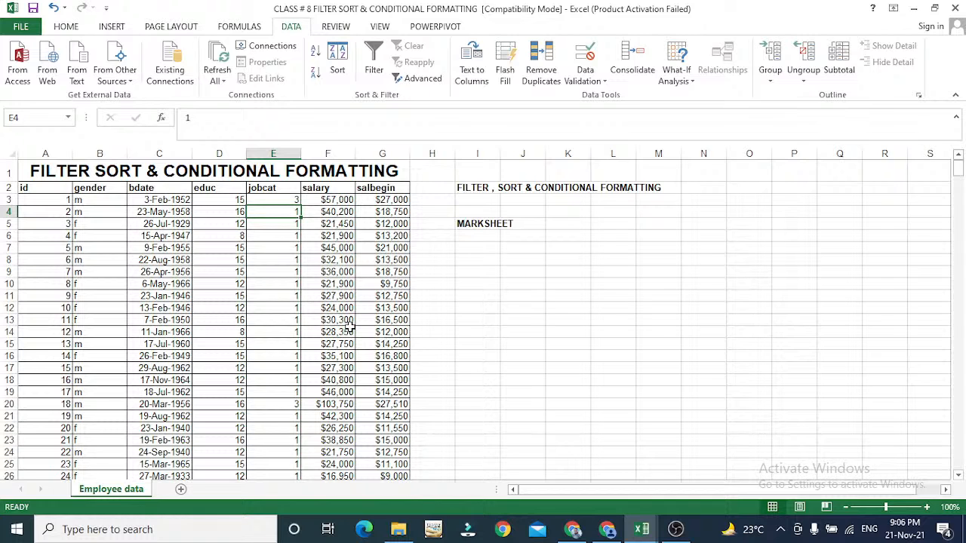
{"action": "key", "text": "alt+Tab"}
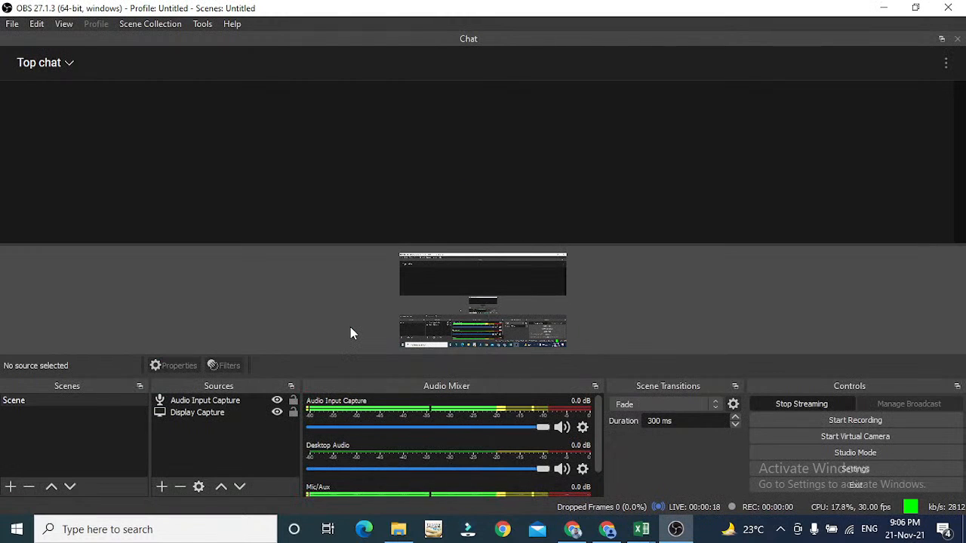
{"action": "key", "text": "alt+Tab"}
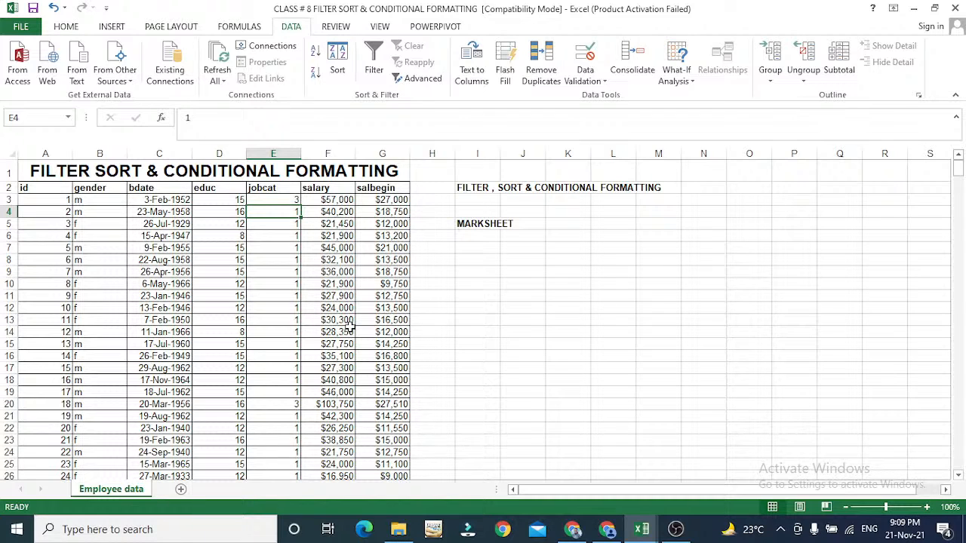
{"action": "key", "text": "alt"}
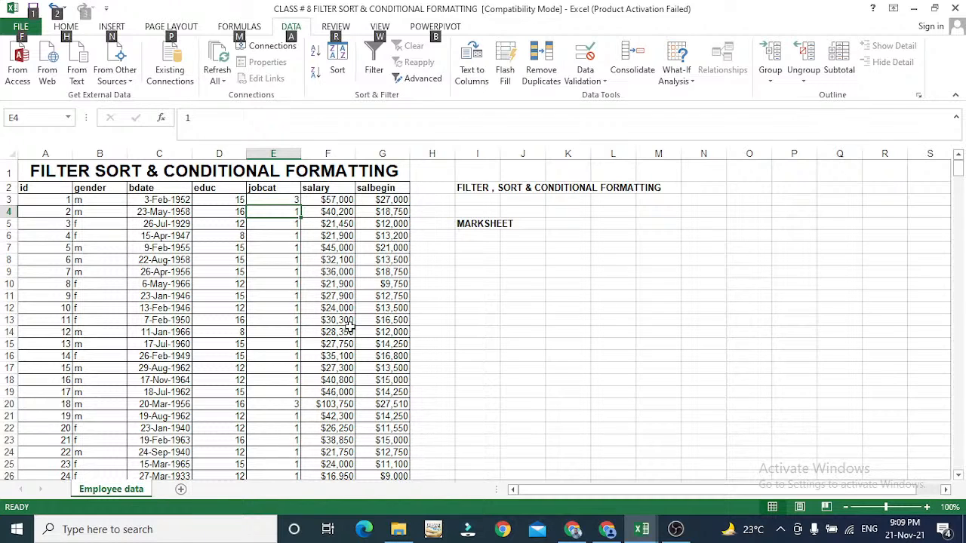
{"action": "key", "text": "alt"}
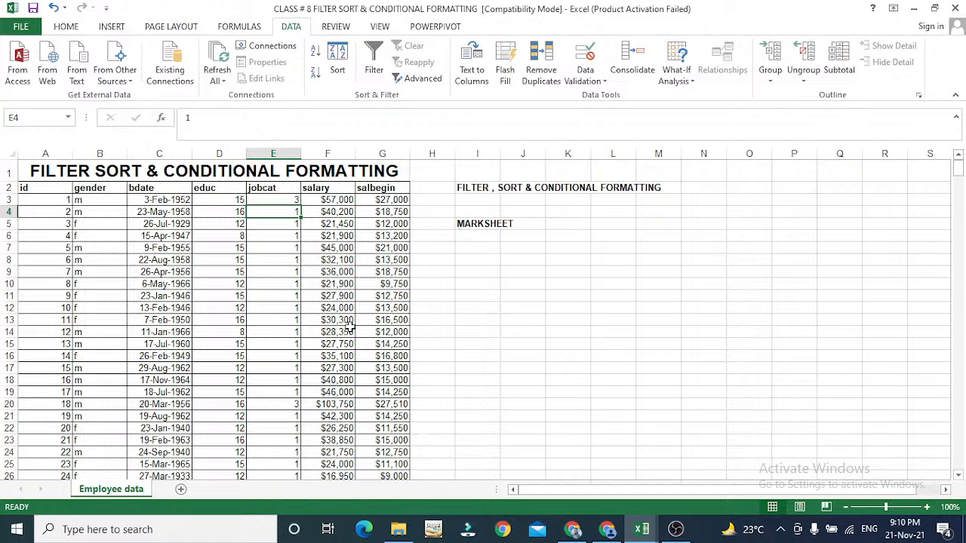
Step: Examine the employee table's column headings in row 2, from id through salbegin
{"action": "key", "text": "Left"}
{"action": "key", "text": "Left"}
{"action": "key", "text": "Left"}
{"action": "key", "text": "Left"}
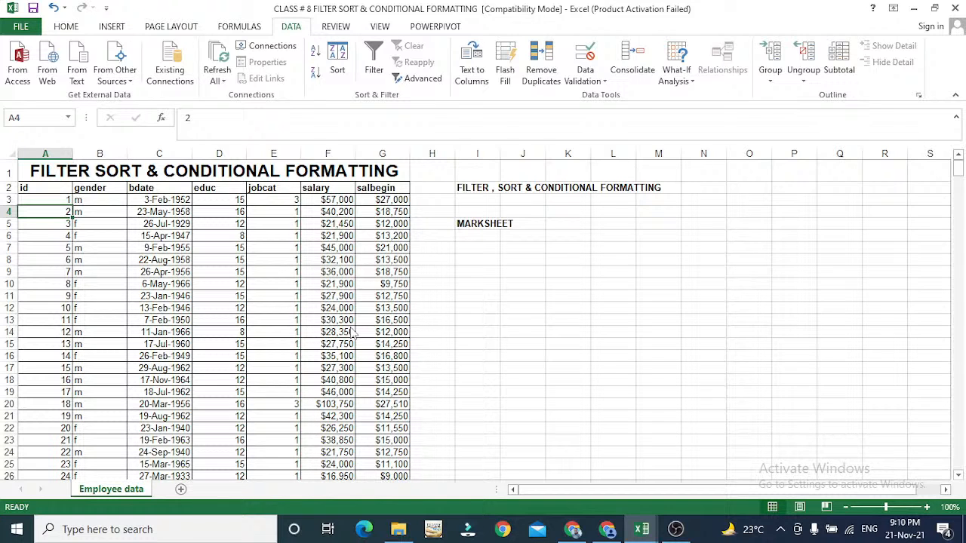
{"action": "key", "text": "Up"}
{"action": "key", "text": "Up"}
{"action": "key", "text": "Up"}
{"action": "key", "text": "Down"}
{"action": "key", "text": "Down"}
{"action": "key", "text": "Up"}
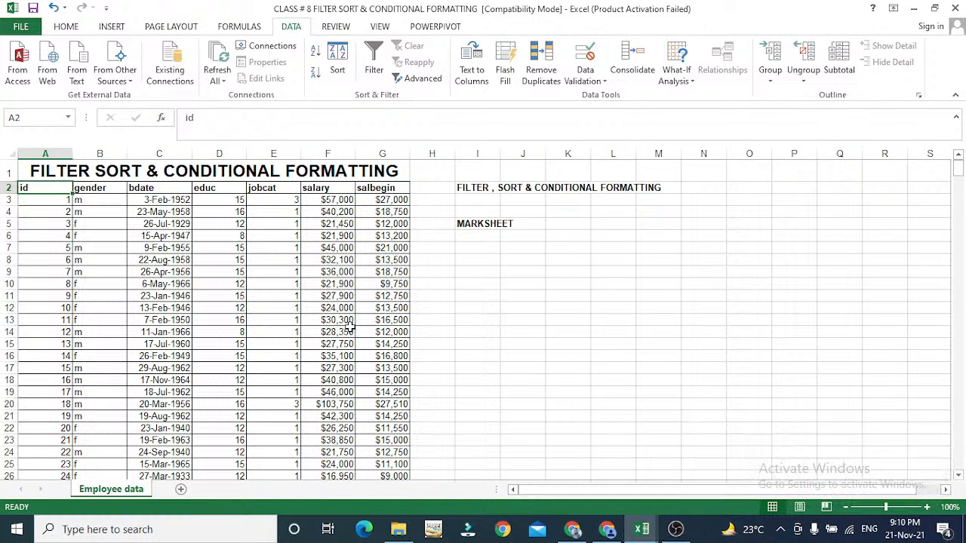
{"action": "key", "text": "Right"}
{"action": "key", "text": "Right"}
{"action": "key", "text": "Right"}
{"action": "key", "text": "Right"}
{"action": "key", "text": "Right"}
{"action": "key", "text": "Right"}
{"action": "key", "text": "Left"}
{"action": "key", "text": "Left"}
{"action": "key", "text": "Left"}
{"action": "key", "text": "Left"}
{"action": "key", "text": "Left"}
{"action": "key", "text": "Left"}
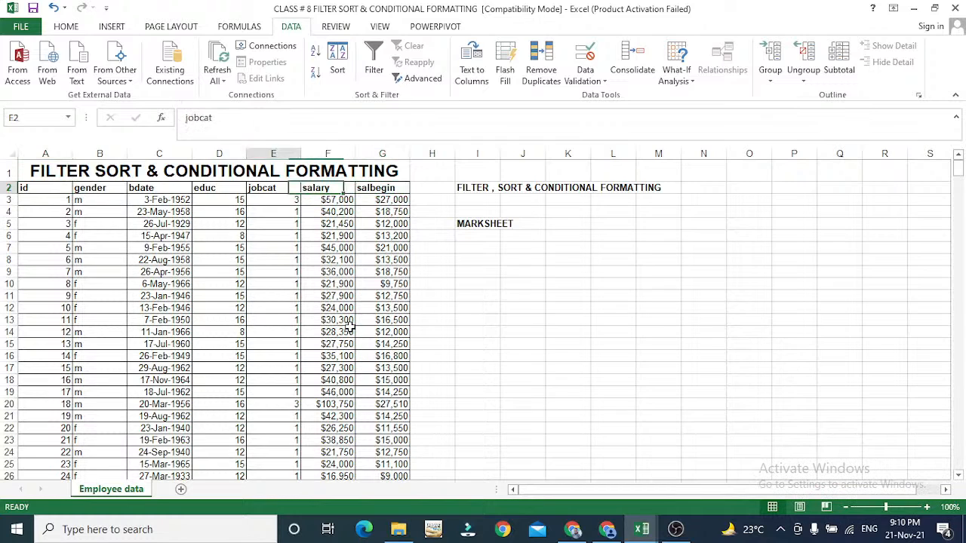
Step: Select the employee table's heading row, cells A2:G2
{"action": "key", "text": "shift+Right"}
{"action": "key", "text": "shift+Right"}
{"action": "key", "text": "shift+Right"}
{"action": "key", "text": "shift+Right"}
{"action": "key", "text": "shift+Right"}
{"action": "key", "text": "shift+Right"}
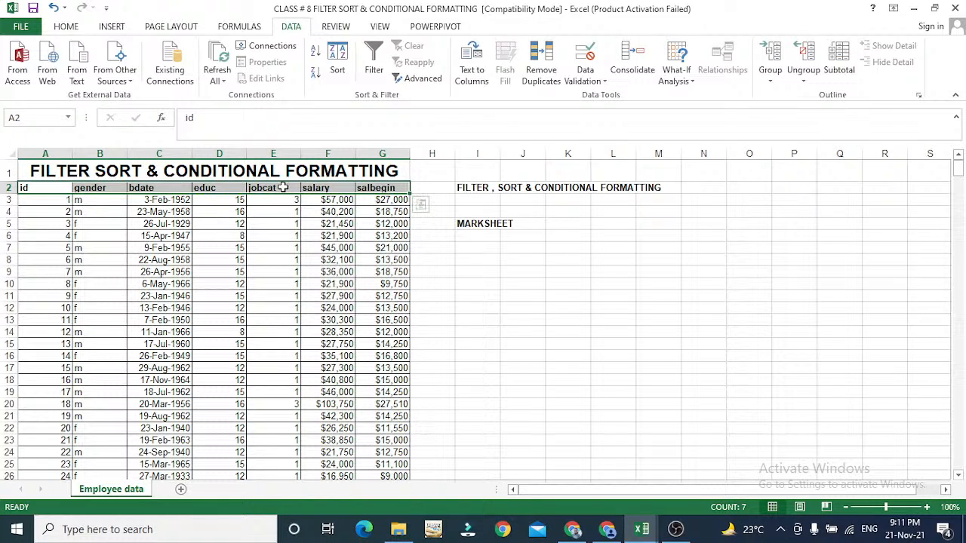
Step: Examine the jobcat, salary and salbegin headings along with the entries beneath them
{"action": "left_click", "coordinate": [282, 188]}
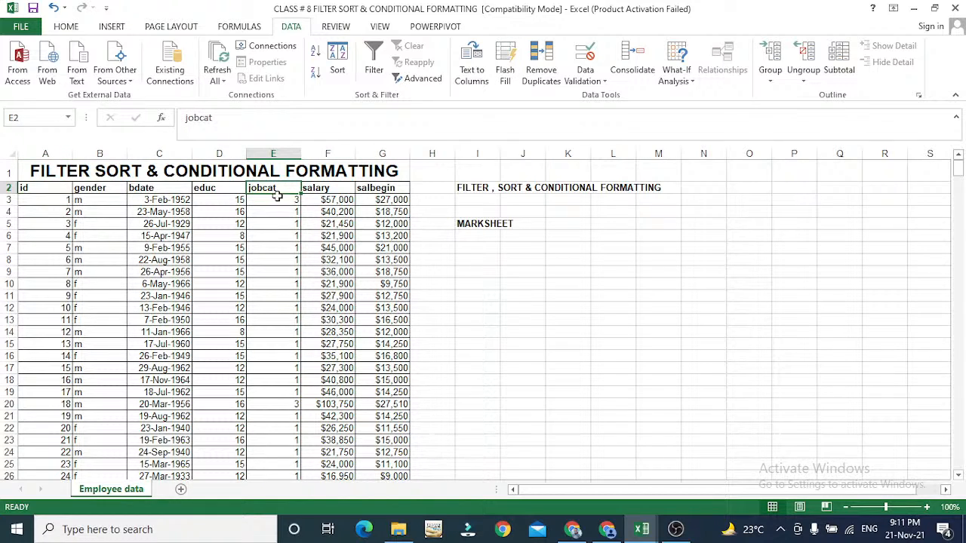
{"action": "left_click", "coordinate": [277, 196]}
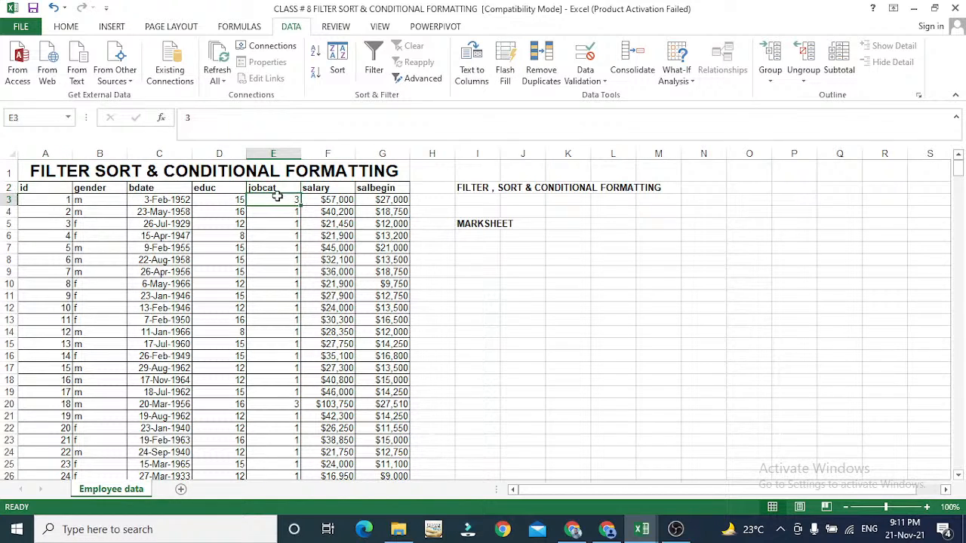
{"action": "key", "text": "Up"}
{"action": "key", "text": "Right"}
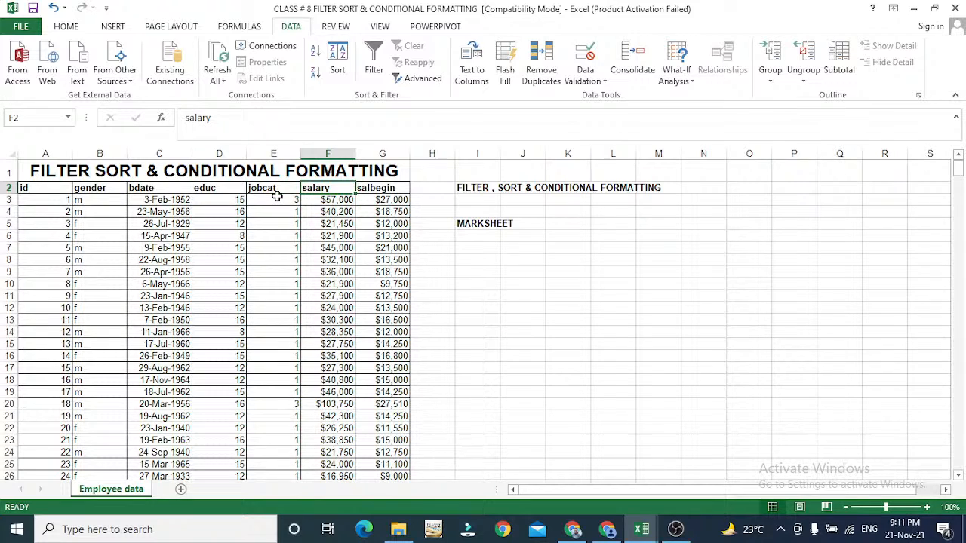
{"action": "key", "text": "Down"}
{"action": "key", "text": "Down"}
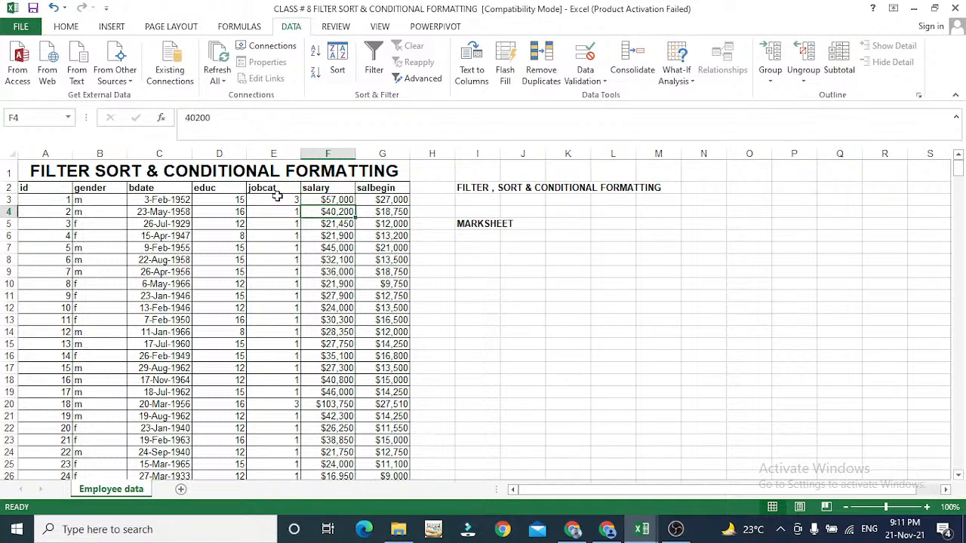
{"action": "key", "text": "Up"}
{"action": "key", "text": "Down"}
{"action": "key", "text": "Down"}
{"action": "key", "text": "Down"}
{"action": "key", "text": "Down"}
{"action": "key", "text": "Down"}
{"action": "key", "text": "Down"}
{"action": "key", "text": "Down"}
{"action": "key", "text": "Down"}
{"action": "key", "text": "Down"}
{"action": "key", "text": "Down"}
{"action": "key", "text": "Down"}
{"action": "key", "text": "Down"}
{"action": "key", "text": "Down"}
{"action": "key", "text": "Down"}
{"action": "key", "text": "Down"}
{"action": "key", "text": "Down"}
{"action": "key", "text": "Down"}
{"action": "key", "text": "Down"}
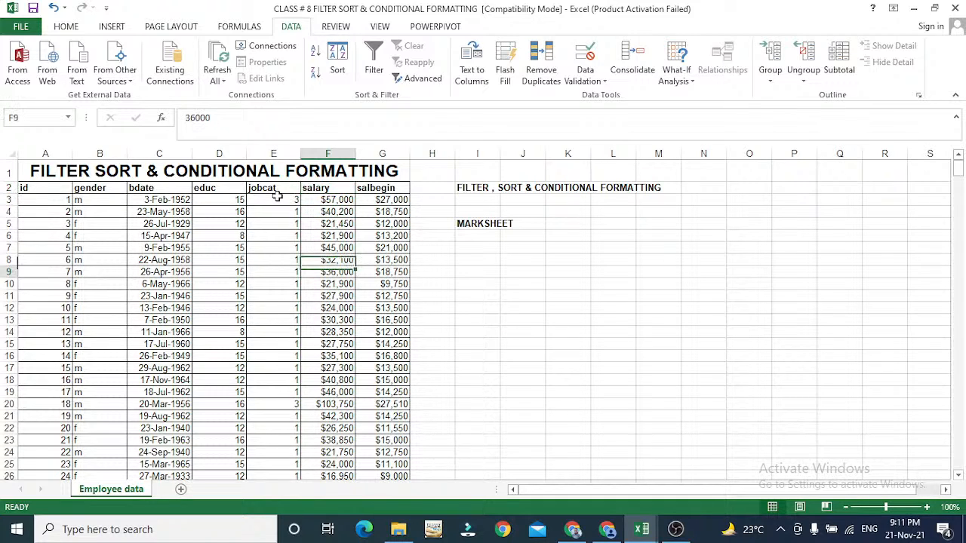
{"action": "key", "text": "Up"}
{"action": "key", "text": "Up"}
{"action": "key", "text": "Up"}
{"action": "key", "text": "Up"}
{"action": "key", "text": "Up"}
{"action": "key", "text": "Up"}
{"action": "key", "text": "Up"}
{"action": "key", "text": "Up"}
{"action": "key", "text": "Up"}
{"action": "key", "text": "Up"}
{"action": "key", "text": "Up"}
{"action": "key", "text": "Up"}
{"action": "key", "text": "Up"}
{"action": "key", "text": "Up"}
{"action": "key", "text": "Up"}
{"action": "key", "text": "Up"}
{"action": "key", "text": "Up"}
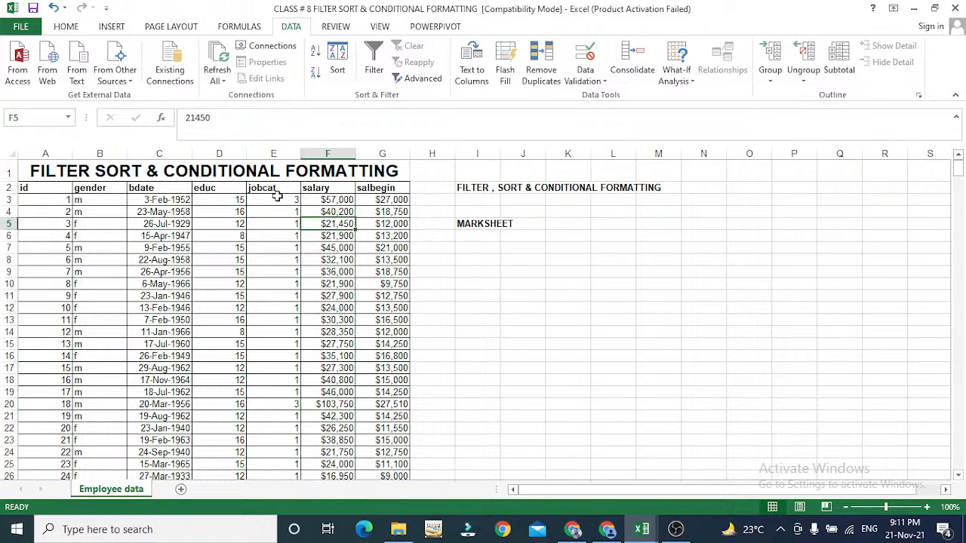
{"action": "key", "text": "Up"}
{"action": "key", "text": "Up"}
{"action": "key", "text": "Right"}
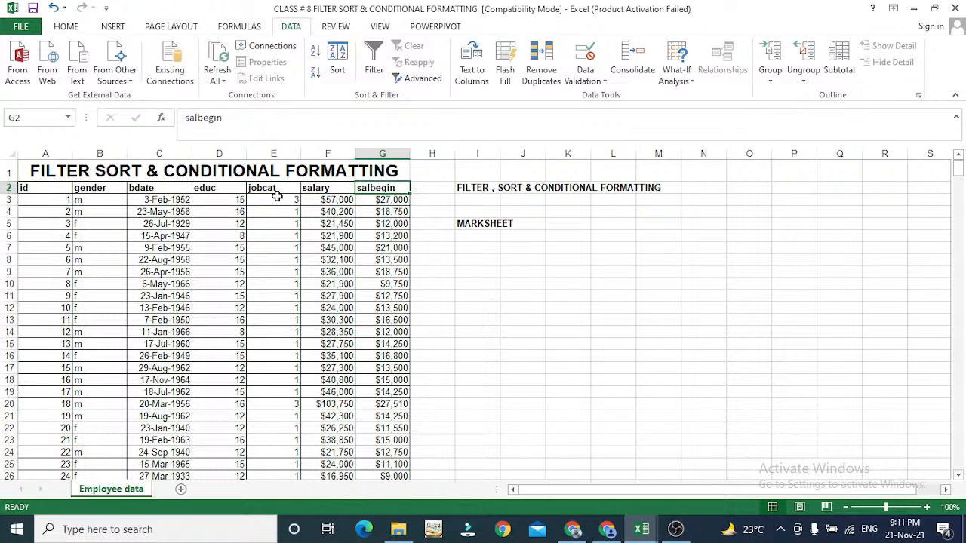
{"action": "key", "text": "Down"}
{"action": "key", "text": "Up"}
{"action": "key", "text": "Down"}
{"action": "key", "text": "Left"}
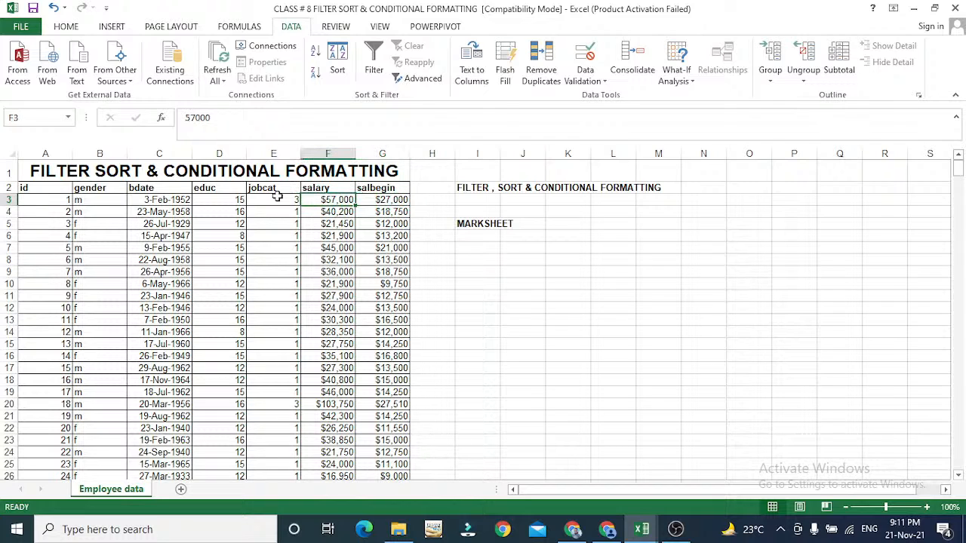
Step: Examine the salary column's values from row 3 down to row 20
{"action": "key", "text": "Down"}
{"action": "key", "text": "Down"}
{"action": "key", "text": "Down"}
{"action": "key", "text": "Down"}
{"action": "key", "text": "Down"}
{"action": "key", "text": "Down"}
{"action": "key", "text": "Down"}
{"action": "key", "text": "Down"}
{"action": "key", "text": "Down"}
{"action": "key", "text": "Down"}
{"action": "key", "text": "Down"}
{"action": "key", "text": "Down"}
{"action": "key", "text": "Down"}
{"action": "key", "text": "Down"}
{"action": "key", "text": "Down"}
{"action": "key", "text": "Down"}
{"action": "key", "text": "Down"}
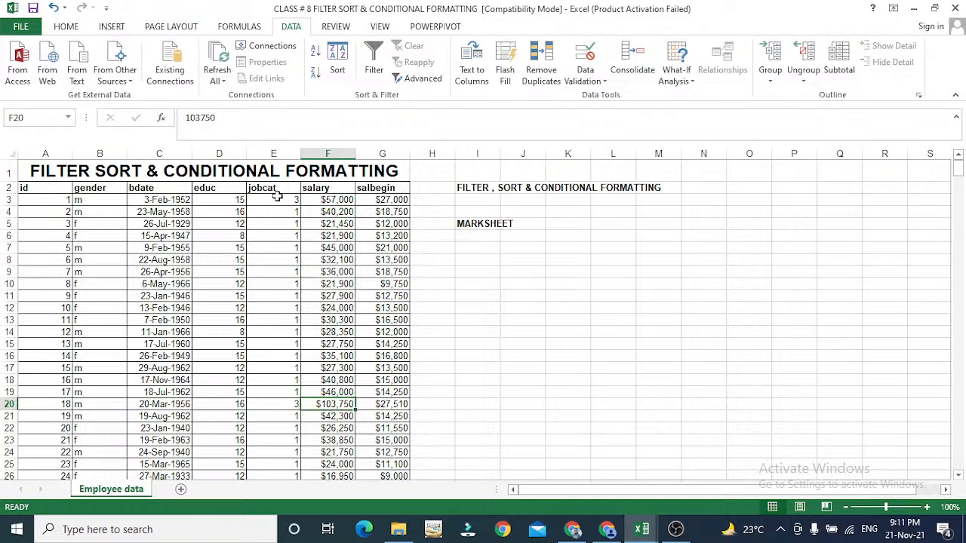
{"action": "key", "text": "Up"}
{"action": "key", "text": "Up"}
{"action": "key", "text": "Up"}
{"action": "key", "text": "Up"}
{"action": "key", "text": "Up"}
{"action": "key", "text": "Up"}
{"action": "key", "text": "Up"}
{"action": "key", "text": "Up"}
{"action": "key", "text": "Up"}
{"action": "key", "text": "Up"}
{"action": "key", "text": "Up"}
{"action": "key", "text": "Up"}
{"action": "key", "text": "Up"}
{"action": "key", "text": "Up"}
{"action": "key", "text": "Up"}
{"action": "key", "text": "Up"}
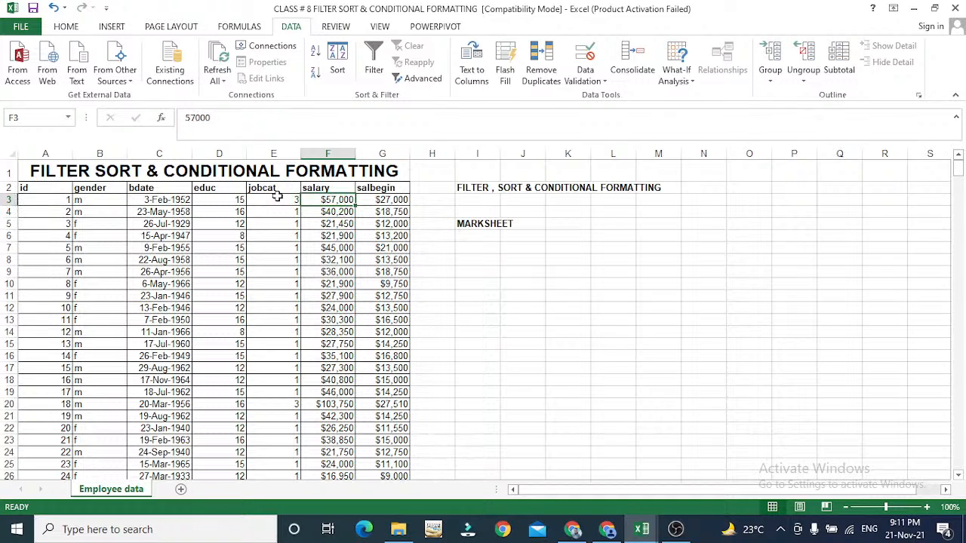
{"action": "key", "text": "Down"}
{"action": "key", "text": "Down"}
{"action": "key", "text": "Down"}
{"action": "key", "text": "Down"}
{"action": "key", "text": "Down"}
{"action": "key", "text": "Down"}
{"action": "key", "text": "Down"}
{"action": "key", "text": "Down"}
{"action": "key", "text": "Down"}
{"action": "key", "text": "Down"}
{"action": "key", "text": "Down"}
{"action": "key", "text": "Down"}
{"action": "key", "text": "Down"}
{"action": "key", "text": "Down"}
{"action": "key", "text": "Down"}
{"action": "key", "text": "Down"}
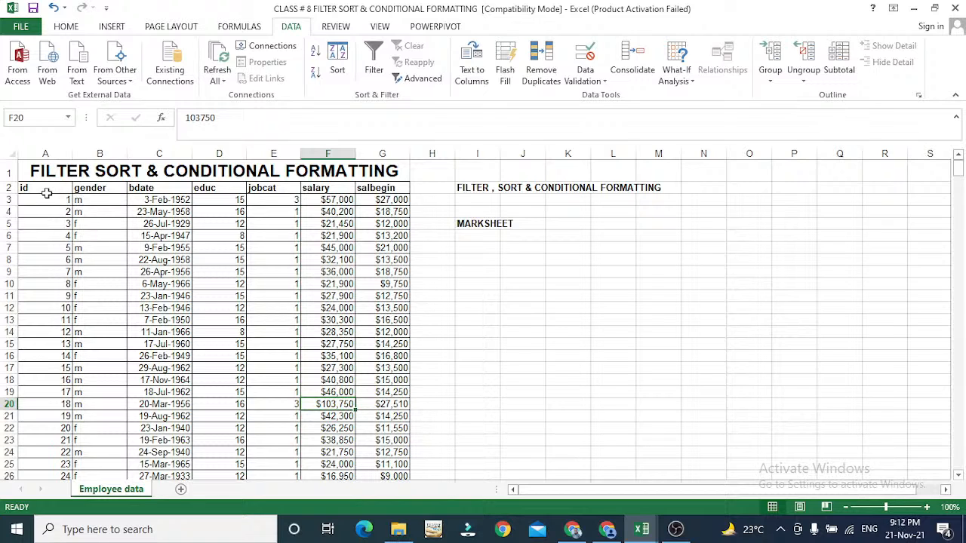
Step: Select the heading row A2:G2, and after it all the employee records in A3:G476
{"action": "left_click_drag", "start_coordinate": [47, 194], "coordinate": [390, 187]}
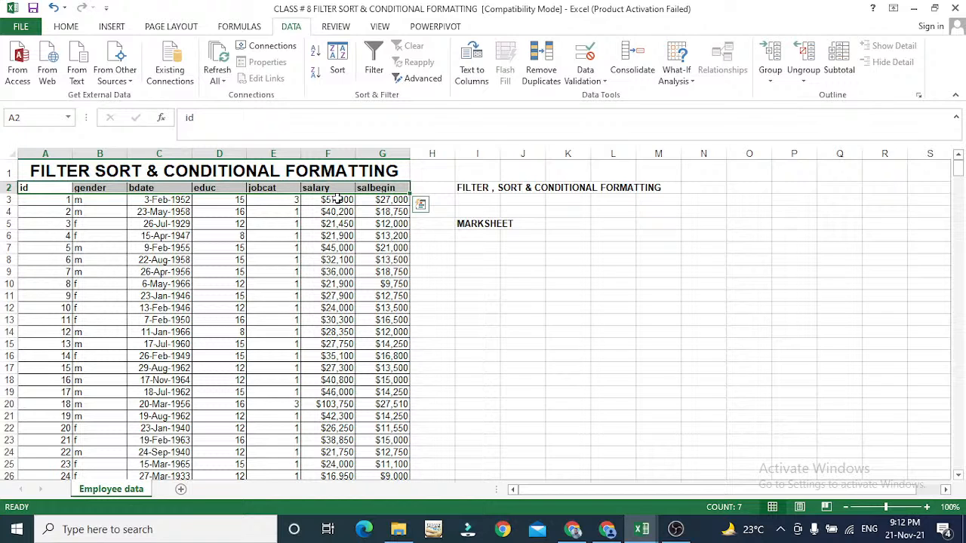
{"action": "key", "text": "Down"}
{"action": "key", "text": "shift+Right"}
{"action": "key", "text": "shift+Right"}
{"action": "key", "text": "shift+Right"}
{"action": "key", "text": "shift+Right"}
{"action": "key", "text": "shift+Right"}
{"action": "key", "text": "shift+Right"}
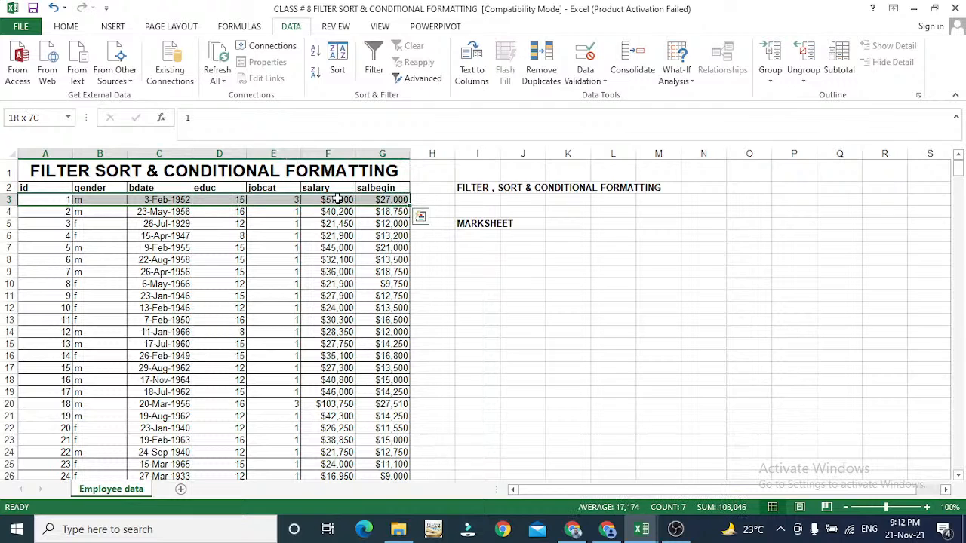
{"action": "key", "text": "ctrl+shift+Down"}
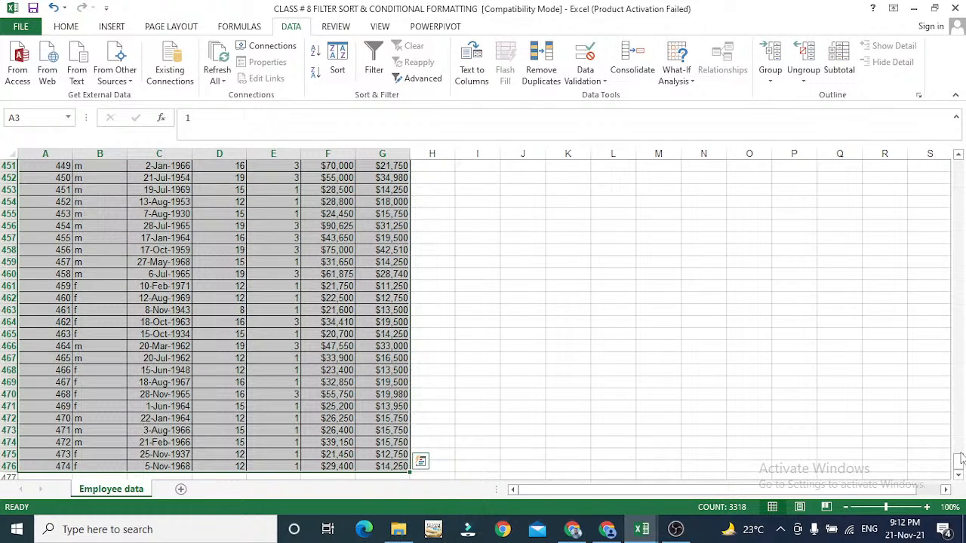
{"action": "left_click_drag", "start_coordinate": [962, 458], "coordinate": [962, 168]}
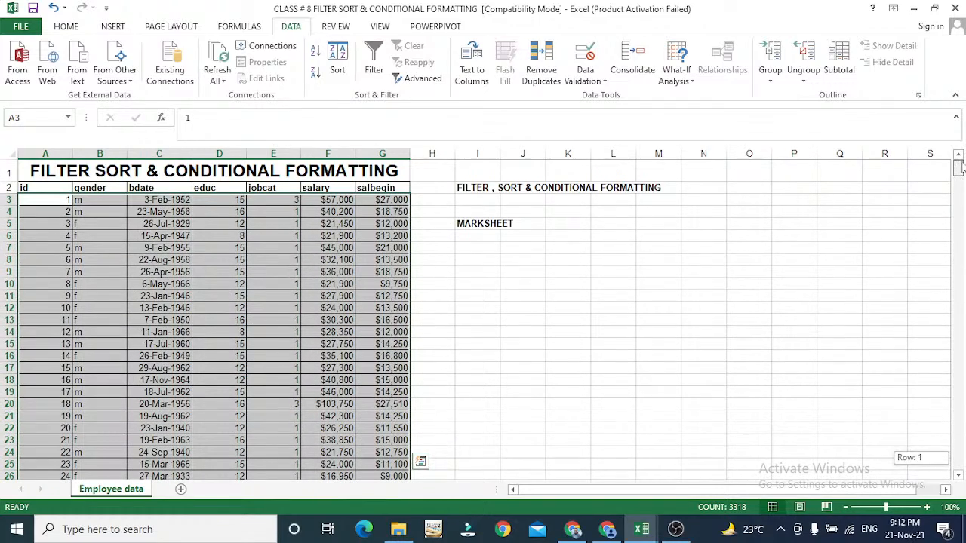
Step: Select the first employee record, cells A3:G3, from id across to salbegin
{"action": "left_click", "coordinate": [32, 200]}
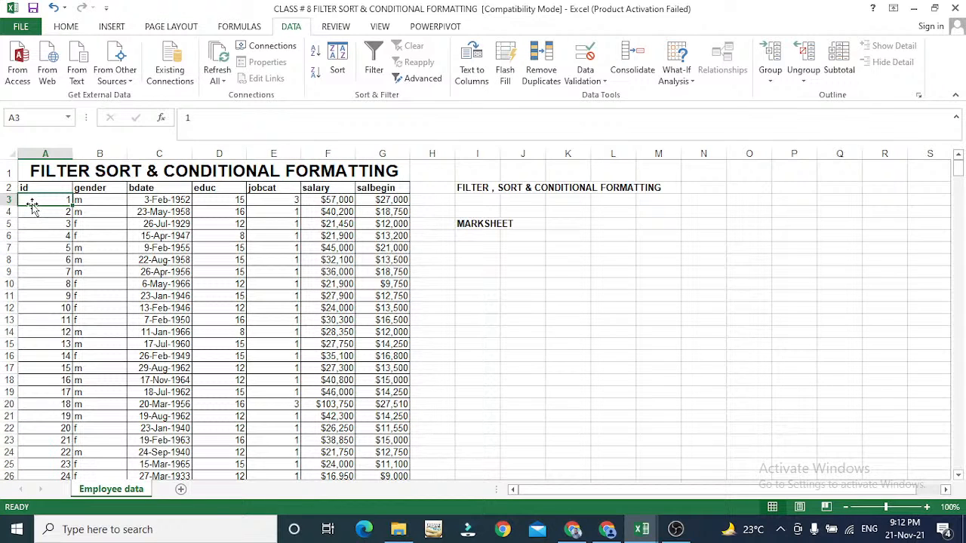
{"action": "key", "text": "shift+Right"}
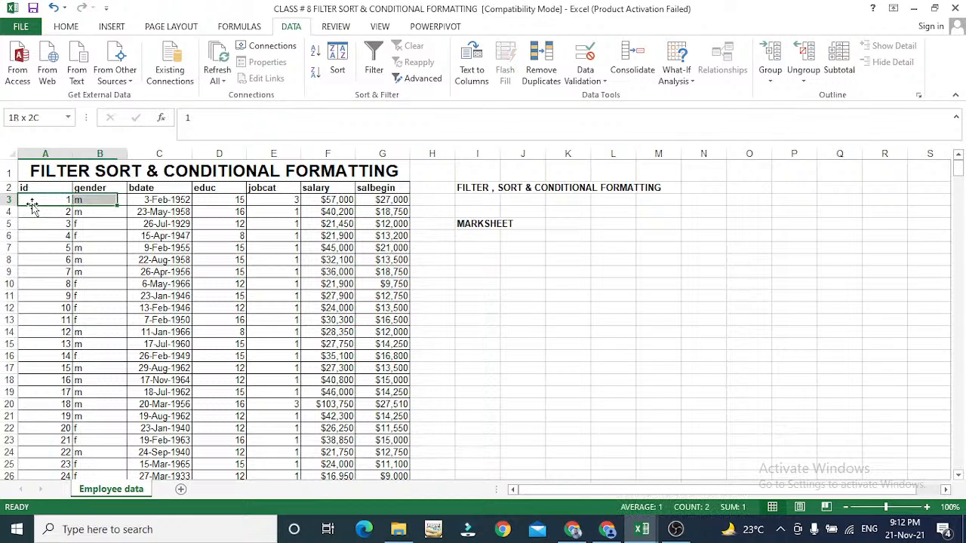
{"action": "key", "text": "shift+Right"}
{"action": "key", "text": "shift+Right"}
{"action": "key", "text": "shift+Right"}
{"action": "key", "text": "shift+Right"}
{"action": "key", "text": "shift+Right"}
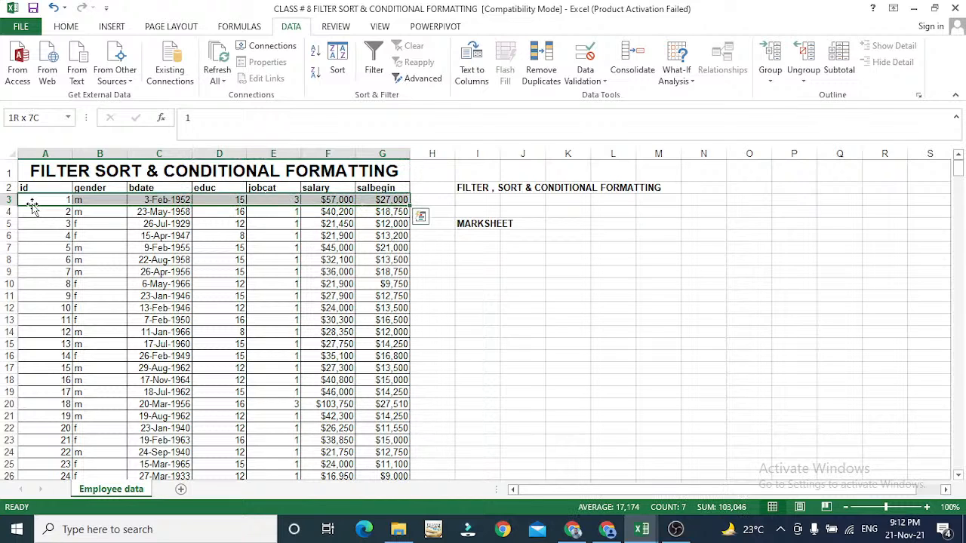
{"action": "key", "text": "shift+Left"}
{"action": "key", "text": "shift+Left"}
{"action": "key", "text": "shift+Left"}
{"action": "key", "text": "shift+Left"}
{"action": "key", "text": "shift+Left"}
{"action": "key", "text": "shift+Right"}
{"action": "key", "text": "shift+Right"}
{"action": "key", "text": "shift+Right"}
{"action": "key", "text": "shift+Right"}
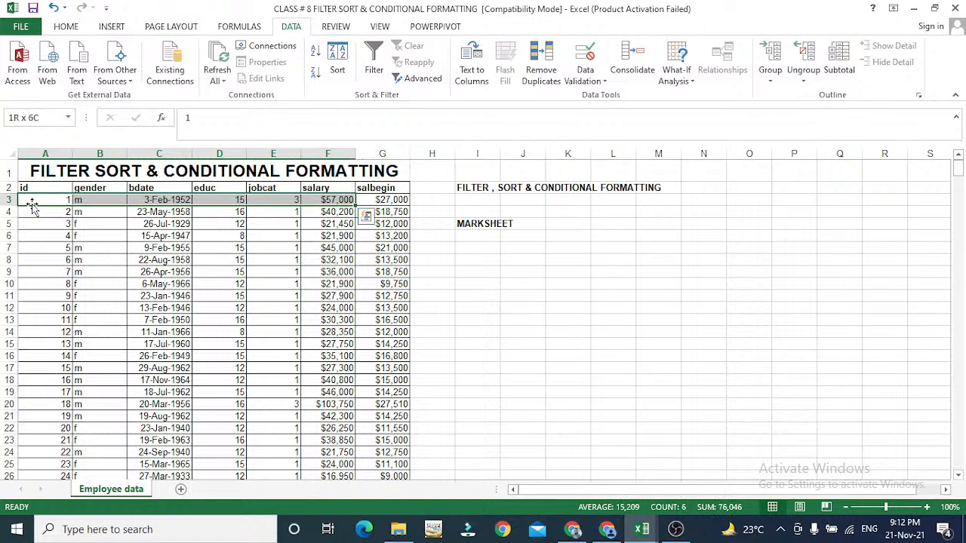
{"action": "key", "text": "shift+Right"}
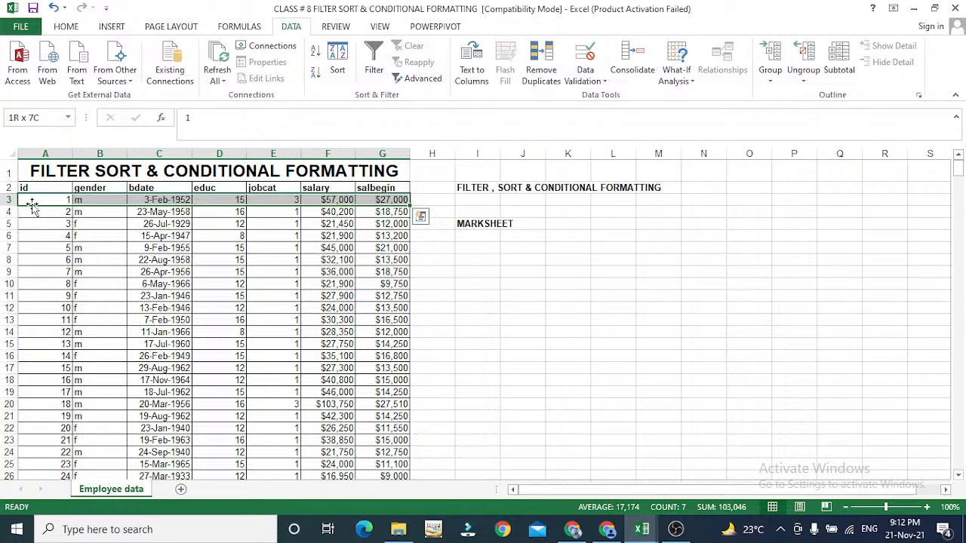
Step: Extend the selection down from the first record to the last one, covering A3:G476
{"action": "key", "text": "shift+Down"}
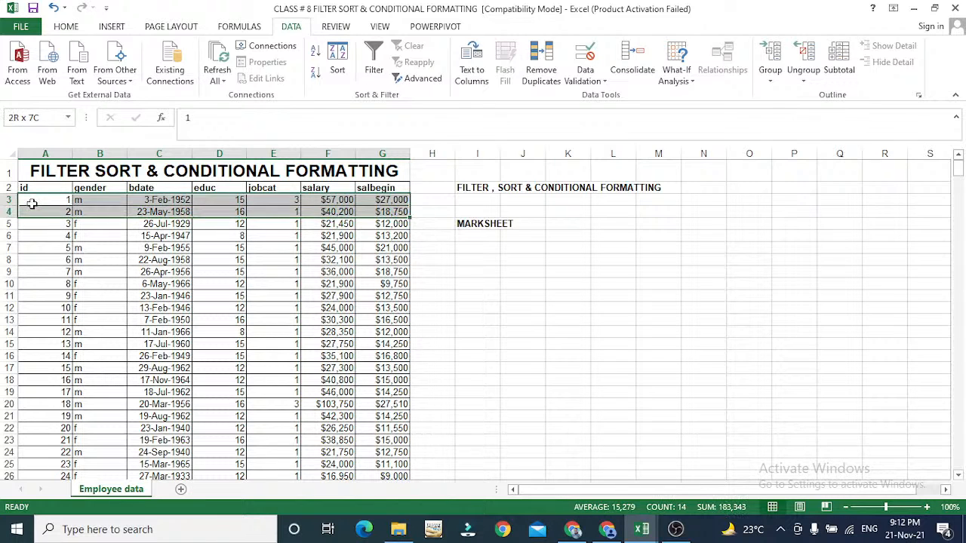
{"action": "key", "text": "shift+Down"}
{"action": "key", "text": "shift+Down"}
{"action": "key", "text": "shift+Down"}
{"action": "key", "text": "shift+Down"}
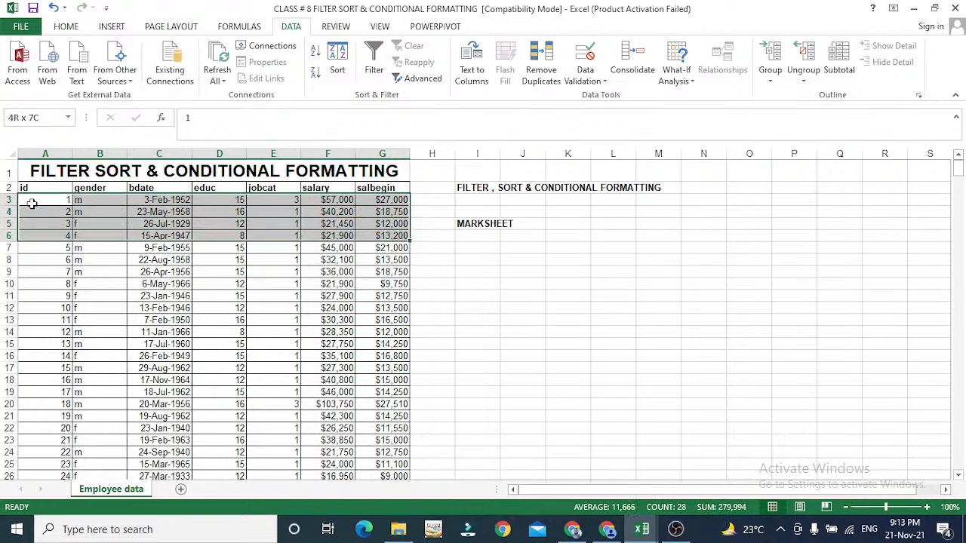
{"action": "key", "text": "shift+Down"}
{"action": "key", "text": "shift+Down"}
{"action": "key", "text": "shift+Down"}
{"action": "key", "text": "shift+Down"}
{"action": "key", "text": "shift+Down"}
{"action": "key", "text": "shift+Down"}
{"action": "key", "text": "shift+Down"}
{"action": "key", "text": "shift+Down"}
{"action": "key", "text": "shift+Down"}
{"action": "key", "text": "shift+Down"}
{"action": "key", "text": "shift+Down"}
{"action": "key", "text": "shift+Down"}
{"action": "key", "text": "shift+Down"}
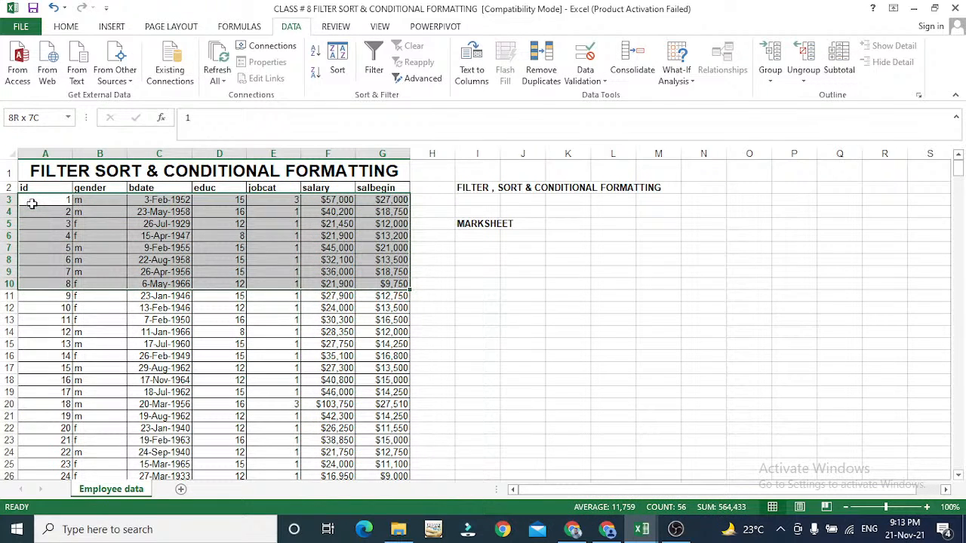
{"action": "key", "text": "shift+Down"}
{"action": "key", "text": "shift+Down"}
{"action": "key", "text": "shift+Down"}
{"action": "key", "text": "shift+Down"}
{"action": "key", "text": "shift+Down"}
{"action": "key", "text": "shift+Down"}
{"action": "key", "text": "shift+Down"}
{"action": "key", "text": "shift+Down"}
{"action": "key", "text": "shift+Down"}
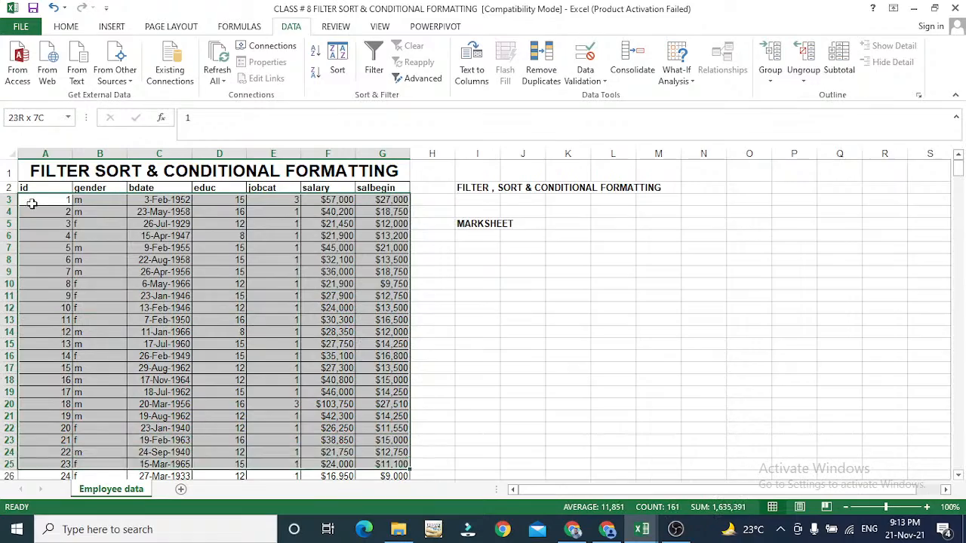
{"action": "key", "text": "shift+Down"}
{"action": "key", "text": "shift+Down"}
{"action": "key", "text": "shift+Down"}
{"action": "key", "text": "shift+Down"}
{"action": "key", "text": "shift+Down"}
{"action": "key", "text": "shift+Down"}
{"action": "key", "text": "shift+Down"}
{"action": "key", "text": "shift+Down"}
{"action": "key", "text": "shift+Down"}
{"action": "key", "text": "shift+Down"}
{"action": "key", "text": "shift+Down"}
{"action": "key", "text": "shift+Down"}
{"action": "key", "text": "shift+Down"}
{"action": "key", "text": "shift+Down"}
{"action": "key", "text": "shift+Down"}
{"action": "key", "text": "shift+Down"}
{"action": "key", "text": "shift+Down"}
{"action": "key", "text": "shift+Down"}
{"action": "key", "text": "shift+Down"}
{"action": "key", "text": "shift+Down"}
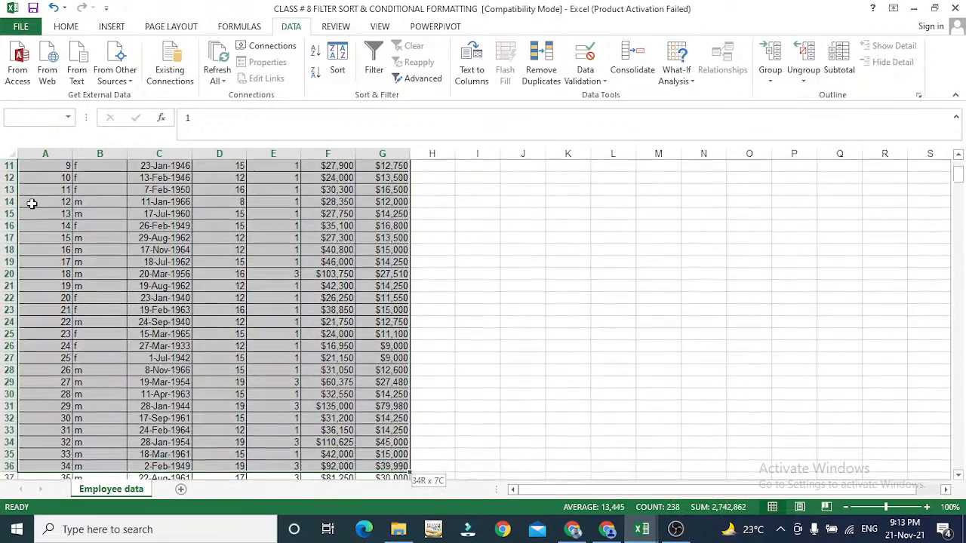
{"action": "key", "text": "shift+Down"}
{"action": "key", "text": "shift+Down"}
{"action": "key", "text": "shift+Down"}
{"action": "key", "text": "shift+Down"}
{"action": "key", "text": "shift+Down"}
{"action": "key", "text": "shift+Down"}
{"action": "key", "text": "shift+Down"}
{"action": "key", "text": "shift+Down"}
{"action": "key", "text": "shift+Down"}
{"action": "key", "text": "shift+Down"}
{"action": "key", "text": "shift+Down"}
{"action": "key", "text": "shift+Down"}
{"action": "key", "text": "shift+Down"}
{"action": "key", "text": "shift+Down"}
{"action": "key", "text": "shift+Down"}
{"action": "key", "text": "shift+Down"}
{"action": "key", "text": "shift+Down"}
{"action": "key", "text": "shift+Down"}
{"action": "key", "text": "shift+Down"}
{"action": "key", "text": "shift+Down"}
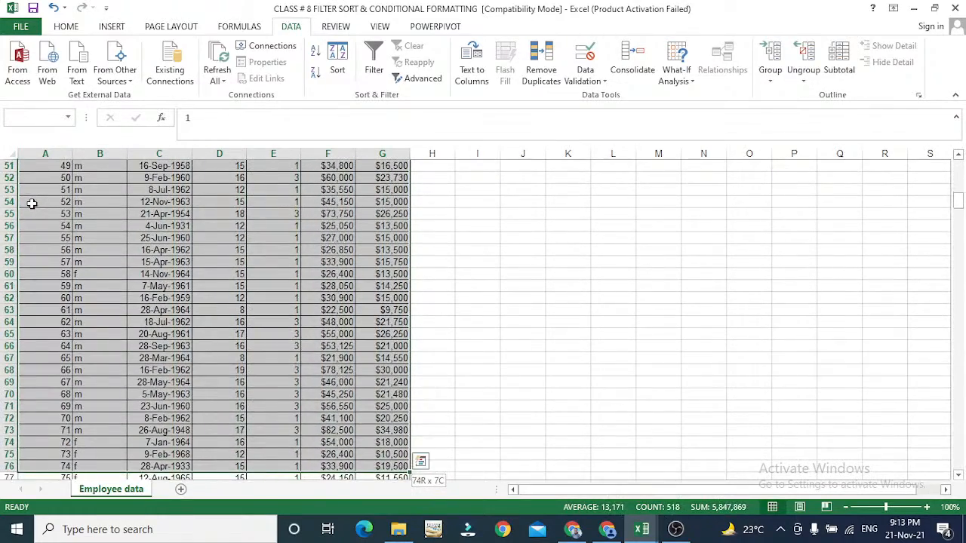
{"action": "key", "text": "shift+Down"}
{"action": "key", "text": "shift+Down"}
{"action": "key", "text": "shift+Down"}
{"action": "key", "text": "shift+Down"}
{"action": "key", "text": "shift+Down"}
{"action": "key", "text": "shift+Down"}
{"action": "key", "text": "shift+Down"}
{"action": "key", "text": "shift+Down"}
{"action": "key", "text": "shift+Down"}
{"action": "key", "text": "shift+Down"}
{"action": "key", "text": "shift+Down"}
{"action": "key", "text": "shift+Down"}
{"action": "key", "text": "shift+Down"}
{"action": "key", "text": "shift+Down"}
{"action": "key", "text": "shift+Down"}
{"action": "key", "text": "shift+Down"}
{"action": "key", "text": "shift+Down"}
{"action": "key", "text": "shift+Down"}
{"action": "key", "text": "shift+Down"}
{"action": "key", "text": "shift+Down"}
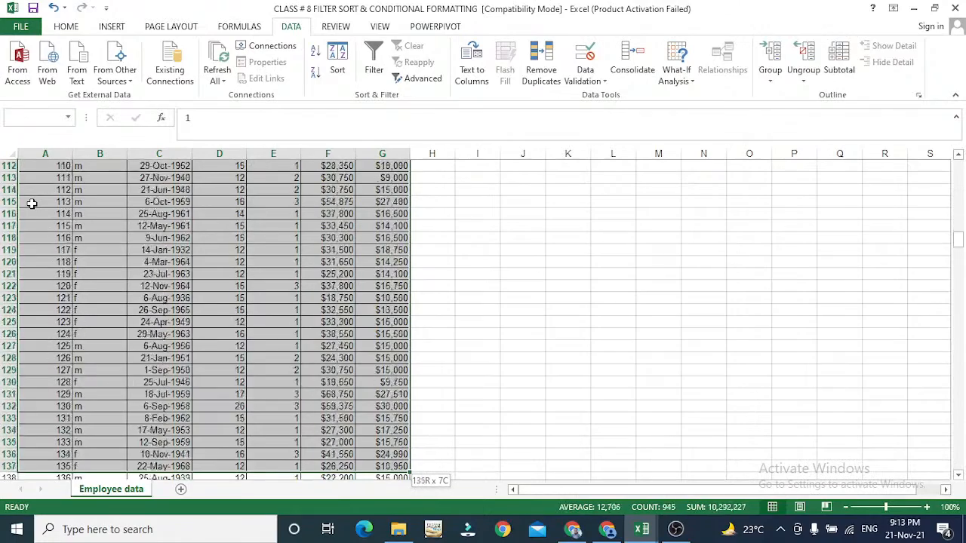
{"action": "key", "text": "shift+Down"}
{"action": "key", "text": "shift+Down"}
{"action": "key", "text": "shift+Down"}
{"action": "key", "text": "shift+Down"}
{"action": "key", "text": "shift+Down"}
{"action": "key", "text": "shift+Down"}
{"action": "key", "text": "shift+Down"}
{"action": "key", "text": "shift+Down"}
{"action": "key", "text": "shift+Down"}
{"action": "key", "text": "shift+Down"}
{"action": "key", "text": "shift+Down"}
{"action": "key", "text": "shift+Down"}
{"action": "key", "text": "shift+Down"}
{"action": "key", "text": "shift+Down"}
{"action": "key", "text": "shift+Down"}
{"action": "key", "text": "shift+Down"}
{"action": "key", "text": "shift+Down"}
{"action": "key", "text": "shift+Down"}
{"action": "key", "text": "shift+Down"}
{"action": "key", "text": "shift+Down"}
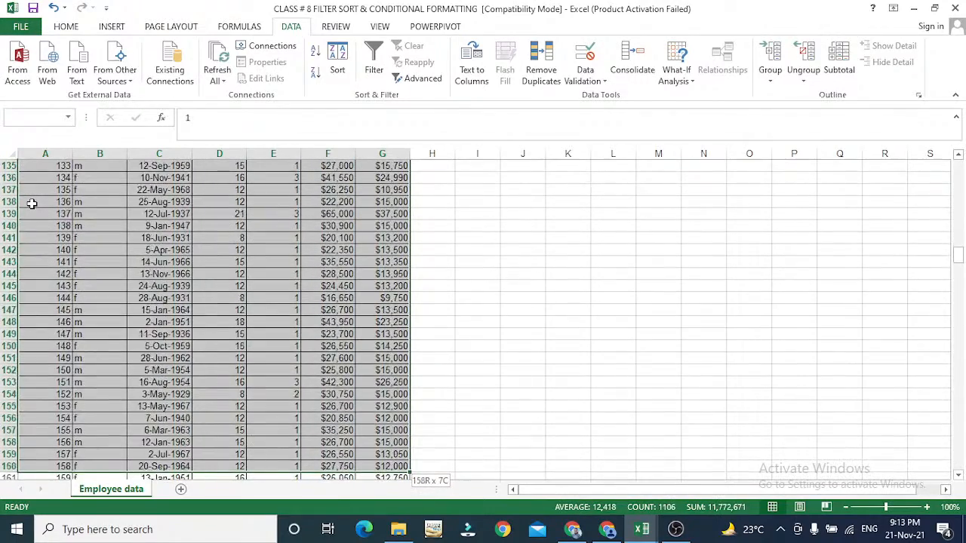
{"action": "key", "text": "shift+Down"}
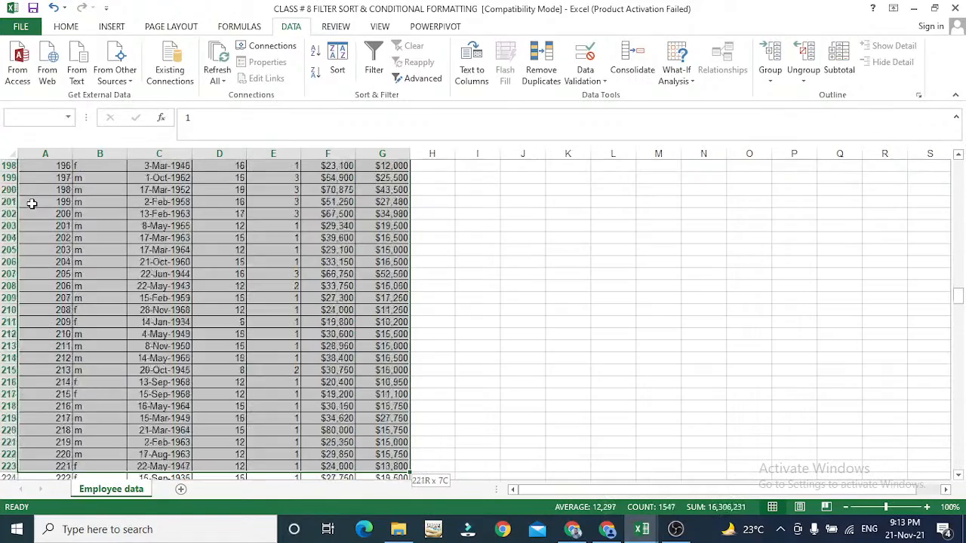
{"action": "key", "text": "shift+Down"}
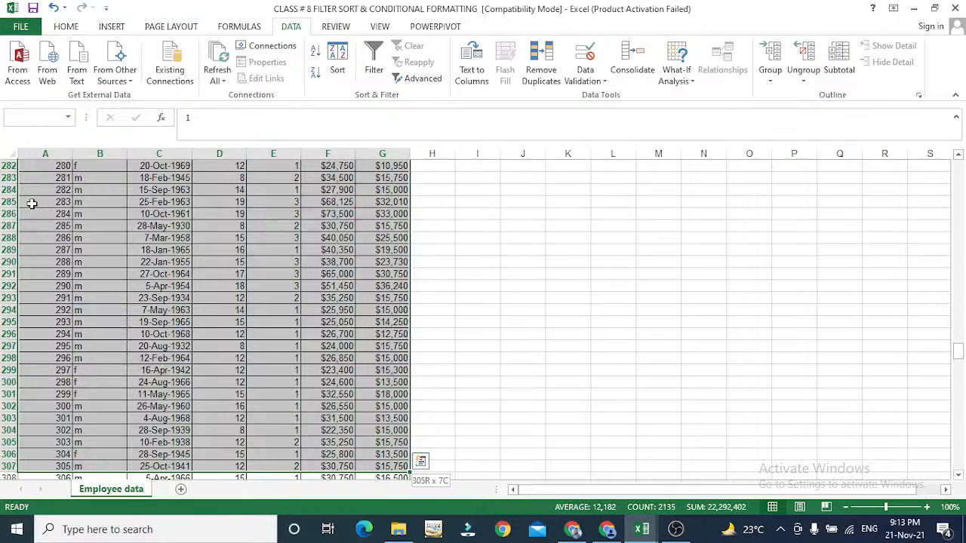
{"action": "key", "text": "shift+Down"}
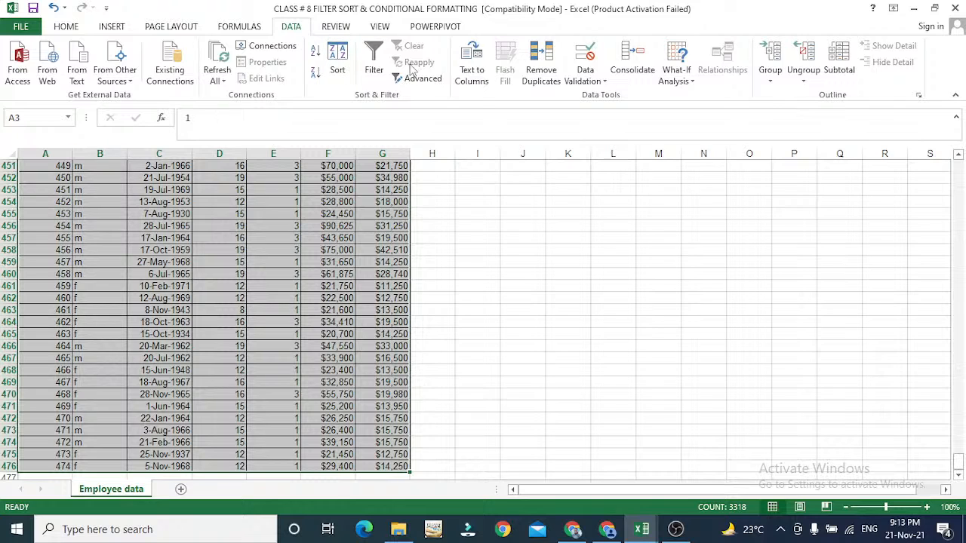
Step: Sort the selected employee records by salary values, ordered Largest to Smallest
{"action": "left_click", "coordinate": [337, 70]}
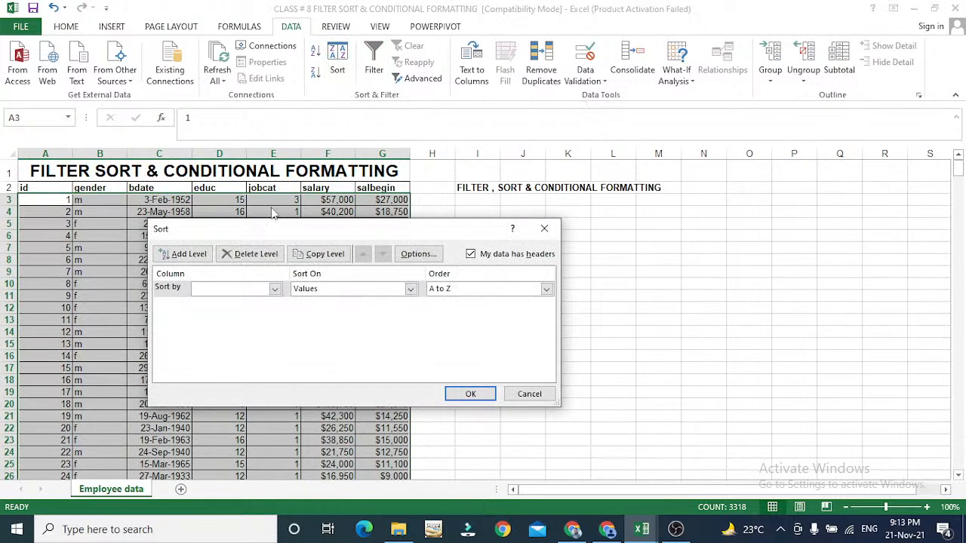
{"action": "left_click", "coordinate": [275, 290]}
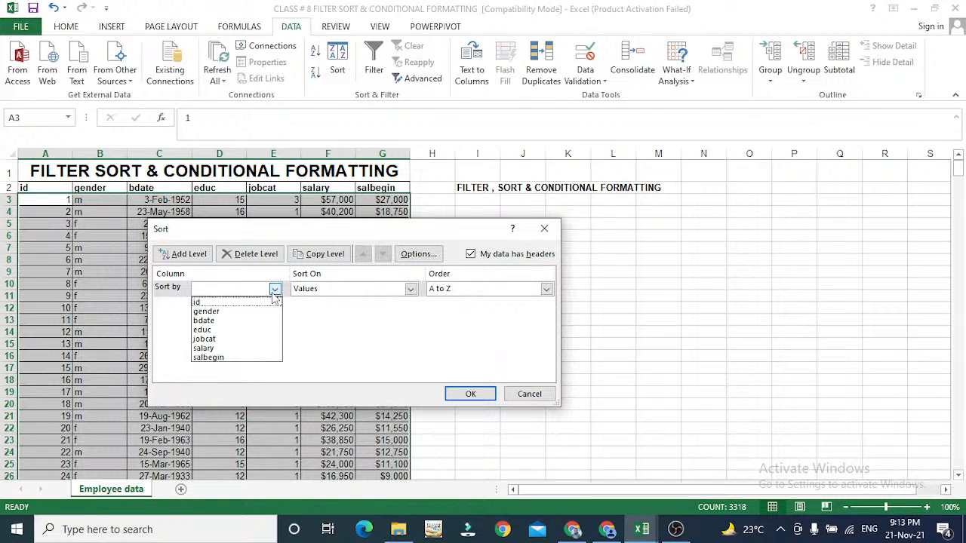
{"action": "left_click", "coordinate": [208, 349]}
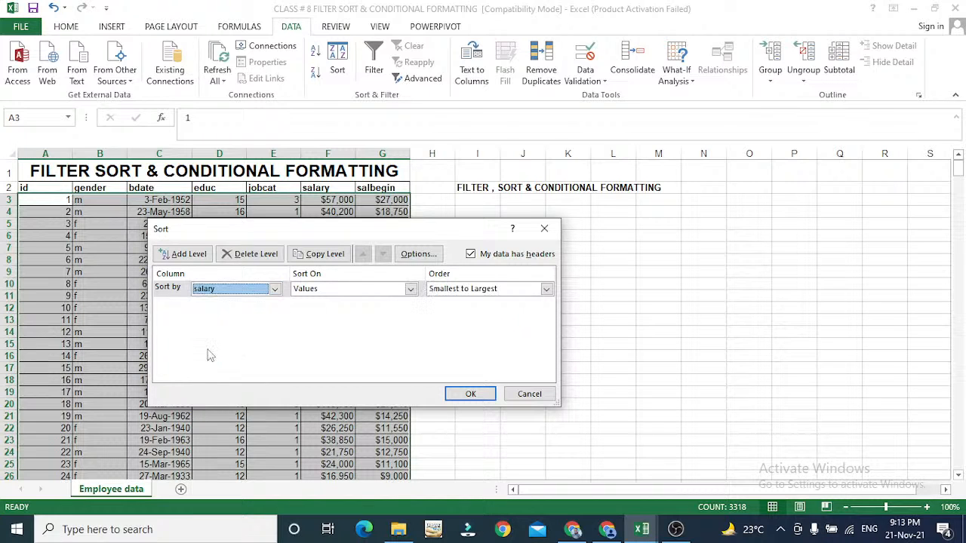
{"action": "left_click", "coordinate": [474, 290]}
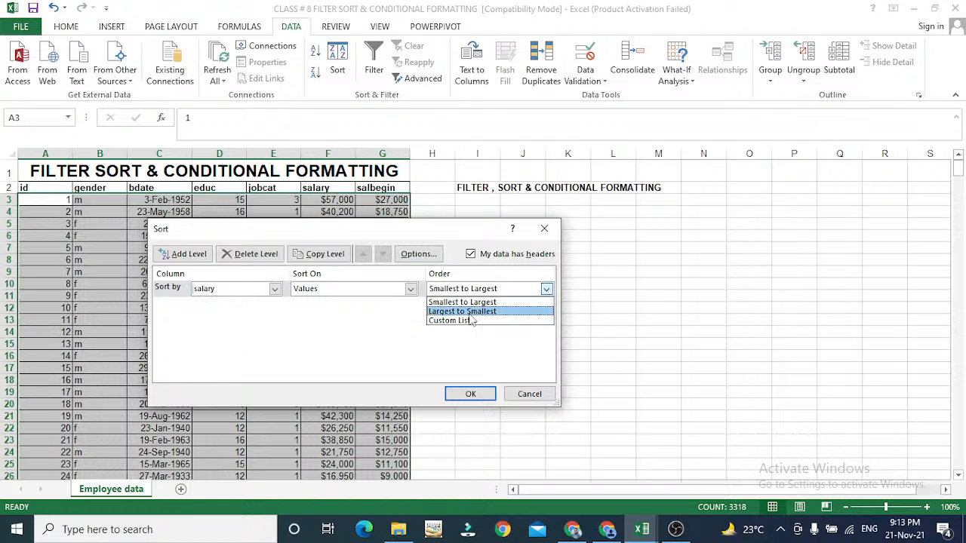
{"action": "left_click", "coordinate": [469, 312]}
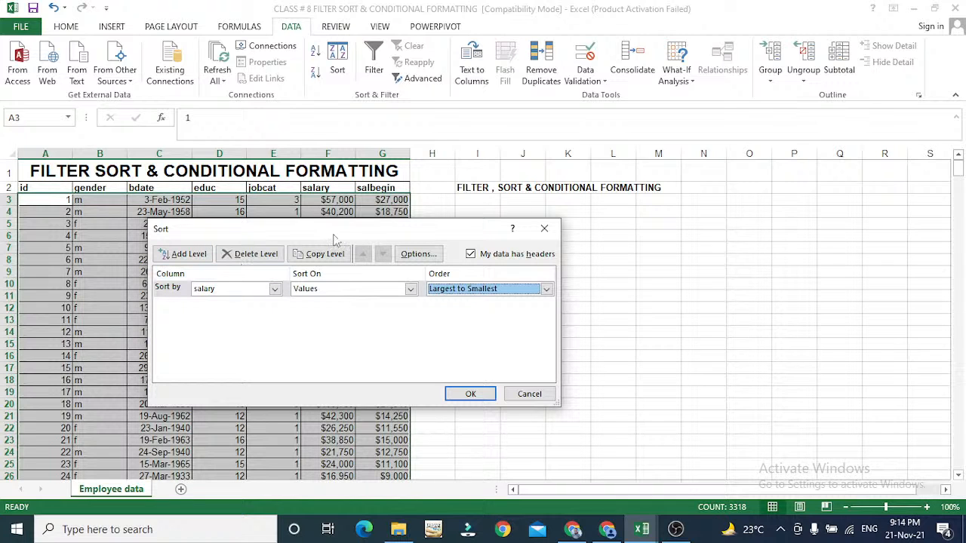
{"action": "left_click_drag", "start_coordinate": [335, 240], "coordinate": [379, 285]}
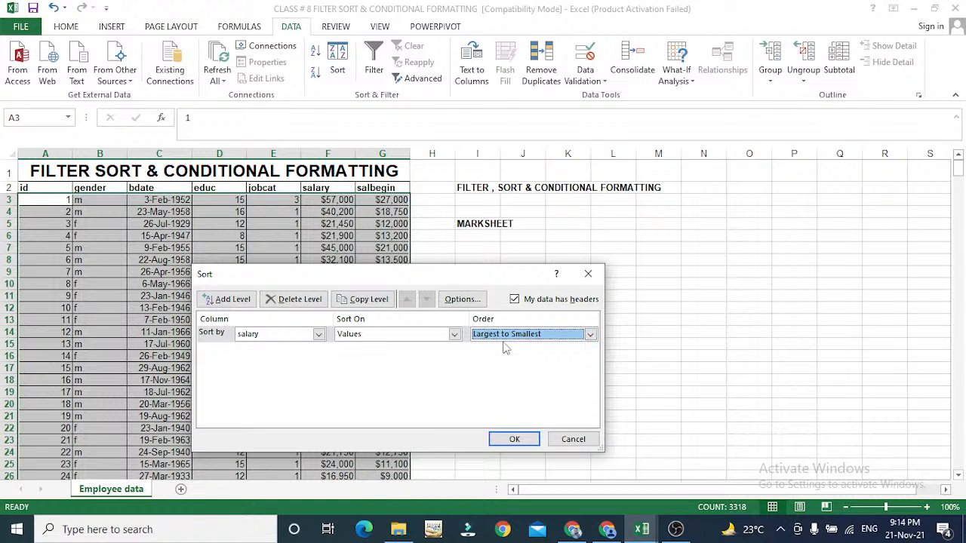
{"action": "left_click", "coordinate": [516, 440]}
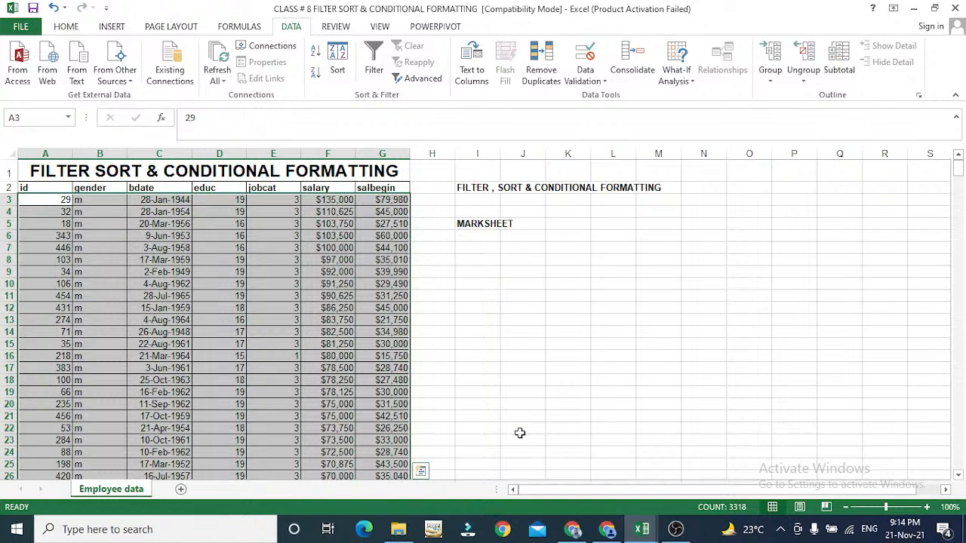
Step: Go to cell F3 to check the first salary in the sorted table
{"action": "key", "text": "Down"}
{"action": "key", "text": "Up"}
{"action": "key", "text": "Right"}
{"action": "key", "text": "Right"}
{"action": "key", "text": "Right"}
{"action": "key", "text": "Right"}
{"action": "key", "text": "Right"}
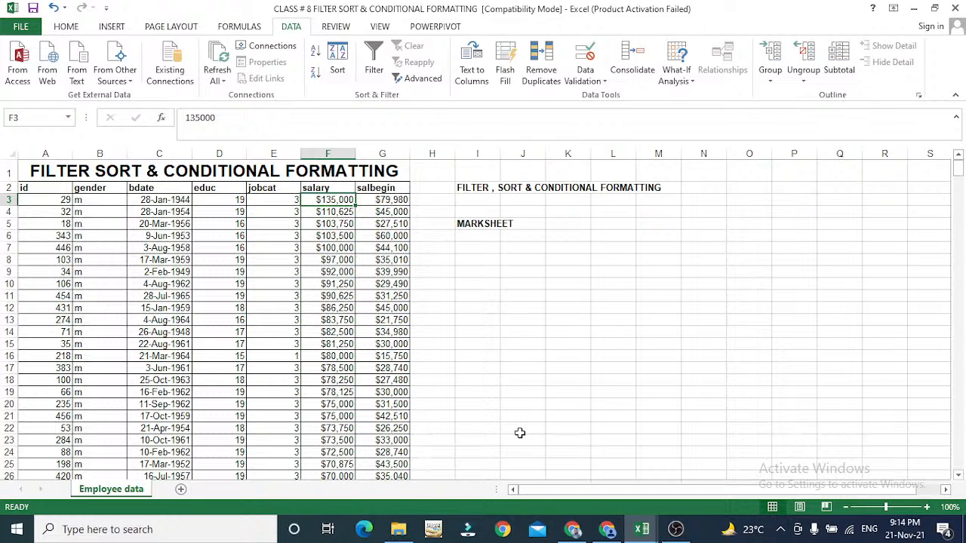
Step: Examine the salary column from the first record downward to check the Largest to Smallest order, returning to the first record
{"action": "key", "text": "Right"}
{"action": "key", "text": "Right"}
{"action": "key", "text": "Right"}
{"action": "key", "text": "Left"}
{"action": "key", "text": "Left"}
{"action": "key", "text": "Left"}
{"action": "key", "text": "Down"}
{"action": "key", "text": "Down"}
{"action": "key", "text": "Down"}
{"action": "key", "text": "Down"}
{"action": "key", "text": "Down"}
{"action": "key", "text": "Down"}
{"action": "key", "text": "Down"}
{"action": "key", "text": "Down"}
{"action": "key", "text": "Down"}
{"action": "key", "text": "Down"}
{"action": "key", "text": "Down"}
{"action": "key", "text": "Down"}
{"action": "key", "text": "Down"}
{"action": "key", "text": "Down"}
{"action": "key", "text": "Down"}
{"action": "key", "text": "Down"}
{"action": "key", "text": "Down"}
{"action": "key", "text": "Down"}
{"action": "key", "text": "Down"}
{"action": "key", "text": "Down"}
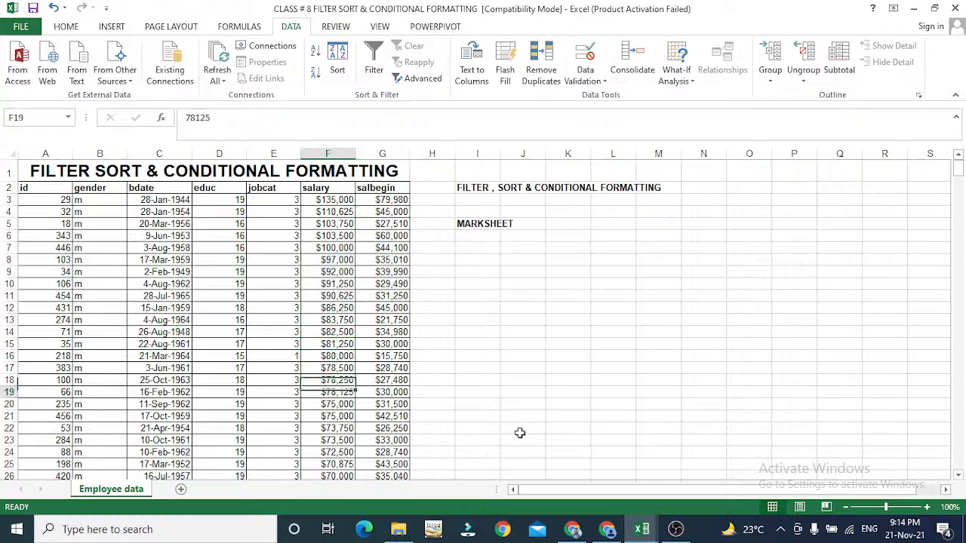
{"action": "key", "text": "Down"}
{"action": "key", "text": "Down"}
{"action": "key", "text": "Up"}
{"action": "key", "text": "Up"}
{"action": "key", "text": "Up"}
{"action": "key", "text": "Up"}
{"action": "key", "text": "Up"}
{"action": "key", "text": "Up"}
{"action": "key", "text": "Up"}
{"action": "key", "text": "Up"}
{"action": "key", "text": "Up"}
{"action": "key", "text": "Up"}
{"action": "key", "text": "Up"}
{"action": "key", "text": "Up"}
{"action": "key", "text": "Up"}
{"action": "key", "text": "Up"}
{"action": "key", "text": "Up"}
{"action": "key", "text": "Up"}
{"action": "key", "text": "Up"}
{"action": "key", "text": "Up"}
{"action": "key", "text": "Up"}
{"action": "key", "text": "Up"}
{"action": "key", "text": "ctrl+Up"}
{"action": "key", "text": "Down"}
{"action": "key", "text": "Down"}
{"action": "key", "text": "Right"}
{"action": "key", "text": "Right"}
{"action": "key", "text": "Right"}
Step: Select the table's header cells A2:G2, from id across to salbegin
{"action": "key", "text": "Left"}
{"action": "key", "text": "Left"}
{"action": "key", "text": "Left"}
{"action": "key", "text": "Left"}
{"action": "key", "text": "Left"}
{"action": "key", "text": "Left"}
{"action": "key", "text": "Left"}
{"action": "key", "text": "Left"}
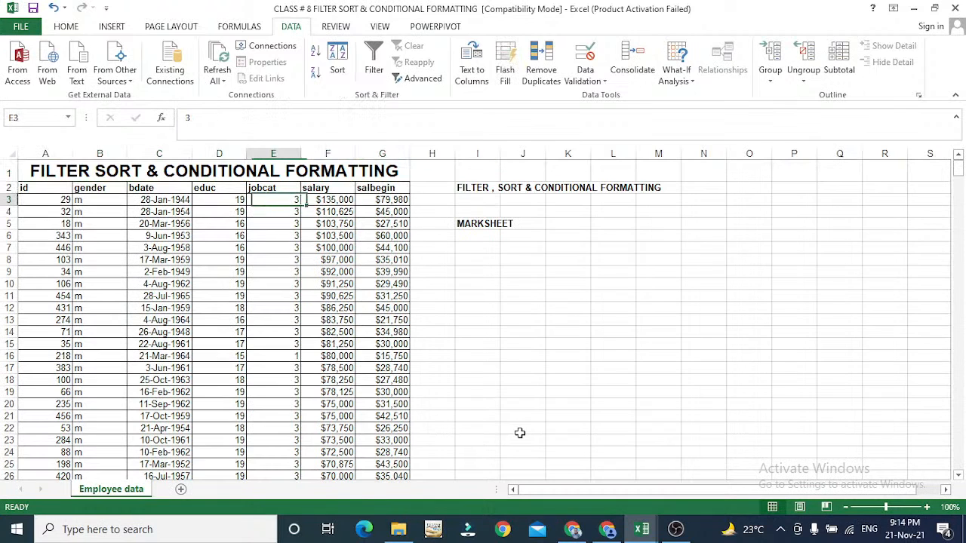
{"action": "key", "text": "Up"}
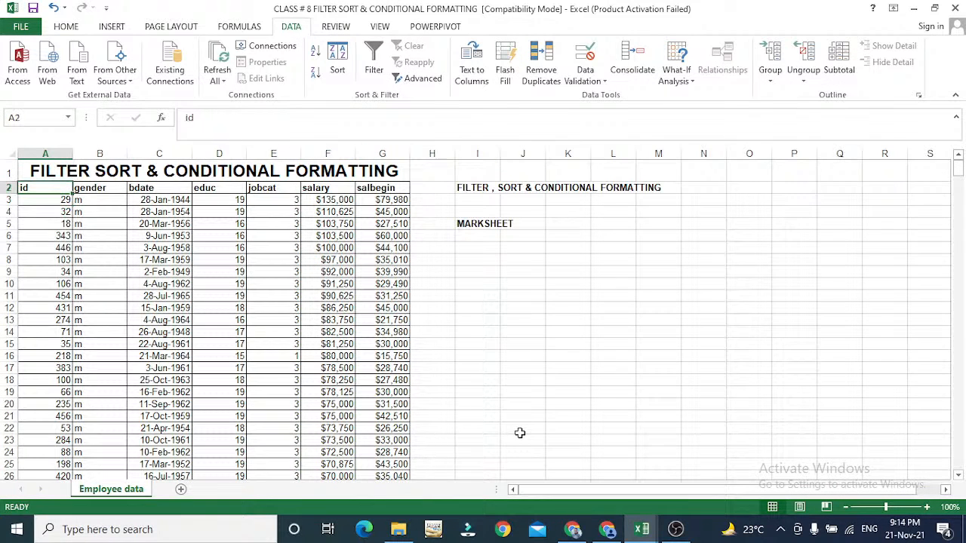
{"action": "key", "text": "shift+Right"}
{"action": "key", "text": "shift+Right"}
{"action": "key", "text": "shift+Right"}
{"action": "key", "text": "shift+Right"}
{"action": "key", "text": "shift+Right"}
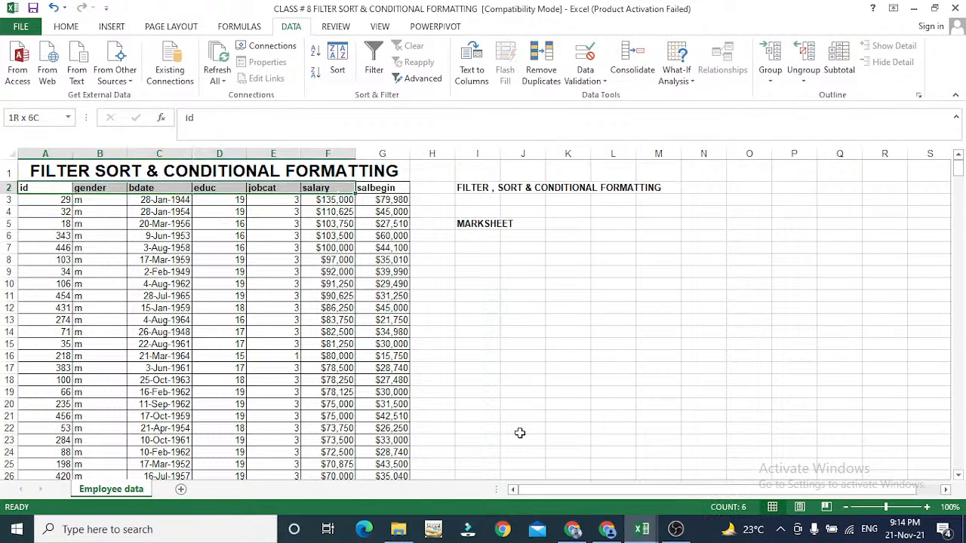
{"action": "key", "text": "shift+Right"}
Step: Extend the selection from the header row down to the last employee record, covering A2:G476
{"action": "key", "text": "shift+Down"}
{"action": "key", "text": "shift+Down"}
{"action": "key", "text": "shift+Down"}
{"action": "key", "text": "shift+Down"}
{"action": "key", "text": "shift+Down"}
{"action": "key", "text": "shift+Down"}
{"action": "key", "text": "shift+Down"}
{"action": "key", "text": "shift+Down"}
{"action": "key", "text": "shift+Down"}
{"action": "key", "text": "shift+Down"}
{"action": "key", "text": "shift+Down"}
{"action": "key", "text": "shift+Down"}
{"action": "key", "text": "shift+Down"}
{"action": "key", "text": "shift+Down"}
{"action": "key", "text": "shift+Down"}
{"action": "key", "text": "shift+Down"}
{"action": "key", "text": "shift+Down"}
{"action": "key", "text": "shift+Down"}
{"action": "key", "text": "shift+Down"}
{"action": "key", "text": "shift+Down"}
{"action": "key", "text": "shift+Down"}
{"action": "key", "text": "shift+Down"}
{"action": "key", "text": "shift+Down"}
{"action": "key", "text": "shift+Down"}
{"action": "key", "text": "shift+Down"}
{"action": "key", "text": "shift+Down"}
{"action": "key", "text": "shift+Down"}
{"action": "key", "text": "shift+Down"}
{"action": "key", "text": "shift+Down"}
{"action": "key", "text": "shift+Down"}
{"action": "key", "text": "shift+Down"}
{"action": "key", "text": "shift+Down"}
{"action": "key", "text": "shift+Down"}
{"action": "key", "text": "shift+Down"}
{"action": "key", "text": "shift+Down"}
{"action": "key", "text": "shift+Down"}
{"action": "key", "text": "shift+Down"}
{"action": "key", "text": "shift+Down"}
{"action": "key", "text": "shift+Down"}
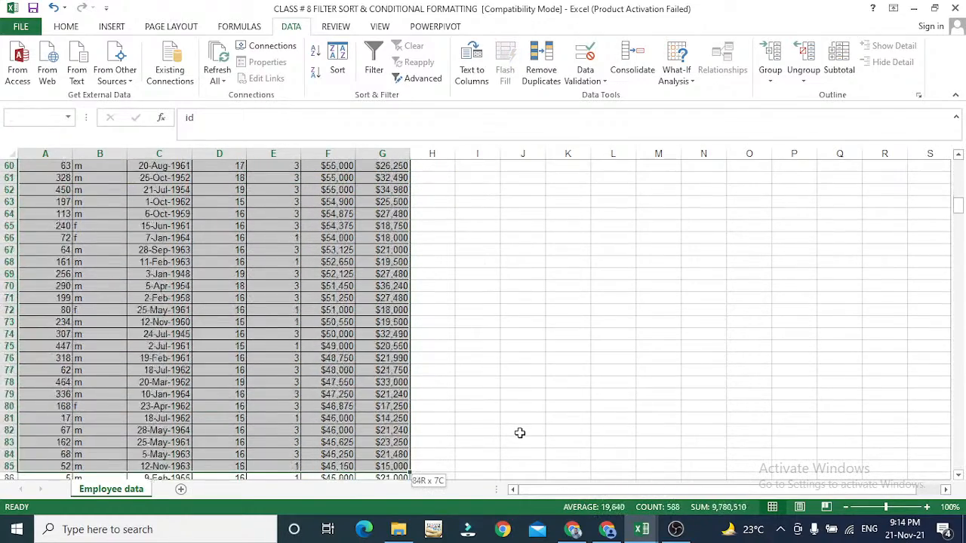
{"action": "key", "text": "shift+Down"}
{"action": "key", "text": "shift+Down"}
{"action": "key", "text": "shift+Down"}
{"action": "key", "text": "ctrl+shift+Down"}
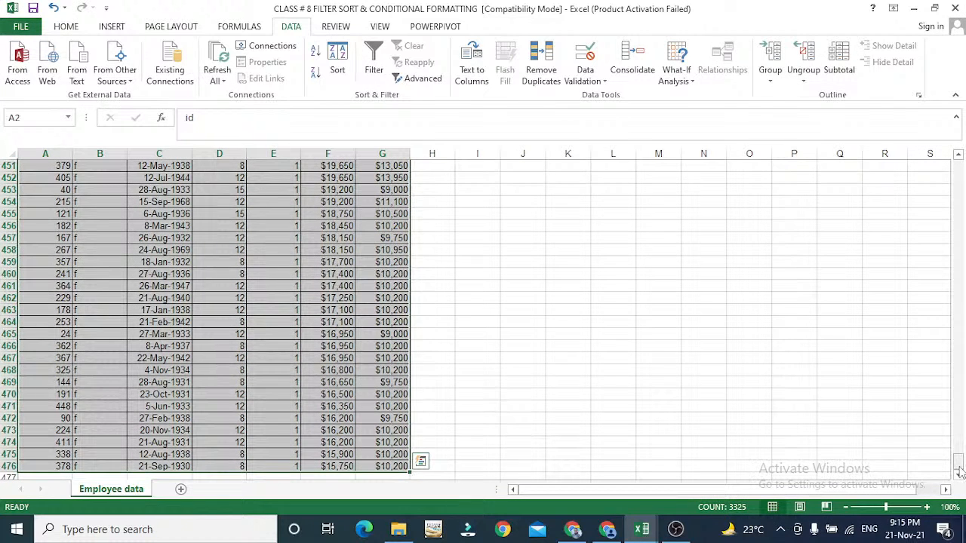
Step: In a custom sort of the selected table, replace the salary level with one sorting by bdate values, Oldest to Newest
{"action": "left_click_drag", "start_coordinate": [960, 471], "coordinate": [959, 161]}
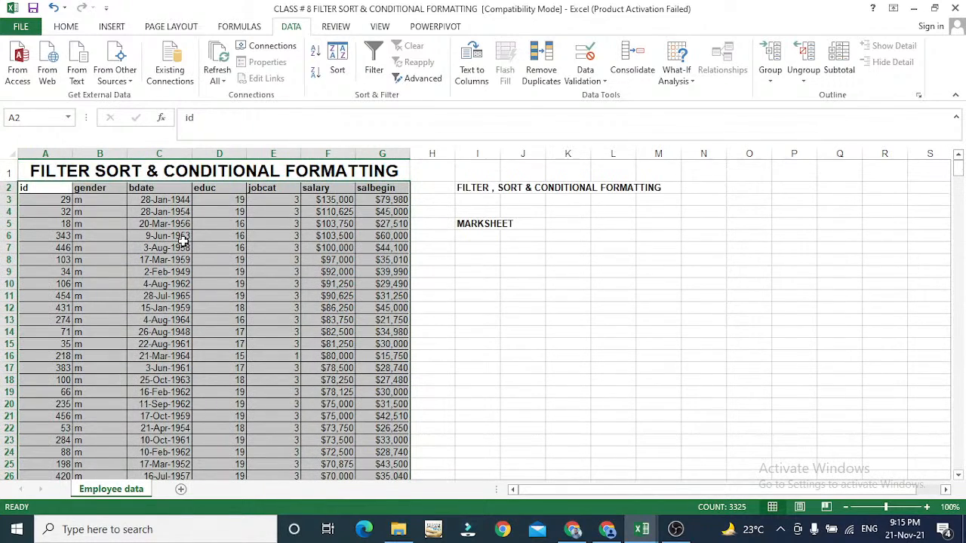
{"action": "left_click", "coordinate": [337, 71]}
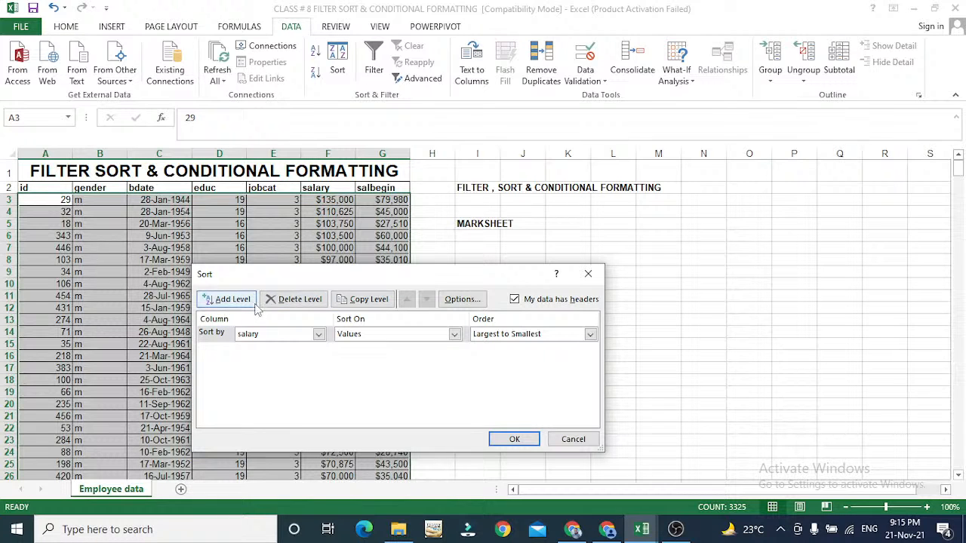
{"action": "left_click", "coordinate": [226, 299]}
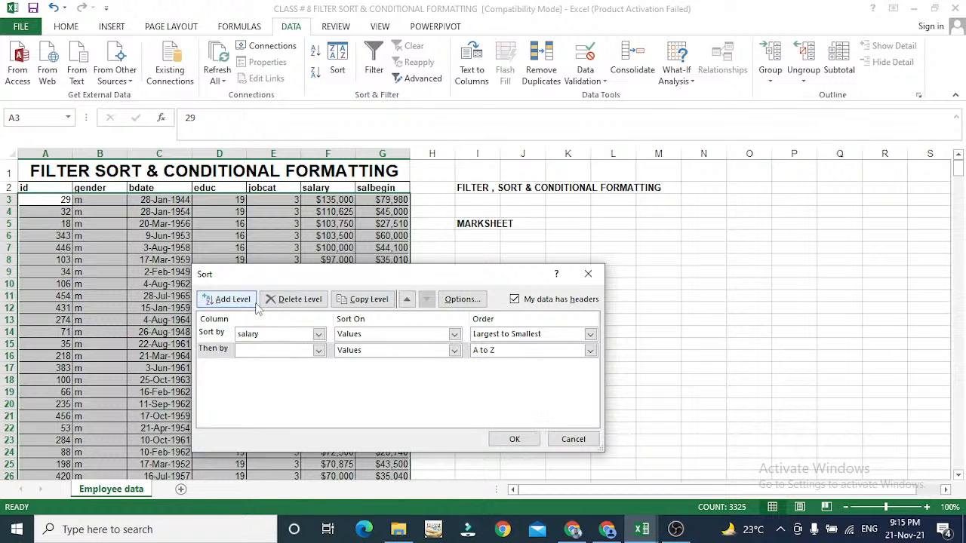
{"action": "left_click", "coordinate": [218, 334]}
{"action": "left_click", "coordinate": [276, 302]}
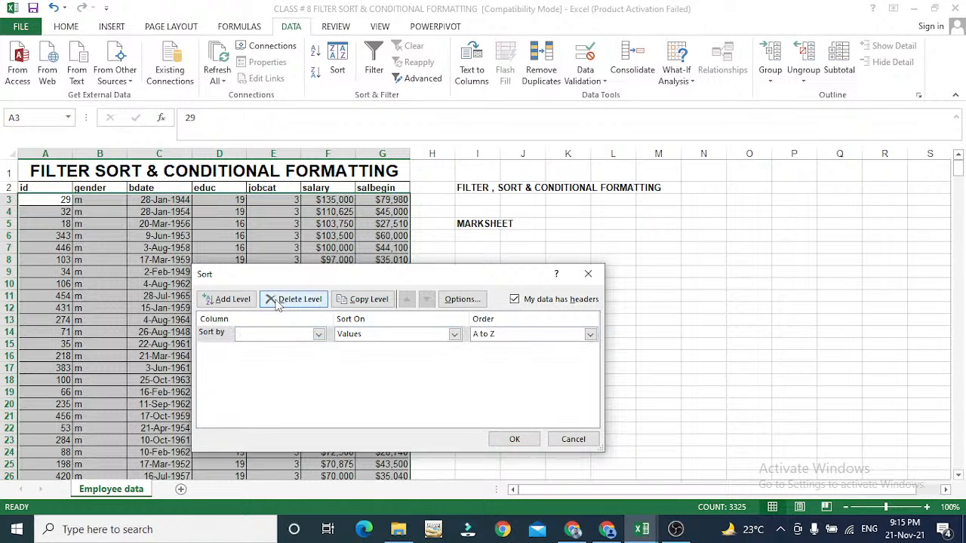
{"action": "left_click", "coordinate": [252, 333]}
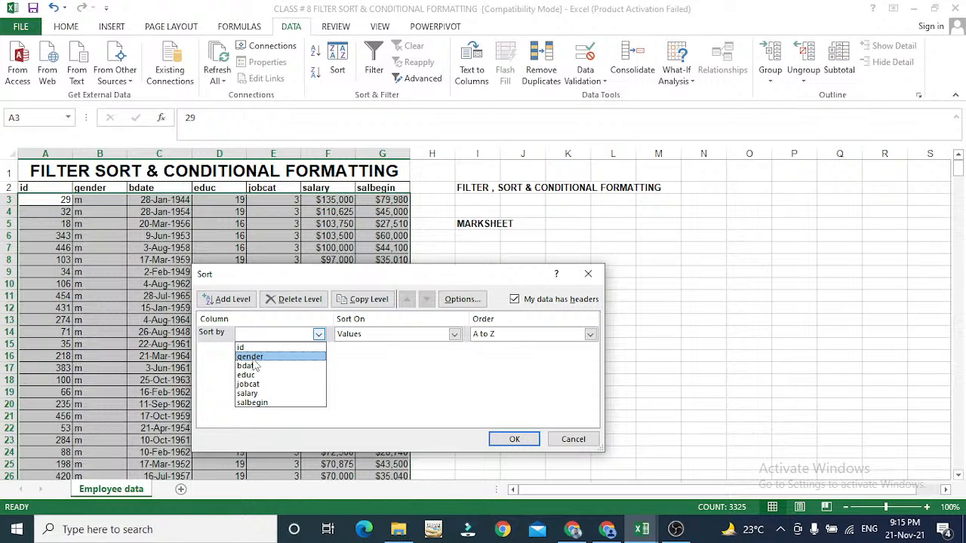
{"action": "left_click", "coordinate": [251, 366]}
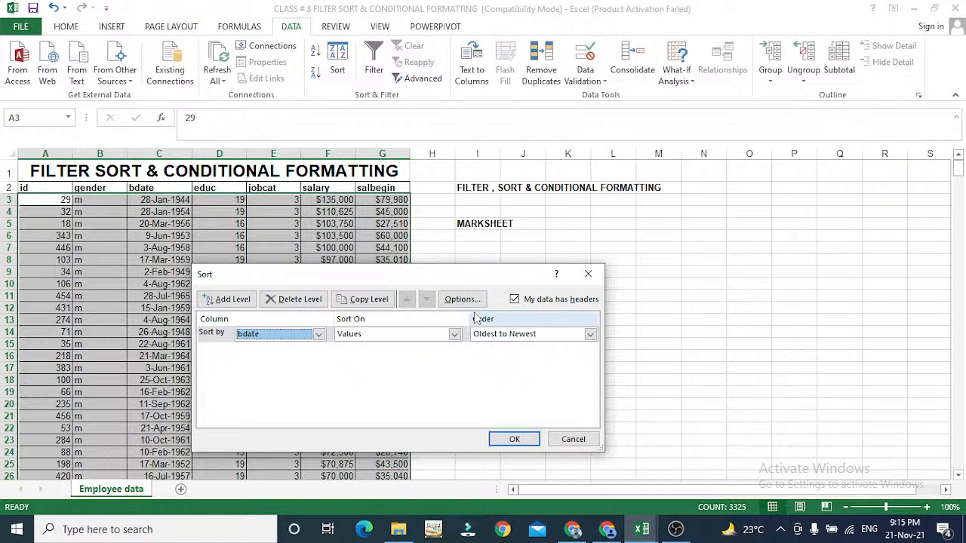
Step: Toggle the My data has headers option off and on to compare header names with column letters, leaving it enabled
{"action": "left_click", "coordinate": [517, 300]}
{"action": "left_click", "coordinate": [517, 301]}
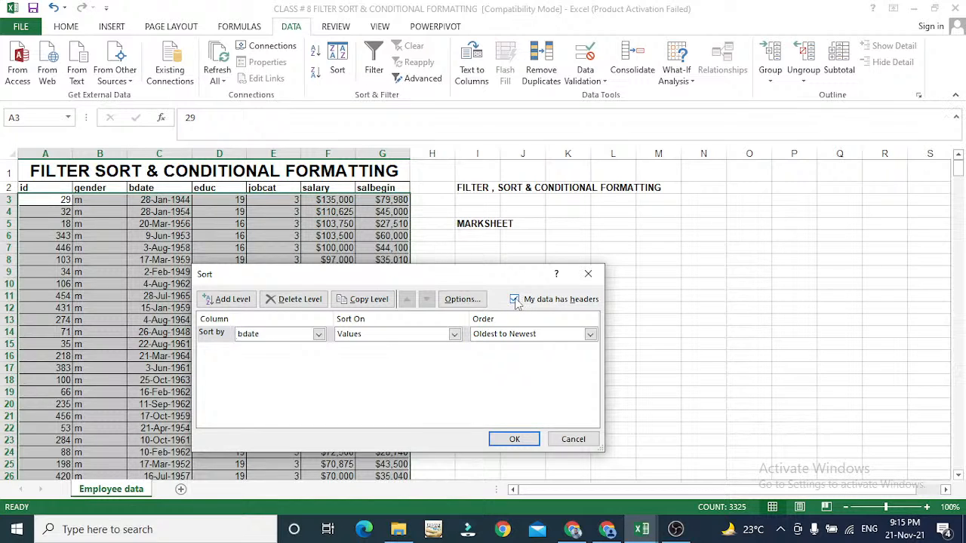
{"action": "left_click", "coordinate": [516, 301]}
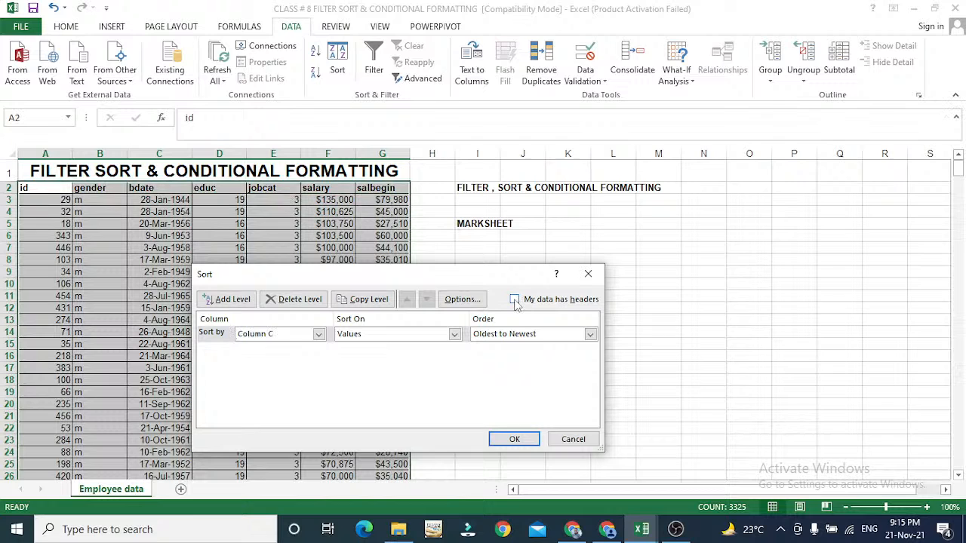
{"action": "left_click", "coordinate": [515, 300]}
{"action": "left_click", "coordinate": [514, 301]}
{"action": "left_click", "coordinate": [514, 300]}
{"action": "left_click", "coordinate": [515, 300]}
{"action": "left_click", "coordinate": [515, 301]}
{"action": "left_click", "coordinate": [514, 300]}
{"action": "left_click", "coordinate": [514, 300]}
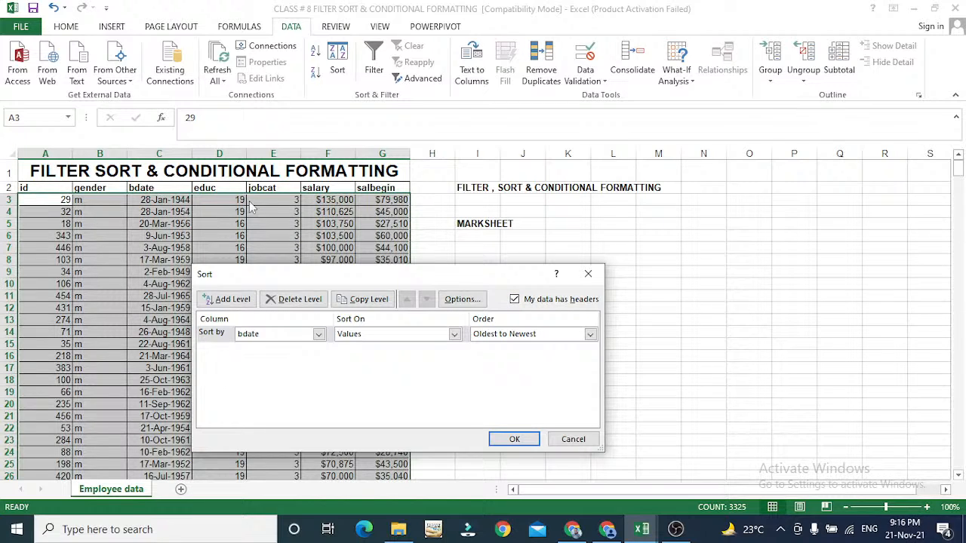
{"action": "left_click", "coordinate": [514, 300]}
{"action": "left_click", "coordinate": [515, 299]}
Step: Apply the bdate sort to the employee table and look across the first sorted record from id to educ
{"action": "left_click", "coordinate": [515, 440]}
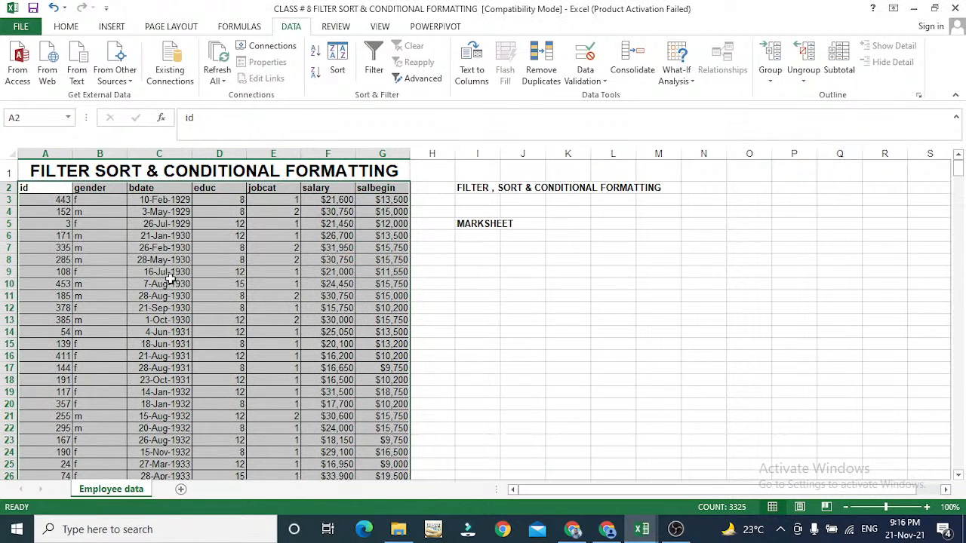
{"action": "key", "text": "Down"}
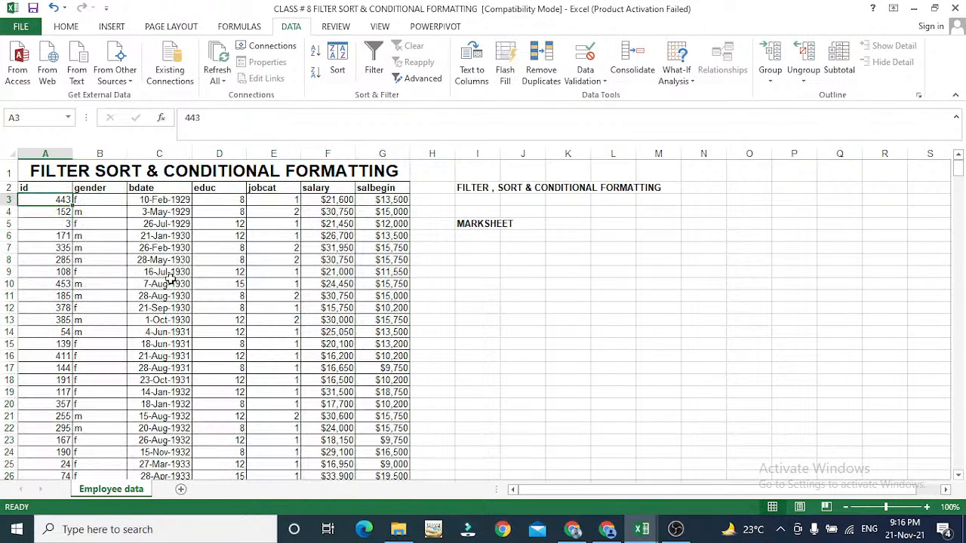
{"action": "key", "text": "Right"}
{"action": "key", "text": "Right"}
{"action": "key", "text": "Right"}
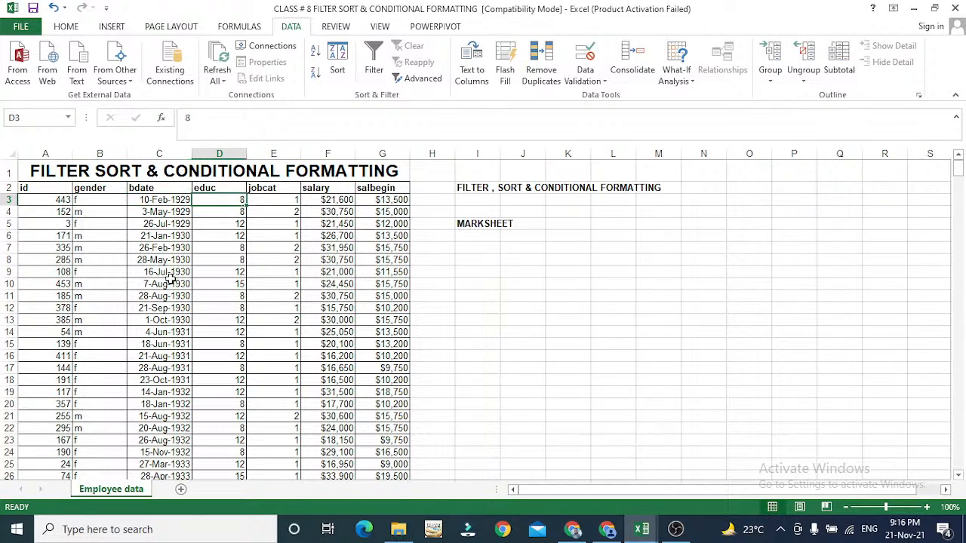
{"action": "key", "text": "Left"}
{"action": "key", "text": "Left"}
{"action": "key", "text": "Left"}
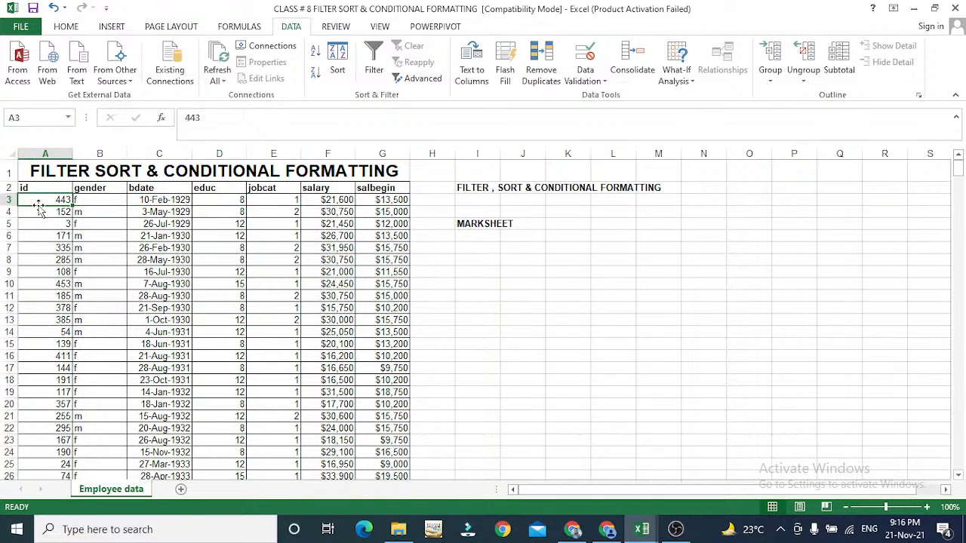
Step: Look across the first sorted employee record from id to salbegin, and review the records below it along the educ column
{"action": "key", "text": "Right"}
{"action": "key", "text": "Right"}
{"action": "key", "text": "Right"}
{"action": "key", "text": "Right"}
{"action": "key", "text": "Right"}
{"action": "key", "text": "Right"}
{"action": "key", "text": "Right"}
{"action": "key", "text": "Left"}
{"action": "key", "text": "Left"}
{"action": "key", "text": "Left"}
{"action": "key", "text": "Left"}
{"action": "key", "text": "Down"}
{"action": "key", "text": "Down"}
{"action": "key", "text": "Down"}
{"action": "key", "text": "Down"}
{"action": "key", "text": "Down"}
{"action": "key", "text": "Down"}
{"action": "key", "text": "Down"}
{"action": "key", "text": "Down"}
{"action": "key", "text": "Down"}
{"action": "key", "text": "Down"}
{"action": "key", "text": "Down"}
{"action": "key", "text": "Down"}
{"action": "key", "text": "Down"}
{"action": "key", "text": "Down"}
{"action": "key", "text": "Down"}
{"action": "key", "text": "Down"}
{"action": "key", "text": "Down"}
{"action": "key", "text": "Down"}
{"action": "key", "text": "Down"}
{"action": "key", "text": "Down"}
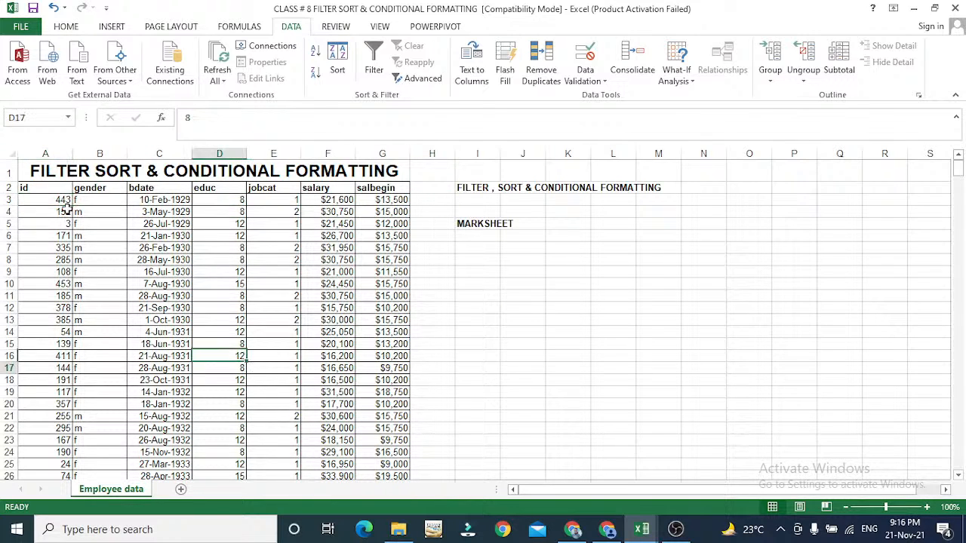
{"action": "key", "text": "Down"}
{"action": "key", "text": "Down"}
{"action": "key", "text": "Down"}
{"action": "key", "text": "Down"}
{"action": "key", "text": "Down"}
{"action": "key", "text": "Down"}
{"action": "key", "text": "Down"}
{"action": "key", "text": "Down"}
{"action": "key", "text": "Down"}
{"action": "key", "text": "Down"}
{"action": "key", "text": "Down"}
{"action": "key", "text": "Down"}
{"action": "key", "text": "Down"}
{"action": "key", "text": "Down"}
{"action": "key", "text": "Down"}
{"action": "key", "text": "Down"}
{"action": "key", "text": "Down"}
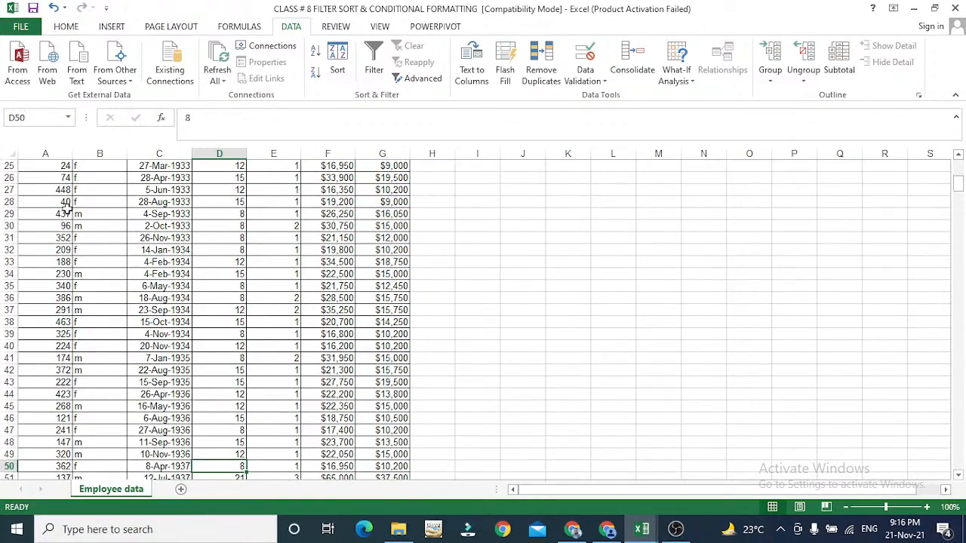
{"action": "key", "text": "Down"}
{"action": "key", "text": "Down"}
{"action": "key", "text": "Down"}
{"action": "key", "text": "Down"}
{"action": "key", "text": "Down"}
{"action": "key", "text": "Down"}
{"action": "key", "text": "Down"}
{"action": "key", "text": "Down"}
{"action": "key", "text": "Down"}
{"action": "key", "text": "Down"}
{"action": "key", "text": "Down"}
{"action": "key", "text": "Down"}
{"action": "key", "text": "Down"}
{"action": "key", "text": "Down"}
{"action": "key", "text": "Down"}
{"action": "key", "text": "Down"}
{"action": "key", "text": "Down"}
{"action": "key", "text": "Down"}
Step: Examine the bdate column down to row 225 to check that the birth dates run from oldest to newest
{"action": "key", "text": "Left"}
{"action": "key", "text": "Down"}
{"action": "key", "text": "Down"}
{"action": "key", "text": "Down"}
{"action": "key", "text": "Down"}
{"action": "key", "text": "Down"}
{"action": "key", "text": "Down"}
{"action": "key", "text": "Down"}
{"action": "key", "text": "Down"}
{"action": "key", "text": "Down"}
{"action": "key", "text": "Down"}
{"action": "key", "text": "Down"}
{"action": "key", "text": "Down"}
{"action": "key", "text": "Down"}
{"action": "key", "text": "Down"}
{"action": "key", "text": "Down"}
{"action": "key", "text": "Down"}
{"action": "key", "text": "Down"}
{"action": "key", "text": "Down"}
{"action": "key", "text": "Down"}
{"action": "key", "text": "Down"}
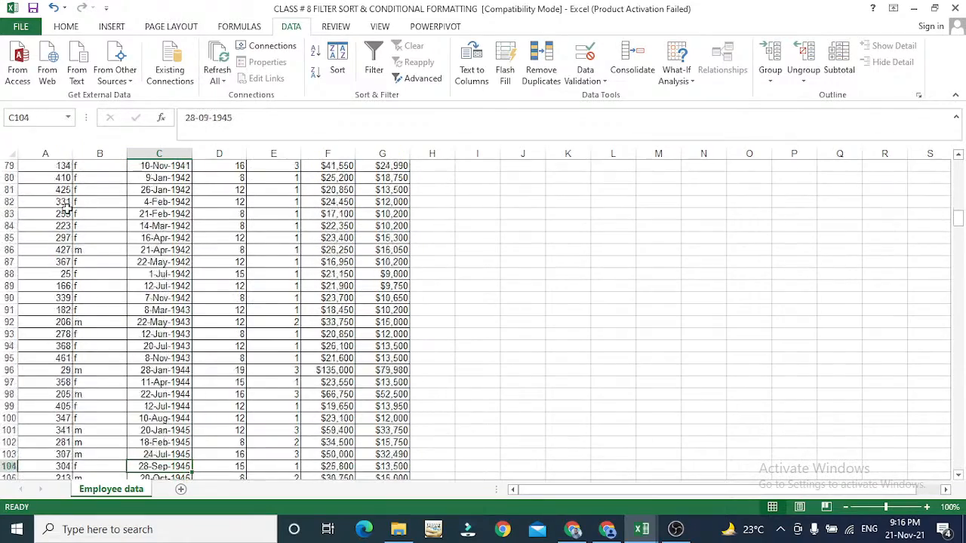
{"action": "key", "text": "Down"}
{"action": "key", "text": "Down"}
{"action": "key", "text": "Down"}
{"action": "key", "text": "Down"}
{"action": "key", "text": "Down"}
{"action": "key", "text": "Down"}
{"action": "key", "text": "Down"}
{"action": "key", "text": "Down"}
{"action": "key", "text": "Down"}
{"action": "key", "text": "Down"}
{"action": "key", "text": "Down"}
{"action": "key", "text": "Down"}
{"action": "key", "text": "Down"}
{"action": "key", "text": "Down"}
{"action": "key", "text": "Down"}
{"action": "key", "text": "Down"}
{"action": "key", "text": "Down"}
{"action": "key", "text": "Down"}
{"action": "key", "text": "Down"}
{"action": "key", "text": "Down"}
{"action": "key", "text": "Down"}
{"action": "key", "text": "Down"}
{"action": "key", "text": "Down"}
{"action": "key", "text": "Down"}
{"action": "key", "text": "Down"}
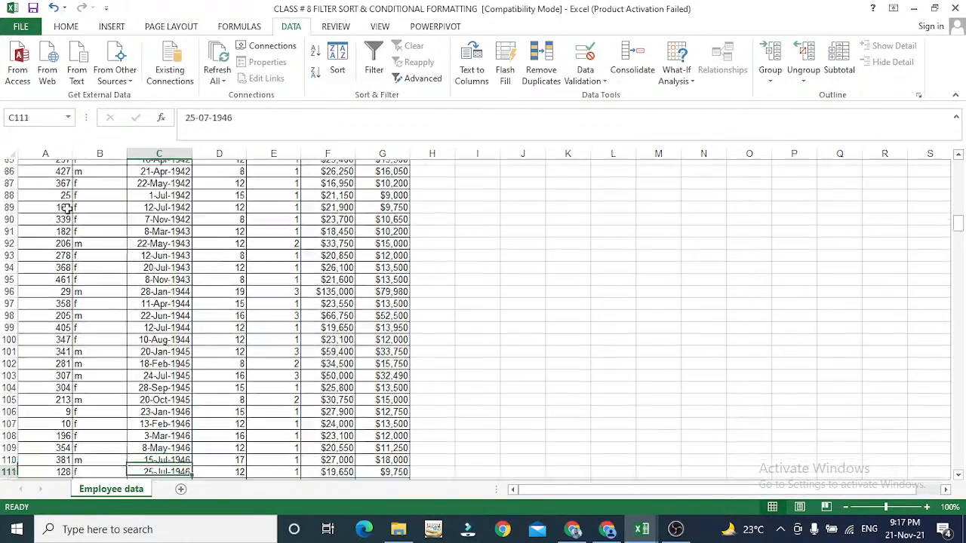
{"action": "key", "text": "Down"}
{"action": "key", "text": "Down"}
{"action": "key", "text": "Down"}
{"action": "key", "text": "Down"}
{"action": "key", "text": "Down"}
{"action": "key", "text": "Down"}
{"action": "key", "text": "Down"}
{"action": "key", "text": "Down"}
{"action": "key", "text": "Down"}
{"action": "key", "text": "Down"}
{"action": "key", "text": "Down"}
{"action": "key", "text": "Down"}
{"action": "key", "text": "Down"}
{"action": "key", "text": "Down"}
{"action": "key", "text": "Down"}
{"action": "key", "text": "Down"}
{"action": "key", "text": "Down"}
{"action": "key", "text": "Down"}
{"action": "key", "text": "Down"}
{"action": "key", "text": "Down"}
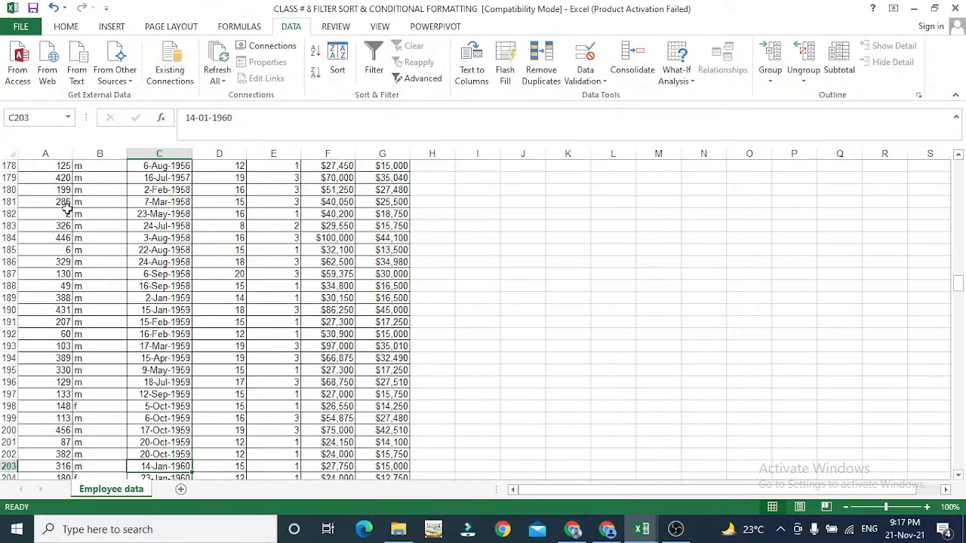
{"action": "key", "text": "Down"}
{"action": "key", "text": "Down"}
{"action": "key", "text": "Down"}
{"action": "key", "text": "Down"}
{"action": "key", "text": "Down"}
{"action": "key", "text": "Down"}
{"action": "key", "text": "Down"}
{"action": "key", "text": "Down"}
{"action": "key", "text": "Down"}
{"action": "key", "text": "Down"}
{"action": "key", "text": "Down"}
{"action": "key", "text": "Down"}
{"action": "key", "text": "Down"}
{"action": "key", "text": "Down"}
{"action": "key", "text": "Down"}
{"action": "key", "text": "Down"}
{"action": "key", "text": "Down"}
{"action": "key", "text": "Down"}
{"action": "key", "text": "Down"}
{"action": "key", "text": "Down"}
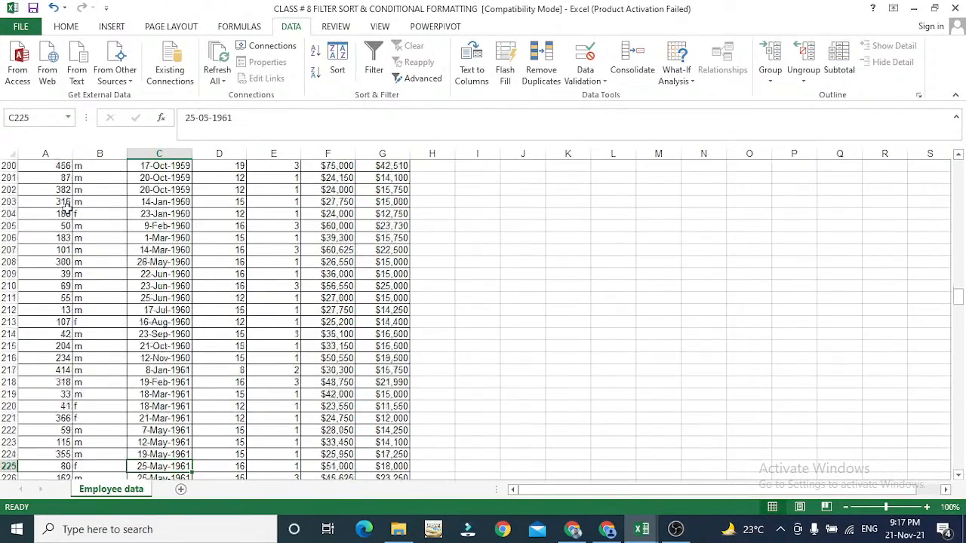
Step: Return to the start of the employee table and select the id header in cell A2
{"action": "key", "text": "ctrl+Up"}
{"action": "key", "text": "ctrl+Home"}
{"action": "key", "text": "Down"}
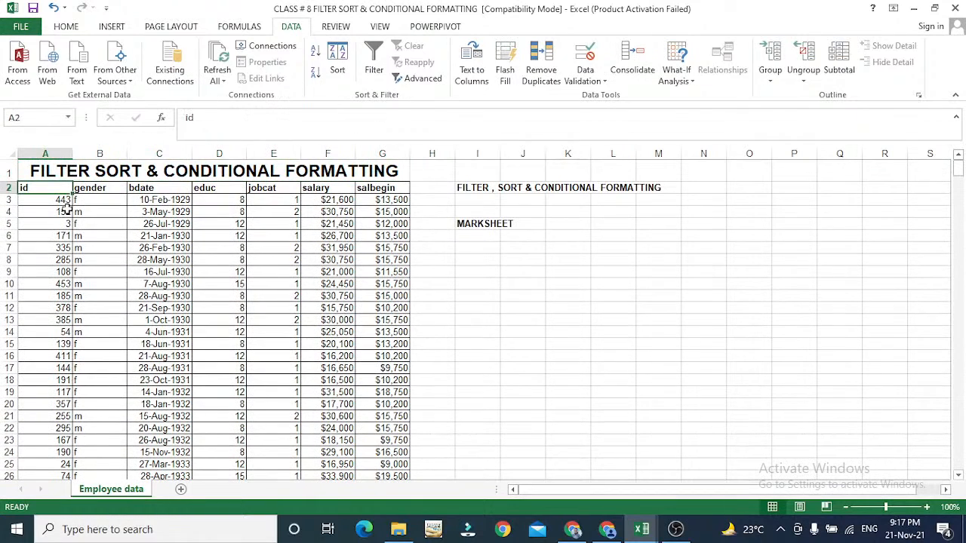
Step: Look across the first employee record in row 3 from id to salbegin, checking its gender and jobcat values
{"action": "key", "text": "Down"}
{"action": "key", "text": "Right"}
{"action": "key", "text": "Right"}
{"action": "key", "text": "Right"}
{"action": "key", "text": "Right"}
{"action": "key", "text": "Right"}
{"action": "key", "text": "Right"}
{"action": "key", "text": "Left"}
{"action": "key", "text": "Left"}
{"action": "key", "text": "Left"}
{"action": "key", "text": "Left"}
{"action": "key", "text": "Left"}
{"action": "key", "text": "Left"}
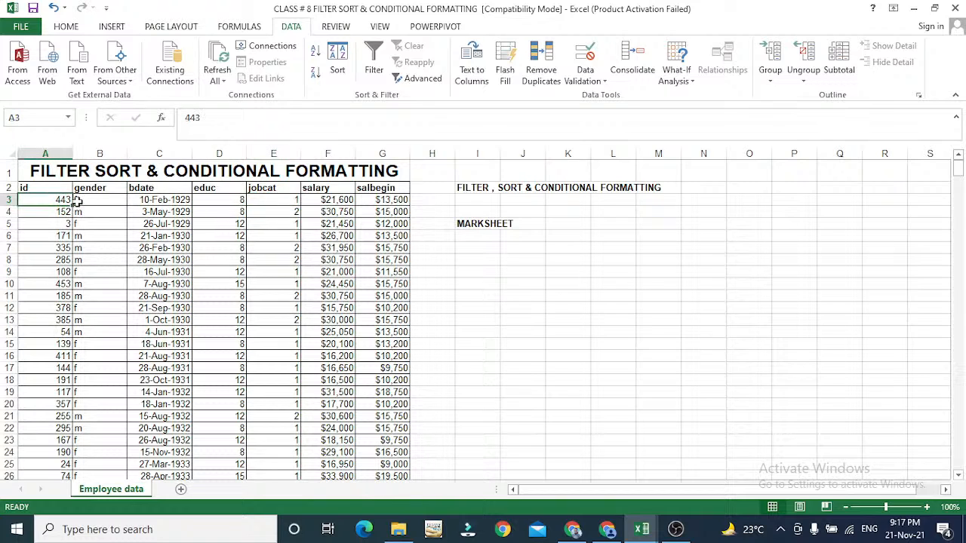
{"action": "left_click", "coordinate": [88, 198]}
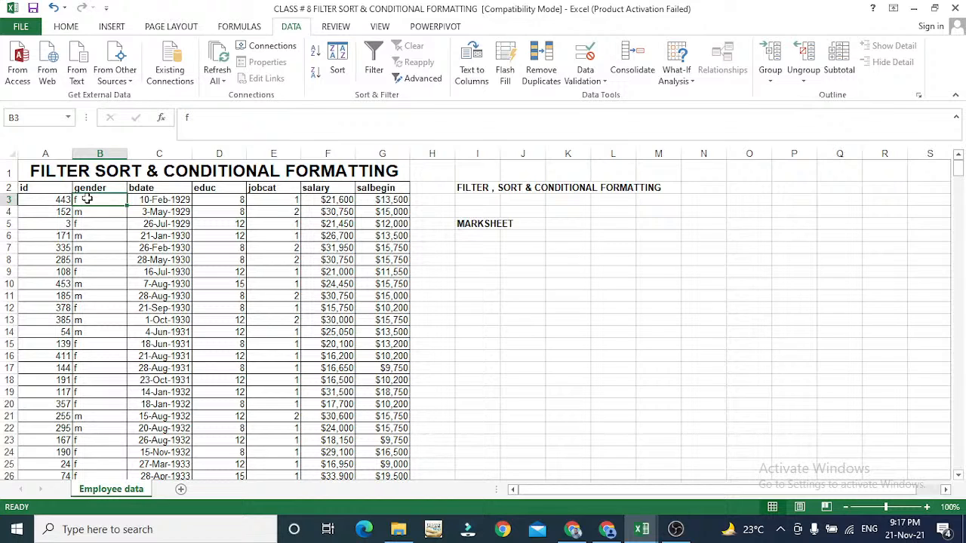
{"action": "left_click", "coordinate": [281, 201]}
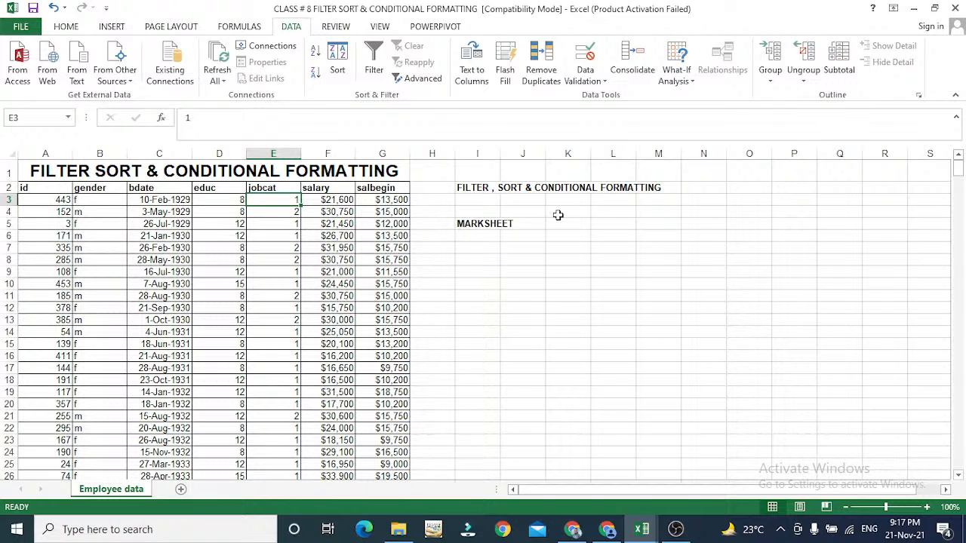
Step: Enter the note "basic sorting" in cell K6 and delete it again
{"action": "left_click", "coordinate": [585, 235]}
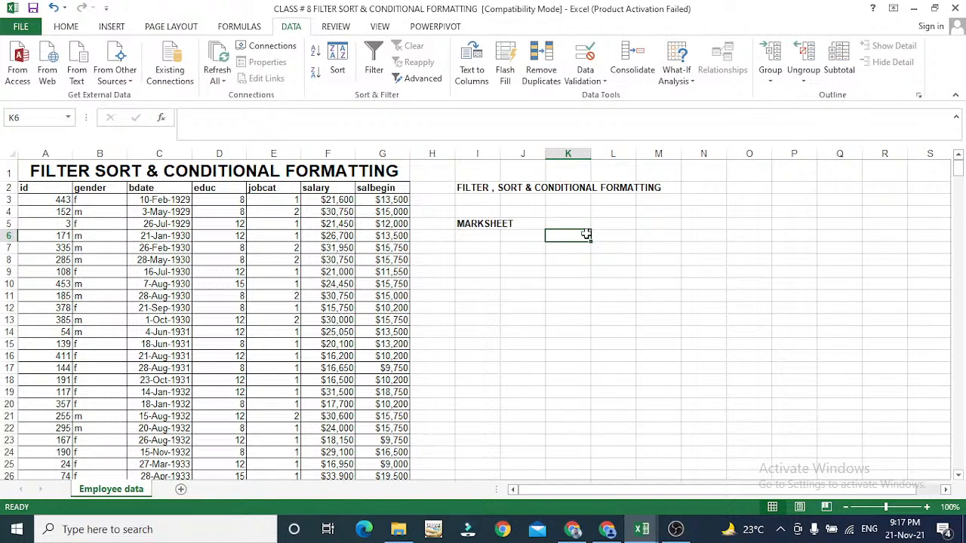
{"action": "type", "text": "basic sorting"}
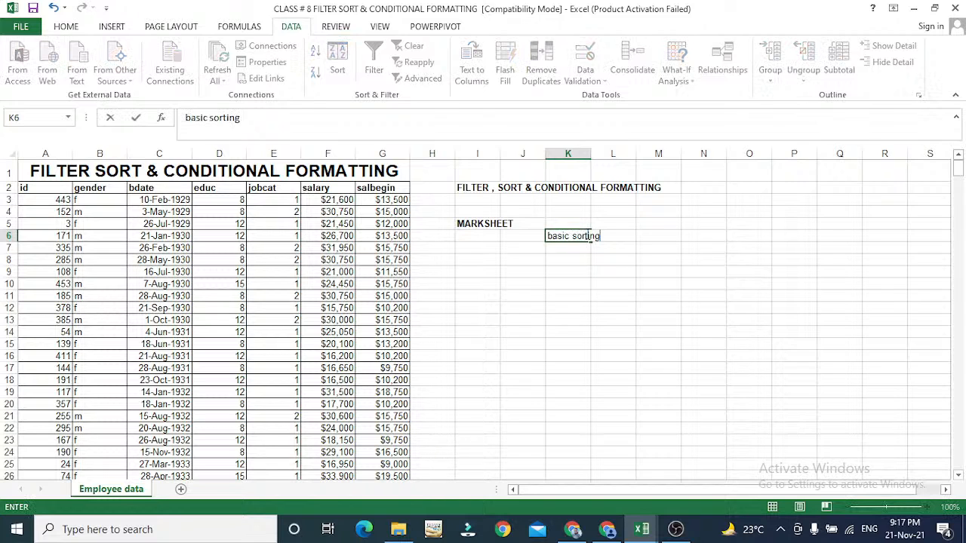
{"action": "key", "text": "Return"}
{"action": "left_click", "coordinate": [587, 234]}
{"action": "key", "text": "Delete"}
Step: Select the whole employee table from the id header in A2 through salbegin down to row 476, and turn on Filter
{"action": "key", "text": "Left"}
{"action": "key", "text": "ctrl+Left"}
{"action": "key", "text": "ctrl+Left"}
{"action": "key", "text": "Up"}
{"action": "key", "text": "Up"}
{"action": "key", "text": "Up"}
{"action": "key", "text": "Up"}
{"action": "key", "text": "shift+Right"}
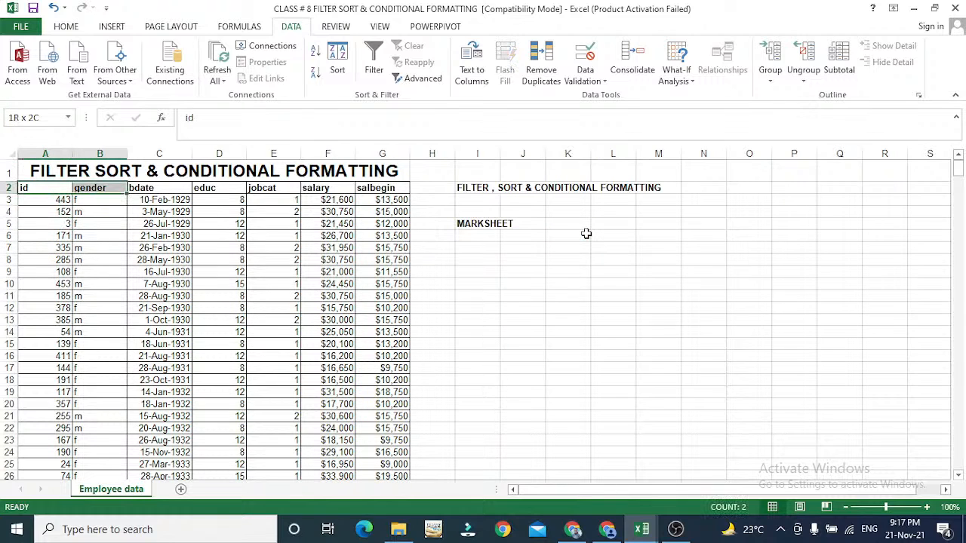
{"action": "key", "text": "shift+Right"}
{"action": "key", "text": "shift+Right"}
{"action": "key", "text": "shift+Right"}
{"action": "key", "text": "shift+Right"}
{"action": "key", "text": "shift+Right"}
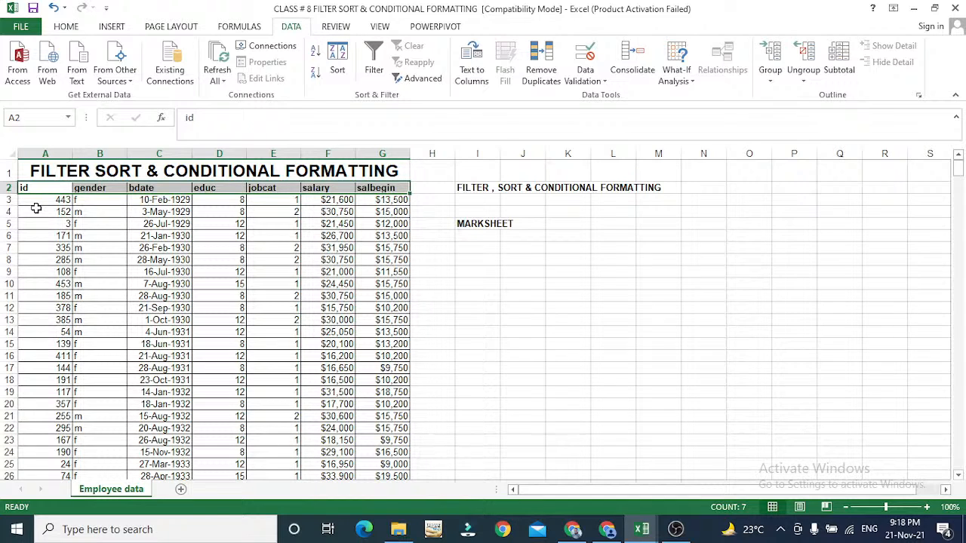
{"action": "key", "text": "ctrl+shift+Down"}
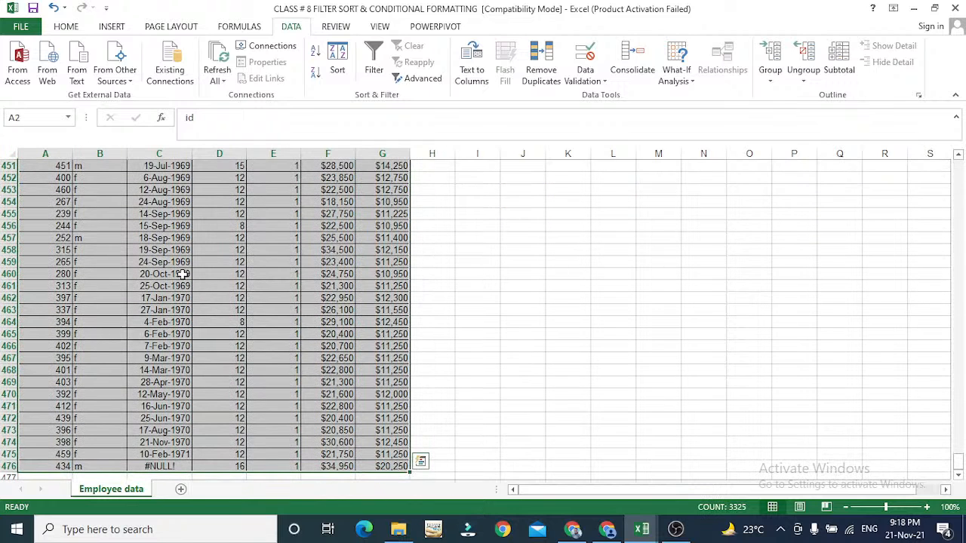
{"action": "left_click", "coordinate": [368, 70]}
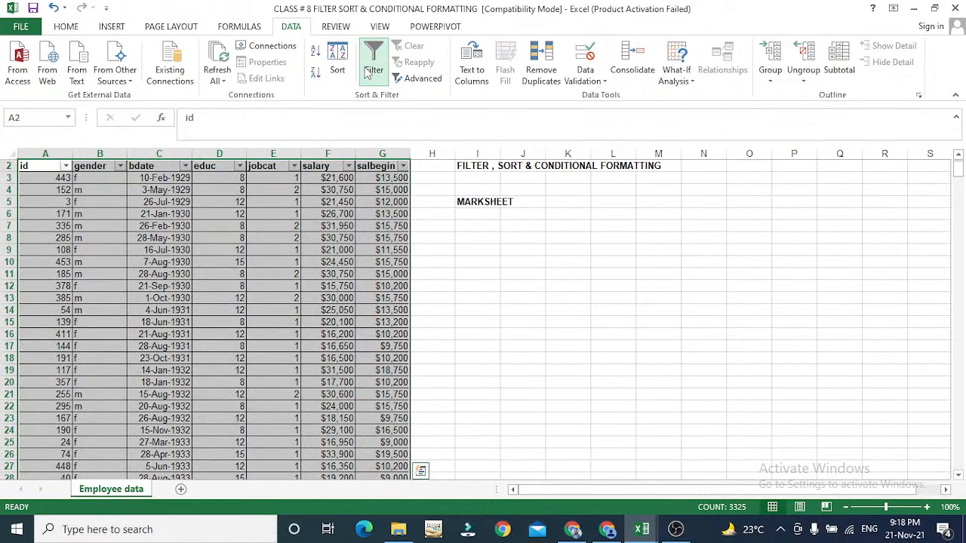
Step: Look across the header row from id to salbegin to review the filter arrows on each column
{"action": "left_click", "coordinate": [103, 166]}
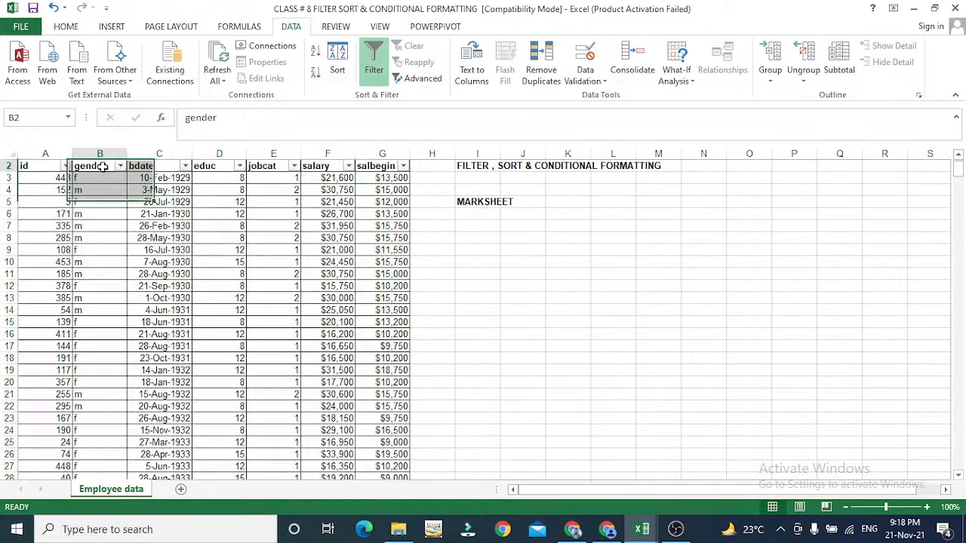
{"action": "key", "text": "Left"}
{"action": "key", "text": "Right"}
{"action": "key", "text": "Right"}
{"action": "key", "text": "Right"}
{"action": "key", "text": "Right"}
{"action": "key", "text": "Right"}
{"action": "key", "text": "Right"}
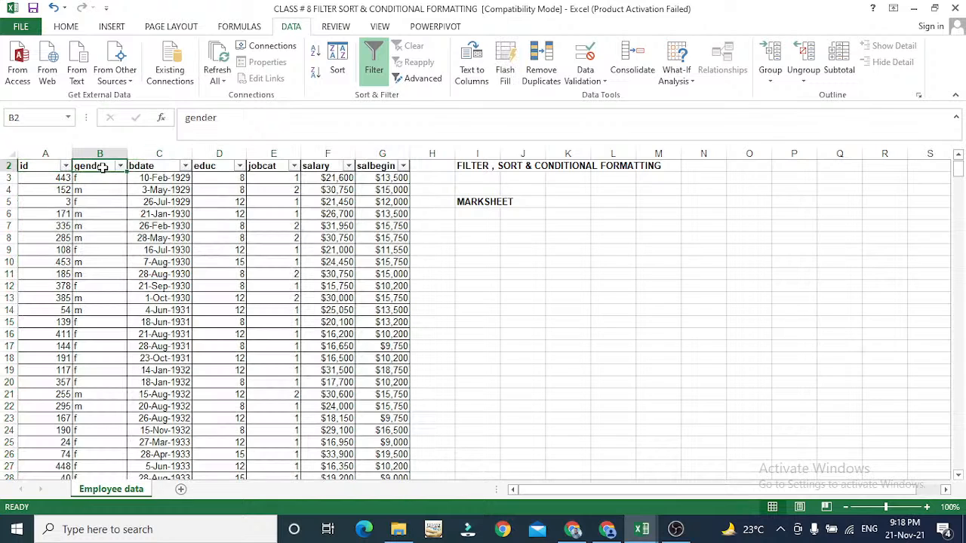
{"action": "key", "text": "Left"}
{"action": "key", "text": "Left"}
{"action": "key", "text": "Left"}
{"action": "key", "text": "Left"}
{"action": "key", "text": "Left"}
{"action": "key", "text": "Left"}
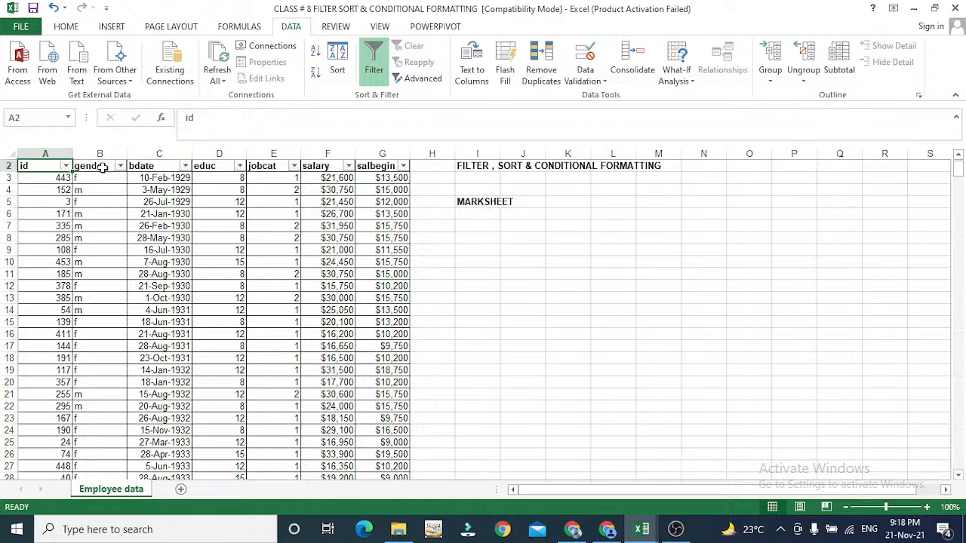
{"action": "key", "text": "Right"}
{"action": "key", "text": "Right"}
{"action": "key", "text": "Left"}
{"action": "key", "text": "Left"}
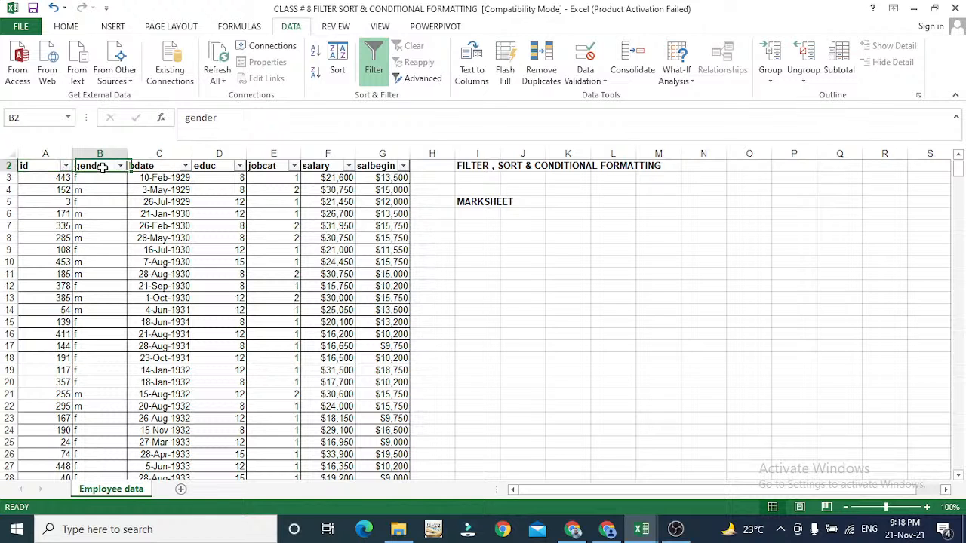
Step: Select the header cells A2 to G2 with the sheet title in view
{"action": "key", "text": "Up"}
{"action": "key", "text": "Down"}
{"action": "key", "text": "shift+Right"}
{"action": "key", "text": "shift+Right"}
{"action": "key", "text": "shift+Right"}
{"action": "key", "text": "shift+Right"}
{"action": "key", "text": "shift+Right"}
{"action": "key", "text": "shift+Right"}
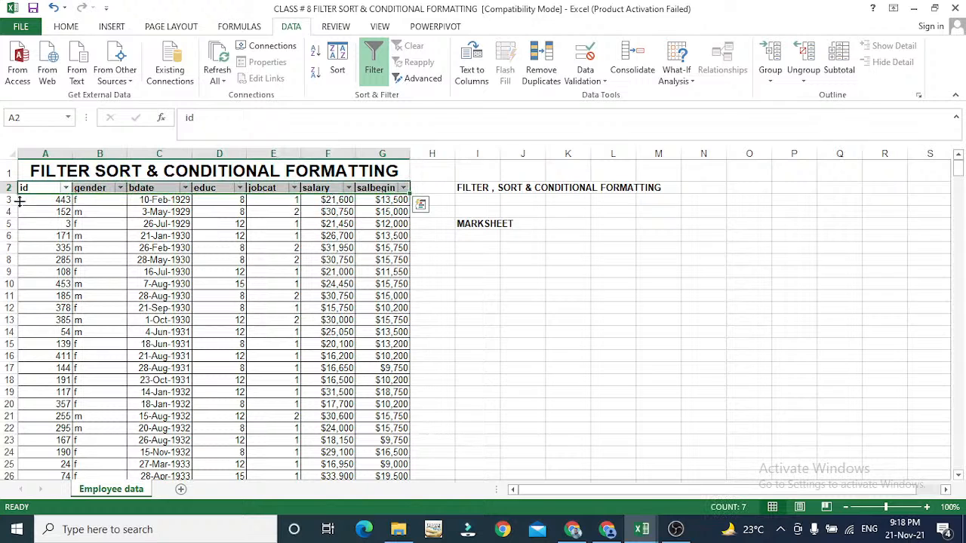
Step: Filter the id column to show only ids 2 and 6, and select the filtered ids
{"action": "left_click", "coordinate": [58, 187]}
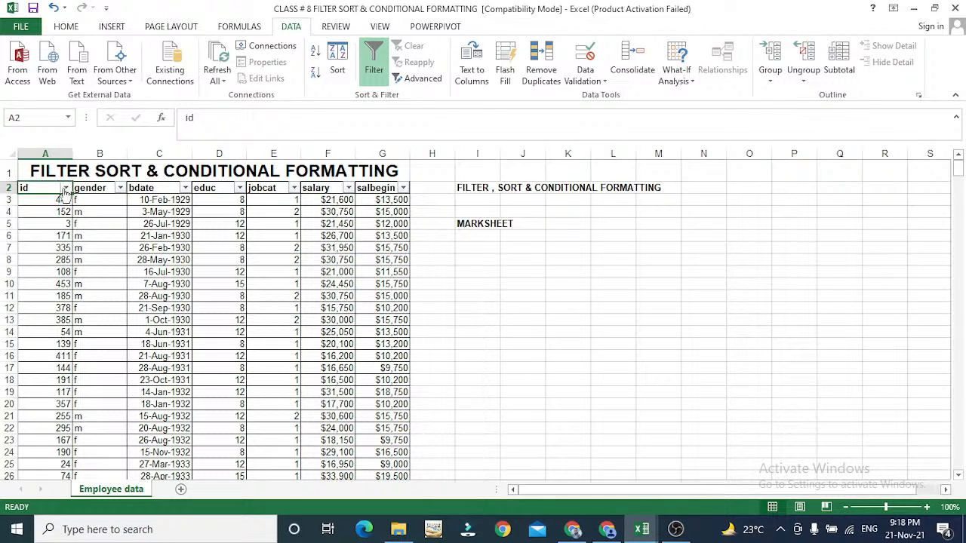
{"action": "left_click", "coordinate": [66, 187]}
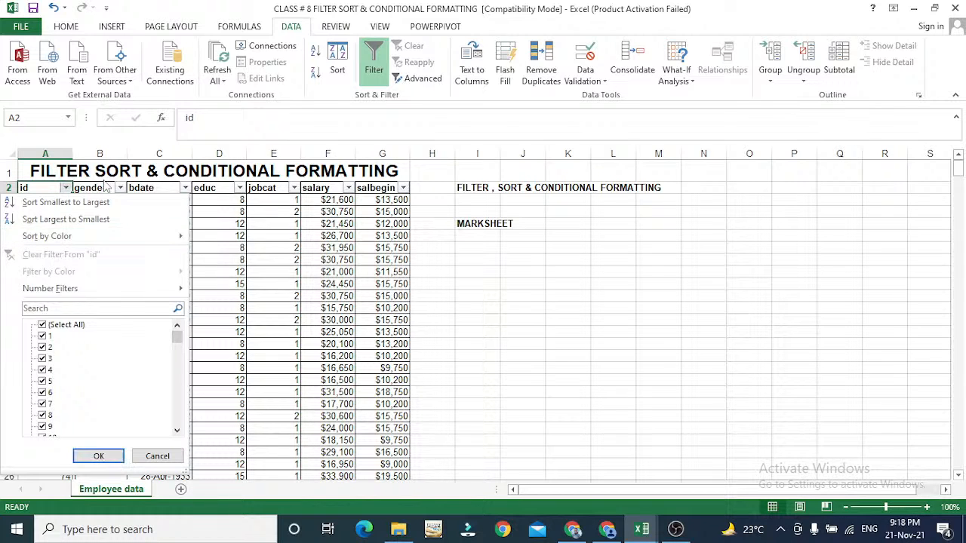
{"action": "left_click", "coordinate": [43, 325]}
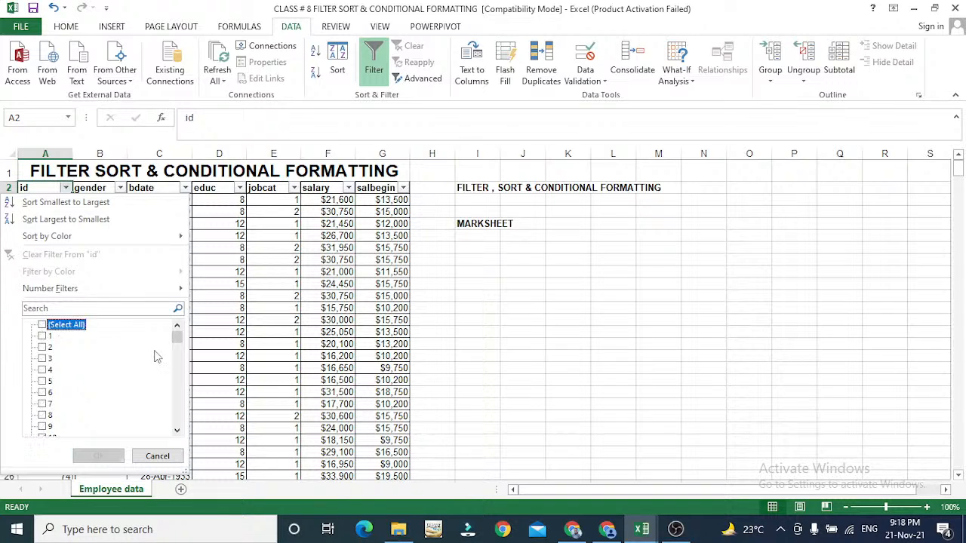
{"action": "left_click", "coordinate": [49, 348]}
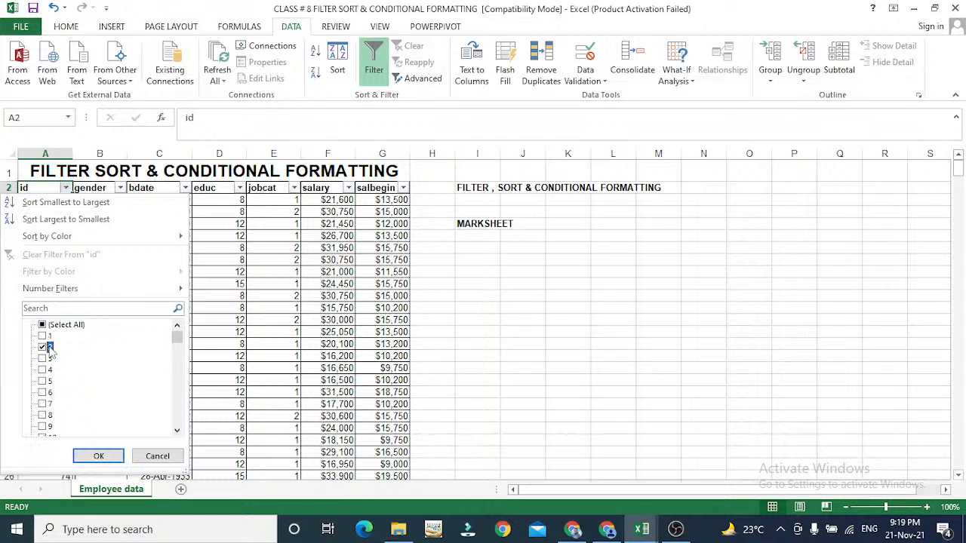
{"action": "left_click", "coordinate": [43, 393]}
{"action": "left_click", "coordinate": [99, 455]}
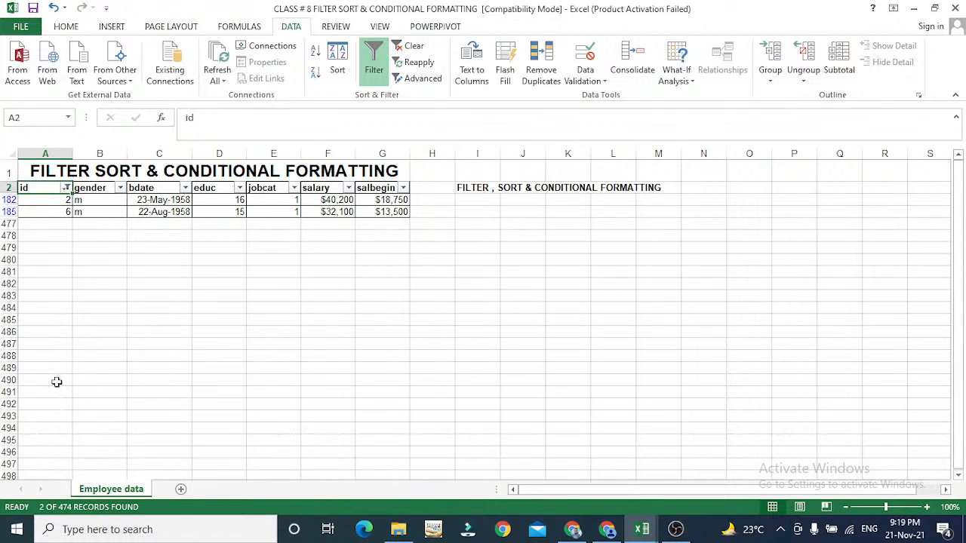
{"action": "left_click_drag", "start_coordinate": [46, 202], "coordinate": [47, 214]}
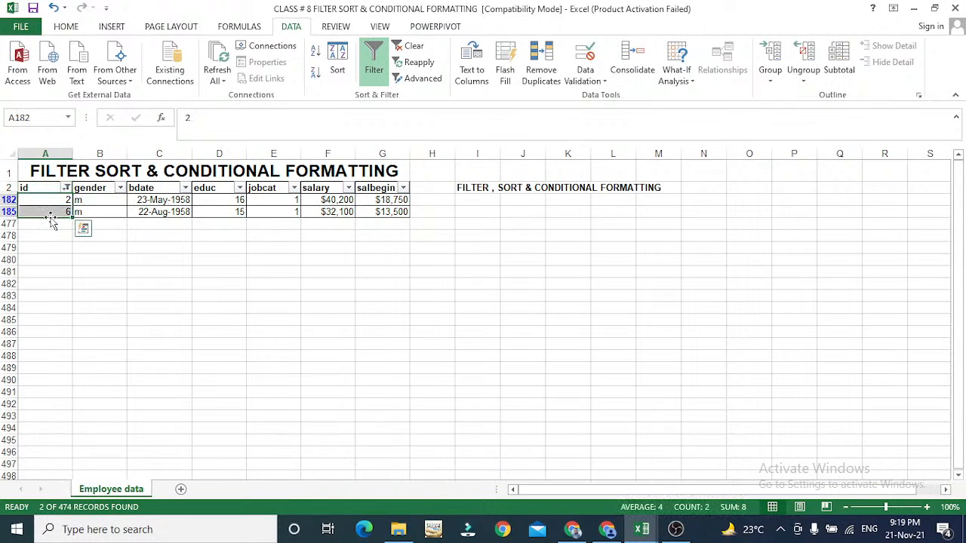
{"action": "left_click", "coordinate": [49, 200]}
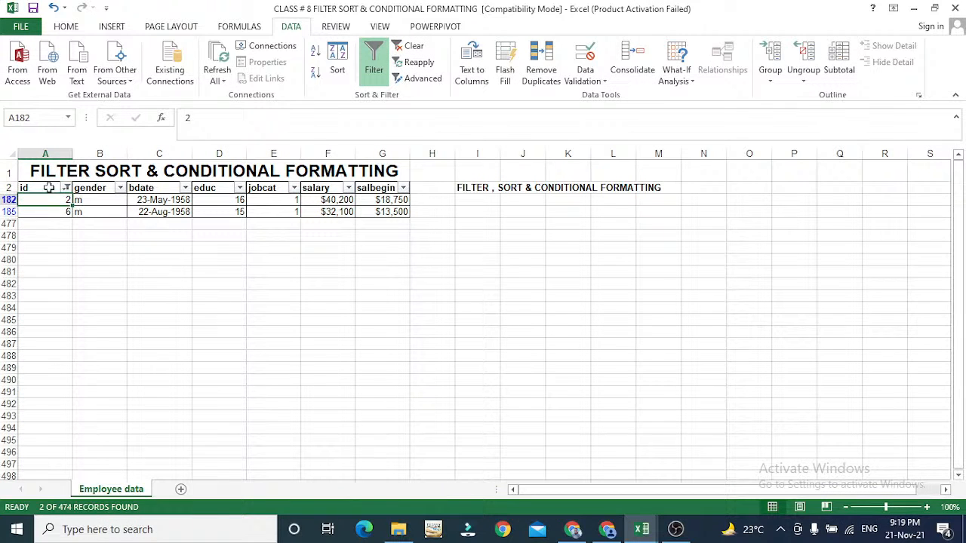
Step: Deselect ids 2 and 6 in the id filter and select all values to restore the full employee table
{"action": "left_click", "coordinate": [47, 188]}
{"action": "left_click", "coordinate": [66, 188]}
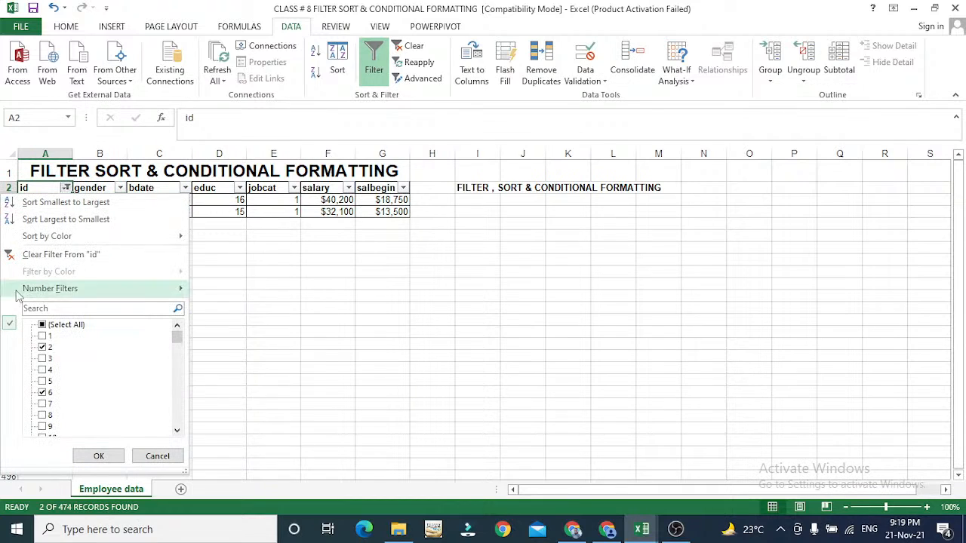
{"action": "left_click", "coordinate": [49, 348]}
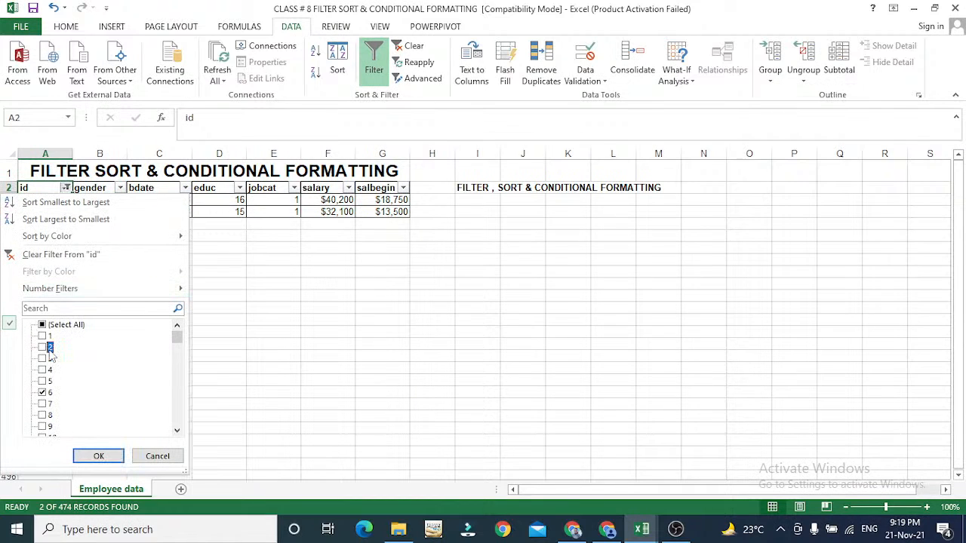
{"action": "left_click", "coordinate": [43, 393]}
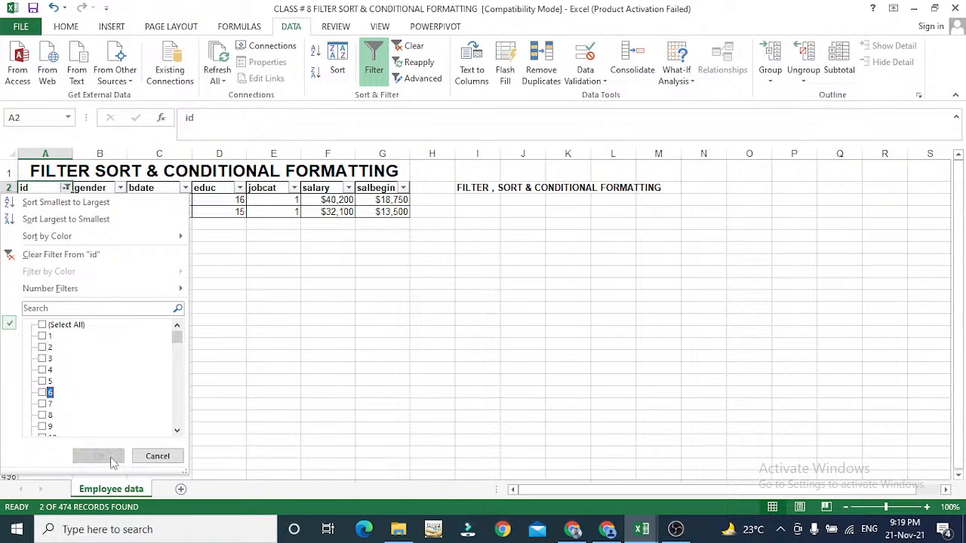
{"action": "left_click", "coordinate": [44, 325]}
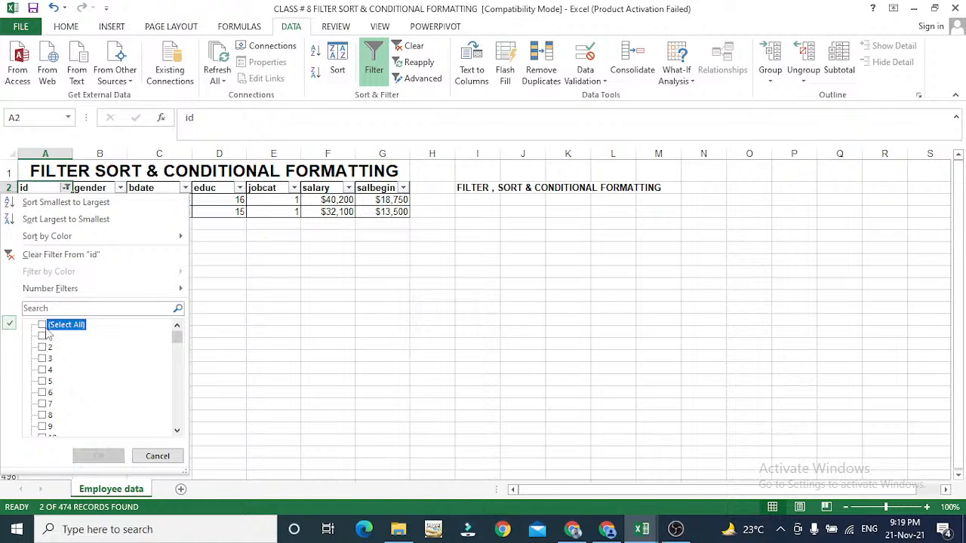
{"action": "left_click", "coordinate": [89, 455]}
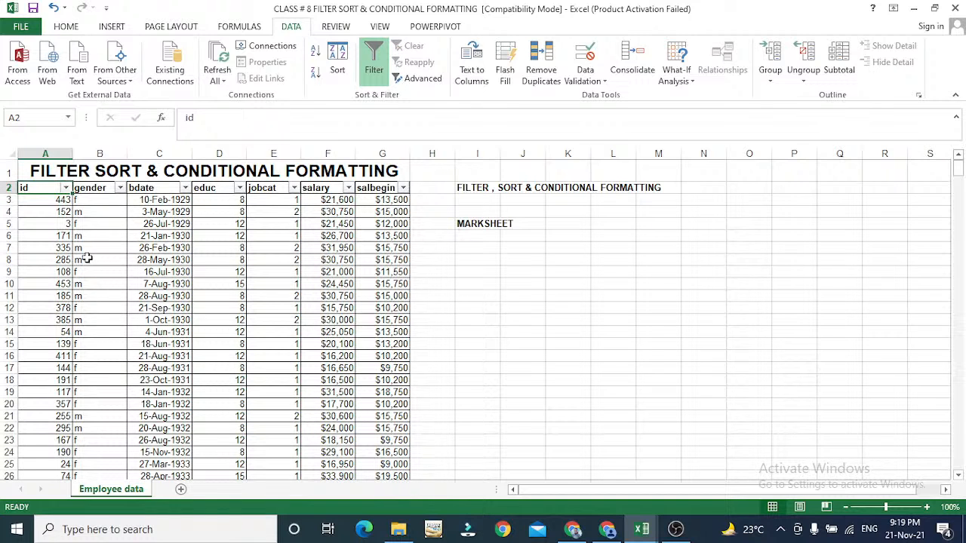
Step: Filter the gender column to show only the f records and select the first filtered gender cell
{"action": "left_click", "coordinate": [104, 188]}
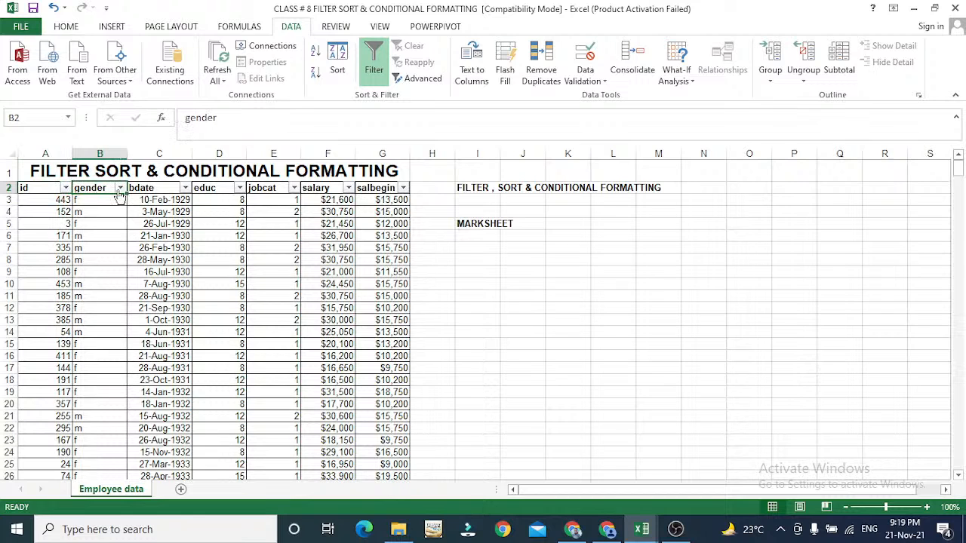
{"action": "left_click", "coordinate": [120, 188]}
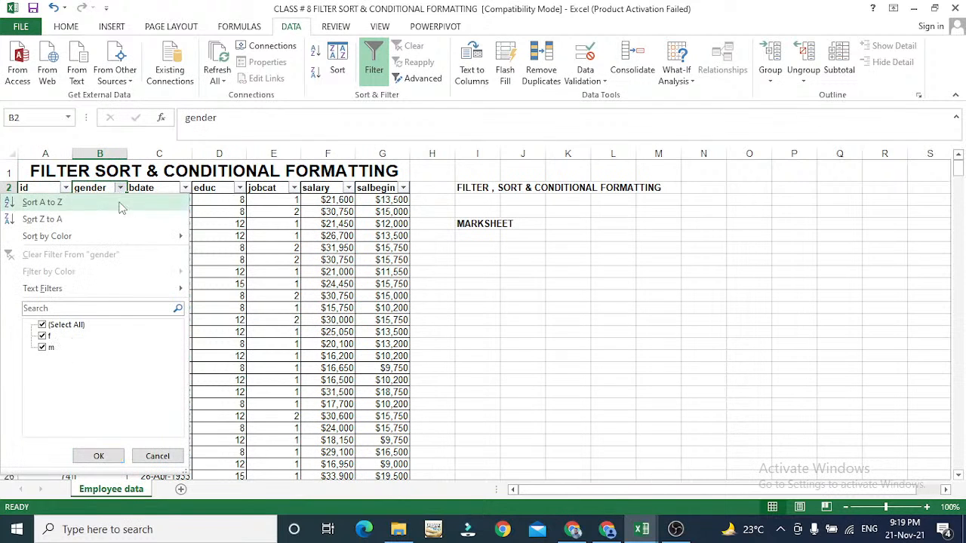
{"action": "mouse_move", "coordinate": [62, 292]}
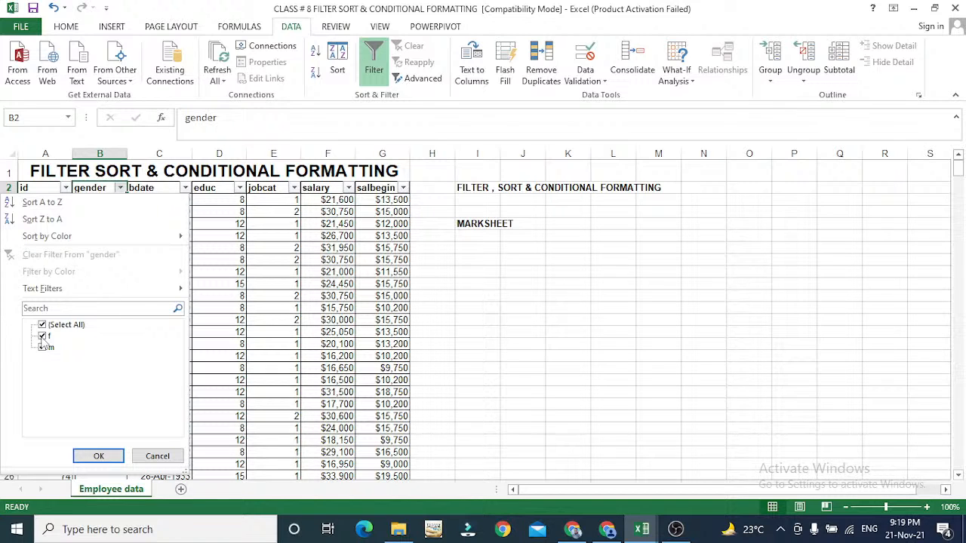
{"action": "left_click", "coordinate": [43, 336]}
{"action": "left_click", "coordinate": [42, 348]}
{"action": "left_click", "coordinate": [42, 347]}
{"action": "left_click", "coordinate": [42, 347]}
{"action": "left_click", "coordinate": [42, 336]}
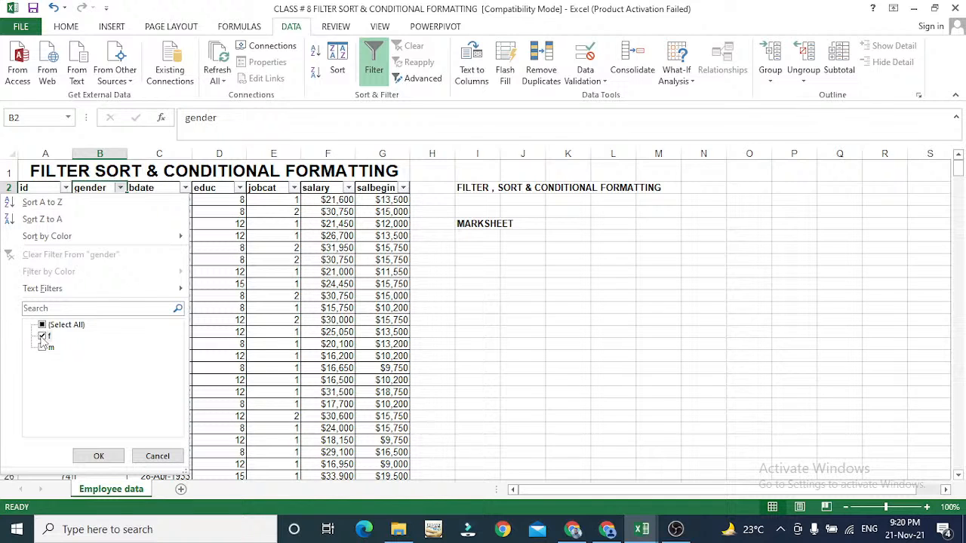
{"action": "left_click", "coordinate": [107, 458]}
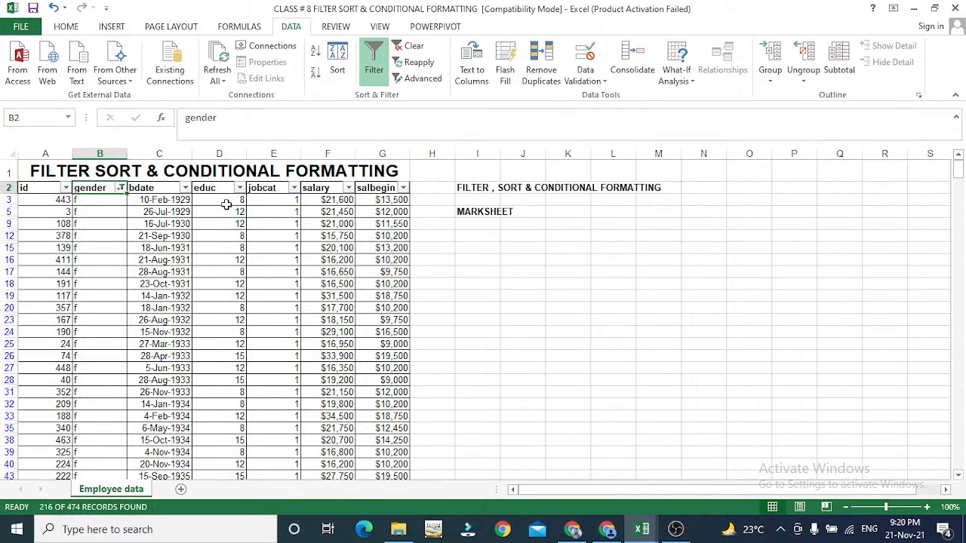
{"action": "key", "text": "Down"}
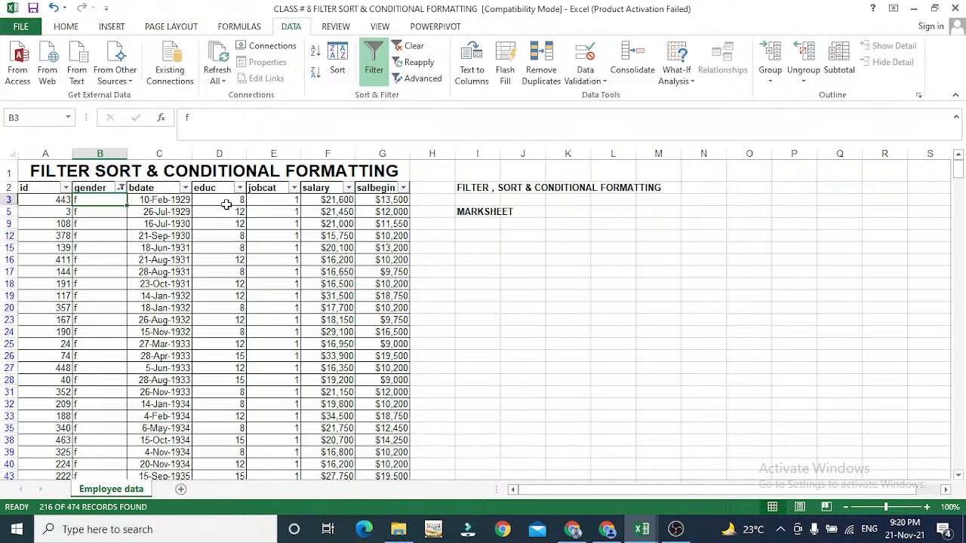
Step: Filter the bdate column to show only birth dates in 1970
{"action": "left_click", "coordinate": [184, 188]}
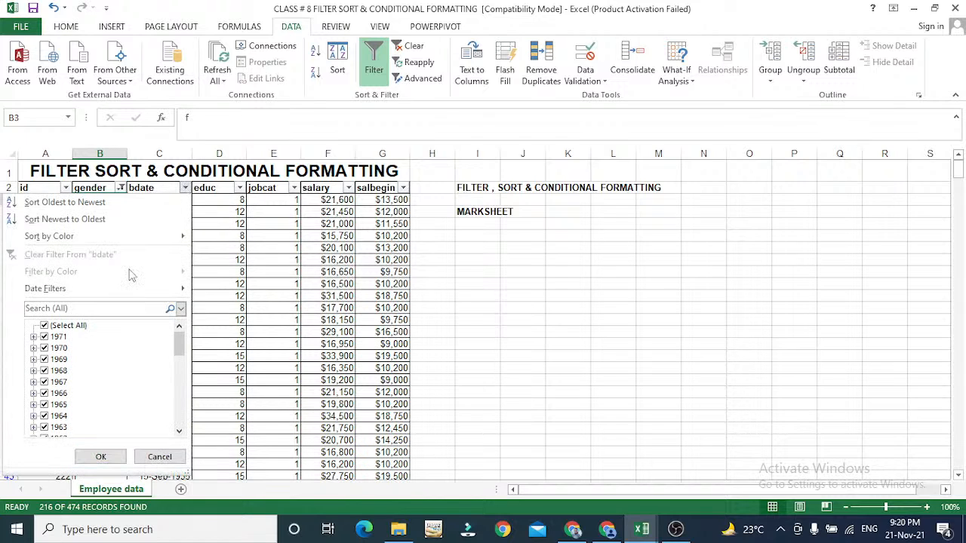
{"action": "left_click", "coordinate": [86, 308]}
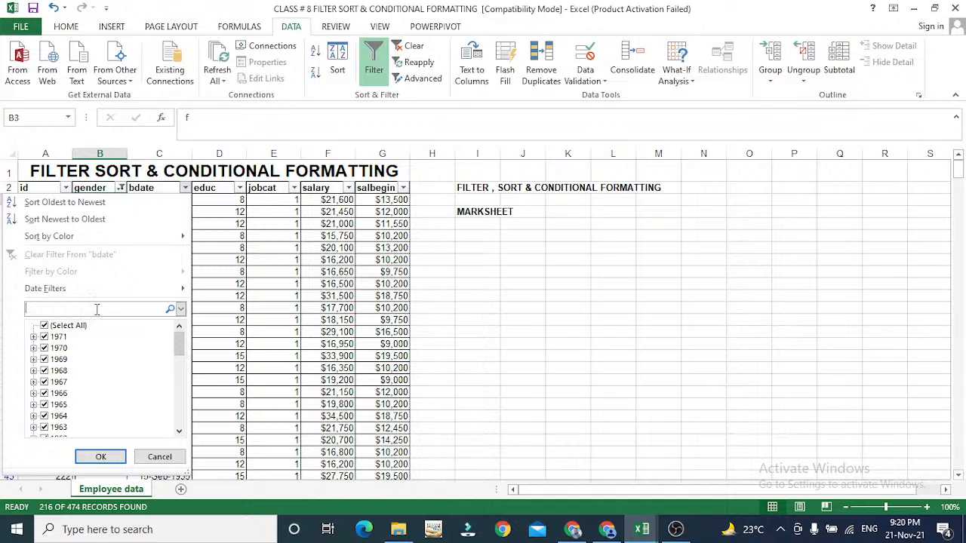
{"action": "type", "text": "1980"}
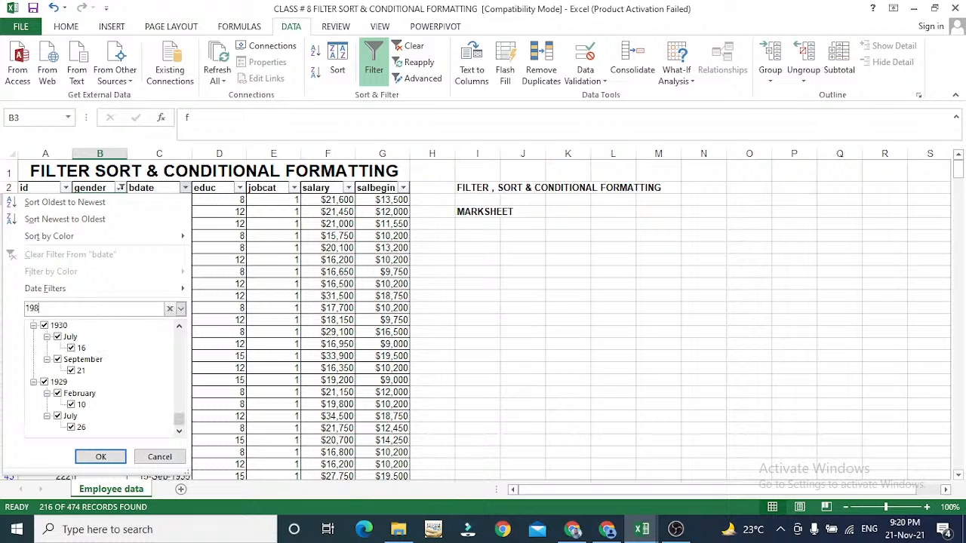
{"action": "key", "text": "BackSpace"}
{"action": "key", "text": "BackSpace"}
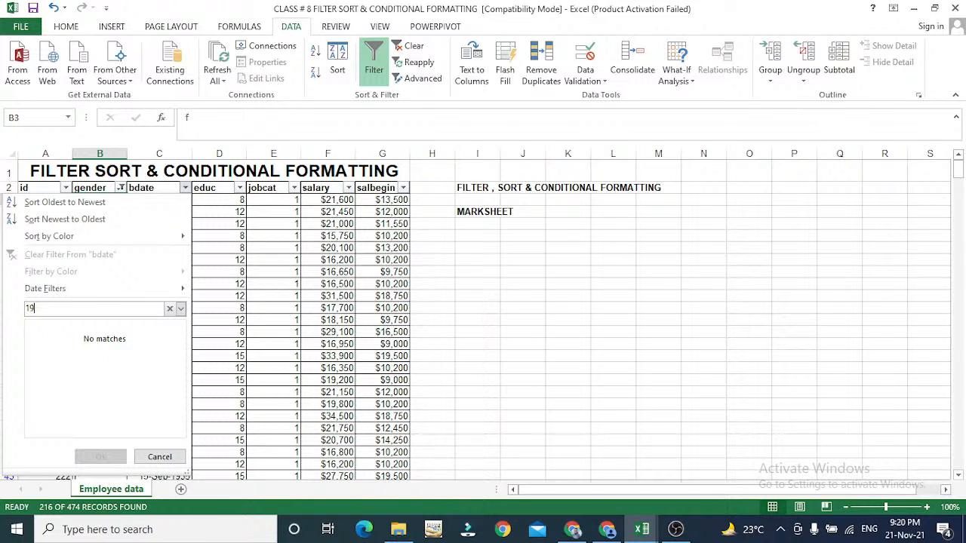
{"action": "type", "text": "70"}
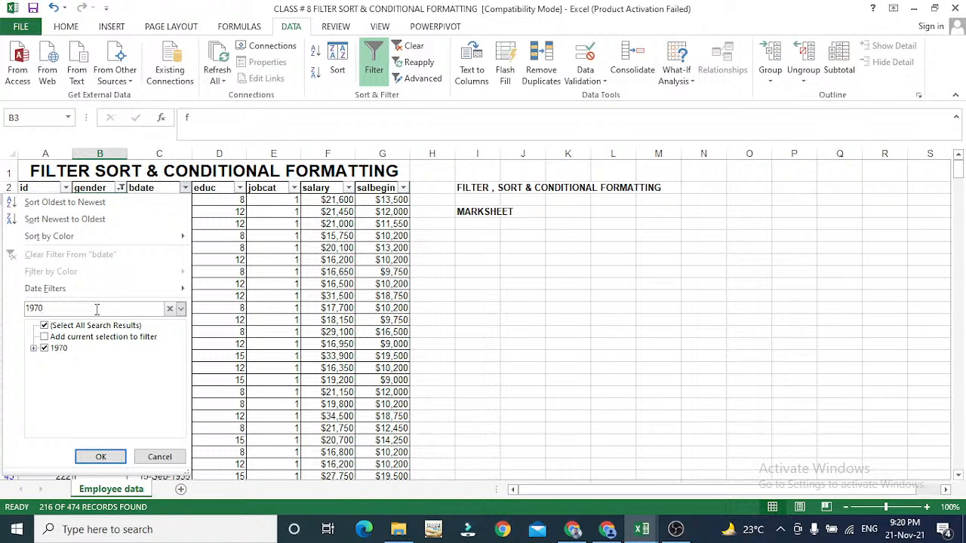
{"action": "key", "text": "Return"}
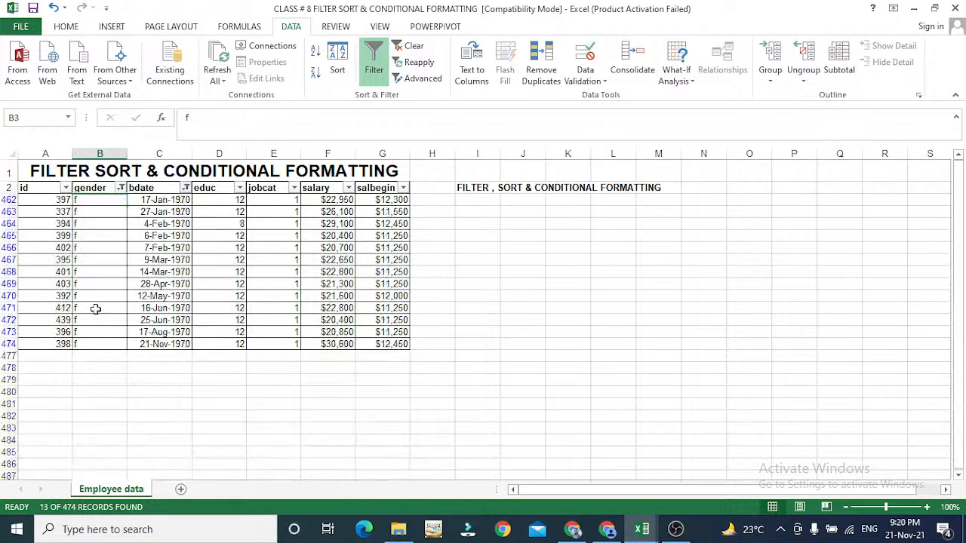
Step: Examine the filtered 1970 records across the gender to salary columns, finishing on the salary header
{"action": "key", "text": "Down"}
{"action": "key", "text": "Down"}
{"action": "key", "text": "Down"}
{"action": "key", "text": "Down"}
{"action": "key", "text": "Down"}
{"action": "key", "text": "Down"}
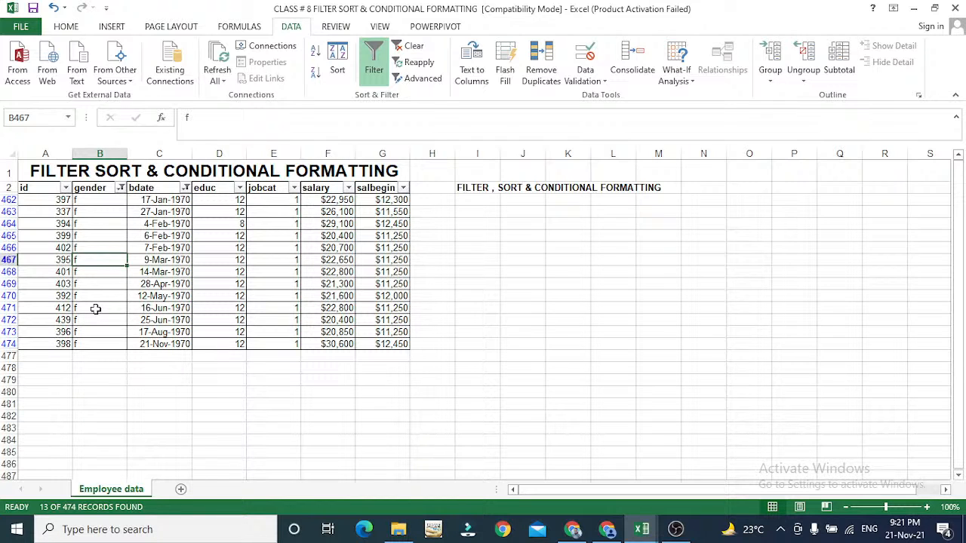
{"action": "key", "text": "Right"}
{"action": "key", "text": "Right"}
{"action": "key", "text": "Right"}
{"action": "key", "text": "Up"}
{"action": "key", "text": "Up"}
{"action": "key", "text": "Up"}
{"action": "key", "text": "Up"}
{"action": "key", "text": "Up"}
{"action": "key", "text": "Up"}
{"action": "key", "text": "Right"}
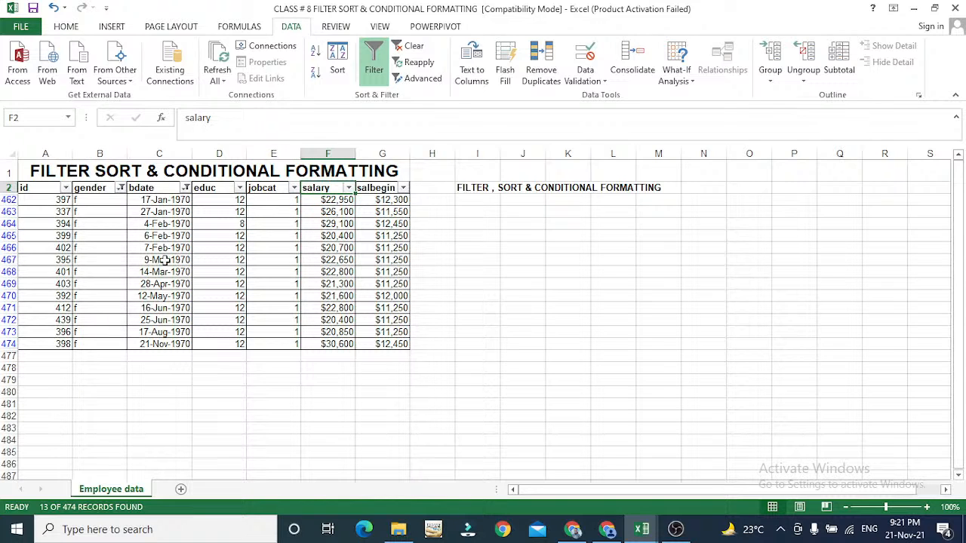
{"action": "left_click", "coordinate": [349, 188]}
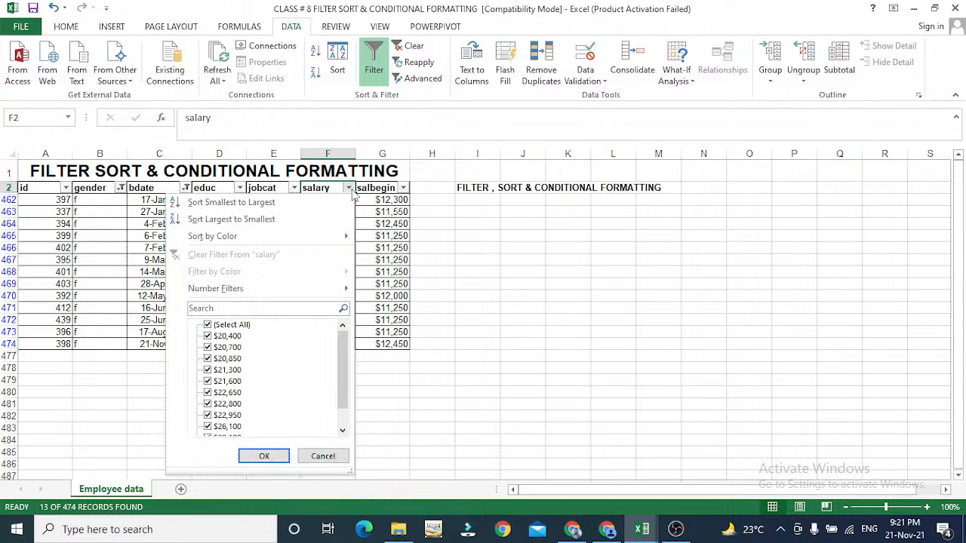
{"action": "left_click", "coordinate": [274, 288]}
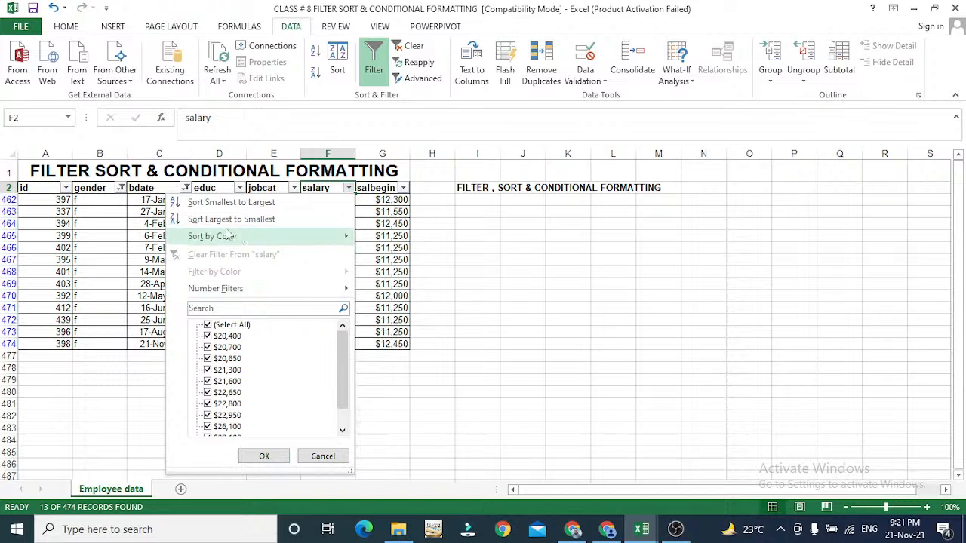
{"action": "left_click", "coordinate": [133, 224]}
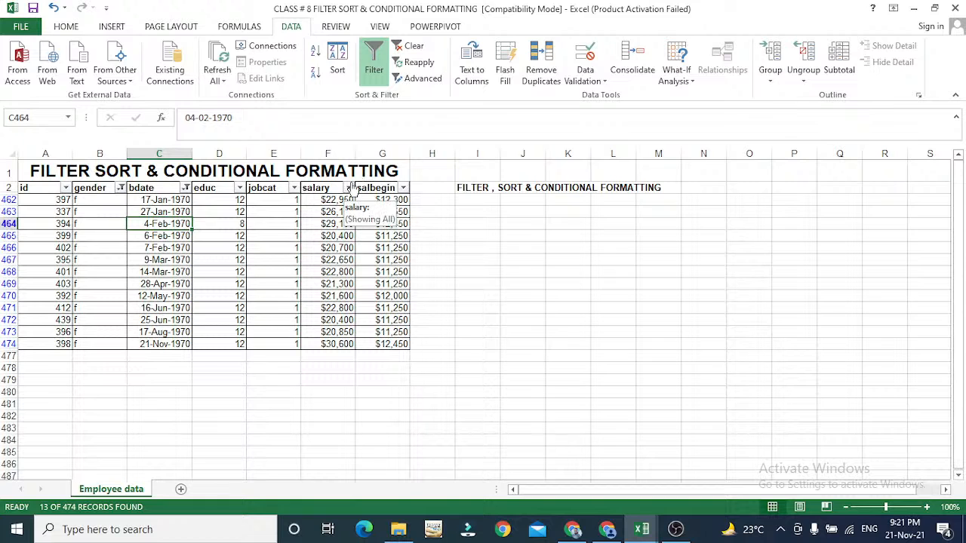
Step: Apply a Greater Than number filter to the salary column that keeps salaries of $21,300 and above
{"action": "left_click", "coordinate": [349, 188]}
{"action": "mouse_move", "coordinate": [242, 290]}
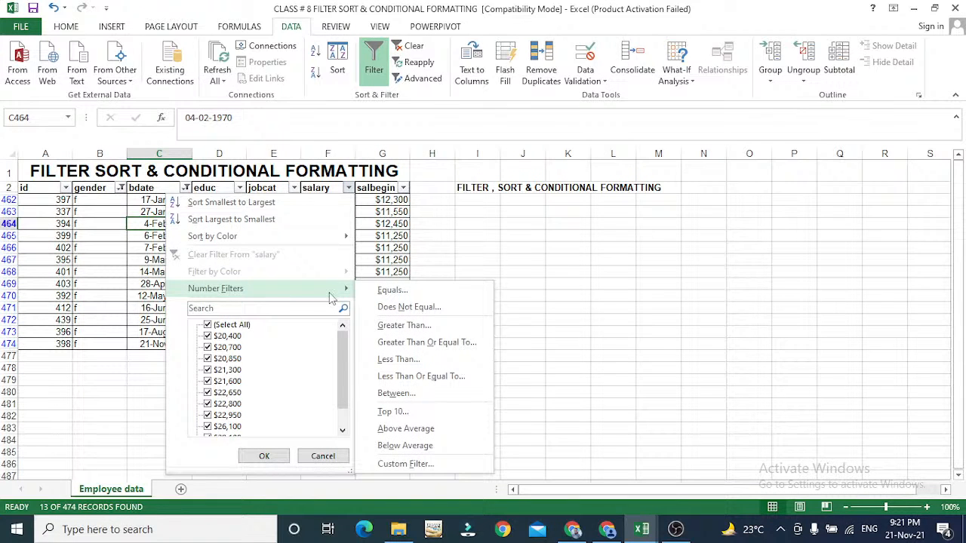
{"action": "left_click", "coordinate": [390, 329]}
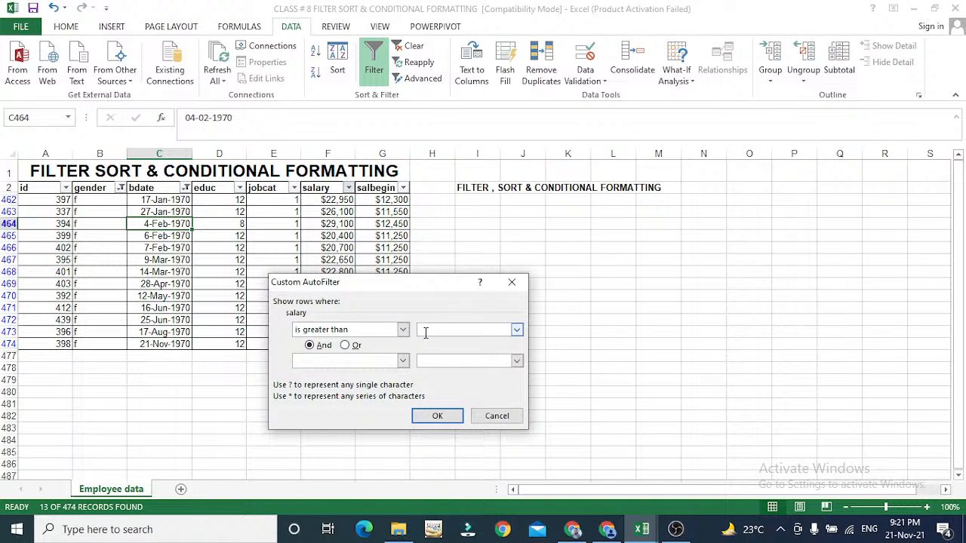
{"action": "type", "text": "2"}
{"action": "type", "text": "7000"}
{"action": "key", "text": "Return"}
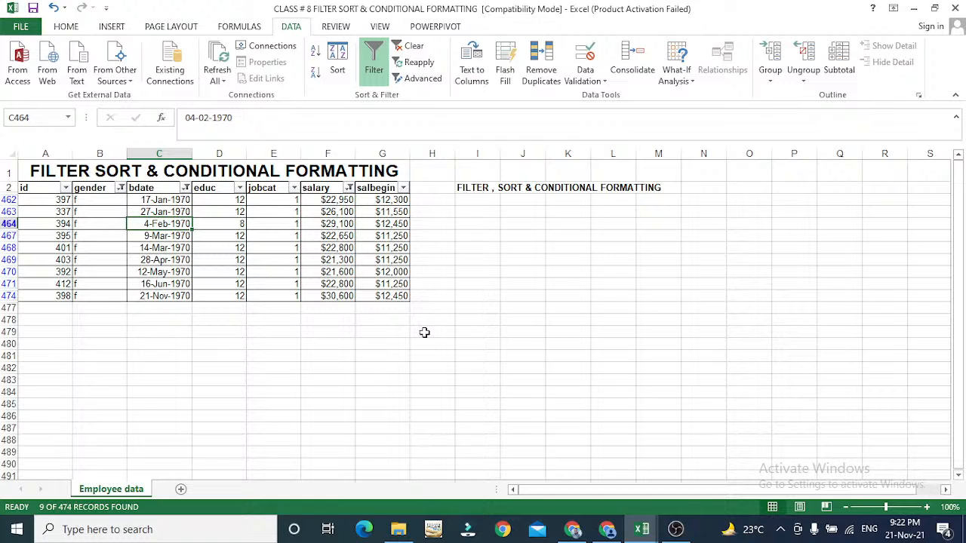
Step: Examine the records left by the gender, birth year and salary filters, covering all columns, finishing on the first salbegin value
{"action": "key", "text": "Down"}
{"action": "key", "text": "Down"}
{"action": "key", "text": "Right"}
{"action": "key", "text": "Right"}
{"action": "key", "text": "Right"}
{"action": "key", "text": "Right"}
{"action": "key", "text": "Right"}
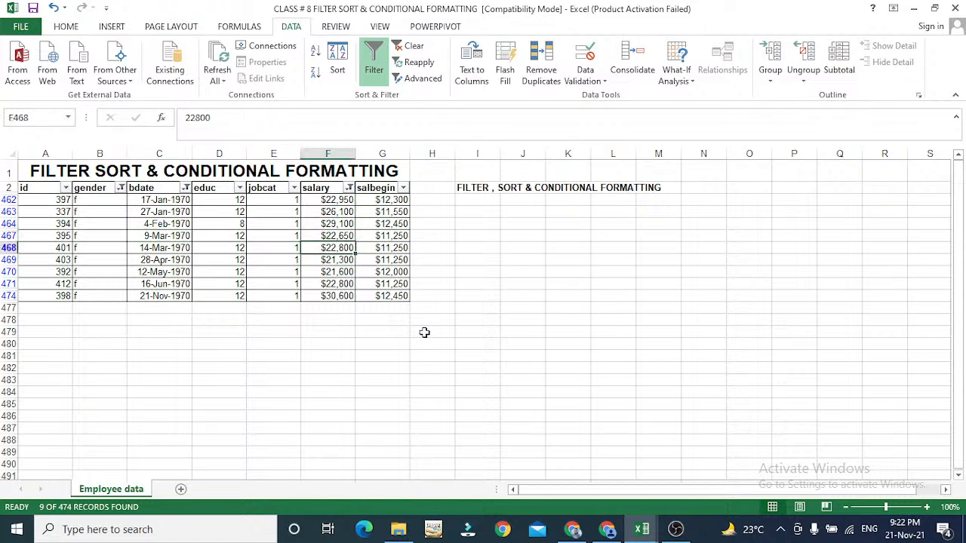
{"action": "key", "text": "Left"}
{"action": "key", "text": "Left"}
{"action": "key", "text": "Down"}
{"action": "key", "text": "Down"}
{"action": "key", "text": "Down"}
{"action": "key", "text": "Down"}
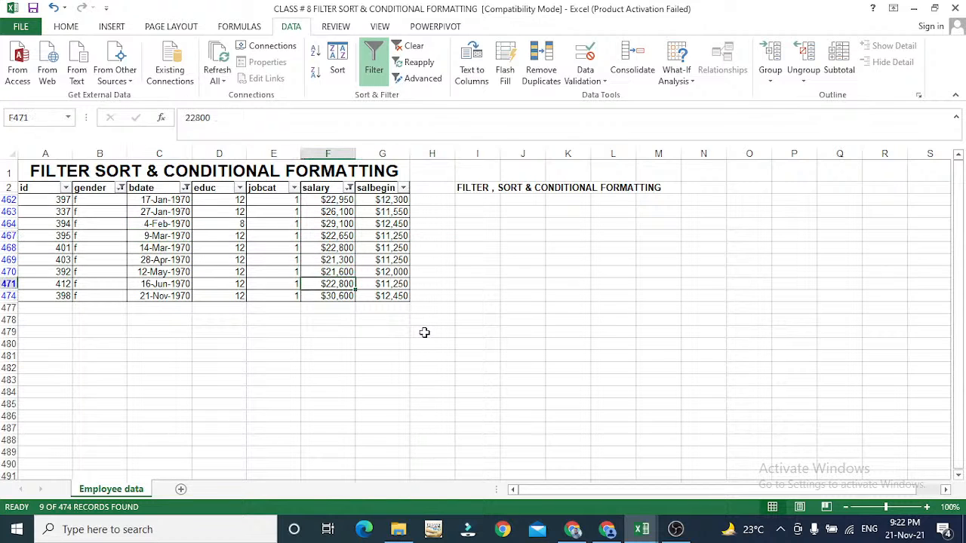
{"action": "key", "text": "Up"}
{"action": "key", "text": "Up"}
{"action": "key", "text": "Up"}
{"action": "key", "text": "Up"}
{"action": "key", "text": "Up"}
{"action": "key", "text": "Up"}
{"action": "key", "text": "Up"}
{"action": "key", "text": "Up"}
{"action": "key", "text": "Up"}
{"action": "key", "text": "Down"}
{"action": "key", "text": "Down"}
{"action": "key", "text": "Down"}
{"action": "key", "text": "Down"}
{"action": "key", "text": "Down"}
{"action": "key", "text": "Down"}
{"action": "key", "text": "Down"}
{"action": "key", "text": "Down"}
{"action": "key", "text": "Down"}
{"action": "key", "text": "Up"}
{"action": "key", "text": "Up"}
{"action": "key", "text": "Up"}
{"action": "key", "text": "Up"}
{"action": "key", "text": "Up"}
{"action": "key", "text": "Up"}
{"action": "key", "text": "Up"}
{"action": "key", "text": "Up"}
{"action": "key", "text": "Down"}
{"action": "key", "text": "Down"}
{"action": "key", "text": "Down"}
{"action": "key", "text": "Down"}
{"action": "key", "text": "Down"}
{"action": "key", "text": "Down"}
{"action": "key", "text": "Down"}
{"action": "key", "text": "Down"}
{"action": "key", "text": "Right"}
{"action": "key", "text": "Up"}
{"action": "key", "text": "Up"}
{"action": "key", "text": "Up"}
{"action": "key", "text": "Up"}
{"action": "key", "text": "Up"}
{"action": "key", "text": "Up"}
{"action": "key", "text": "Up"}
{"action": "key", "text": "Up"}
{"action": "key", "text": "Up"}
{"action": "key", "text": "Up"}
{"action": "key", "text": "Down"}
{"action": "key", "text": "Down"}
{"action": "key", "text": "Left"}
{"action": "key", "text": "Left"}
{"action": "key", "text": "Left"}
{"action": "key", "text": "Left"}
{"action": "key", "text": "Left"}
{"action": "key", "text": "Left"}
{"action": "key", "text": "Right"}
{"action": "key", "text": "Right"}
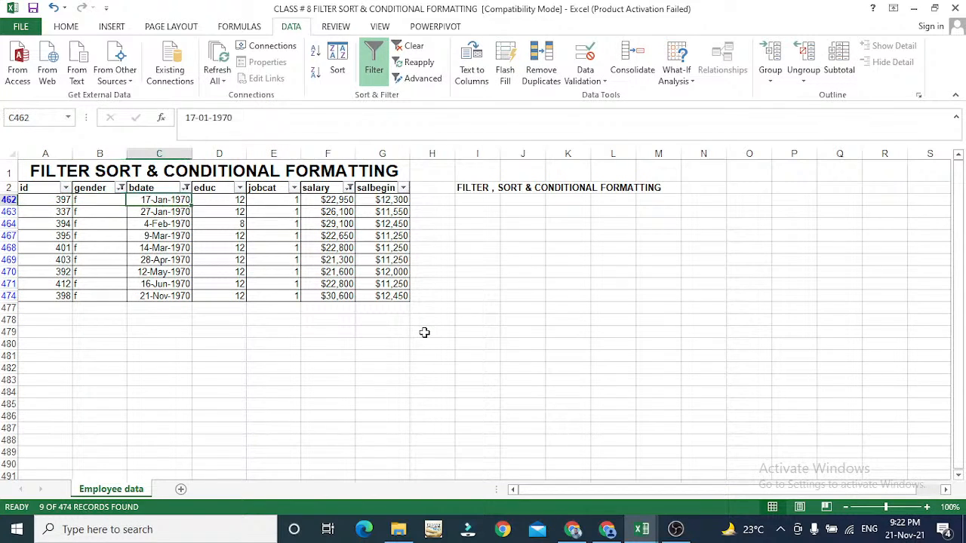
{"action": "key", "text": "Right"}
{"action": "key", "text": "Right"}
{"action": "key", "text": "Right"}
{"action": "key", "text": "Right"}
{"action": "key", "text": "Left"}
{"action": "key", "text": "Left"}
{"action": "key", "text": "Left"}
{"action": "key", "text": "Left"}
{"action": "key", "text": "Left"}
{"action": "key", "text": "Left"}
{"action": "key", "text": "Down"}
{"action": "key", "text": "Down"}
{"action": "key", "text": "Down"}
{"action": "key", "text": "Down"}
{"action": "key", "text": "Down"}
{"action": "key", "text": "Down"}
{"action": "key", "text": "Down"}
{"action": "key", "text": "Down"}
{"action": "key", "text": "Down"}
{"action": "key", "text": "Right"}
{"action": "key", "text": "Right"}
{"action": "key", "text": "Right"}
{"action": "key", "text": "Right"}
{"action": "key", "text": "Right"}
{"action": "key", "text": "Right"}
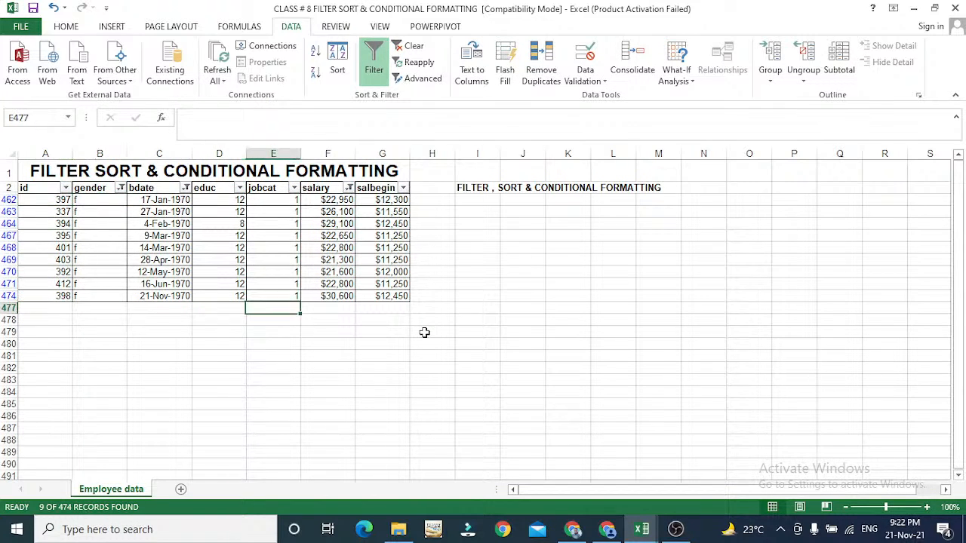
{"action": "key", "text": "Up"}
{"action": "key", "text": "Up"}
{"action": "key", "text": "Up"}
{"action": "key", "text": "Up"}
{"action": "key", "text": "Up"}
{"action": "key", "text": "Up"}
{"action": "key", "text": "Up"}
{"action": "key", "text": "Up"}
{"action": "key", "text": "Up"}
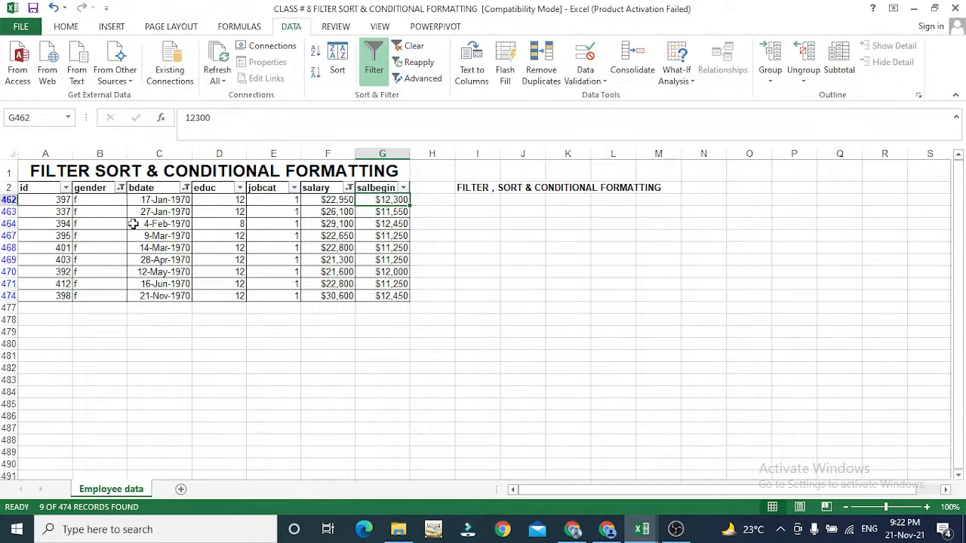
{"action": "left_click", "coordinate": [121, 187]}
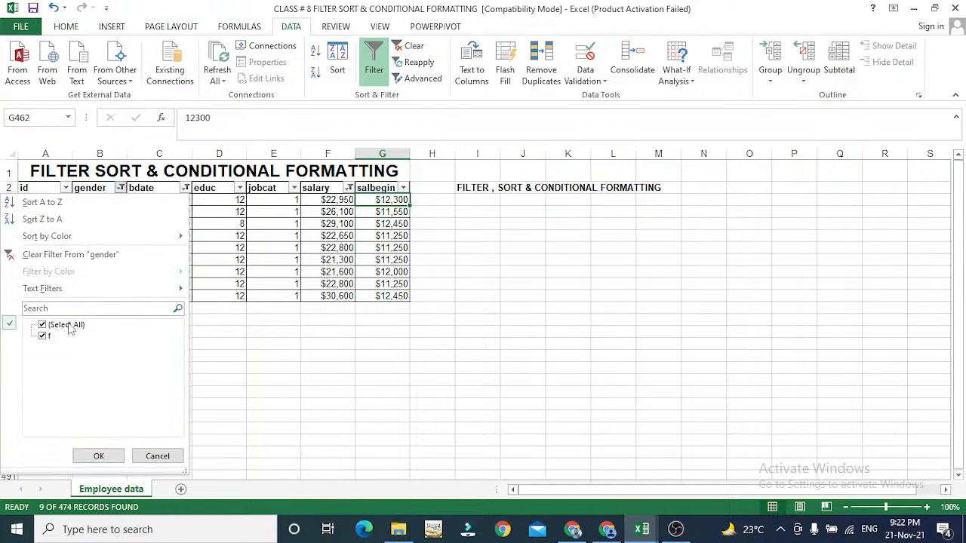
{"action": "mouse_move", "coordinate": [89, 240]}
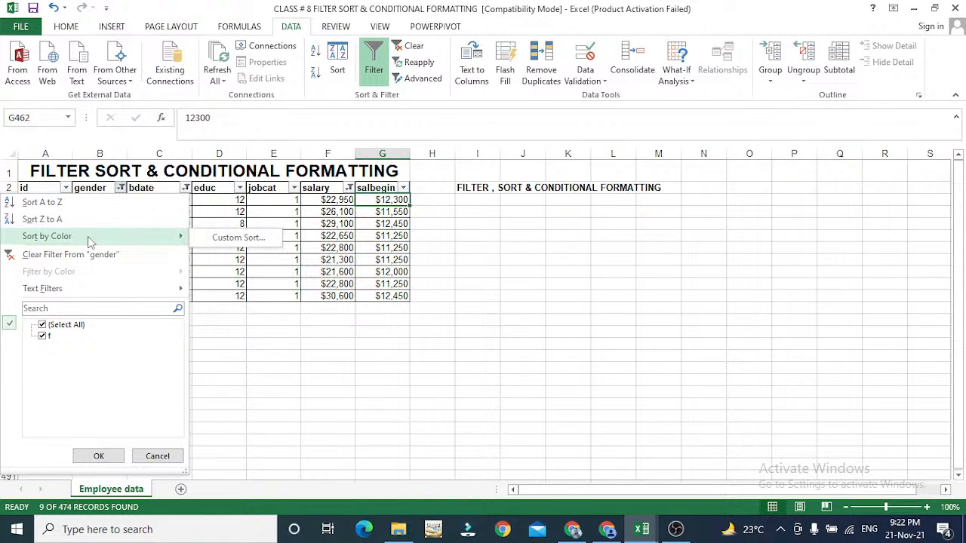
{"action": "left_click", "coordinate": [236, 215]}
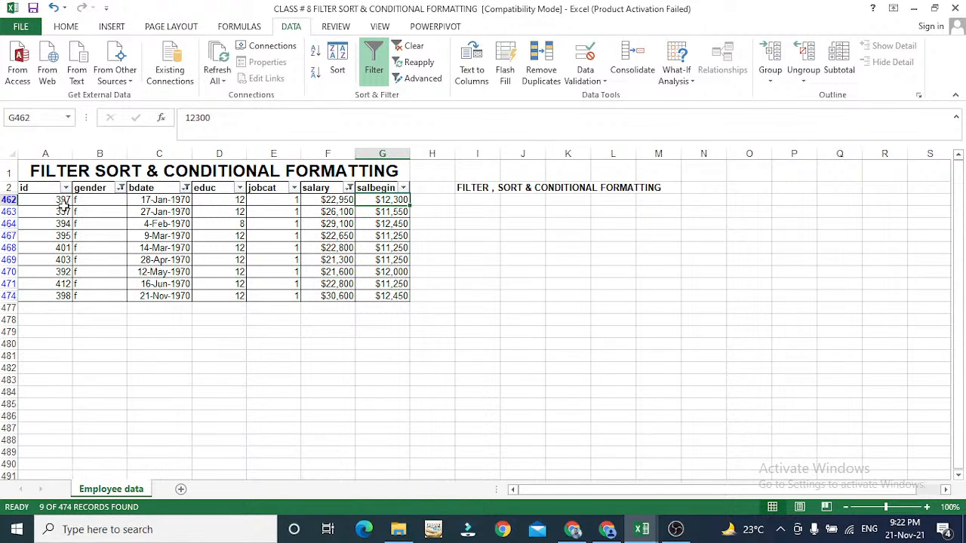
Step: Select the first filtered record from id to salbegin and fill its cells with yellow
{"action": "double_click", "coordinate": [34, 200]}
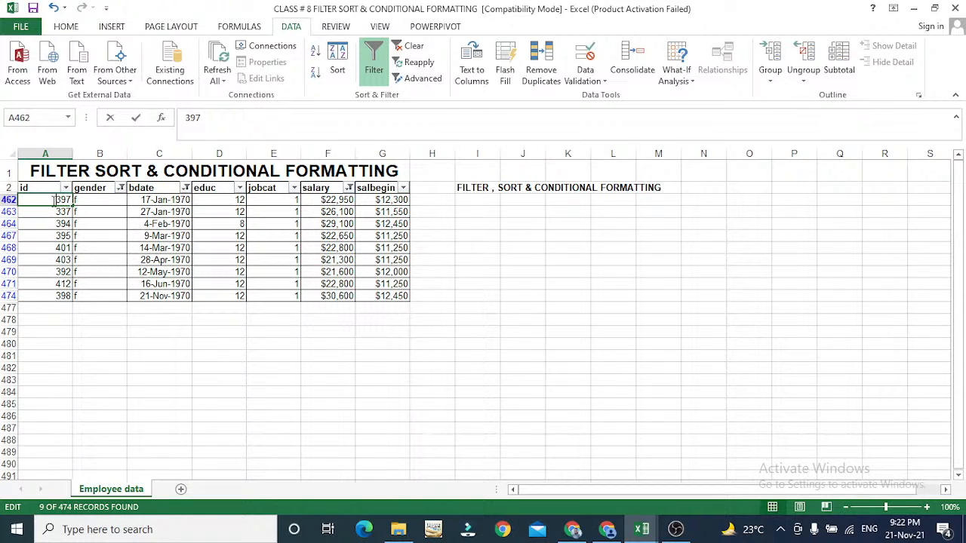
{"action": "left_click", "coordinate": [96, 199]}
{"action": "left_click", "coordinate": [58, 199]}
{"action": "key", "text": "shift+Right"}
{"action": "key", "text": "shift+Right"}
{"action": "key", "text": "shift+Right"}
{"action": "key", "text": "shift+Right"}
{"action": "key", "text": "shift+Right"}
{"action": "key", "text": "shift+Right"}
{"action": "key", "text": "shift+Right"}
{"action": "key", "text": "shift+Left"}
{"action": "key", "text": "shift+Left"}
{"action": "key", "text": "shift+Right"}
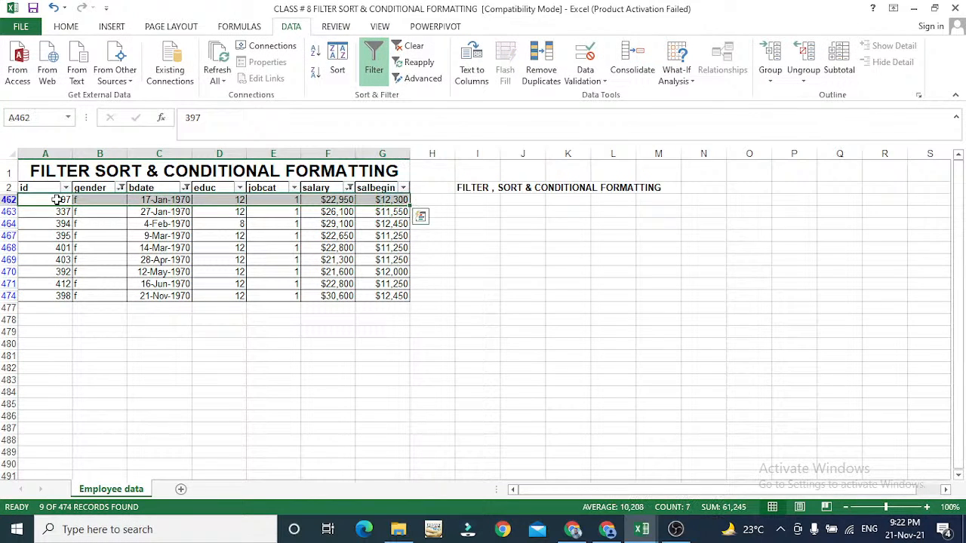
{"action": "left_click", "coordinate": [67, 31]}
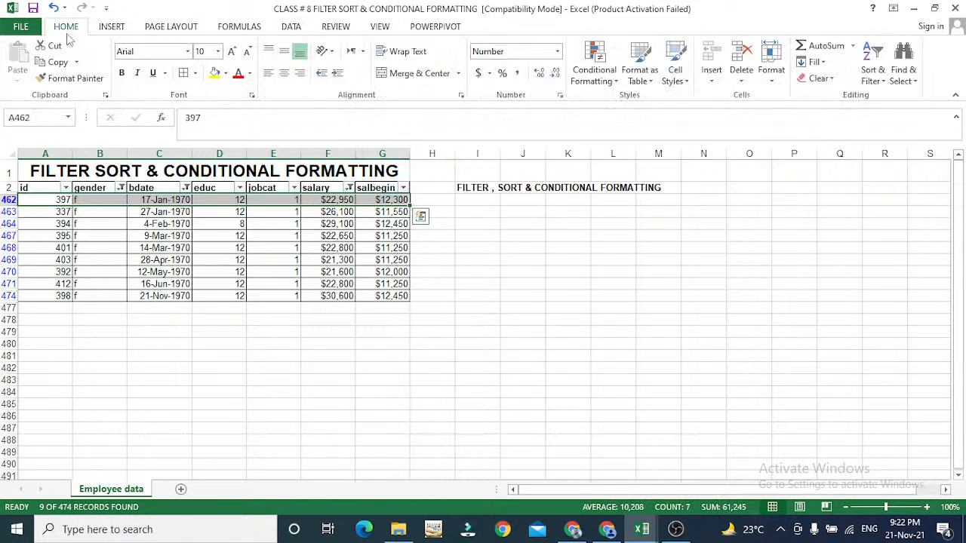
{"action": "left_click", "coordinate": [214, 73]}
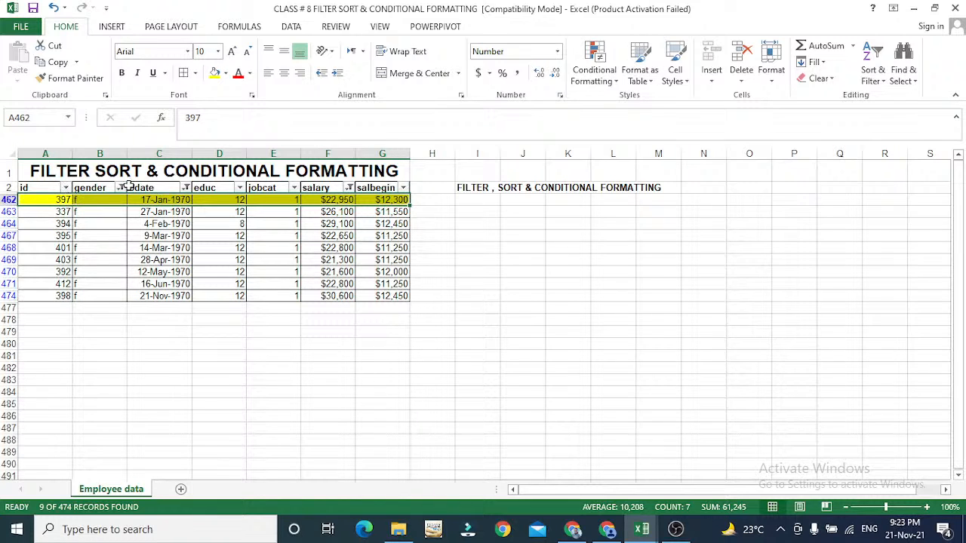
Step: Filter the id column by the yellow cell color
{"action": "left_click", "coordinate": [66, 188]}
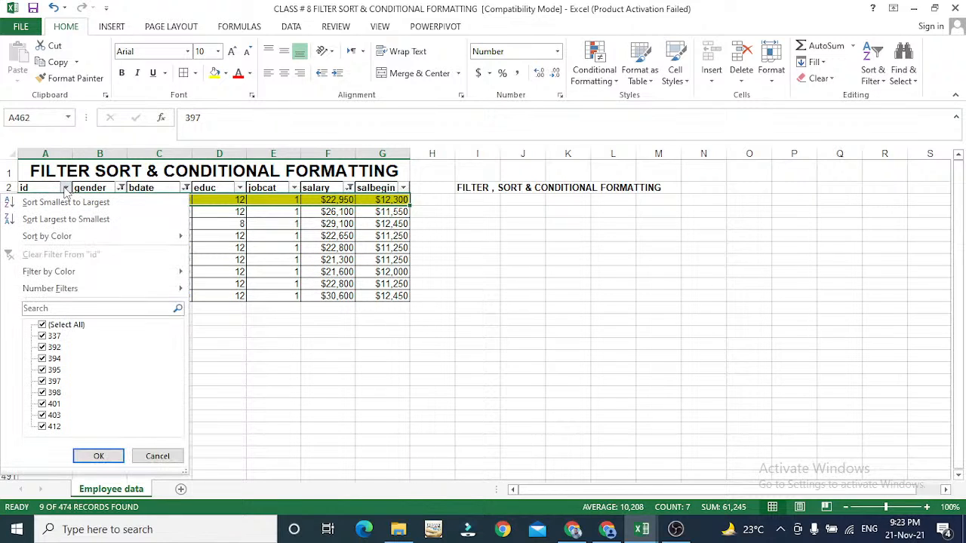
{"action": "mouse_move", "coordinate": [48, 276]}
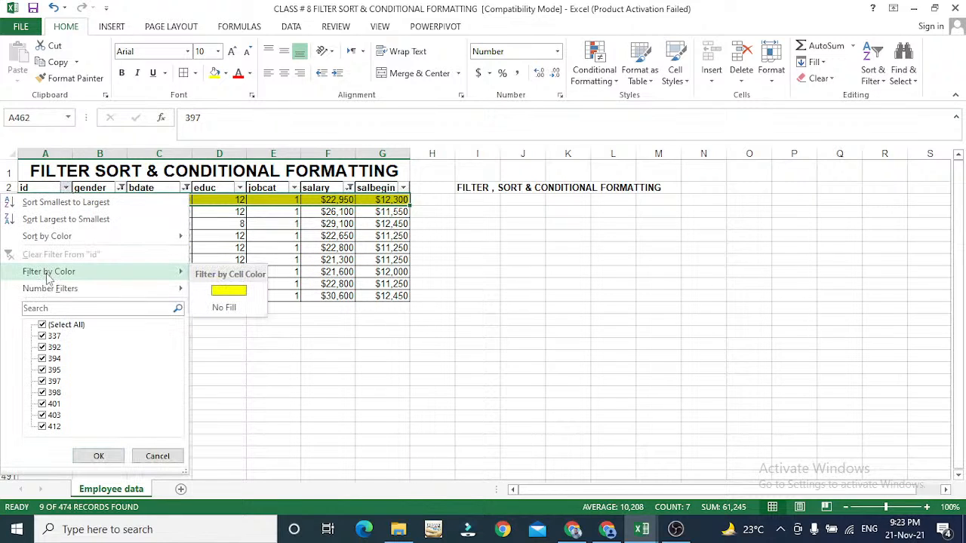
{"action": "left_click", "coordinate": [219, 291]}
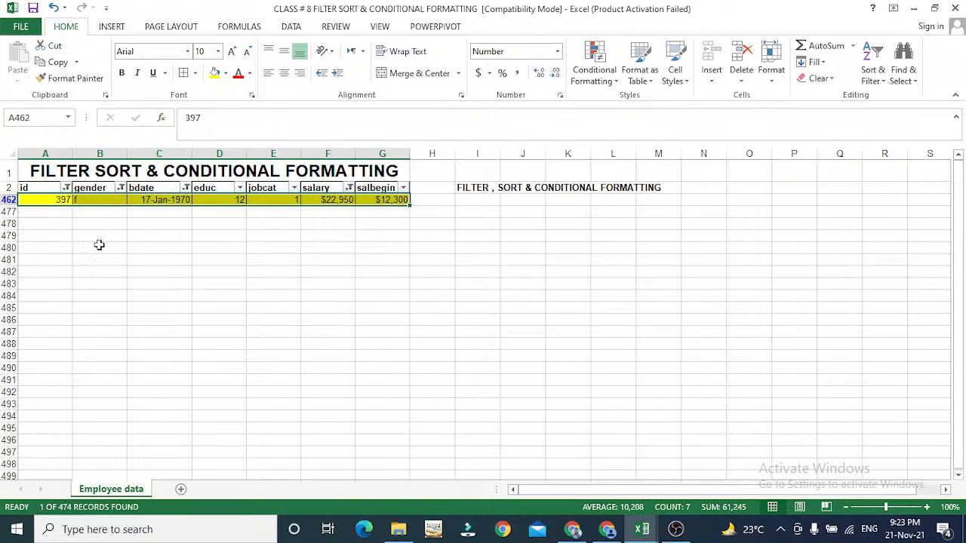
Step: Sort the id column by cell color using the No Fill option
{"action": "left_click", "coordinate": [67, 189]}
{"action": "left_click", "coordinate": [67, 188]}
{"action": "left_click", "coordinate": [67, 189]}
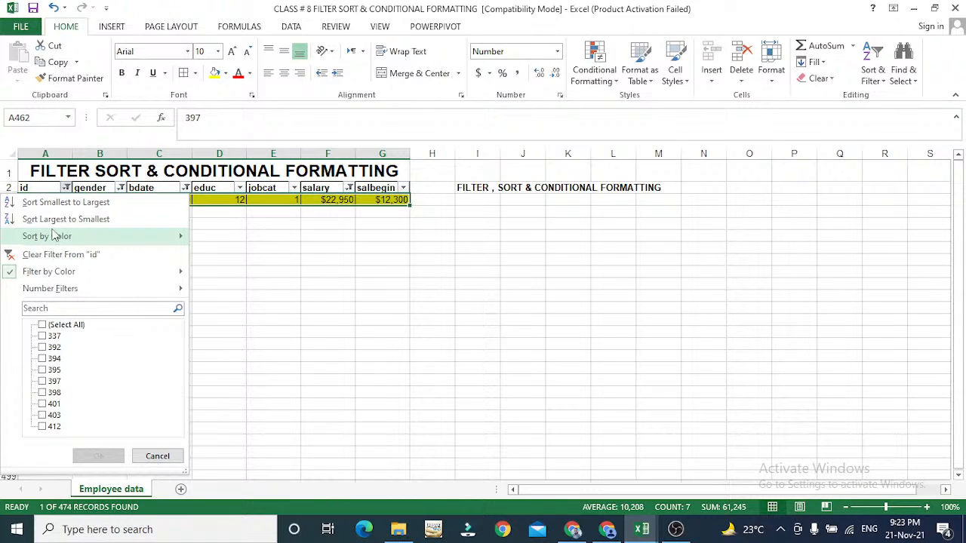
{"action": "mouse_move", "coordinate": [57, 236]}
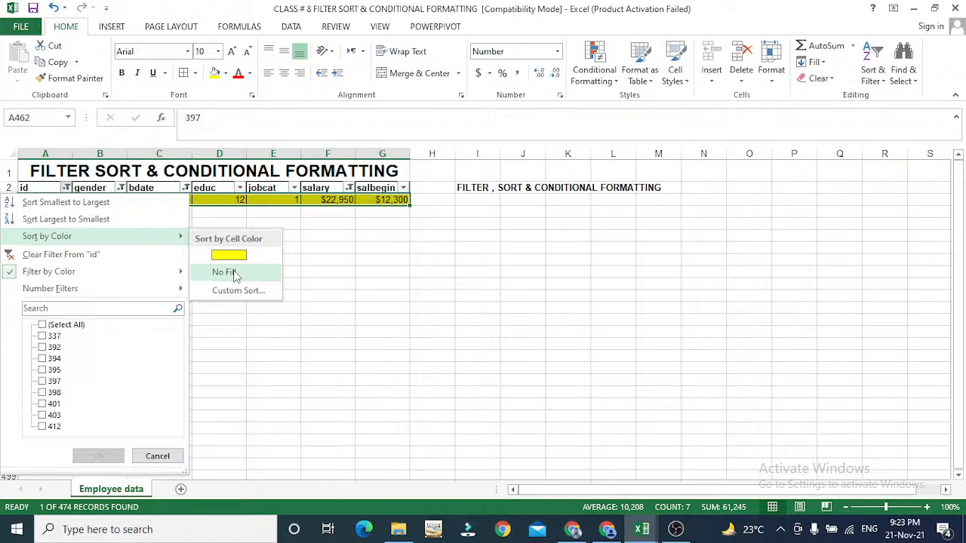
{"action": "left_click", "coordinate": [228, 273]}
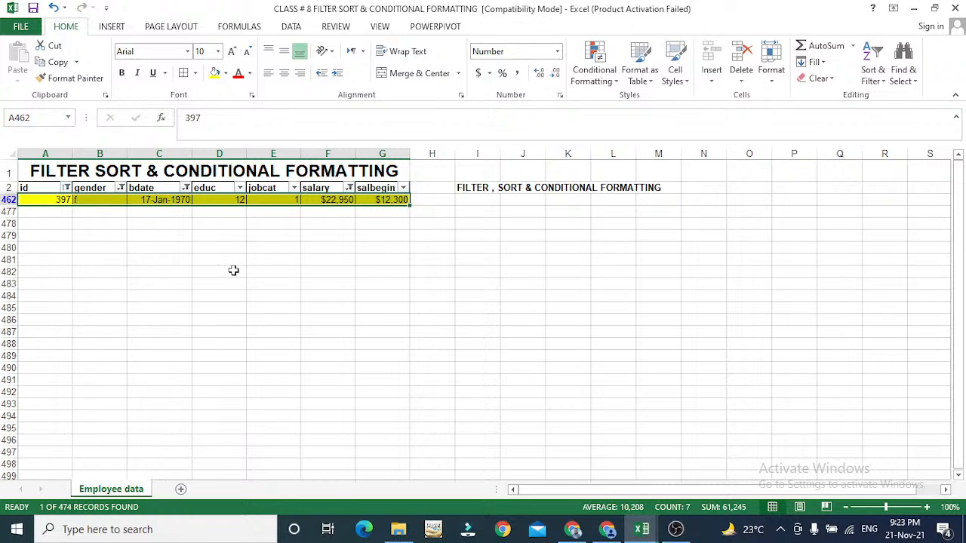
Step: Clear the color filter from the id column and sort it by cell color with No Fill
{"action": "left_click", "coordinate": [66, 188]}
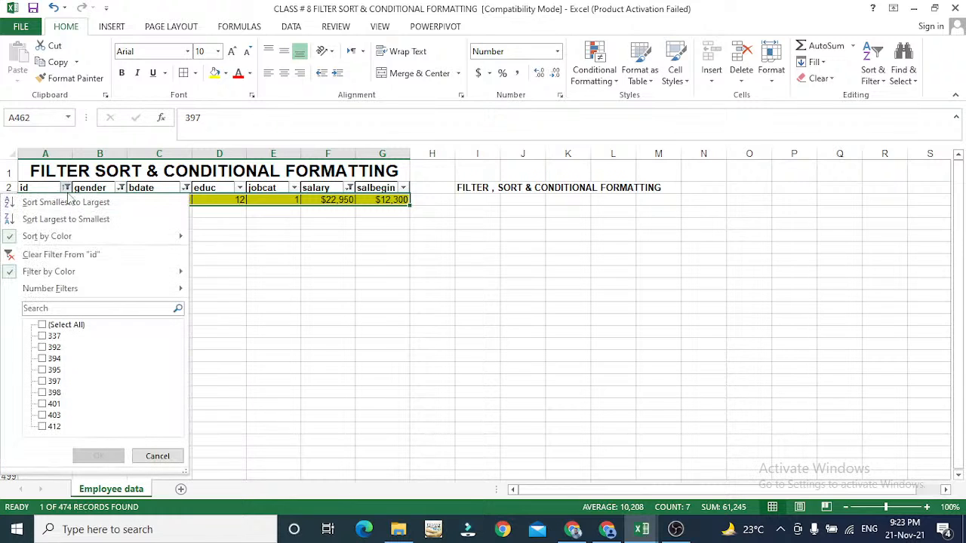
{"action": "left_click", "coordinate": [79, 257]}
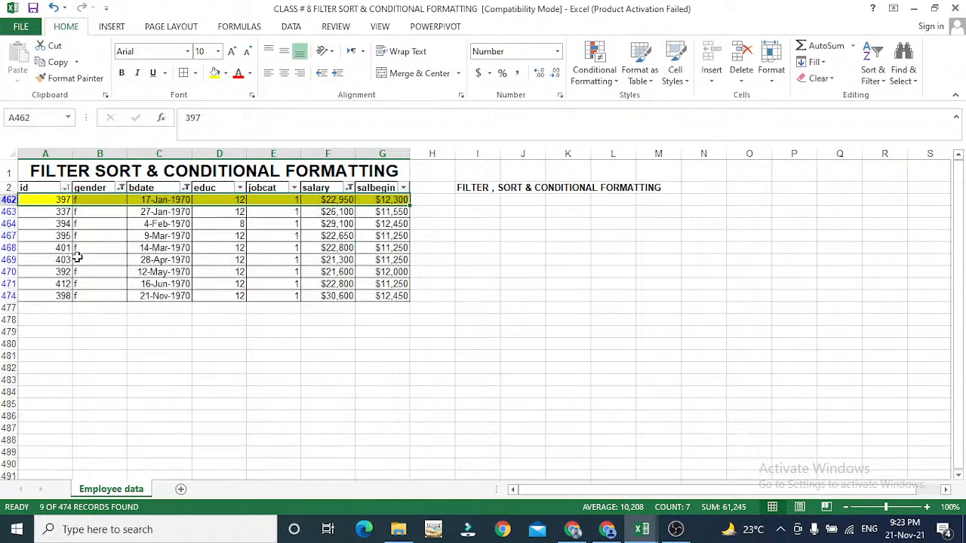
{"action": "left_click", "coordinate": [65, 187]}
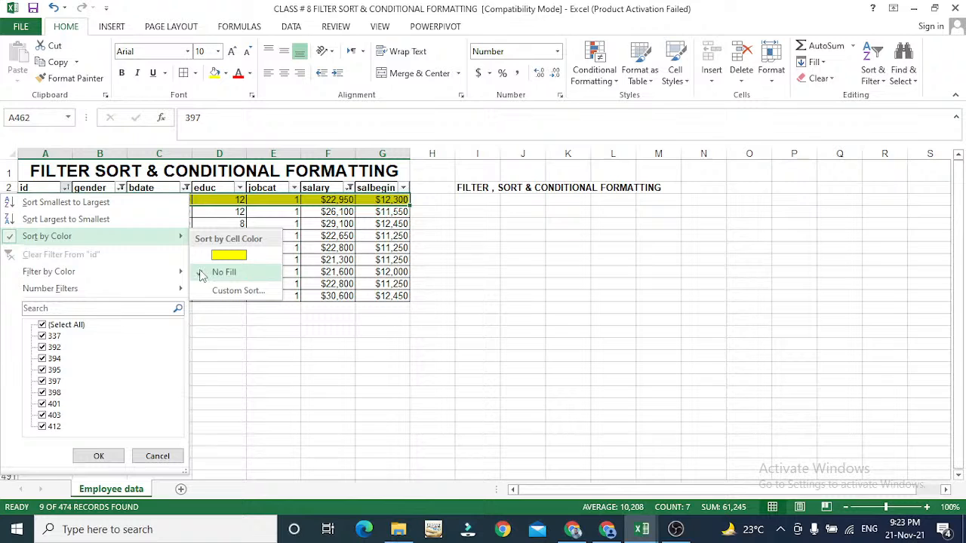
{"action": "left_click", "coordinate": [212, 271]}
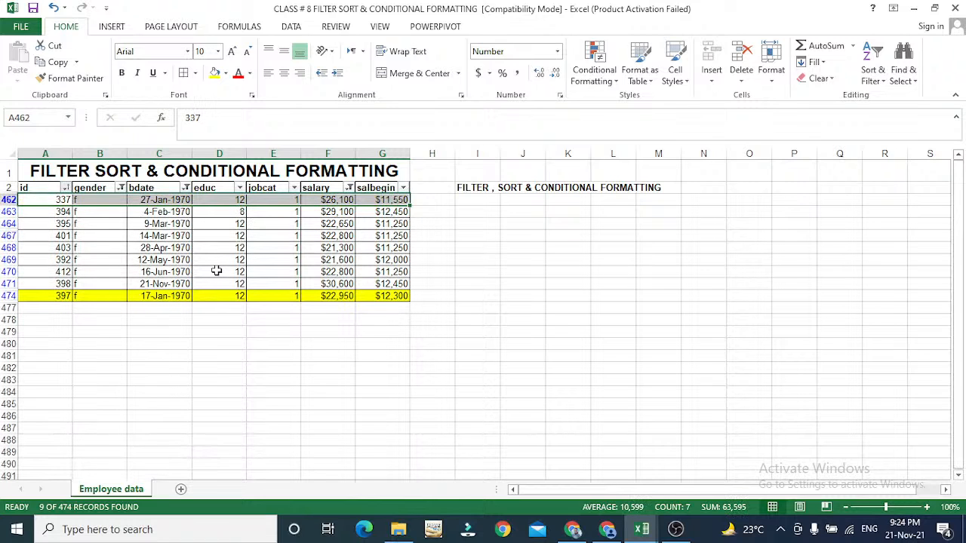
{"action": "left_click", "coordinate": [160, 224]}
Step: Reapply the No Fill cell color sort on the id column
{"action": "left_click", "coordinate": [66, 188]}
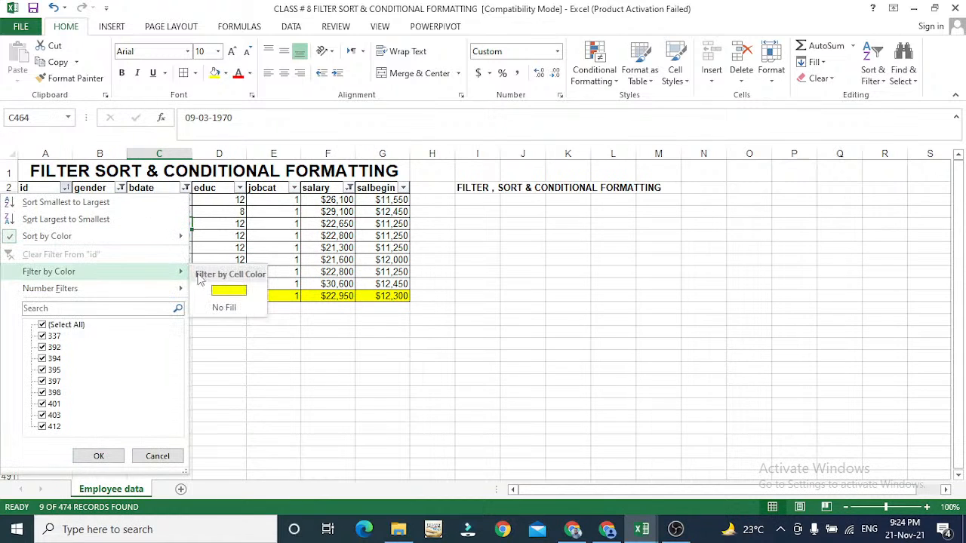
{"action": "mouse_move", "coordinate": [161, 243]}
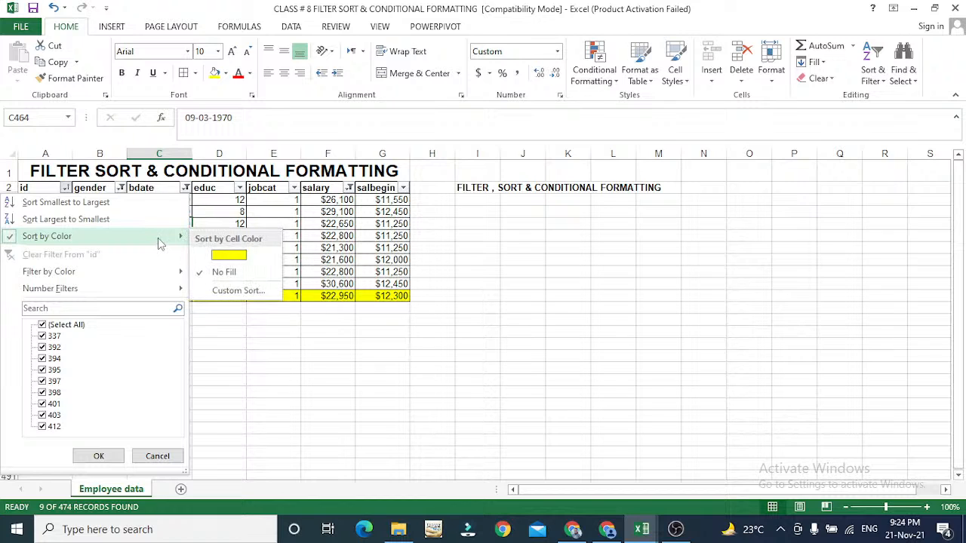
{"action": "left_click", "coordinate": [203, 273]}
{"action": "left_click", "coordinate": [201, 269]}
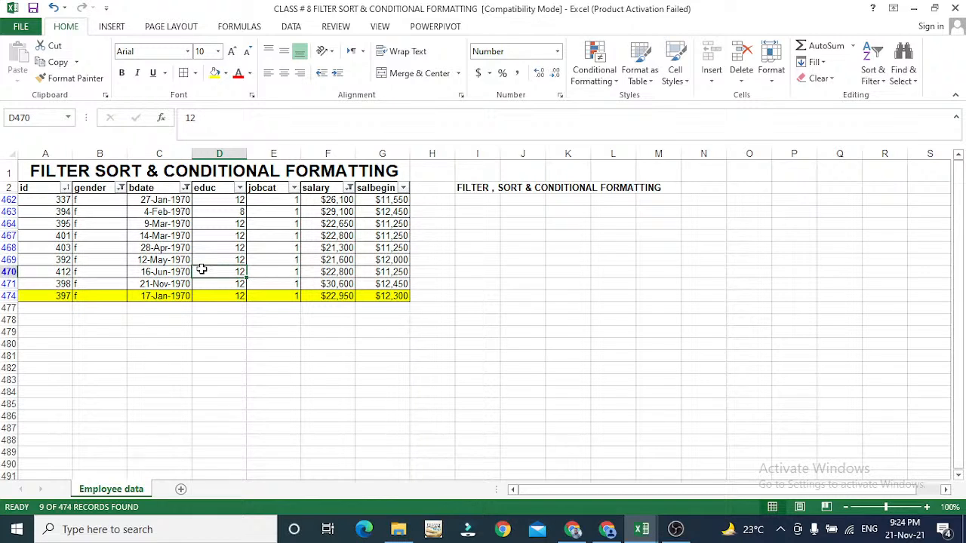
Step: Examine the color-sorted records down to the yellow row and across all column headers, finishing on the id header
{"action": "key", "text": "Right"}
{"action": "key", "text": "Right"}
{"action": "key", "text": "Right"}
{"action": "key", "text": "Right"}
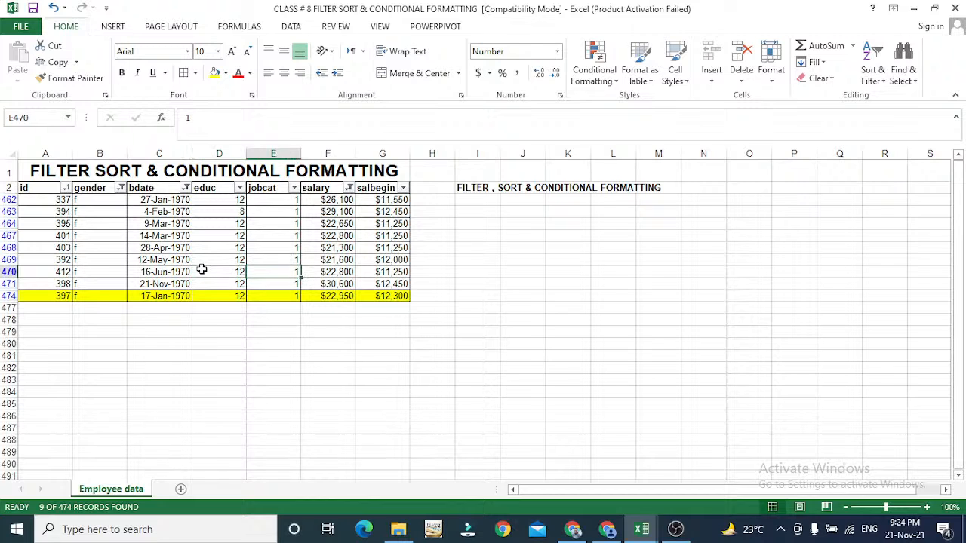
{"action": "key", "text": "Up"}
{"action": "key", "text": "Up"}
{"action": "key", "text": "Up"}
{"action": "key", "text": "Up"}
{"action": "key", "text": "Up"}
{"action": "key", "text": "Up"}
{"action": "key", "text": "Up"}
{"action": "key", "text": "Up"}
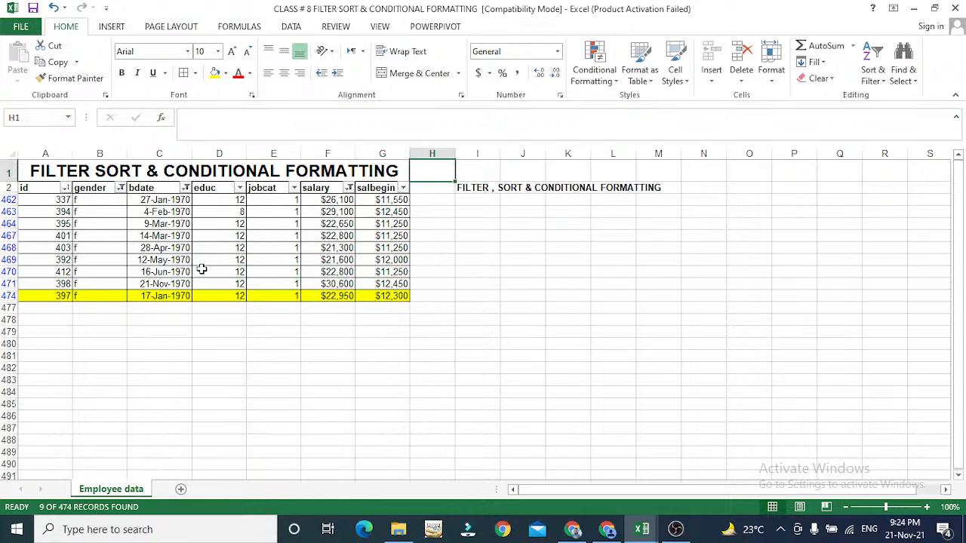
{"action": "key", "text": "Left"}
{"action": "key", "text": "Down"}
{"action": "key", "text": "Down"}
{"action": "key", "text": "Down"}
{"action": "key", "text": "Down"}
{"action": "key", "text": "Down"}
{"action": "key", "text": "Down"}
{"action": "key", "text": "Down"}
{"action": "key", "text": "Down"}
{"action": "key", "text": "Down"}
{"action": "key", "text": "Down"}
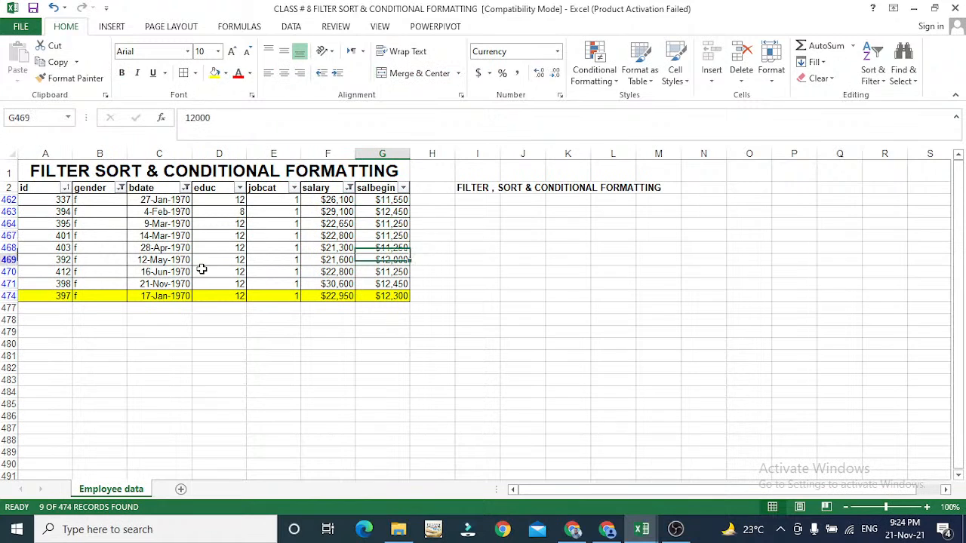
{"action": "key", "text": "Left"}
{"action": "key", "text": "Left"}
{"action": "key", "text": "Left"}
{"action": "key", "text": "Left"}
{"action": "key", "text": "Left"}
{"action": "key", "text": "Left"}
{"action": "key", "text": "Right"}
{"action": "key", "text": "Right"}
{"action": "key", "text": "Right"}
{"action": "key", "text": "Right"}
{"action": "key", "text": "Right"}
{"action": "key", "text": "Right"}
{"action": "key", "text": "Right"}
{"action": "key", "text": "Right"}
{"action": "key", "text": "Right"}
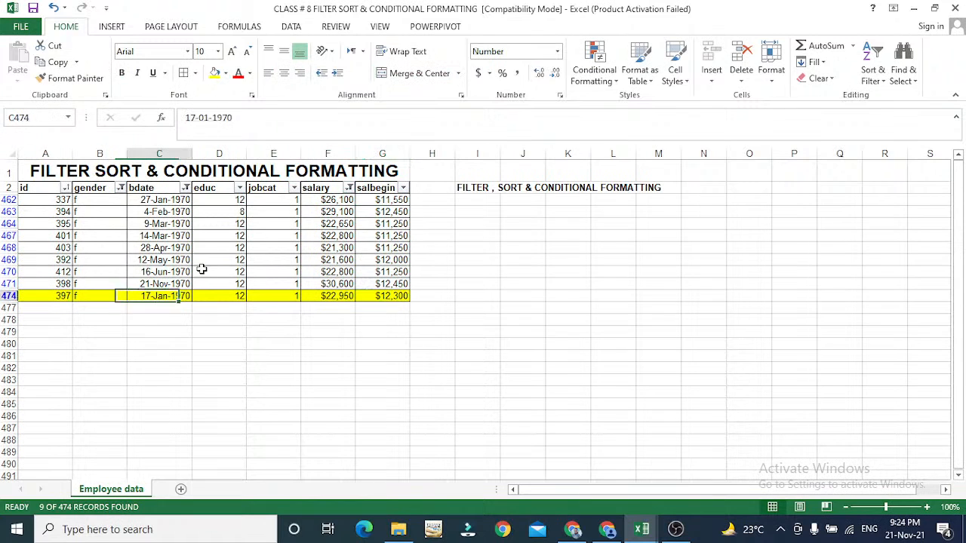
{"action": "key", "text": "Up"}
{"action": "key", "text": "Up"}
{"action": "key", "text": "Up"}
{"action": "key", "text": "Up"}
{"action": "key", "text": "Up"}
{"action": "key", "text": "Up"}
{"action": "key", "text": "Up"}
{"action": "key", "text": "Up"}
{"action": "key", "text": "Up"}
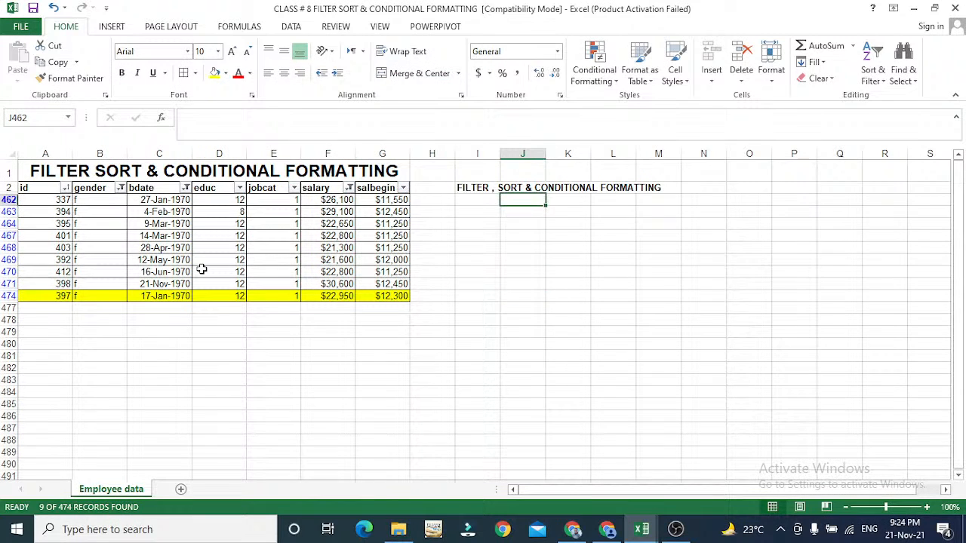
{"action": "key", "text": "Left"}
{"action": "key", "text": "Left"}
{"action": "key", "text": "Left"}
{"action": "key", "text": "Left"}
{"action": "key", "text": "Left"}
{"action": "key", "text": "Left"}
{"action": "key", "text": "Left"}
{"action": "key", "text": "Left"}
{"action": "key", "text": "Left"}
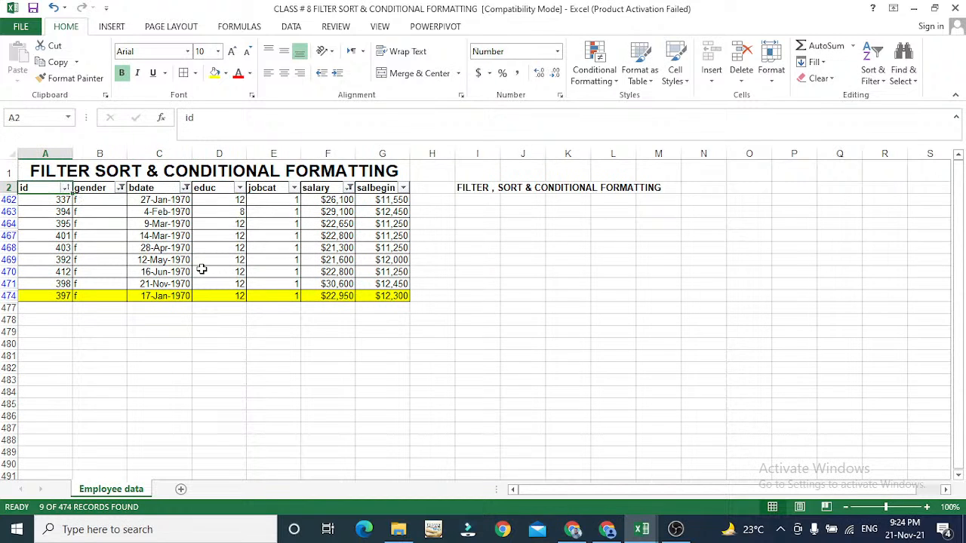
{"action": "key", "text": "Right"}
{"action": "key", "text": "Right"}
{"action": "key", "text": "Right"}
{"action": "key", "text": "Right"}
{"action": "key", "text": "Right"}
{"action": "key", "text": "Right"}
{"action": "key", "text": "Right"}
{"action": "key", "text": "Right"}
{"action": "key", "text": "Right"}
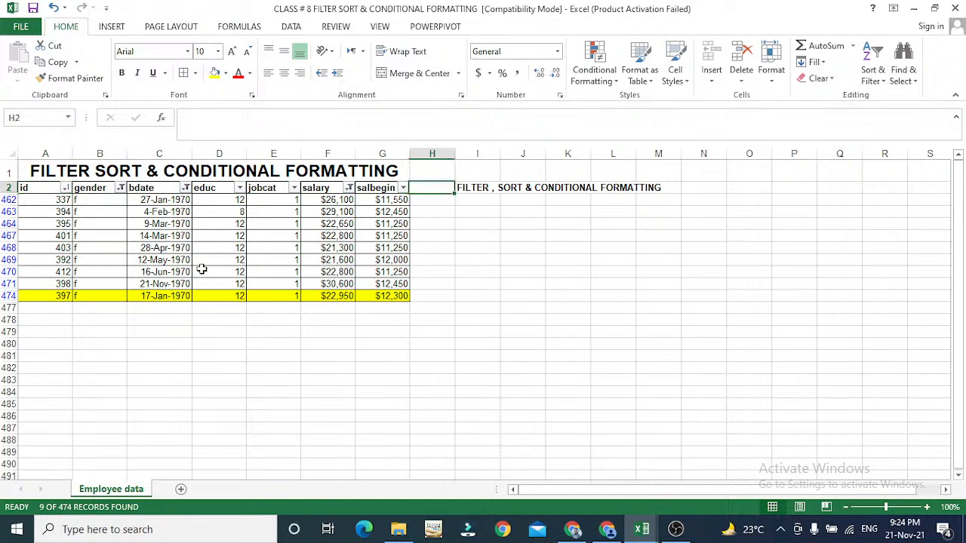
{"action": "key", "text": "Right"}
{"action": "key", "text": "Left"}
{"action": "key", "text": "Left"}
{"action": "key", "text": "Left"}
{"action": "key", "text": "Left"}
{"action": "key", "text": "Left"}
{"action": "key", "text": "Left"}
{"action": "key", "text": "Left"}
{"action": "key", "text": "Left"}
{"action": "key", "text": "Left"}
{"action": "key", "text": "Left"}
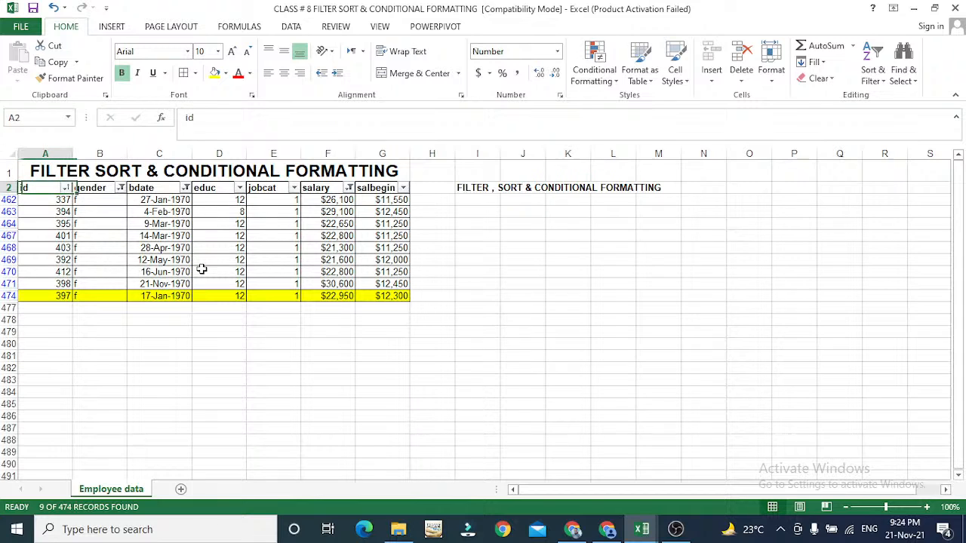
Step: Undo the color sorting, the yellow fill and the gender, birth year and salary filters to restore the full employee table
{"action": "left_click", "coordinate": [121, 188]}
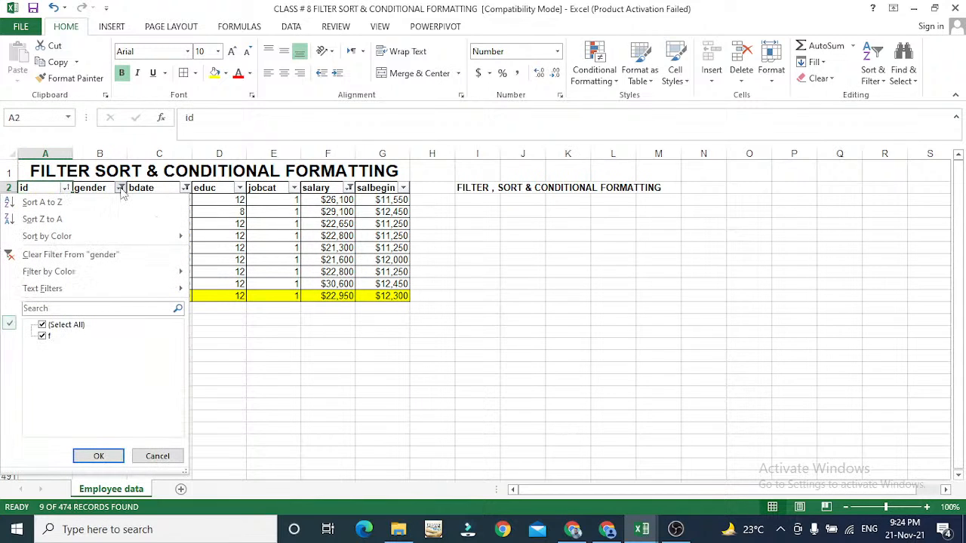
{"action": "left_click", "coordinate": [370, 207]}
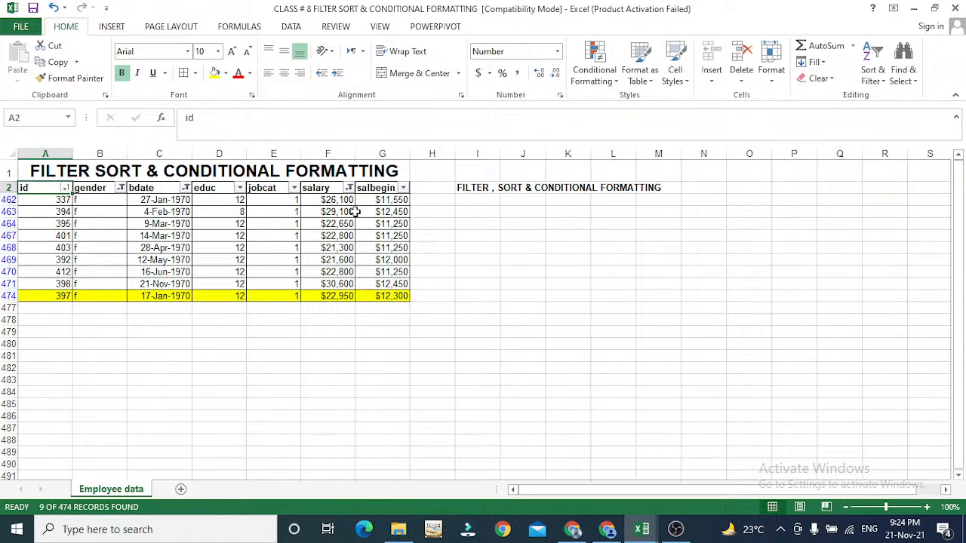
{"action": "key", "text": "ctrl+z"}
{"action": "key", "text": "ctrl+z"}
{"action": "key", "text": "ctrl+z"}
{"action": "key", "text": "ctrl+z"}
{"action": "key", "text": "ctrl+z"}
{"action": "key", "text": "ctrl+z"}
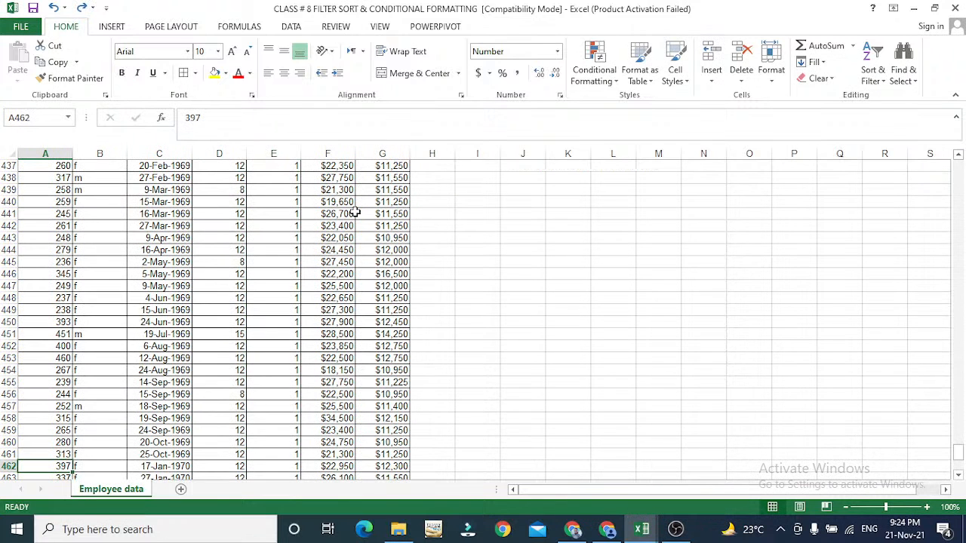
Step: Look through the unfiltered records upward from id 397 and return to the gender header in row 2
{"action": "key", "text": "Up"}
{"action": "key", "text": "Up"}
{"action": "key", "text": "Up"}
{"action": "key", "text": "Up"}
{"action": "key", "text": "Up"}
{"action": "key", "text": "Up"}
{"action": "key", "text": "Up"}
{"action": "key", "text": "Up"}
{"action": "key", "text": "Up"}
{"action": "key", "text": "Up"}
{"action": "key", "text": "Up"}
{"action": "key", "text": "Up"}
{"action": "key", "text": "Up"}
{"action": "key", "text": "Up"}
{"action": "key", "text": "Up"}
{"action": "key", "text": "Up"}
{"action": "key", "text": "Up"}
{"action": "key", "text": "Up"}
{"action": "key", "text": "Up"}
{"action": "key", "text": "Up"}
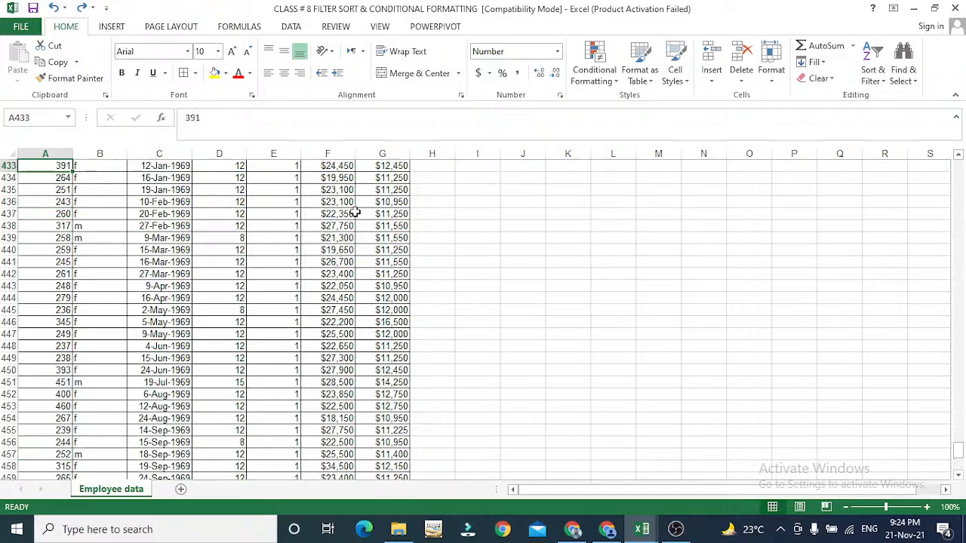
{"action": "key", "text": "Up"}
{"action": "key", "text": "Up"}
{"action": "key", "text": "Up"}
{"action": "key", "text": "Up"}
{"action": "key", "text": "Up"}
{"action": "key", "text": "Up"}
{"action": "key", "text": "Up"}
{"action": "key", "text": "Up"}
{"action": "key", "text": "Up"}
{"action": "key", "text": "Up"}
{"action": "key", "text": "Up"}
{"action": "key", "text": "Up"}
{"action": "key", "text": "Up"}
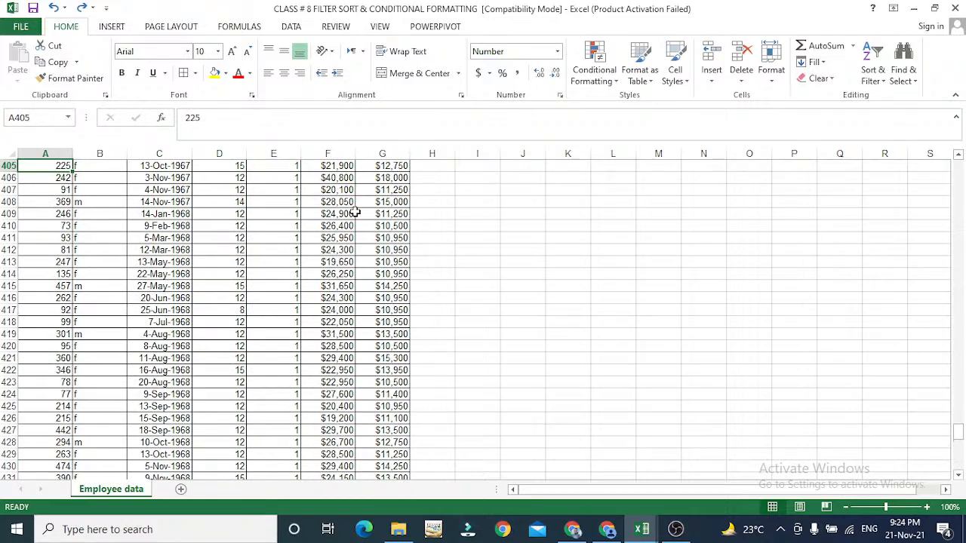
{"action": "key", "text": "ctrl+Home"}
{"action": "key", "text": "Down"}
{"action": "key", "text": "Right"}
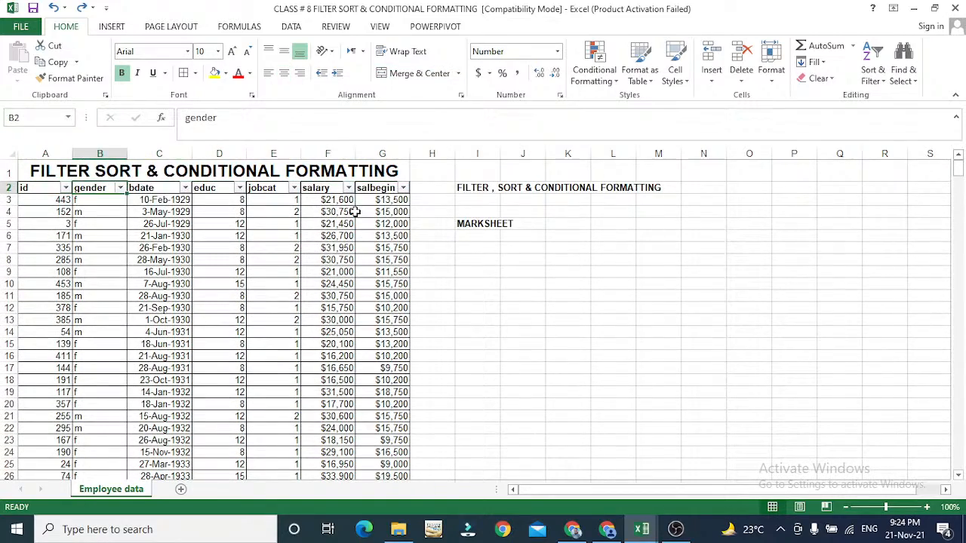
Step: Enter the note "ctrl+z" in cell L5, in the same row as the MARKSHEET label
{"action": "key", "text": "Right"}
{"action": "key", "text": "Right"}
{"action": "key", "text": "Right"}
{"action": "key", "text": "Right"}
{"action": "key", "text": "Right"}
{"action": "key", "text": "Right"}
{"action": "key", "text": "Right"}
{"action": "key", "text": "Right"}
{"action": "key", "text": "Right"}
{"action": "key", "text": "Right"}
{"action": "key", "text": "Down"}
{"action": "key", "text": "Down"}
{"action": "key", "text": "Down"}
{"action": "key", "text": "Left"}
{"action": "key", "text": "Left"}
{"action": "key", "text": "Left"}
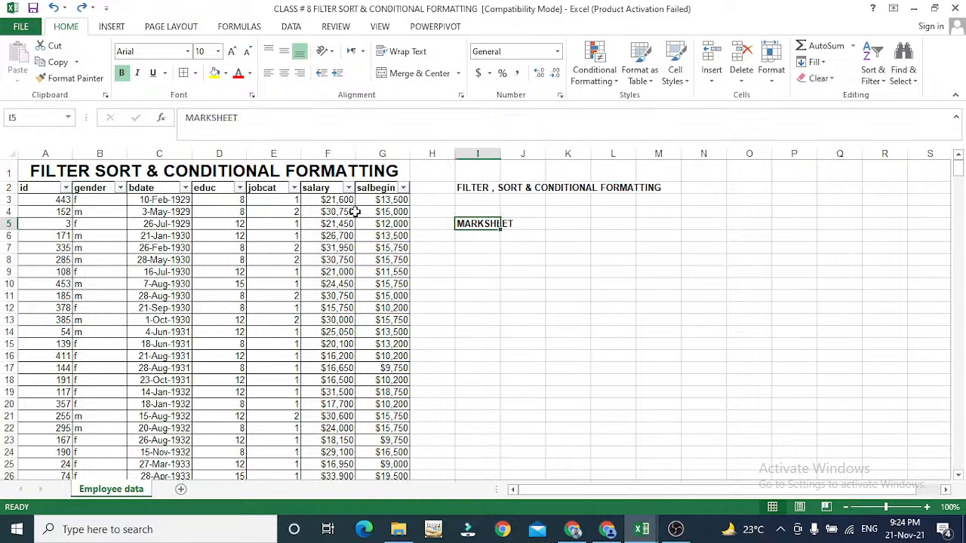
{"action": "key", "text": "Left"}
{"action": "key", "text": "Left"}
{"action": "key", "text": "Left"}
{"action": "key", "text": "Left"}
{"action": "key", "text": "Right"}
{"action": "key", "text": "Right"}
{"action": "key", "text": "Right"}
{"action": "key", "text": "Right"}
{"action": "key", "text": "Right"}
{"action": "key", "text": "Right"}
{"action": "key", "text": "Right"}
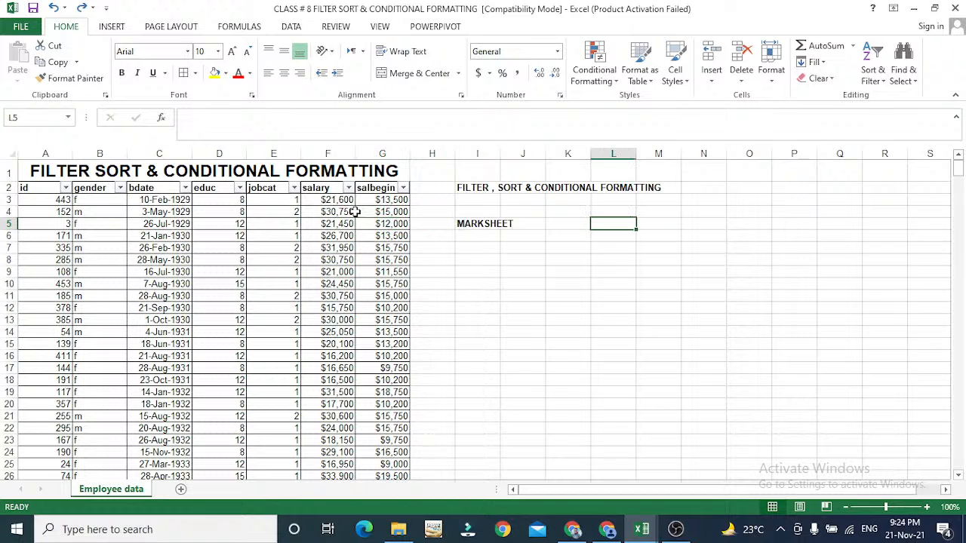
{"action": "type", "text": "ctr"}
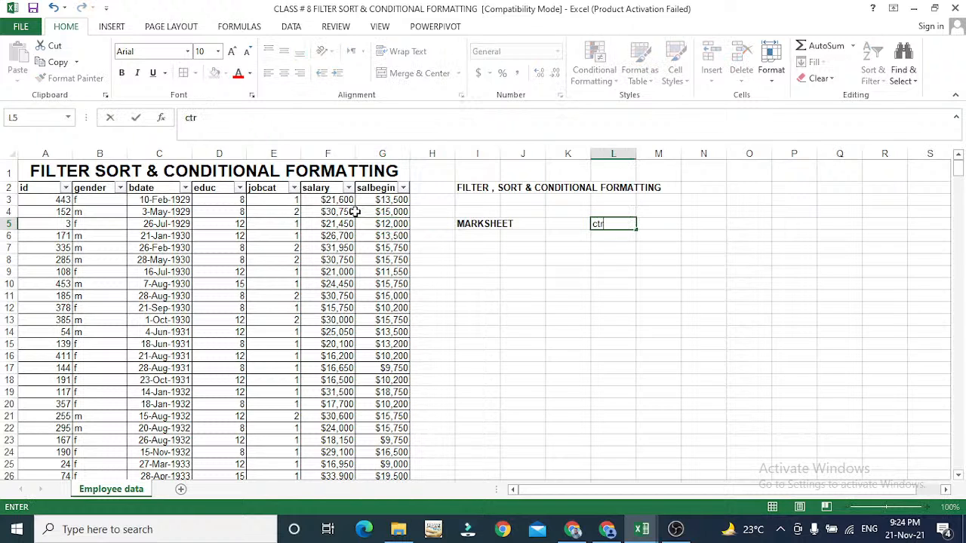
{"action": "type", "text": "l+z"}
{"action": "key", "text": "Return"}
{"action": "key", "text": "Up"}
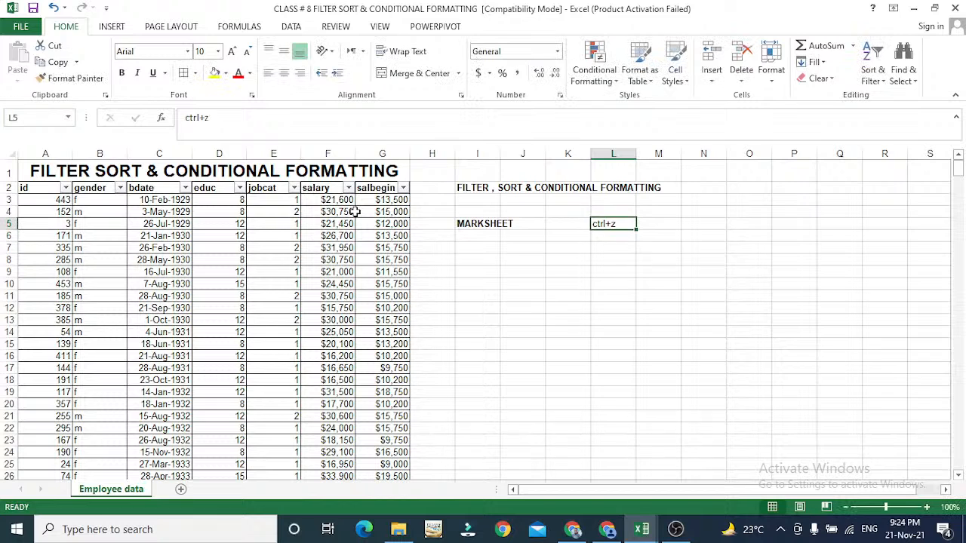
Step: Make the "ctrl+z" note in cell L5 bold
{"action": "key", "text": "Right"}
{"action": "key", "text": "Left"}
{"action": "key", "text": "ctrl+b"}
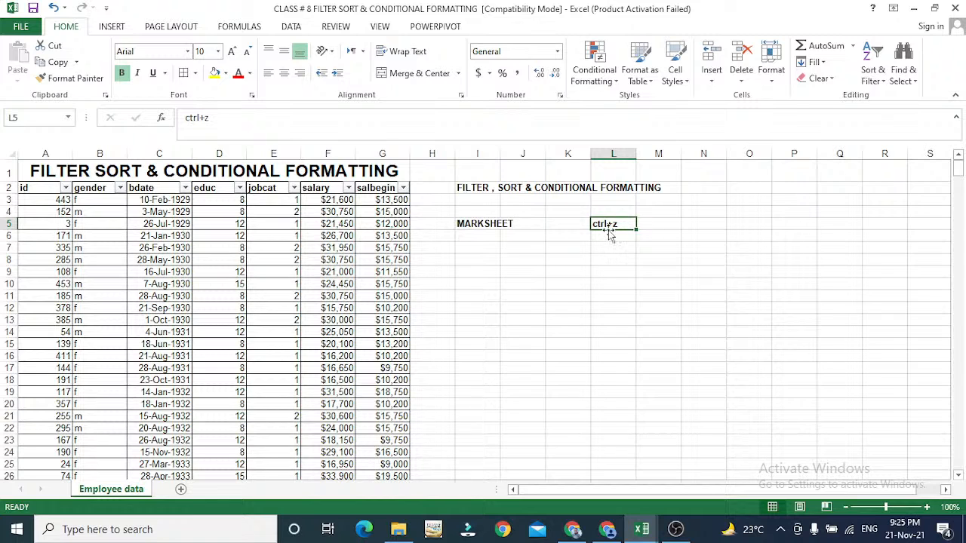
{"action": "left_click", "coordinate": [653, 223]}
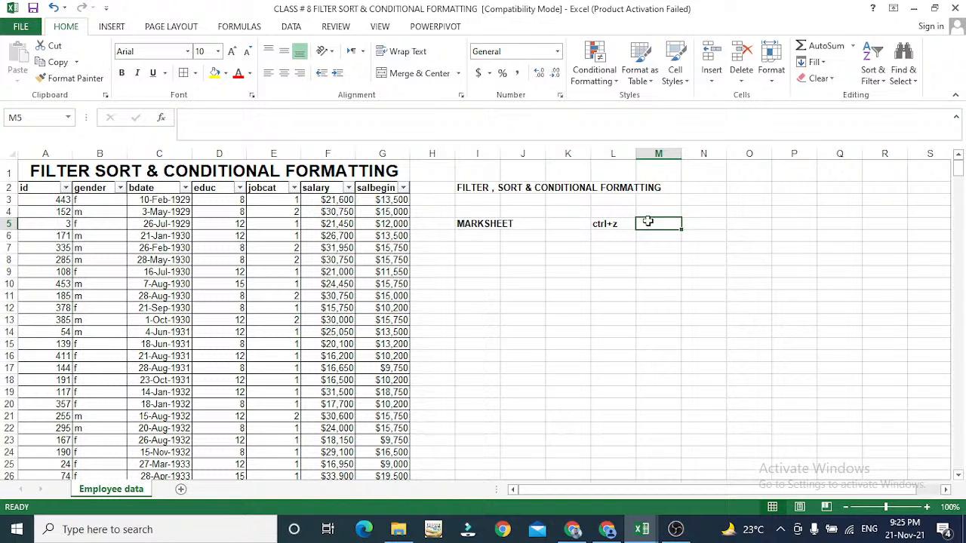
{"action": "left_click", "coordinate": [614, 223]}
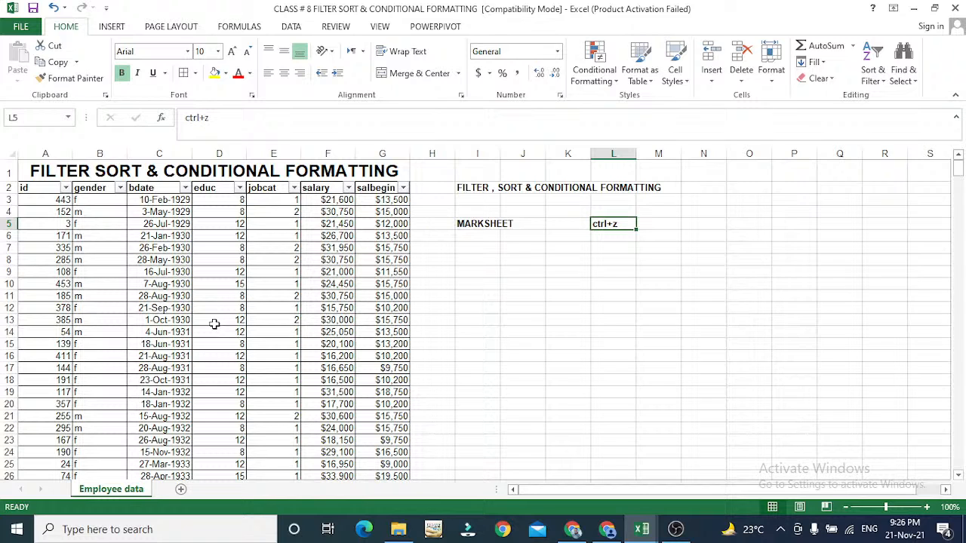
{"action": "left_click", "coordinate": [658, 226]}
{"action": "left_click", "coordinate": [609, 227]}
{"action": "left_click", "coordinate": [624, 246]}
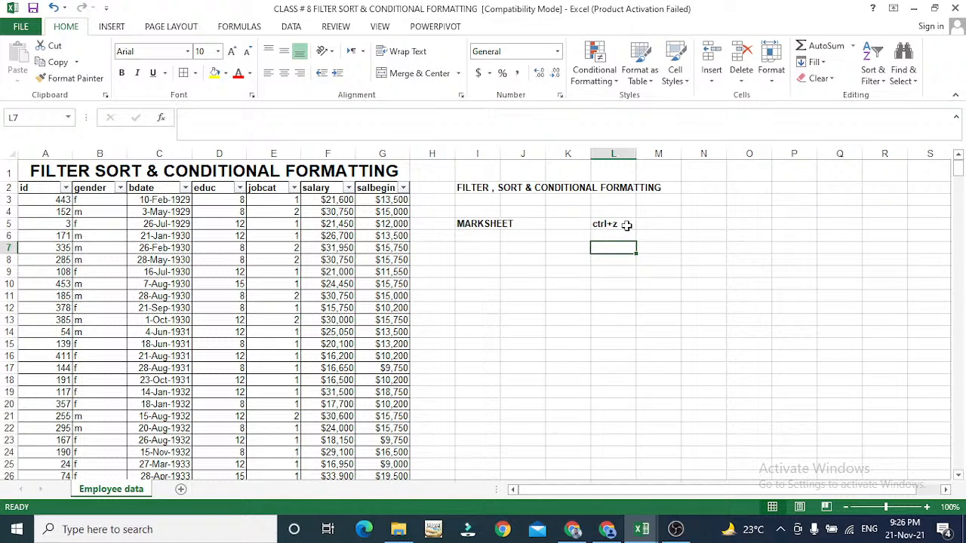
{"action": "left_click", "coordinate": [625, 225]}
{"action": "left_click", "coordinate": [612, 251]}
{"action": "left_click", "coordinate": [291, 201]}
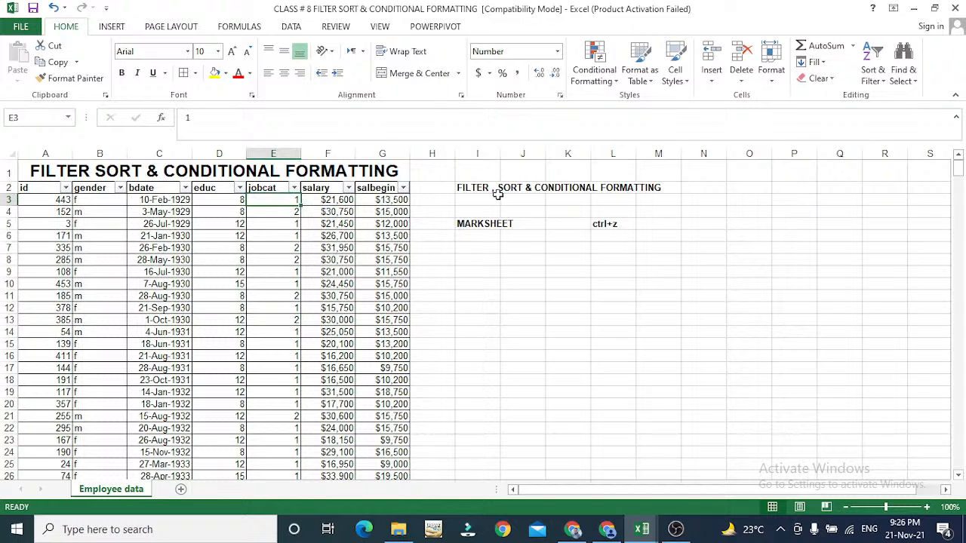
{"action": "left_click", "coordinate": [541, 188]}
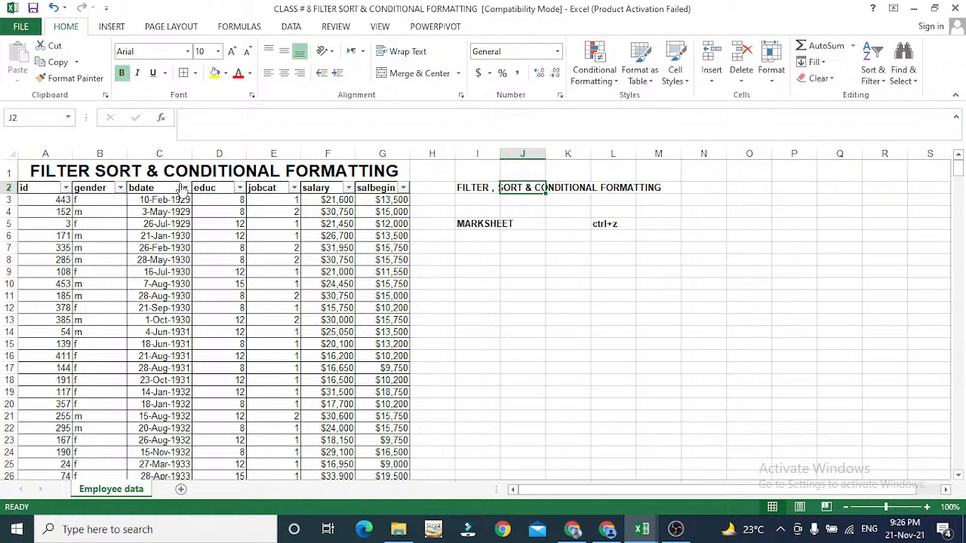
{"action": "left_click", "coordinate": [66, 188]}
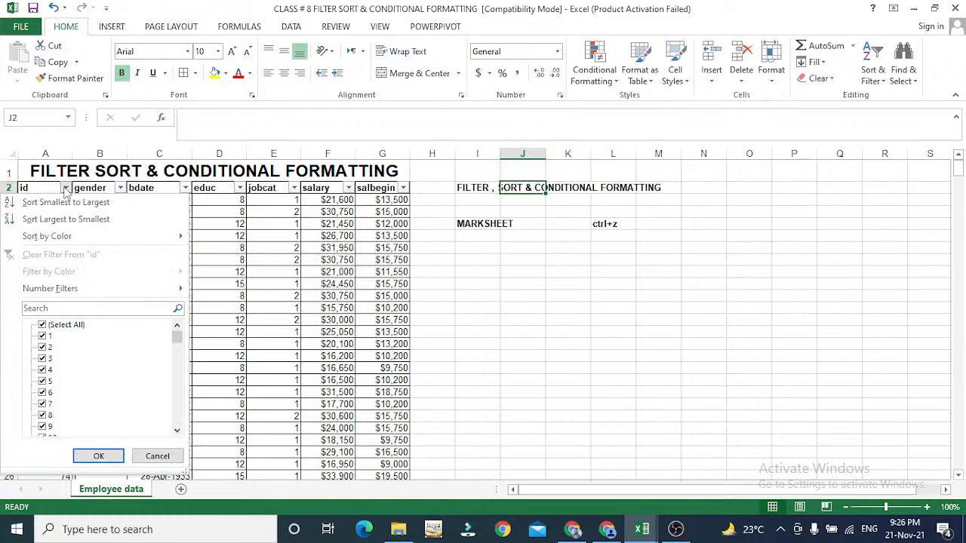
{"action": "left_click", "coordinate": [66, 189]}
Step: Select the whole employee table from the id header in A2 through the last record in G476
{"action": "left_click_drag", "start_coordinate": [38, 189], "coordinate": [373, 340]}
{"action": "left_click_drag", "start_coordinate": [373, 339], "coordinate": [392, 494]}
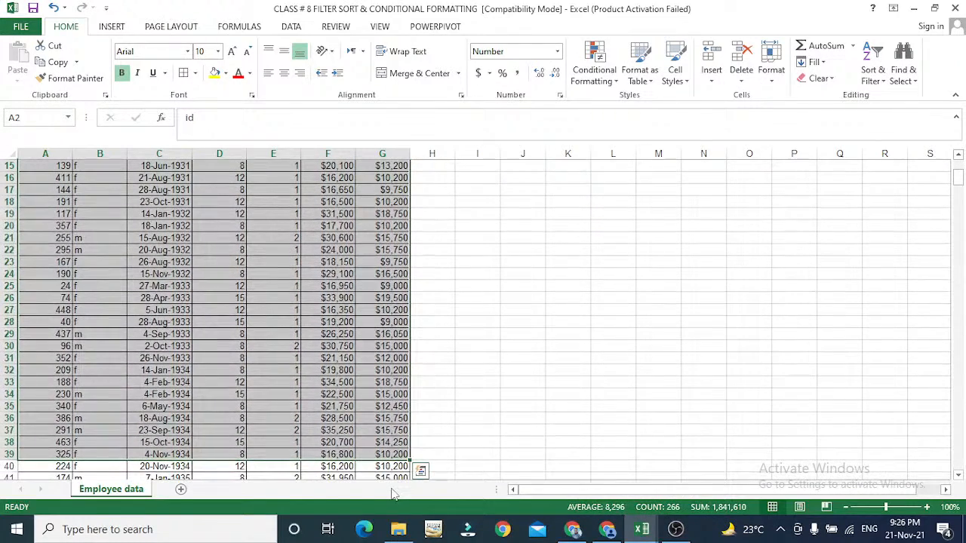
{"action": "key", "text": "ctrl+shift+Down"}
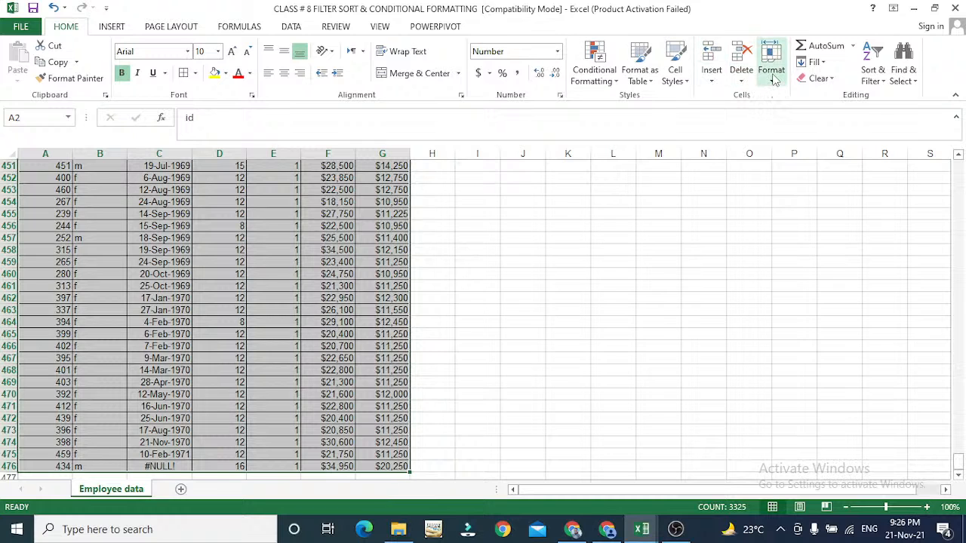
{"action": "left_click", "coordinate": [288, 30]}
{"action": "left_click", "coordinate": [257, 34]}
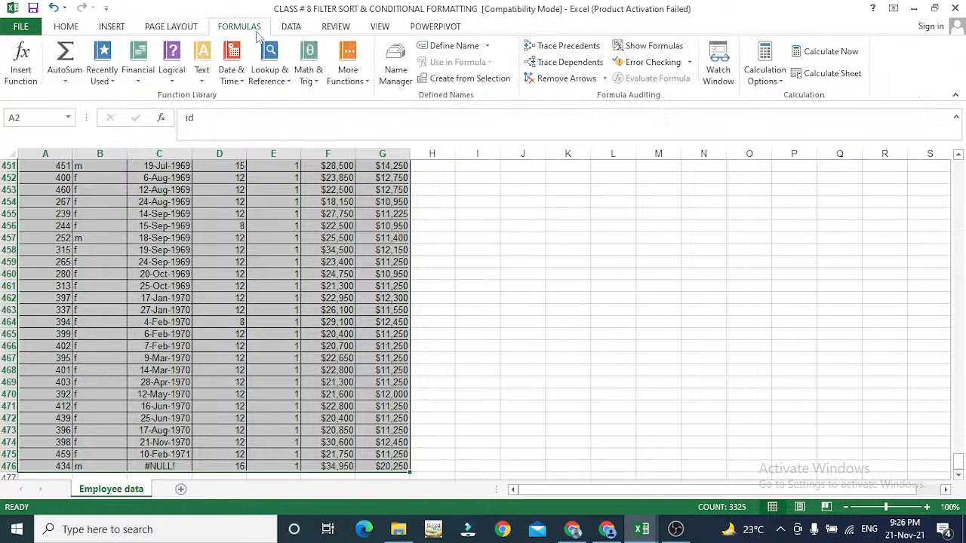
{"action": "left_click", "coordinate": [69, 29]}
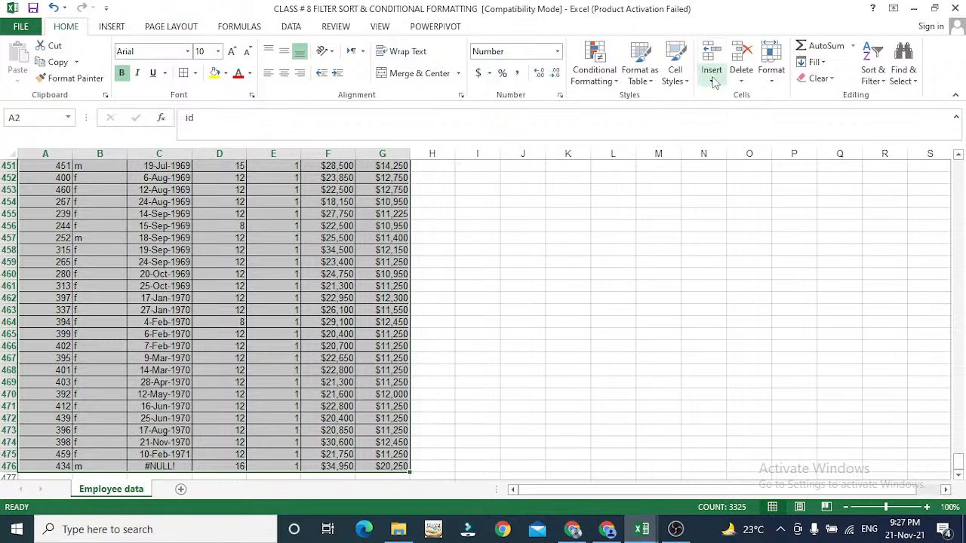
Step: Set up a Greater Than conditional formatting rule on the selected table with a threshold of 21000
{"action": "left_click", "coordinate": [604, 78]}
{"action": "mouse_move", "coordinate": [611, 112]}
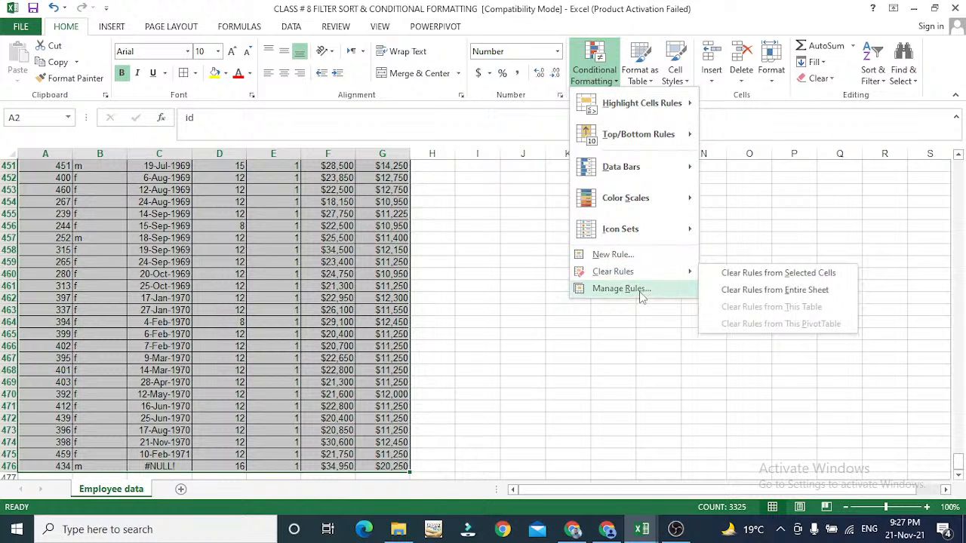
{"action": "mouse_move", "coordinate": [639, 193]}
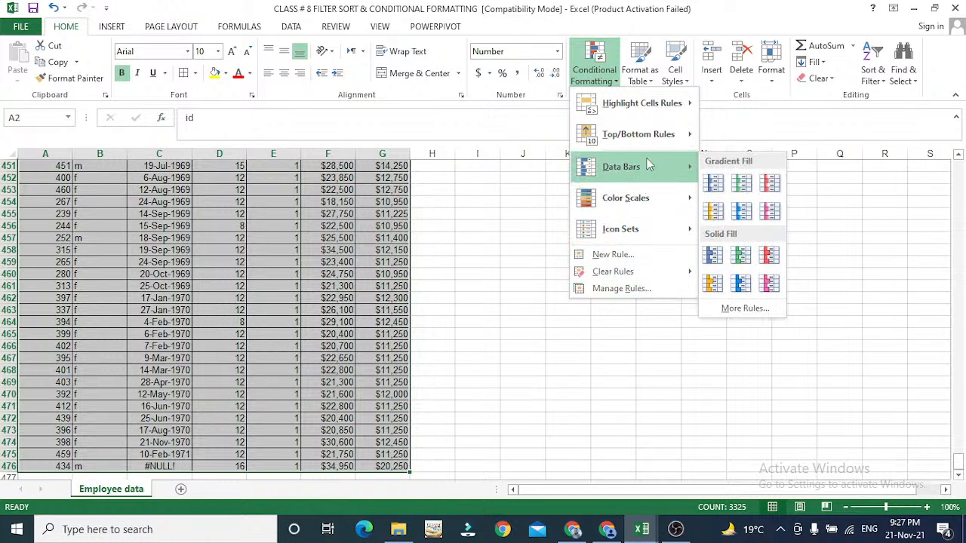
{"action": "mouse_move", "coordinate": [653, 151]}
{"action": "mouse_move", "coordinate": [655, 232]}
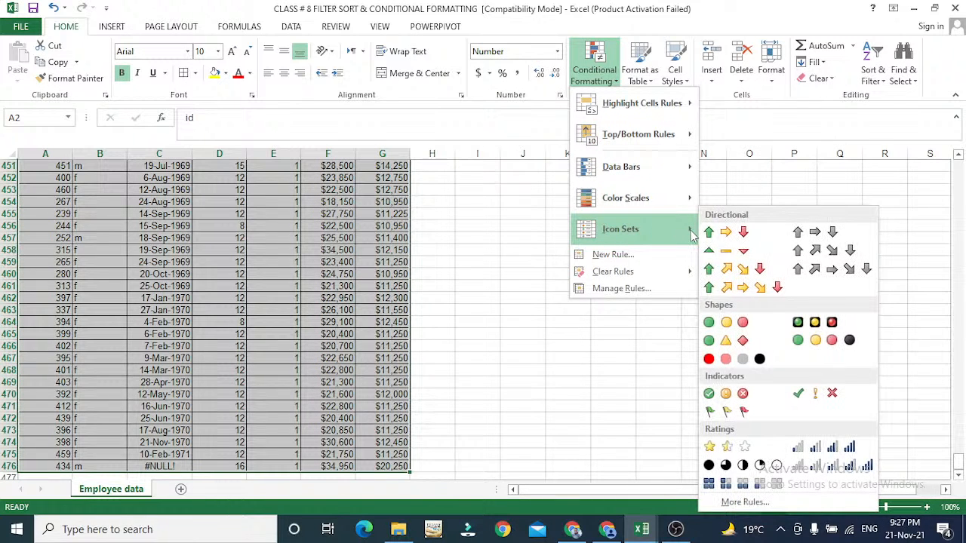
{"action": "mouse_move", "coordinate": [646, 119]}
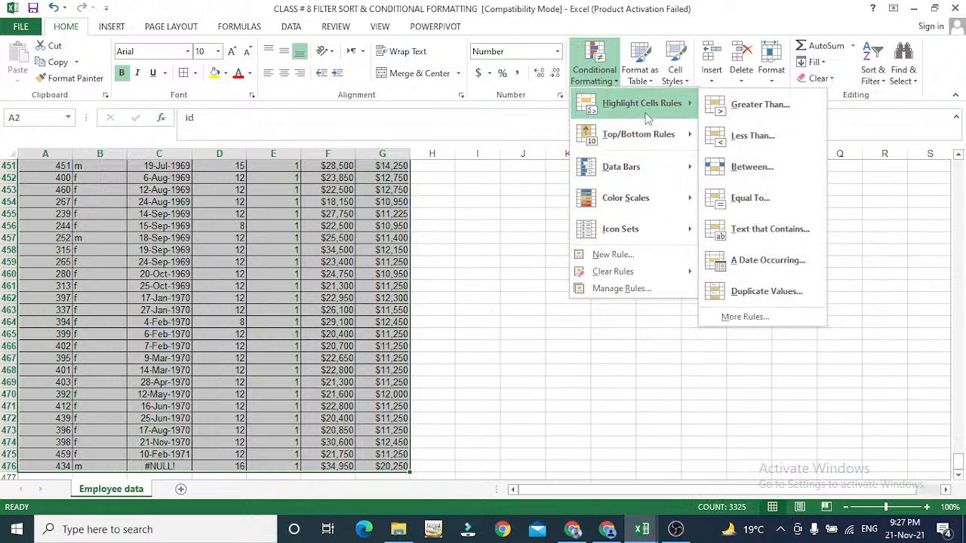
{"action": "left_click", "coordinate": [736, 110]}
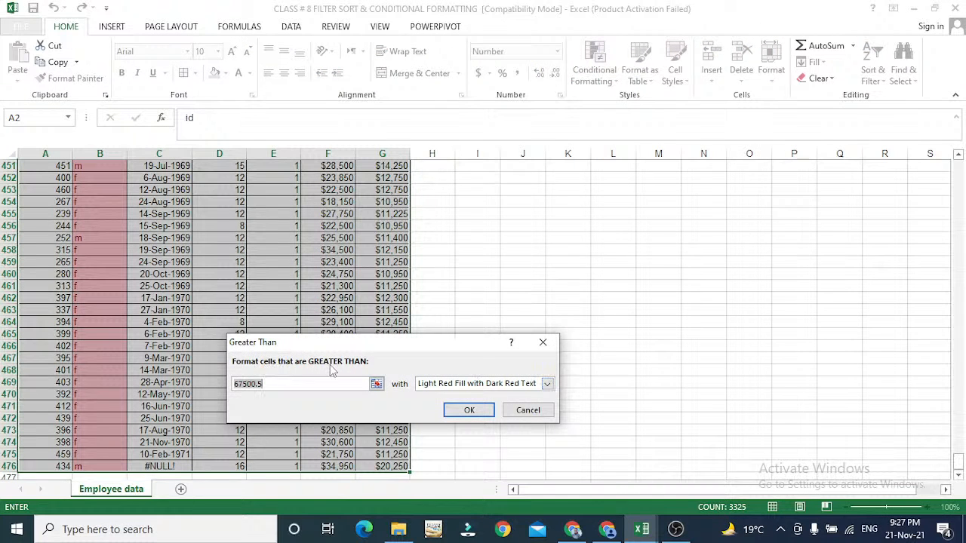
{"action": "left_click", "coordinate": [231, 383]}
{"action": "left_click_drag", "start_coordinate": [268, 385], "coordinate": [232, 386]}
{"action": "type", "text": "21000"}
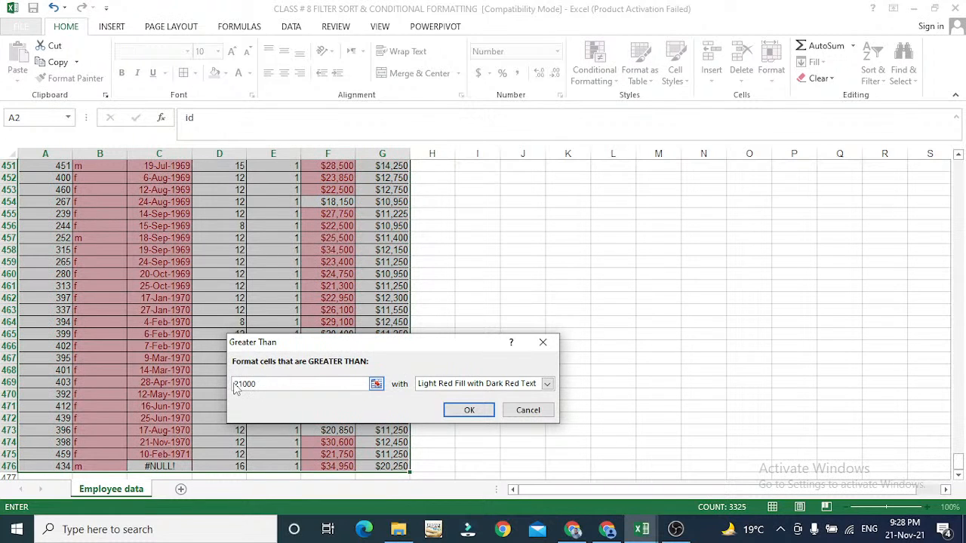
Step: Give the Greater Than rule the Yellow Fill with Dark Yellow Text format and apply it
{"action": "left_click_drag", "start_coordinate": [445, 355], "coordinate": [629, 245]}
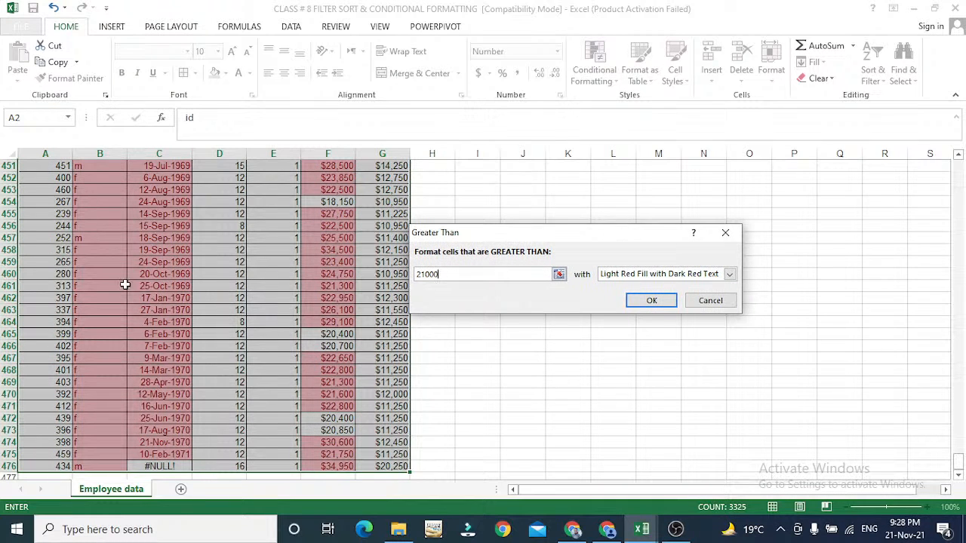
{"action": "left_click", "coordinate": [633, 274]}
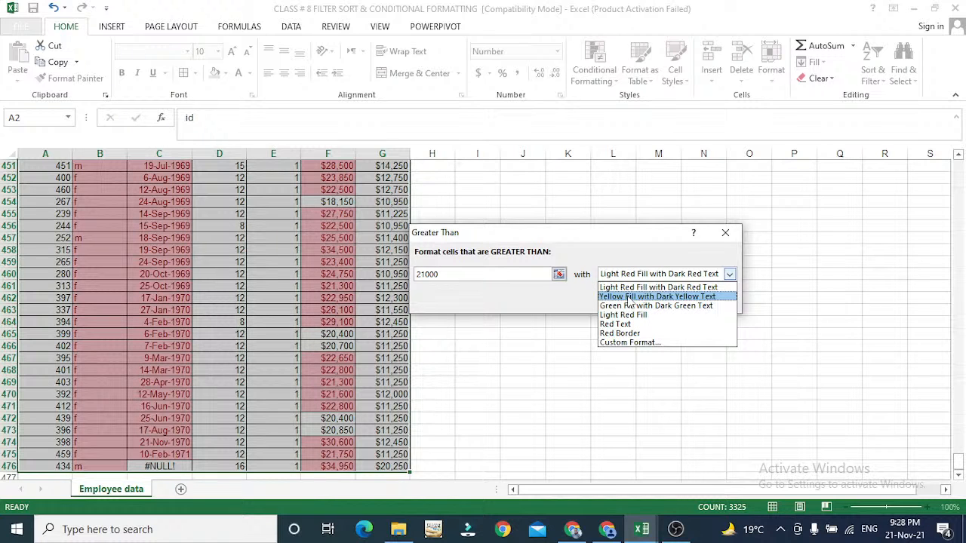
{"action": "left_click", "coordinate": [627, 299]}
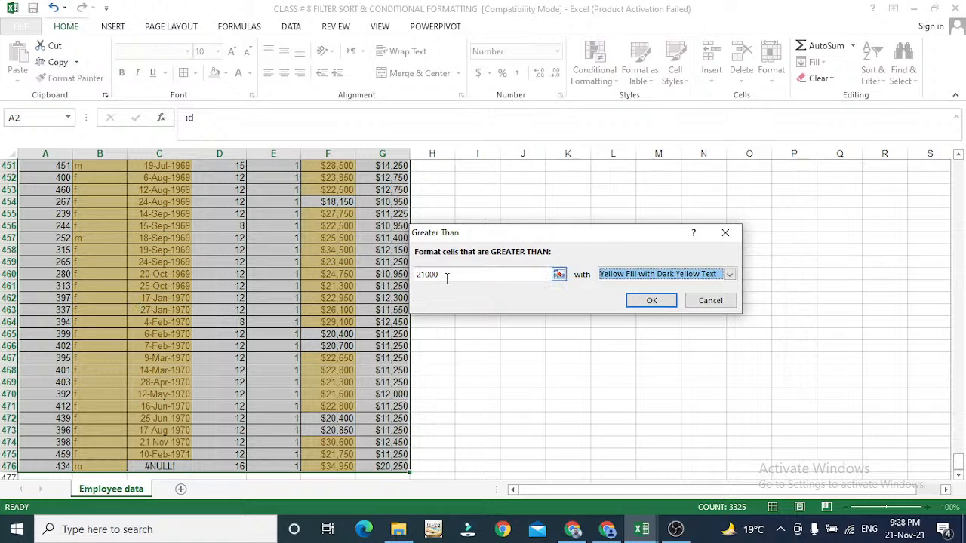
{"action": "left_click", "coordinate": [638, 301]}
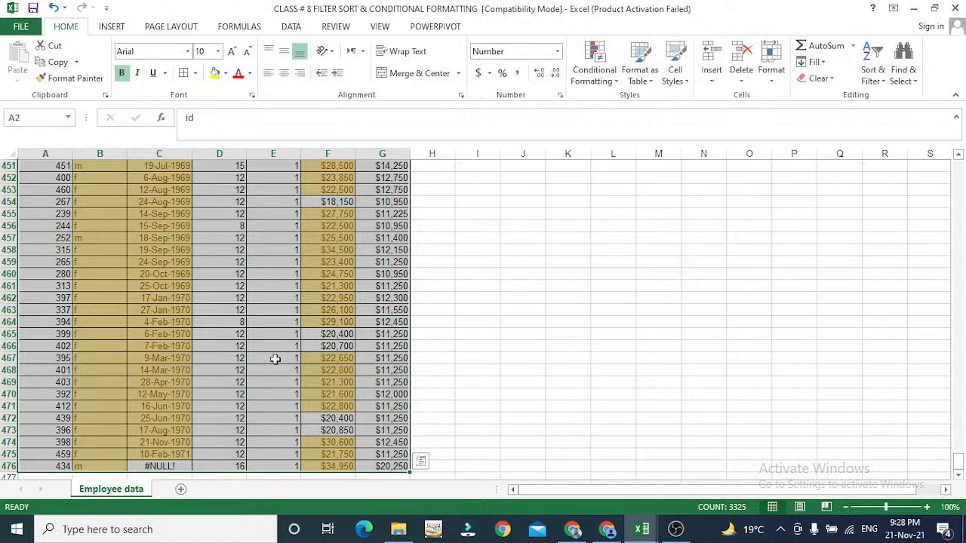
Step: Return to the table's beginning and examine the highlighting in rows 5 to 10, especially the gender and salary columns
{"action": "key", "text": "ctrl+Home"}
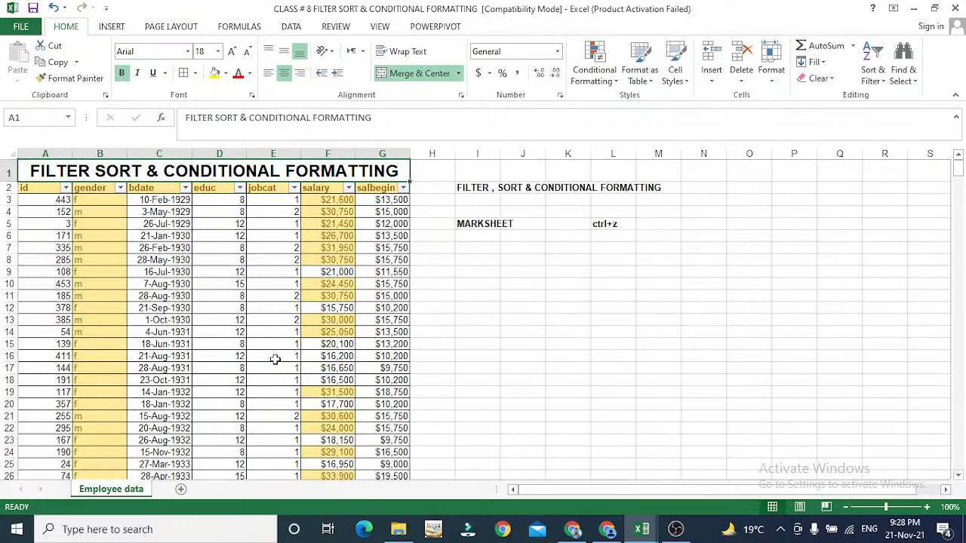
{"action": "key", "text": "Down"}
{"action": "key", "text": "Down"}
{"action": "key", "text": "Down"}
{"action": "key", "text": "Down"}
{"action": "key", "text": "Right"}
{"action": "key", "text": "Right"}
{"action": "key", "text": "Right"}
{"action": "key", "text": "Right"}
{"action": "key", "text": "Right"}
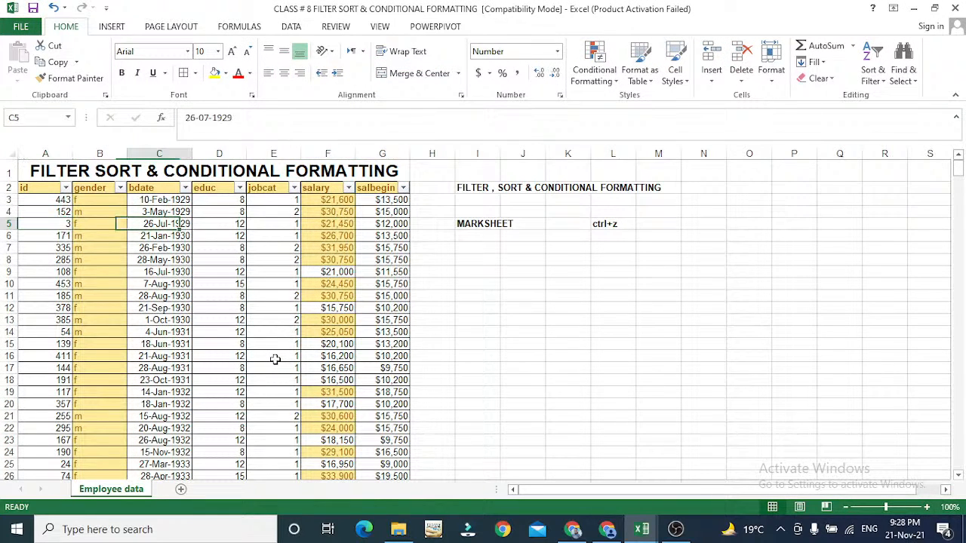
{"action": "key", "text": "Right"}
{"action": "key", "text": "Right"}
{"action": "key", "text": "Left"}
{"action": "key", "text": "Left"}
{"action": "key", "text": "Down"}
{"action": "key", "text": "Down"}
{"action": "key", "text": "Down"}
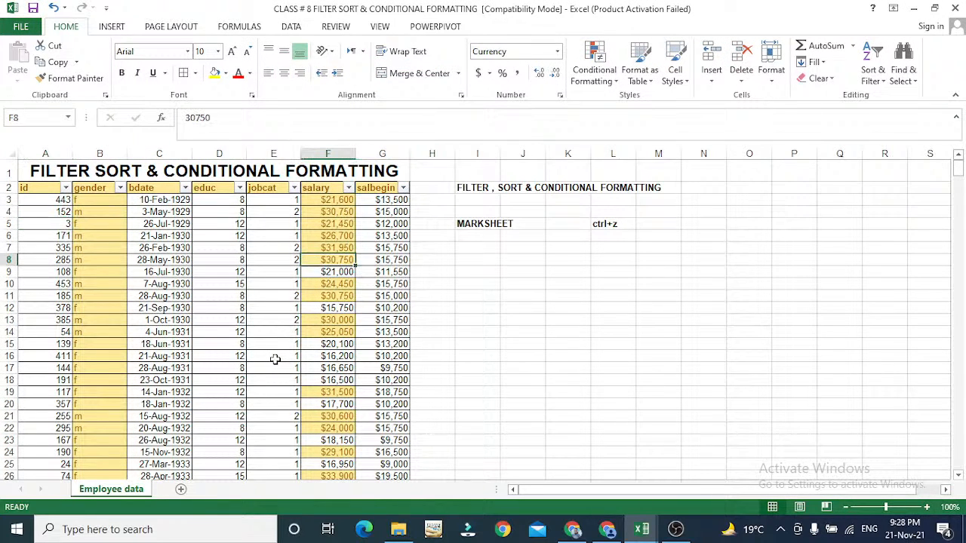
{"action": "key", "text": "Left"}
{"action": "key", "text": "Left"}
{"action": "key", "text": "Left"}
{"action": "key", "text": "Left"}
{"action": "key", "text": "Down"}
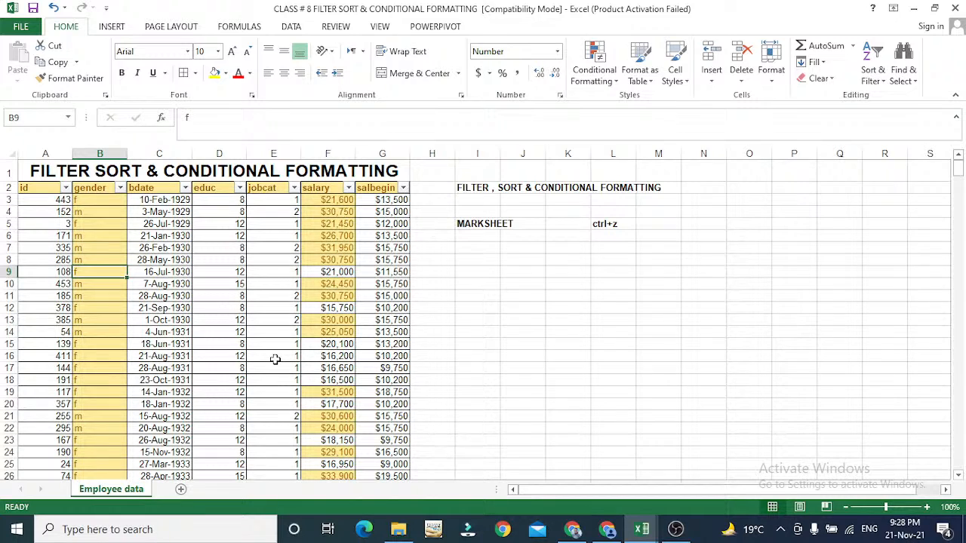
{"action": "key", "text": "Down"}
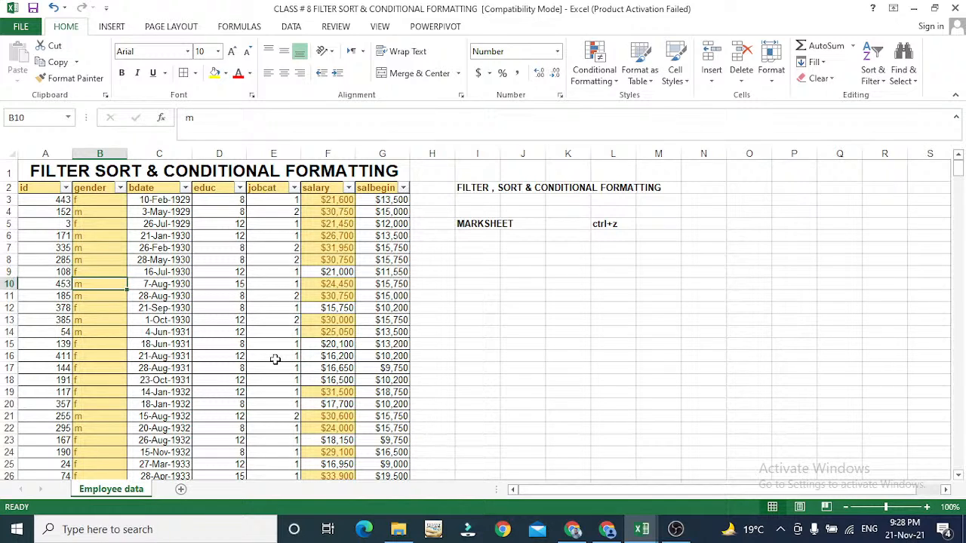
Step: Compare the highlighting across the columns of individual records, working upward from row 10 to row 7
{"action": "key", "text": "Right"}
{"action": "key", "text": "Right"}
{"action": "key", "text": "Right"}
{"action": "key", "text": "Right"}
{"action": "key", "text": "Left"}
{"action": "key", "text": "Left"}
{"action": "key", "text": "Left"}
{"action": "key", "text": "Left"}
{"action": "key", "text": "Left"}
{"action": "key", "text": "Up"}
{"action": "key", "text": "Right"}
{"action": "key", "text": "Right"}
{"action": "key", "text": "Right"}
{"action": "key", "text": "Right"}
{"action": "key", "text": "Right"}
{"action": "key", "text": "Up"}
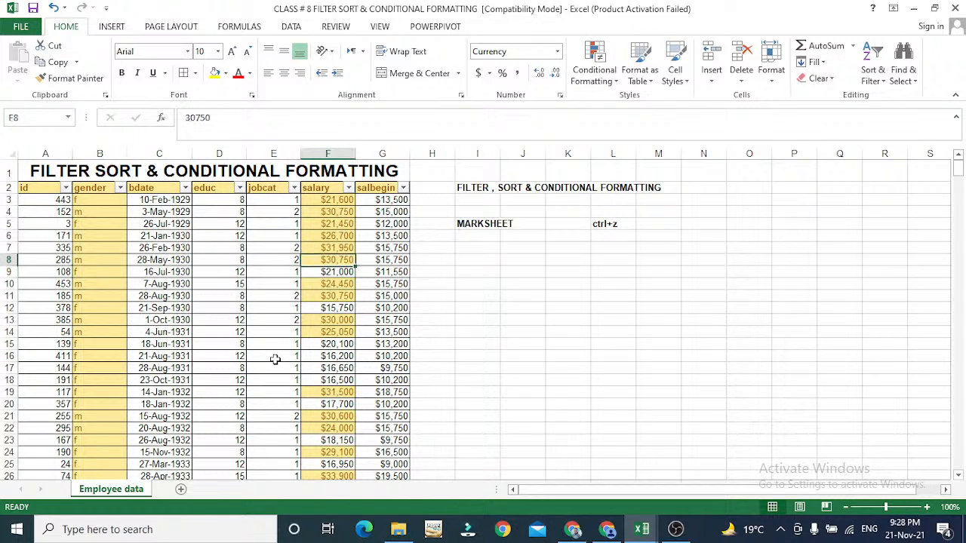
{"action": "key", "text": "Left"}
{"action": "key", "text": "Left"}
{"action": "key", "text": "Left"}
{"action": "key", "text": "Left"}
{"action": "key", "text": "Left"}
{"action": "key", "text": "Up"}
{"action": "key", "text": "Right"}
{"action": "key", "text": "Right"}
{"action": "key", "text": "Right"}
{"action": "key", "text": "Right"}
{"action": "key", "text": "Right"}
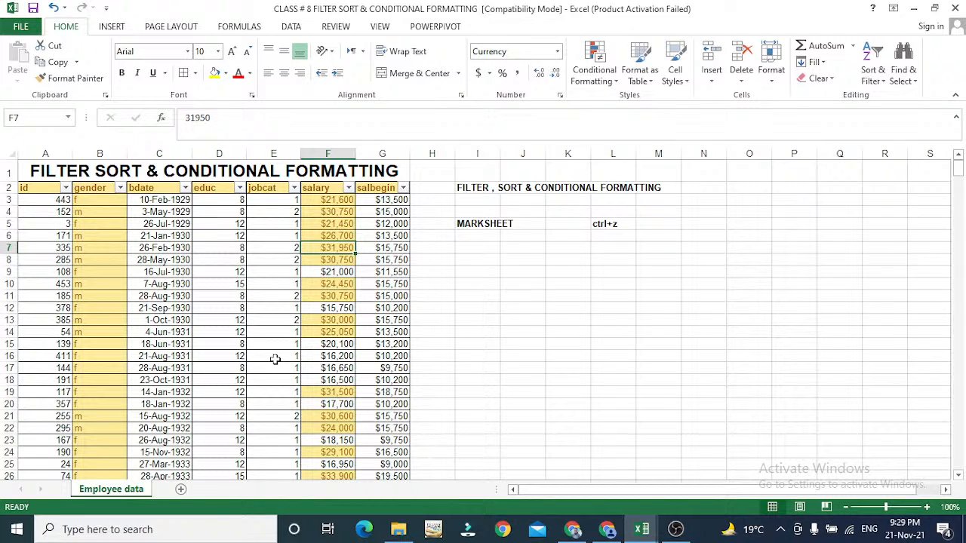
{"action": "key", "text": "Left"}
{"action": "key", "text": "Left"}
{"action": "key", "text": "Left"}
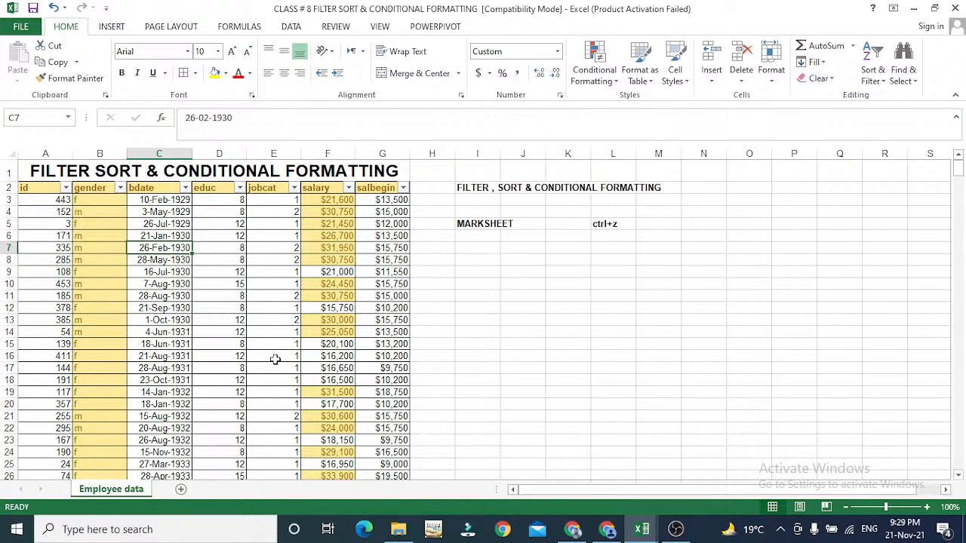
{"action": "key", "text": "Left"}
{"action": "key", "text": "Left"}
{"action": "key", "text": "Right"}
{"action": "key", "text": "Right"}
{"action": "key", "text": "Right"}
{"action": "key", "text": "Right"}
{"action": "key", "text": "Right"}
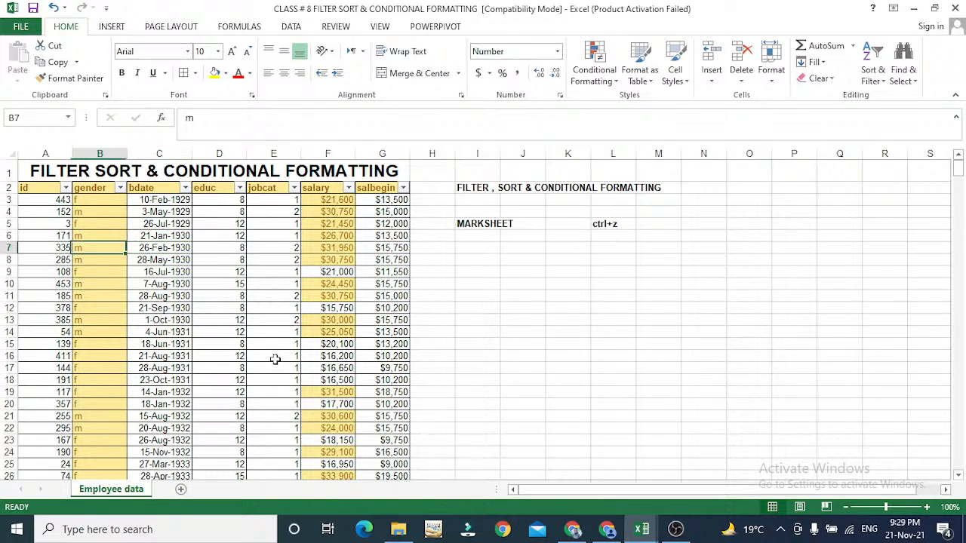
Step: Examine the highlighted values in the salary column from row 7 down past row 50 and back upward
{"action": "key", "text": "Down"}
{"action": "key", "text": "Down"}
{"action": "key", "text": "Down"}
{"action": "key", "text": "Down"}
{"action": "key", "text": "Down"}
{"action": "key", "text": "Down"}
{"action": "key", "text": "Down"}
{"action": "key", "text": "Down"}
{"action": "key", "text": "Down"}
{"action": "key", "text": "Down"}
{"action": "key", "text": "Down"}
{"action": "key", "text": "Down"}
{"action": "key", "text": "Down"}
{"action": "key", "text": "Down"}
{"action": "key", "text": "Down"}
{"action": "key", "text": "Down"}
{"action": "key", "text": "Down"}
{"action": "key", "text": "Down"}
{"action": "key", "text": "Down"}
{"action": "key", "text": "Down"}
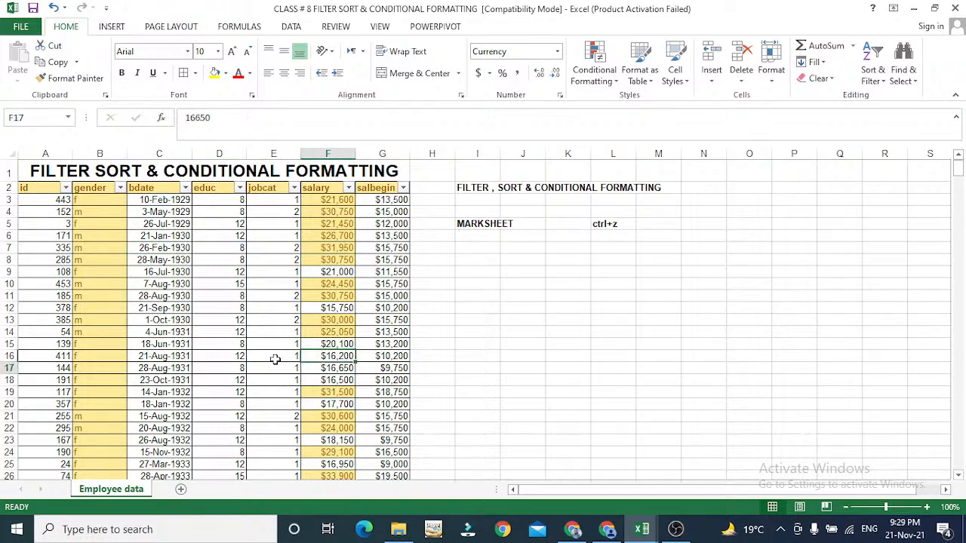
{"action": "key", "text": "Down"}
{"action": "key", "text": "Down"}
{"action": "key", "text": "Down"}
{"action": "key", "text": "Down"}
{"action": "key", "text": "Down"}
{"action": "key", "text": "Down"}
{"action": "key", "text": "Down"}
{"action": "key", "text": "Down"}
{"action": "key", "text": "Up"}
{"action": "key", "text": "Up"}
{"action": "key", "text": "Up"}
{"action": "key", "text": "Up"}
{"action": "key", "text": "Up"}
{"action": "key", "text": "Up"}
{"action": "key", "text": "Up"}
{"action": "key", "text": "Up"}
{"action": "key", "text": "Up"}
{"action": "key", "text": "Up"}
{"action": "key", "text": "Up"}
{"action": "key", "text": "Up"}
{"action": "key", "text": "Up"}
{"action": "key", "text": "Up"}
{"action": "key", "text": "Up"}
{"action": "key", "text": "Up"}
{"action": "key", "text": "Up"}
{"action": "key", "text": "Up"}
{"action": "key", "text": "Up"}
{"action": "key", "text": "Up"}
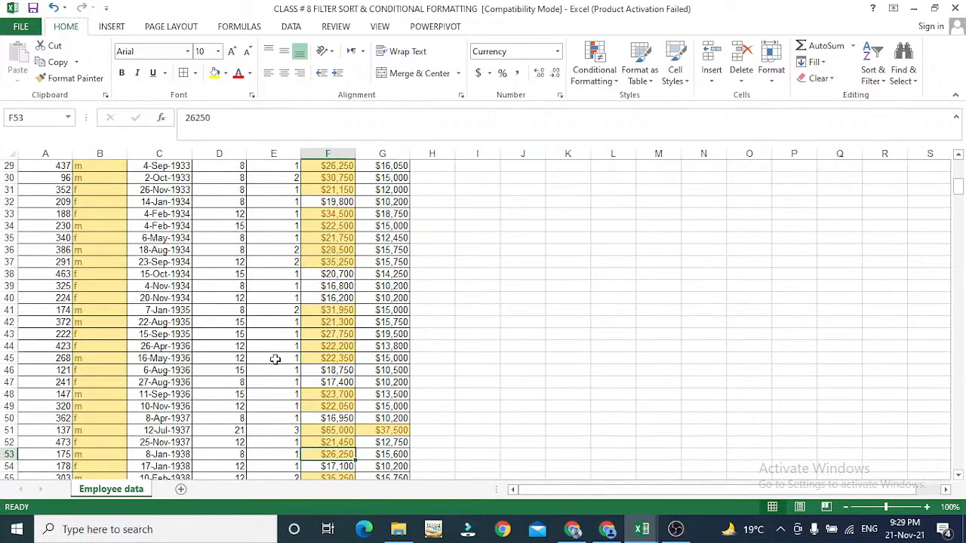
Step: Examine the highlighted values in the salary column upward from row 53 to the first rows of the table
{"action": "key", "text": "Up"}
{"action": "key", "text": "Up"}
{"action": "key", "text": "Up"}
{"action": "key", "text": "Up"}
{"action": "key", "text": "Up"}
{"action": "key", "text": "Up"}
{"action": "key", "text": "Up"}
{"action": "key", "text": "Up"}
{"action": "key", "text": "Up"}
{"action": "key", "text": "Up"}
{"action": "key", "text": "Up"}
{"action": "key", "text": "Up"}
{"action": "key", "text": "Up"}
{"action": "key", "text": "Up"}
{"action": "key", "text": "Up"}
{"action": "key", "text": "Up"}
{"action": "key", "text": "Up"}
{"action": "key", "text": "Up"}
{"action": "key", "text": "Up"}
{"action": "key", "text": "Up"}
{"action": "key", "text": "Down"}
{"action": "key", "text": "Down"}
{"action": "key", "text": "Down"}
{"action": "key", "text": "Down"}
{"action": "key", "text": "Down"}
{"action": "key", "text": "Down"}
{"action": "key", "text": "Down"}
{"action": "key", "text": "Down"}
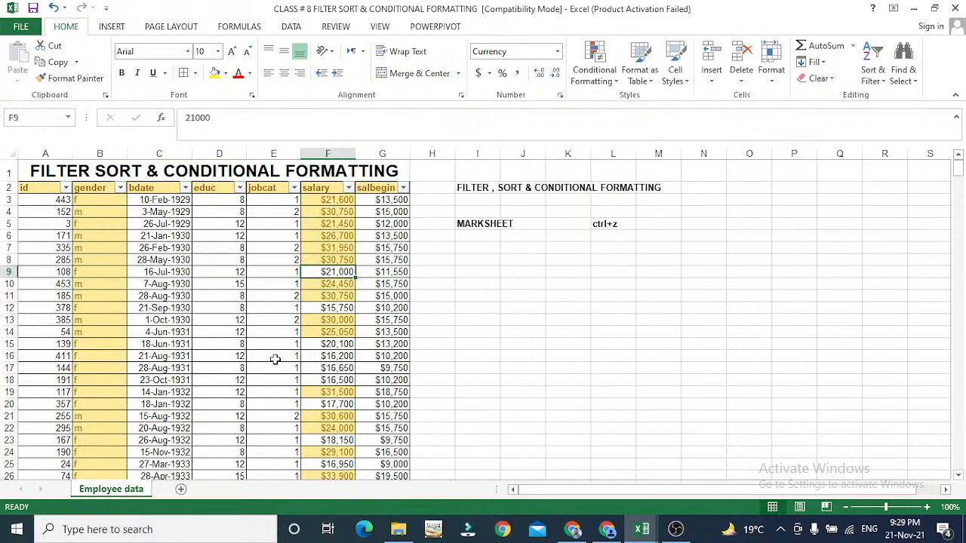
Step: Compare the highlighted and plain cells across the columns in rows 4 to 9, ending at the salary in row 8
{"action": "key", "text": "Left"}
{"action": "key", "text": "Left"}
{"action": "key", "text": "Left"}
{"action": "key", "text": "Right"}
{"action": "key", "text": "Right"}
{"action": "key", "text": "Right"}
{"action": "key", "text": "Up"}
{"action": "key", "text": "Up"}
{"action": "key", "text": "Up"}
{"action": "key", "text": "Up"}
{"action": "key", "text": "Up"}
{"action": "key", "text": "Down"}
{"action": "key", "text": "Down"}
{"action": "key", "text": "Down"}
{"action": "key", "text": "Down"}
{"action": "key", "text": "Left"}
{"action": "key", "text": "Left"}
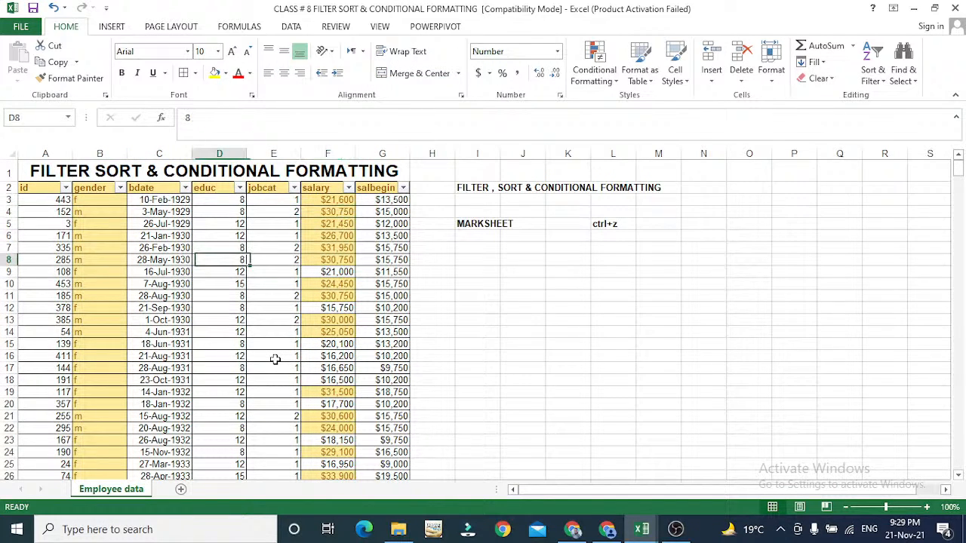
{"action": "key", "text": "Left"}
{"action": "key", "text": "Left"}
{"action": "key", "text": "Left"}
{"action": "key", "text": "Right"}
{"action": "key", "text": "Right"}
{"action": "key", "text": "Right"}
{"action": "key", "text": "Right"}
{"action": "key", "text": "Right"}
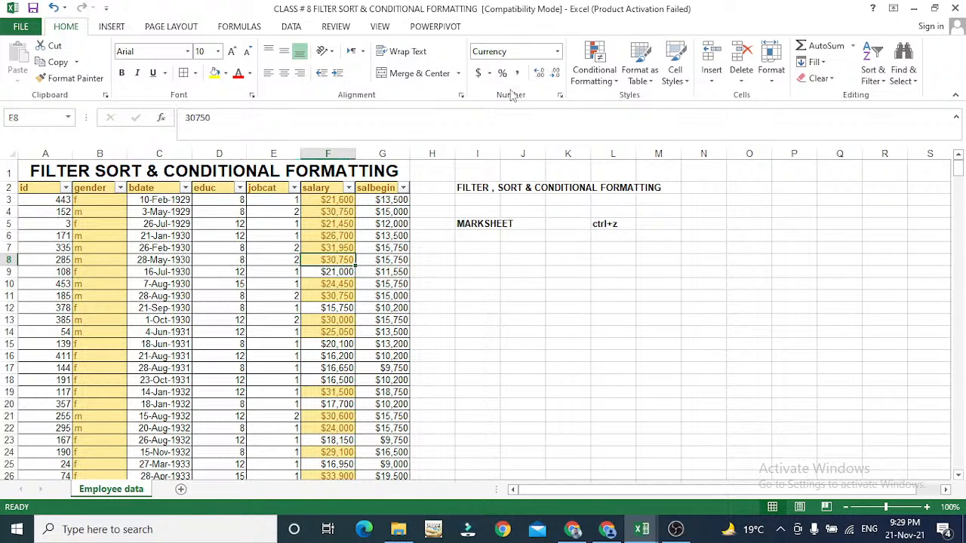
Step: Look through the Conditional Formatting options, including Color Scales, Icon Sets and Manage Rules, without choosing one
{"action": "left_click", "coordinate": [616, 83]}
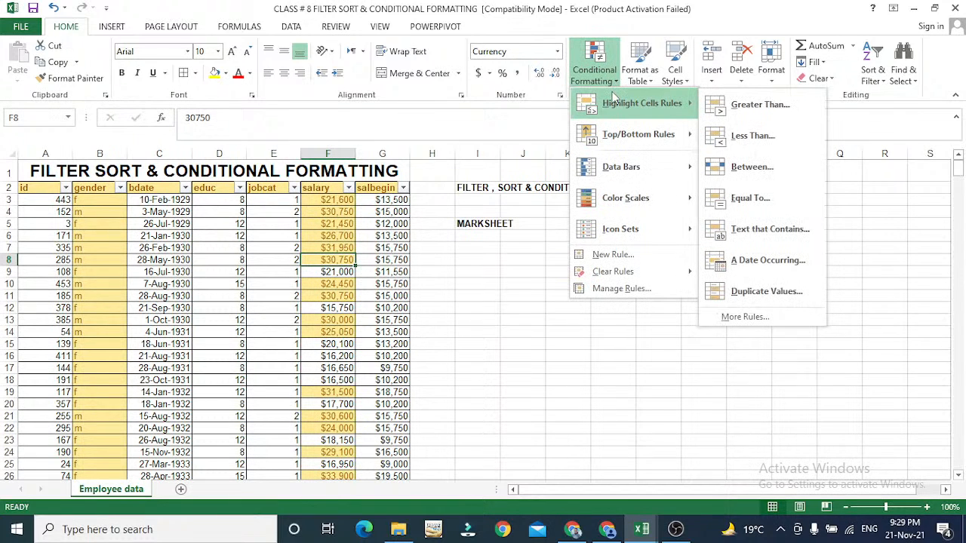
{"action": "mouse_move", "coordinate": [623, 194]}
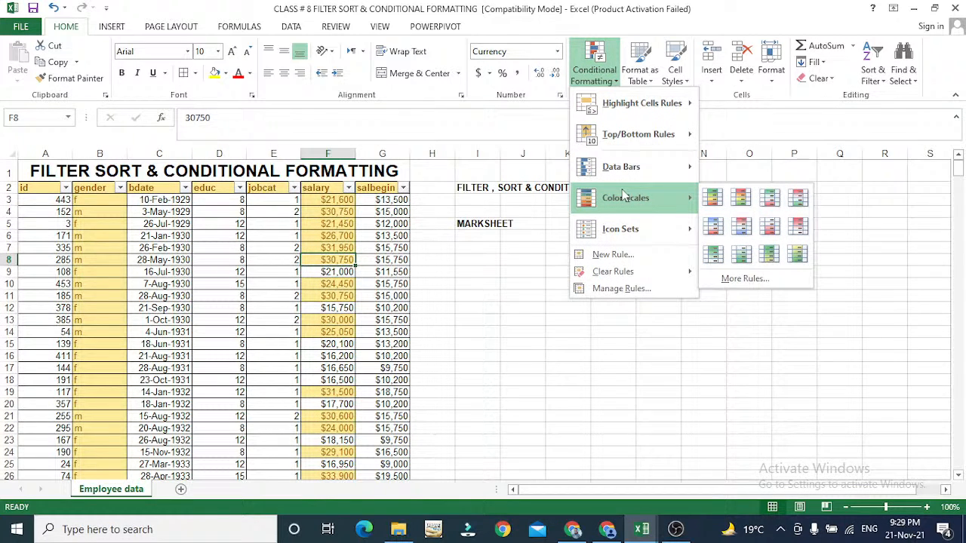
{"action": "mouse_move", "coordinate": [620, 230]}
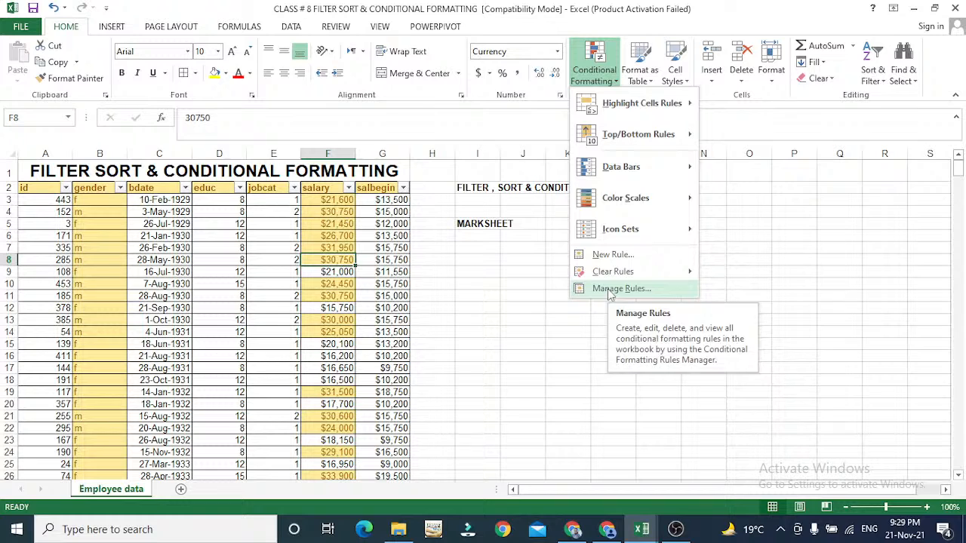
{"action": "left_click", "coordinate": [275, 206]}
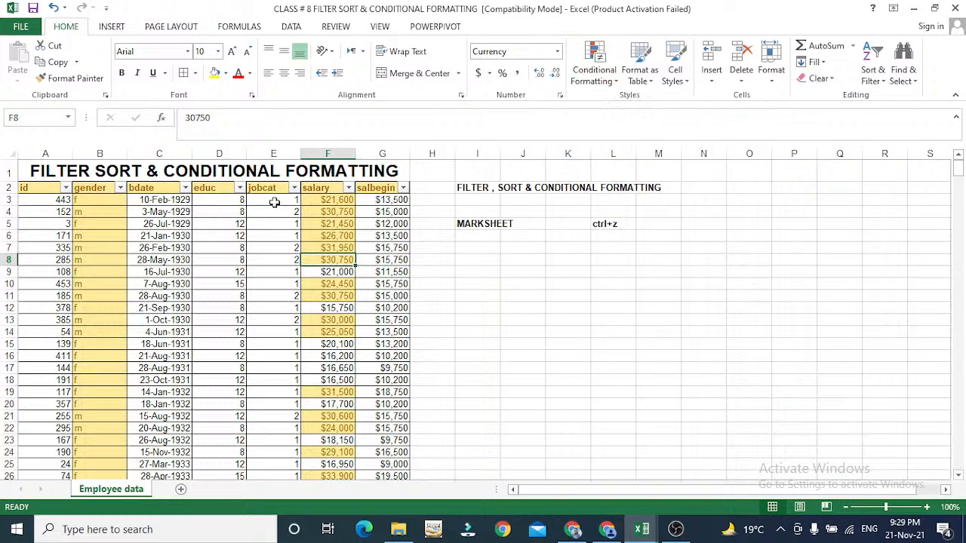
{"action": "left_click", "coordinate": [524, 259]}
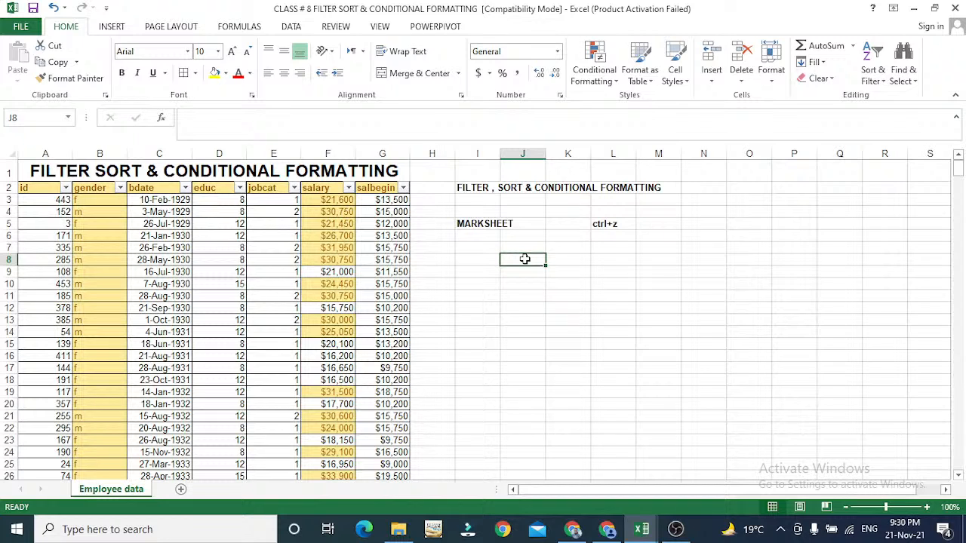
{"action": "key", "text": "Left"}
{"action": "key", "text": "Down"}
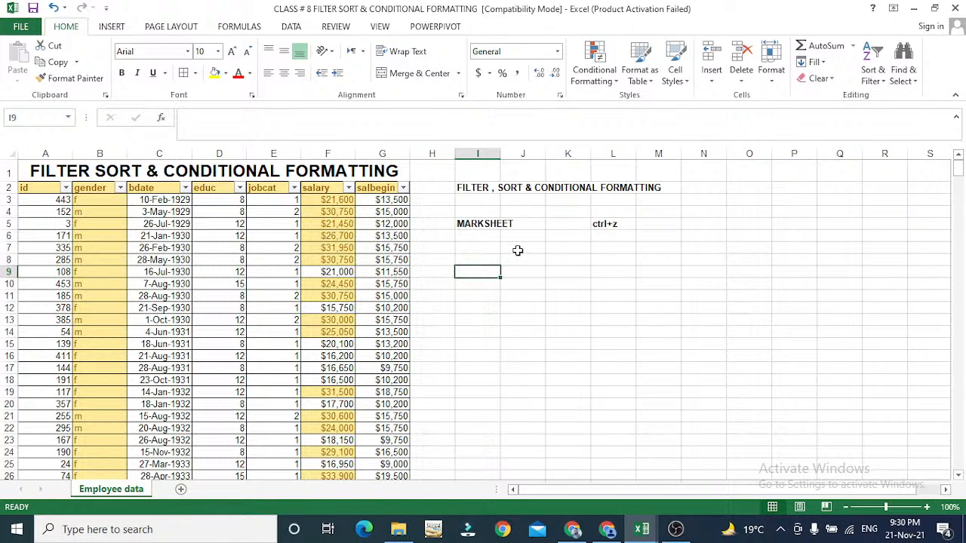
Step: Examine the highlighting of the table's header row, going back and forth between the id and salbegin columns
{"action": "key", "text": "Right"}
{"action": "key", "text": "Left"}
{"action": "key", "text": "Left"}
{"action": "key", "text": "Left"}
{"action": "key", "text": "Left"}
{"action": "key", "text": "Left"}
{"action": "key", "text": "Up"}
{"action": "key", "text": "Up"}
{"action": "key", "text": "Up"}
{"action": "key", "text": "Up"}
{"action": "key", "text": "Up"}
{"action": "key", "text": "Up"}
{"action": "key", "text": "Up"}
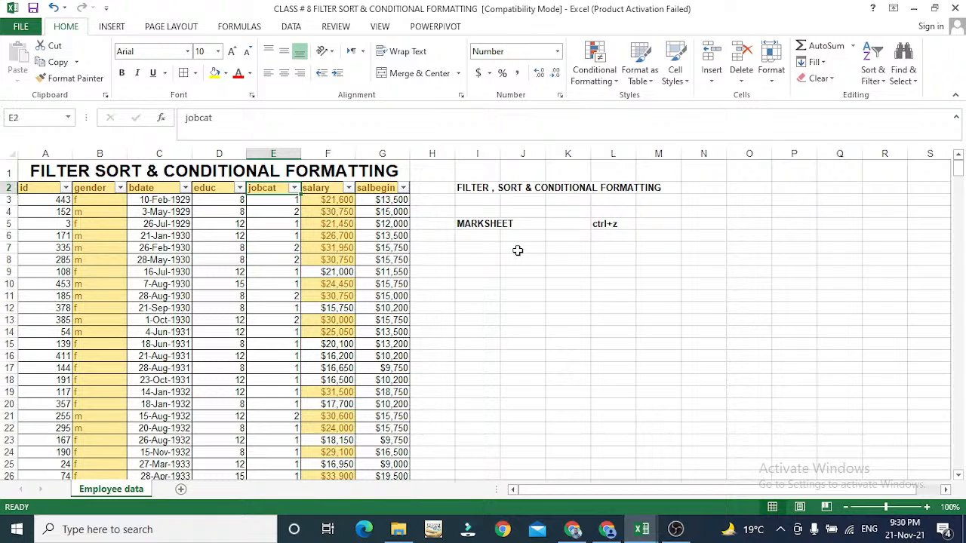
{"action": "key", "text": "Left"}
{"action": "key", "text": "Left"}
{"action": "key", "text": "Left"}
{"action": "key", "text": "Left"}
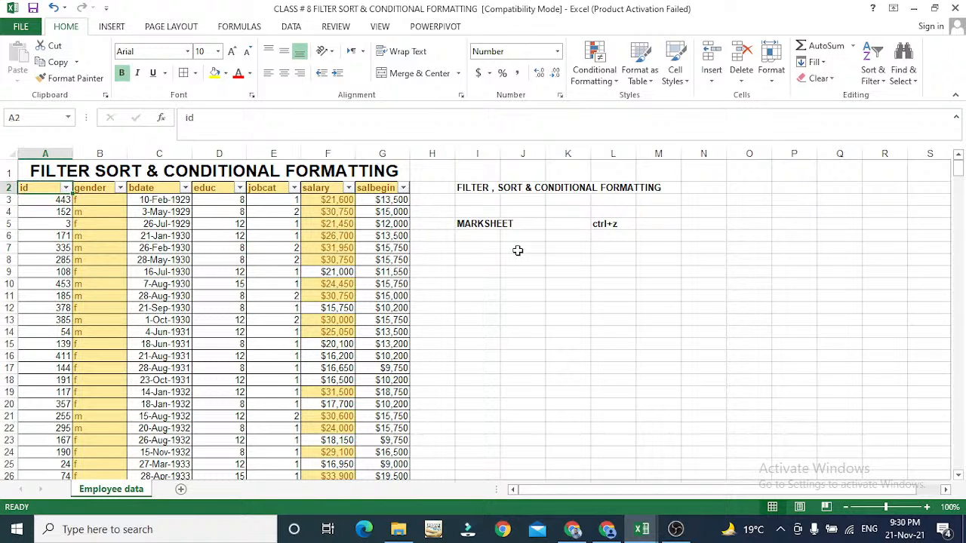
{"action": "key", "text": "Right"}
{"action": "key", "text": "Right"}
{"action": "key", "text": "Right"}
{"action": "key", "text": "Right"}
{"action": "key", "text": "Right"}
{"action": "key", "text": "Right"}
{"action": "key", "text": "Left"}
{"action": "key", "text": "Left"}
{"action": "key", "text": "Left"}
{"action": "key", "text": "Left"}
{"action": "key", "text": "Left"}
{"action": "key", "text": "Left"}
{"action": "key", "text": "Right"}
{"action": "key", "text": "Right"}
{"action": "key", "text": "Right"}
{"action": "key", "text": "Right"}
{"action": "key", "text": "Right"}
{"action": "key", "text": "Right"}
{"action": "key", "text": "Right"}
{"action": "key", "text": "Left"}
{"action": "key", "text": "Left"}
{"action": "key", "text": "Left"}
{"action": "key", "text": "Left"}
{"action": "key", "text": "Left"}
{"action": "key", "text": "Left"}
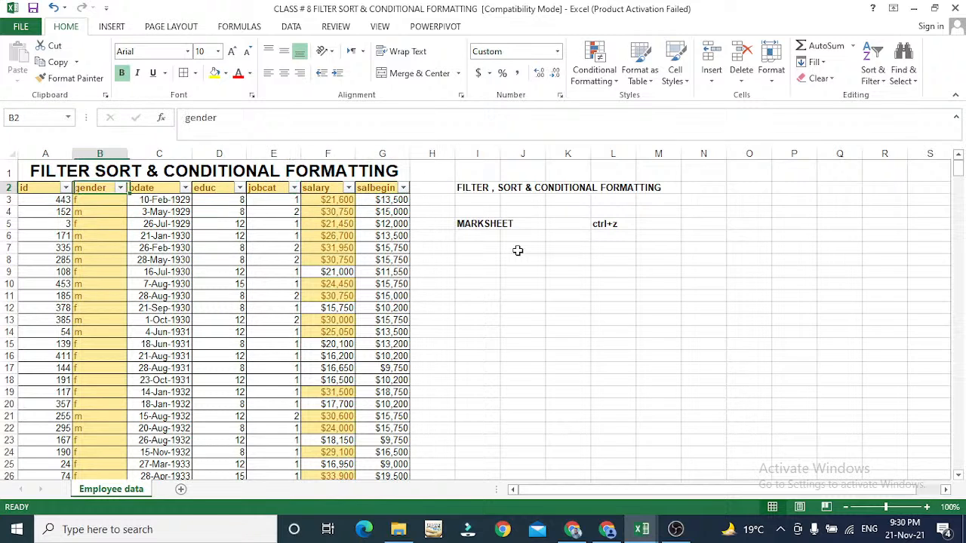
Step: Examine the first record in row 3 across all columns from id to salbegin
{"action": "key", "text": "Left"}
{"action": "key", "text": "Down"}
{"action": "key", "text": "Right"}
{"action": "key", "text": "Right"}
{"action": "key", "text": "Right"}
{"action": "key", "text": "Right"}
{"action": "key", "text": "Right"}
{"action": "key", "text": "Right"}
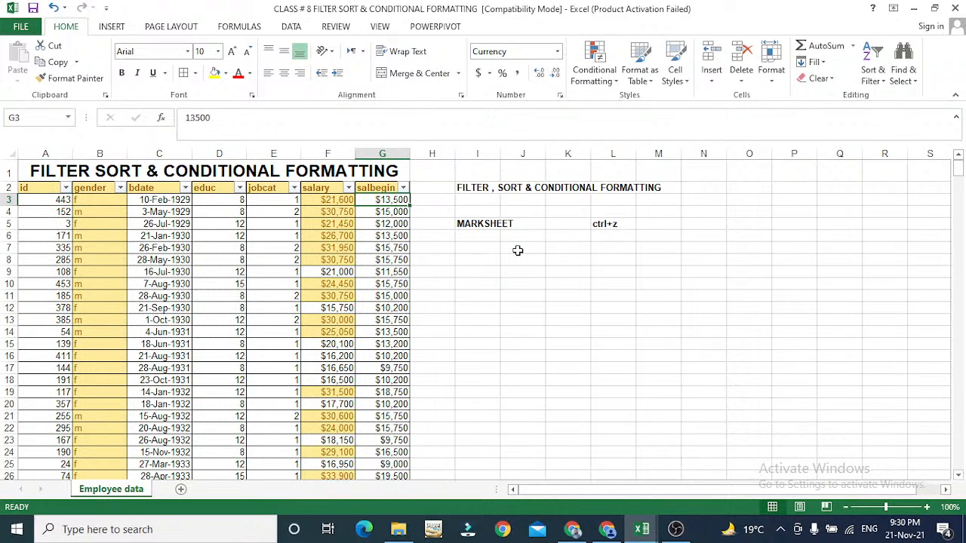
{"action": "key", "text": "Right"}
{"action": "key", "text": "Right"}
{"action": "key", "text": "Down"}
{"action": "key", "text": "Down"}
{"action": "key", "text": "Down"}
{"action": "key", "text": "Down"}
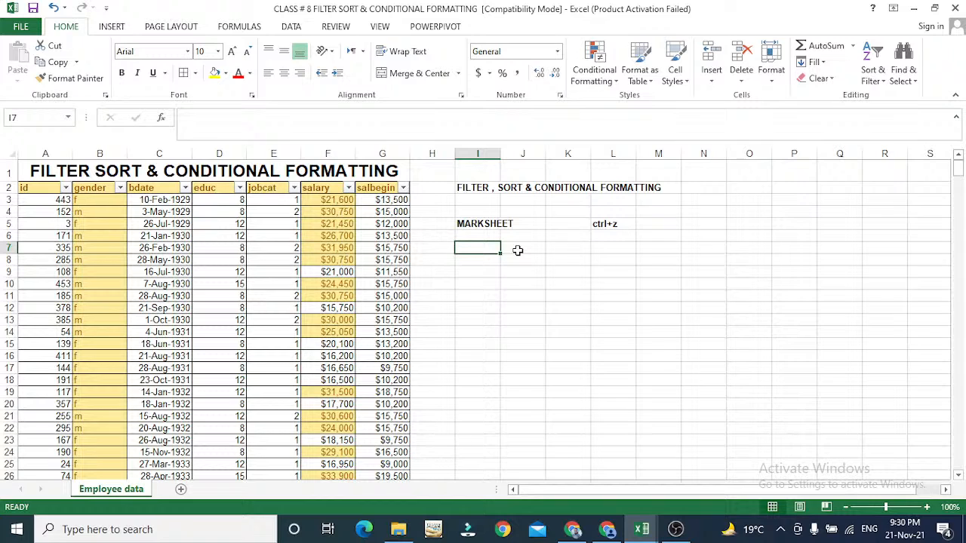
{"action": "key", "text": "alt"}
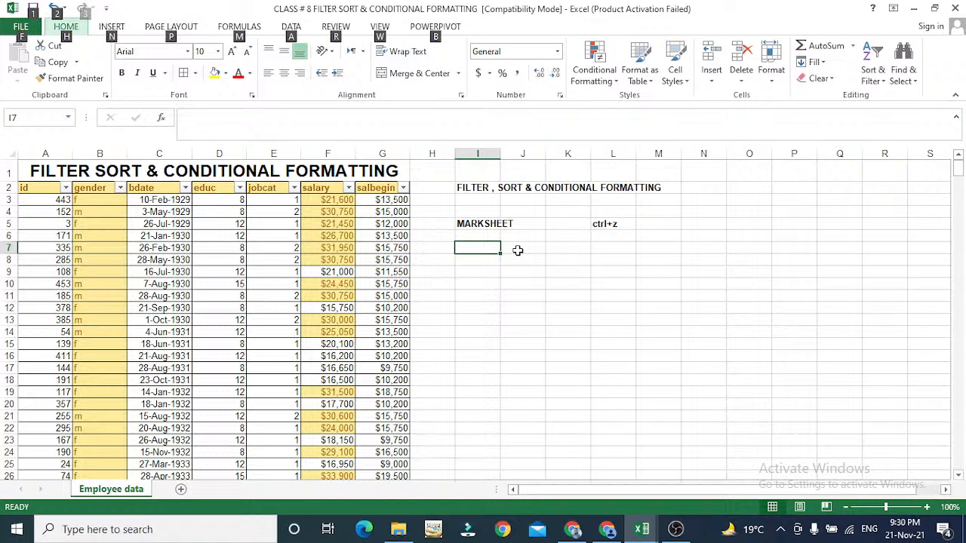
{"action": "key", "text": "alt"}
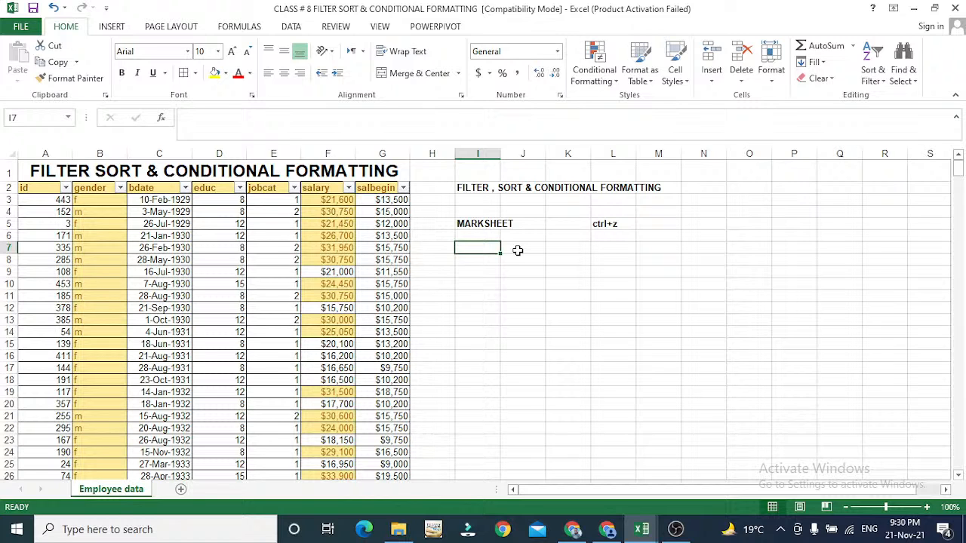
Step: Switch to the browser and review the STUDENTS MARKSHEET assignment PDF open in Google Drive
{"action": "key", "text": "alt+Tab"}
{"action": "key", "text": "alt+Tab"}
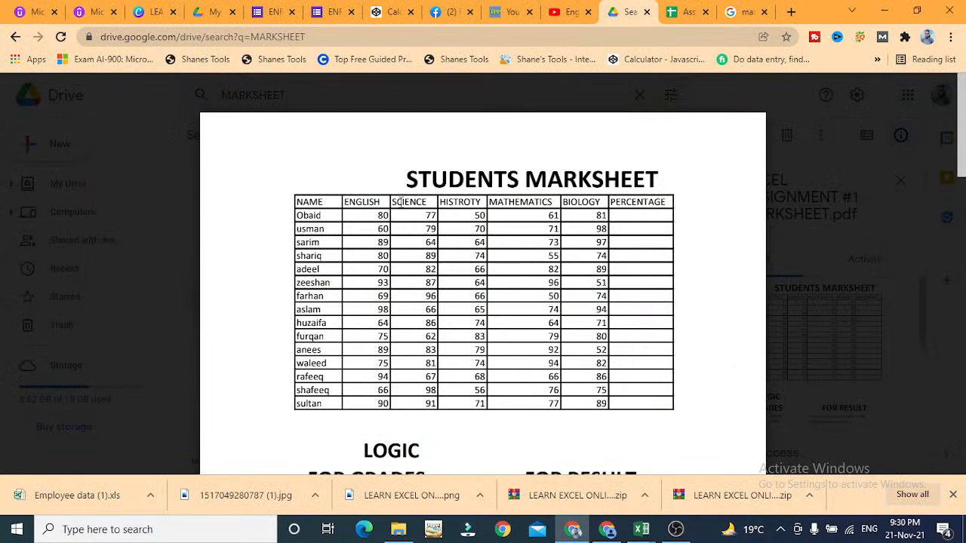
{"action": "left_click_drag", "start_coordinate": [408, 175], "coordinate": [658, 181]}
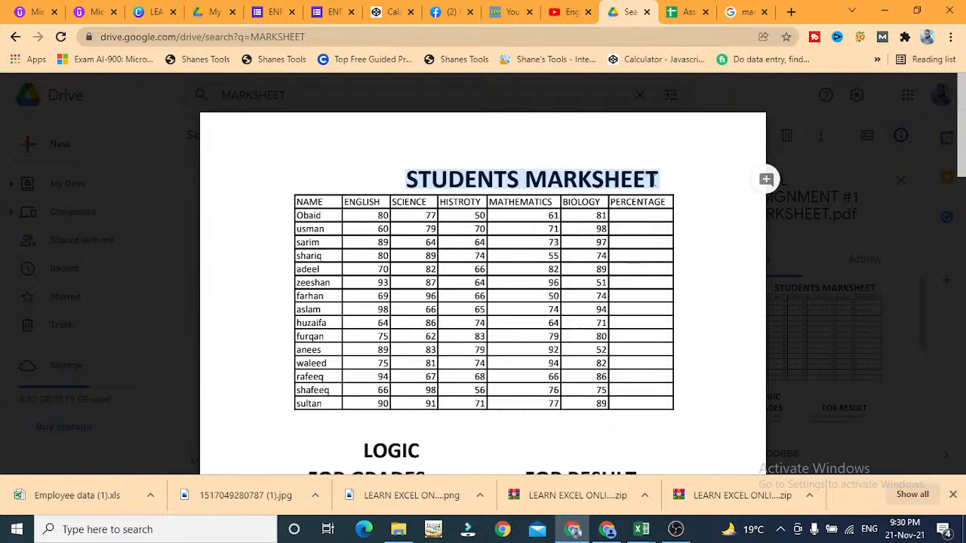
{"action": "left_click", "coordinate": [411, 189]}
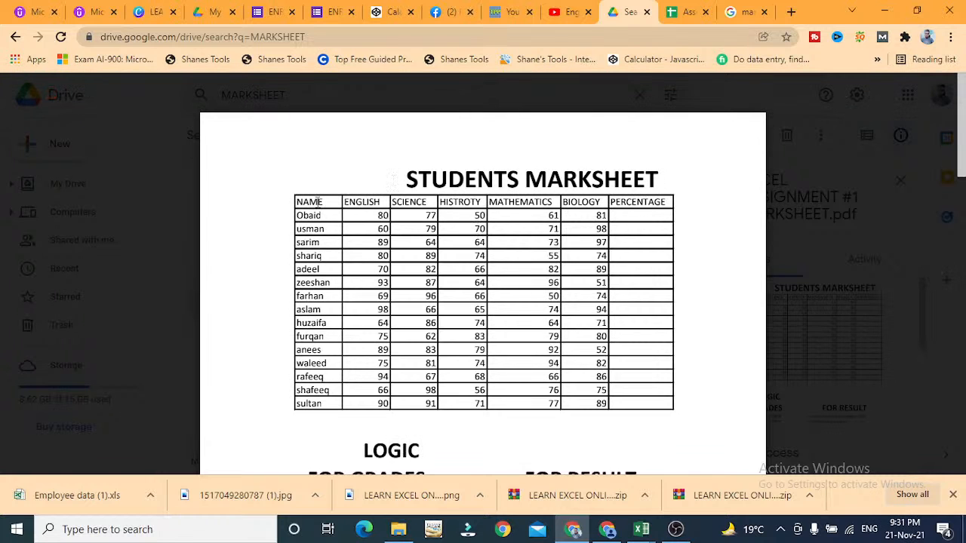
Step: Switch back to Excel and add a new worksheet for the marksheet, checking the assignment's title in the browser
{"action": "key", "text": "alt+Tab"}
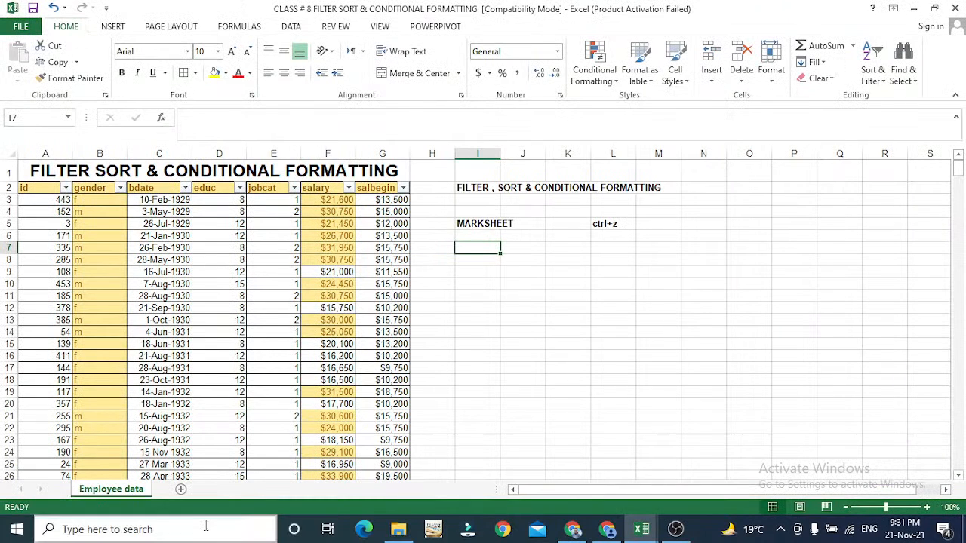
{"action": "left_click", "coordinate": [180, 492]}
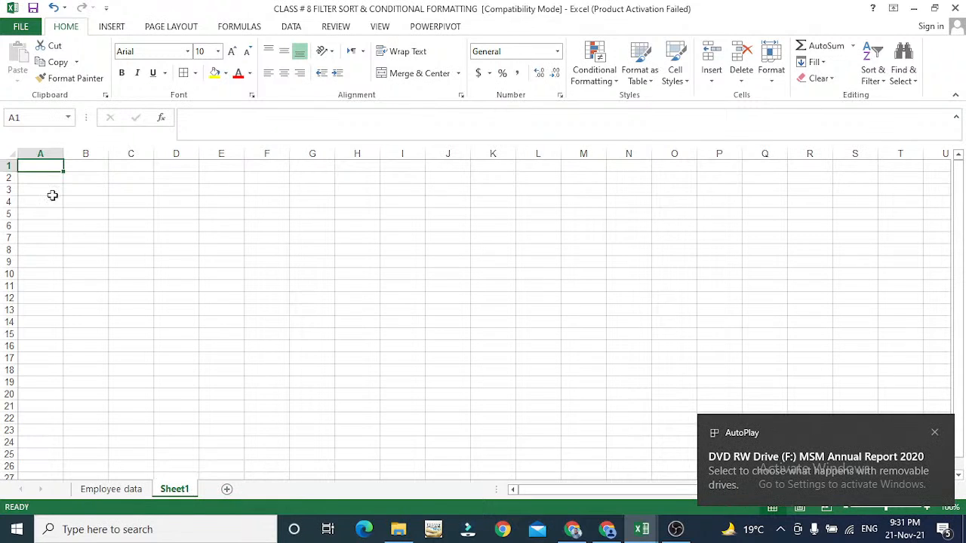
{"action": "key", "text": "alt+Tab"}
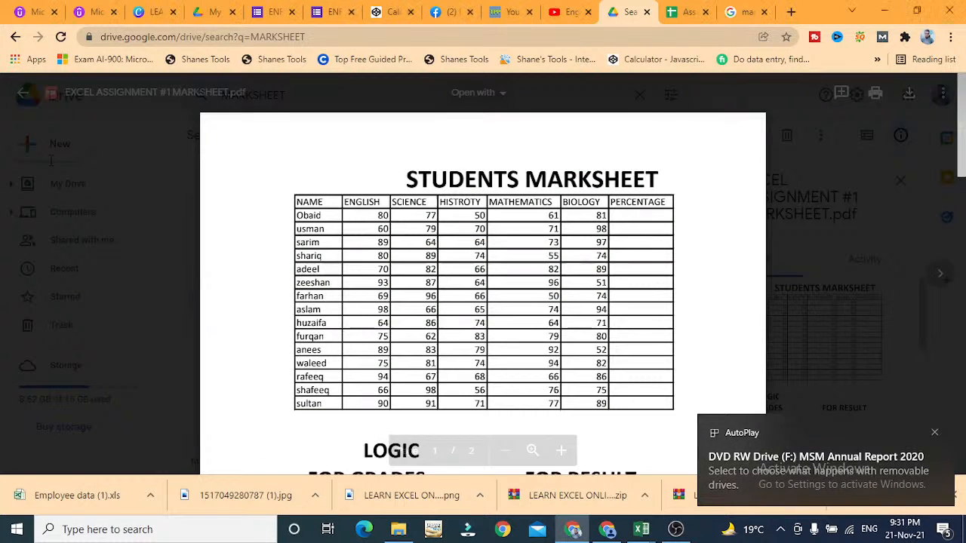
{"action": "key", "text": "alt+Tab"}
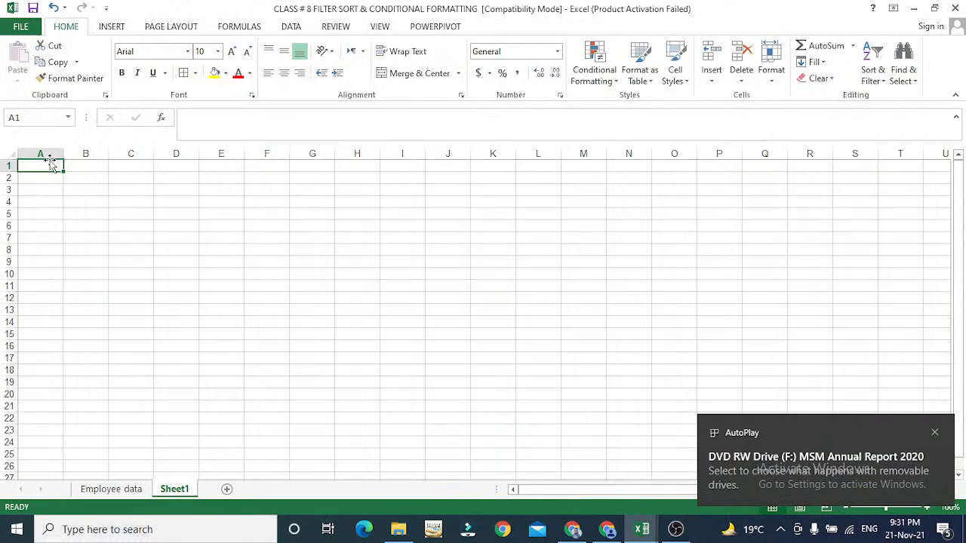
Step: Enter the title STUDENT MARSHEET in cell A1 of the new sheet
{"action": "type", "text": "s"}
{"action": "key", "text": "BackSpace"}
{"action": "type", "text": "STUDENT MAR"}
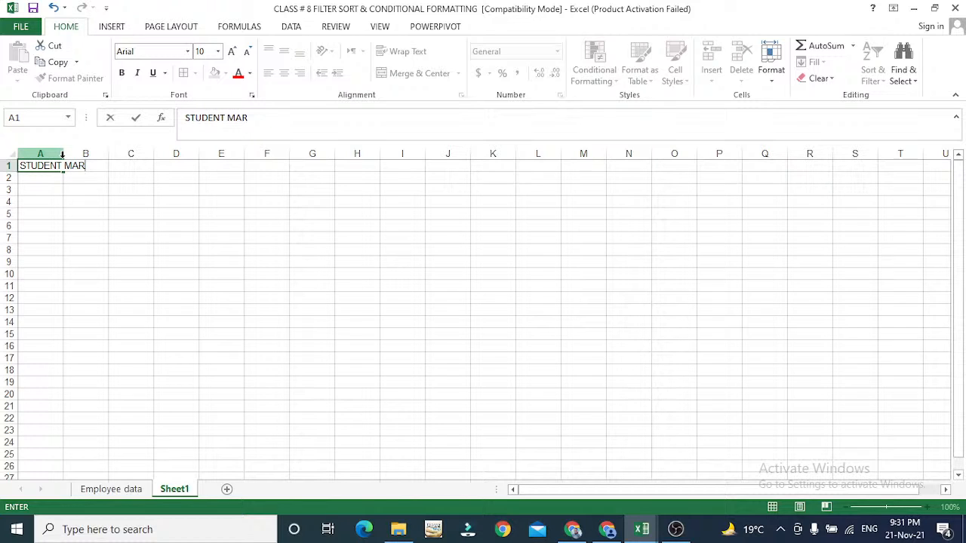
{"action": "type", "text": "SHEET"}
{"action": "key", "text": "Return"}
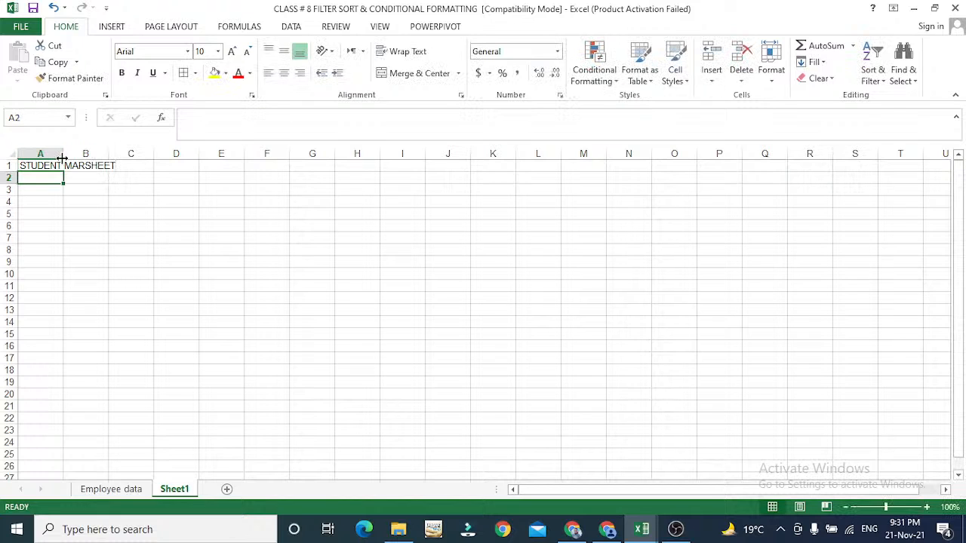
Step: Merge and center the title across cells A1 to I1
{"action": "key", "text": "Up"}
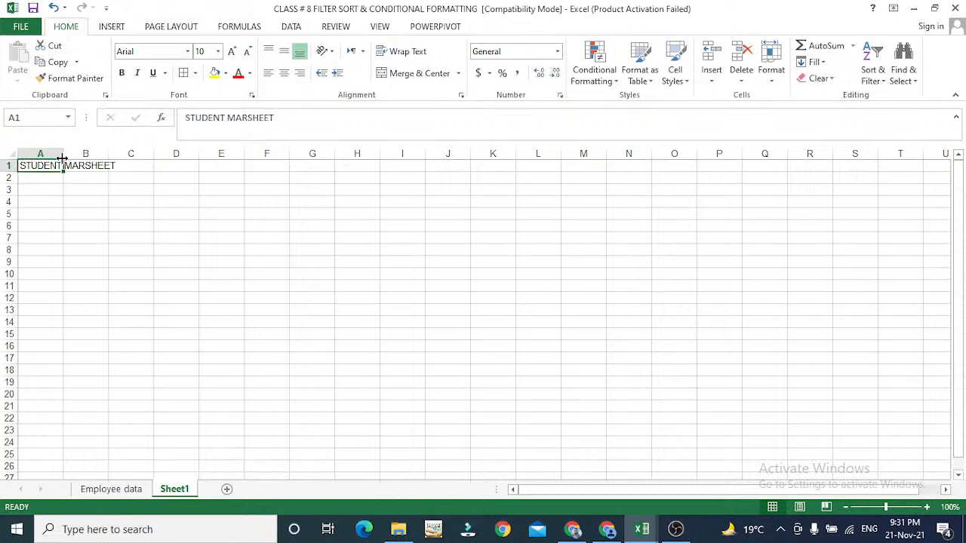
{"action": "key", "text": "shift+Right"}
{"action": "key", "text": "shift+Right"}
{"action": "key", "text": "shift+Right"}
{"action": "key", "text": "shift+Right"}
{"action": "key", "text": "shift+Right"}
{"action": "key", "text": "shift+Right"}
{"action": "key", "text": "shift+Right"}
{"action": "key", "text": "shift+Right"}
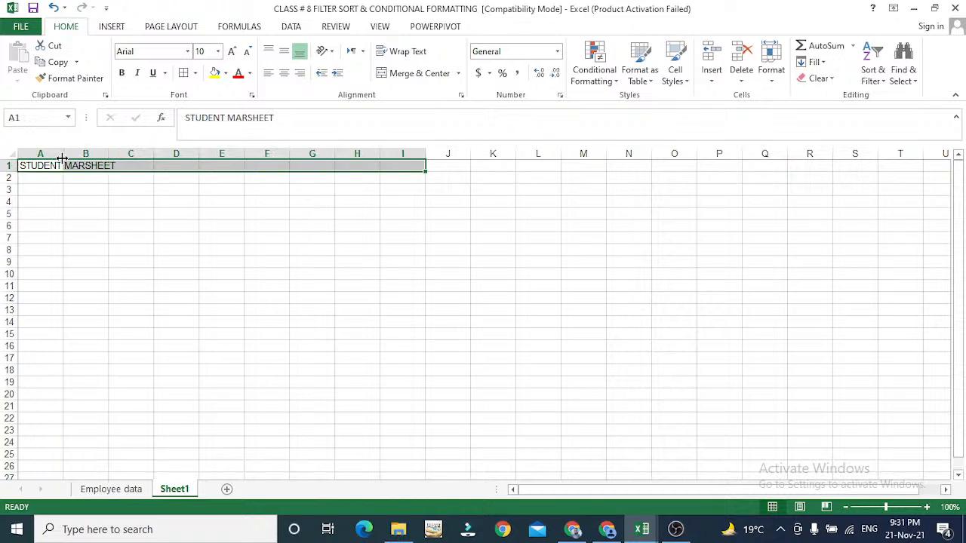
{"action": "left_click", "coordinate": [404, 75]}
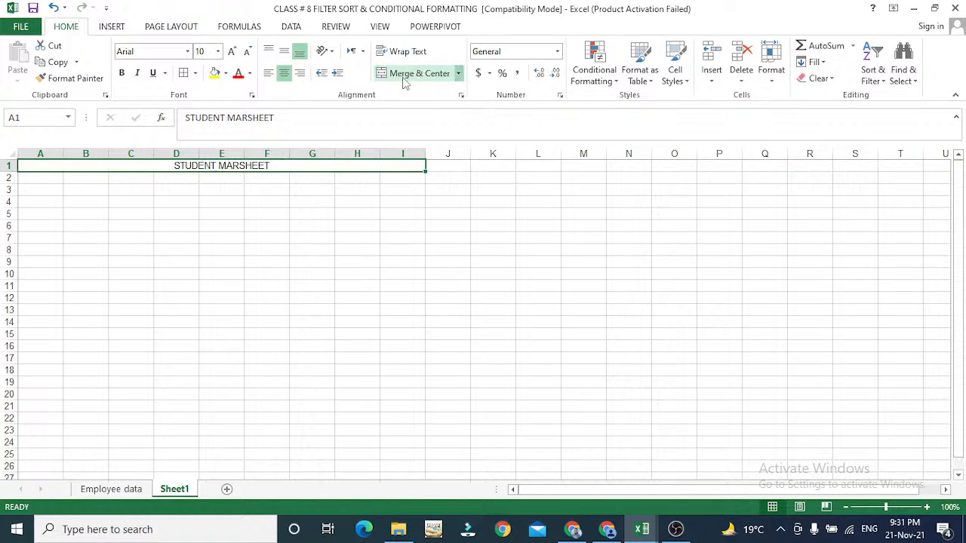
Step: Set the merged title's font size to 20 and make it bold
{"action": "left_click", "coordinate": [217, 53]}
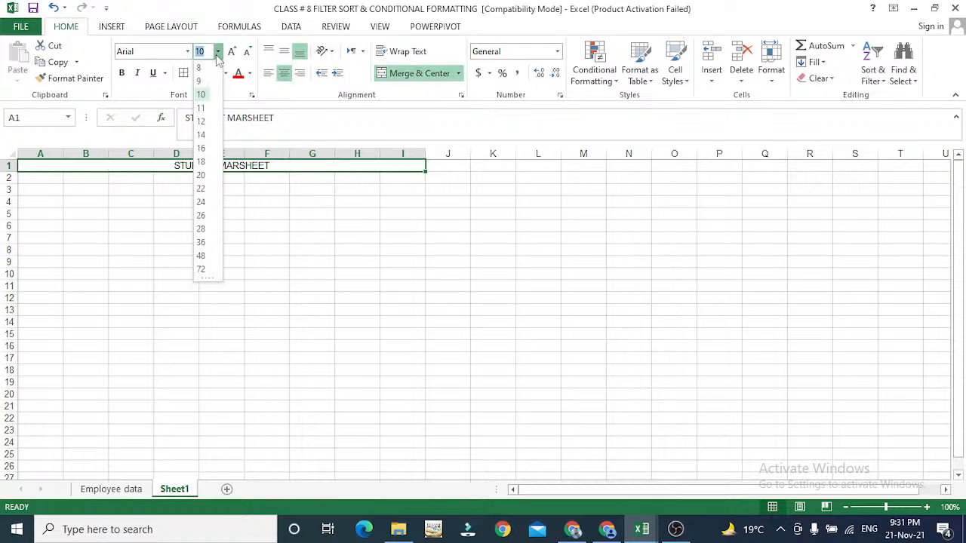
{"action": "left_click", "coordinate": [201, 175]}
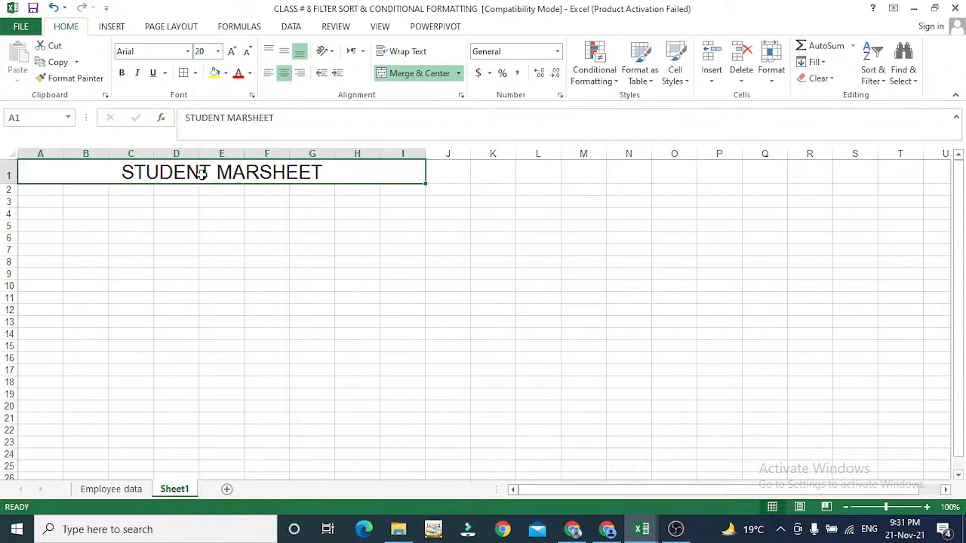
{"action": "key", "text": "ctrl+b"}
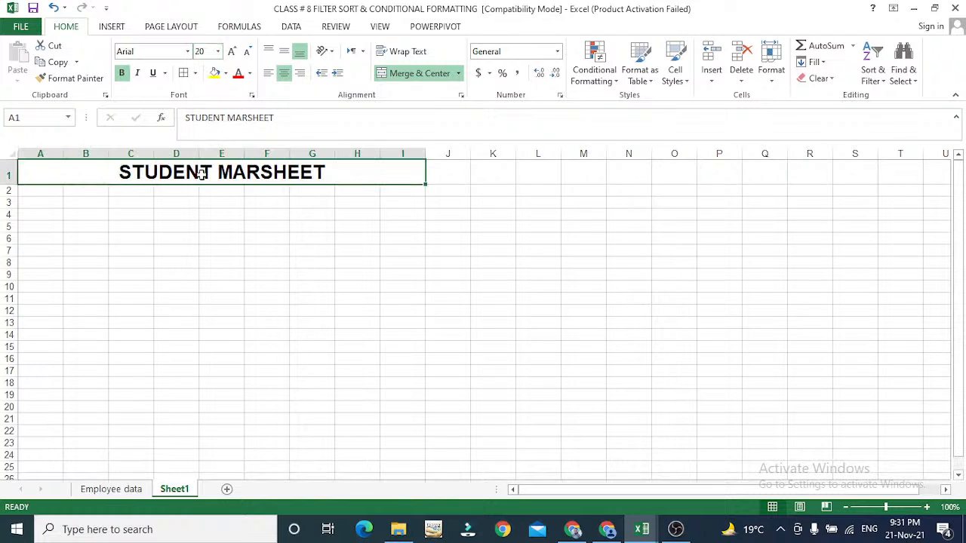
{"action": "key", "text": "Return"}
{"action": "key", "text": "Return"}
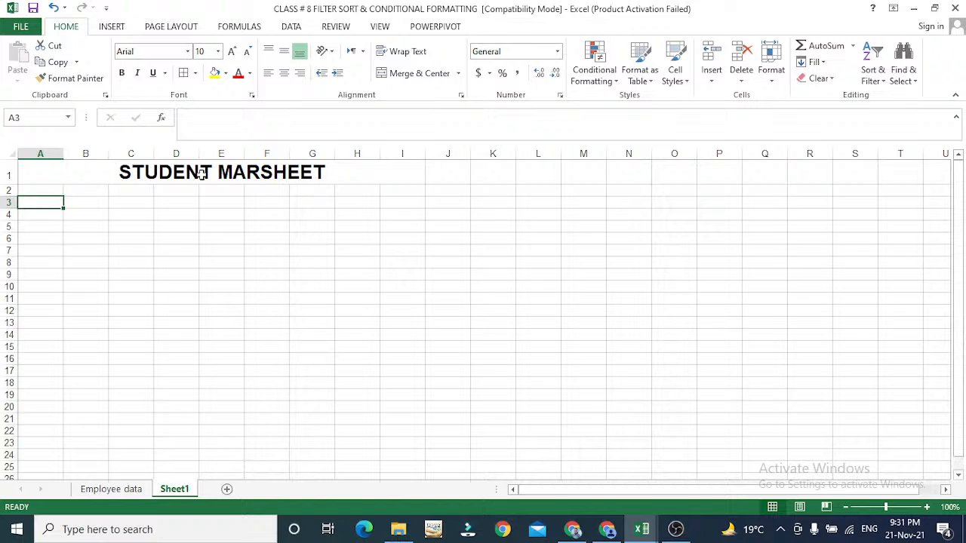
Step: Enter the headers NAME, ENGLISH and SCIENCE in cells B3 to D3, following the assignment PDF in the browser
{"action": "key", "text": "alt+Tab"}
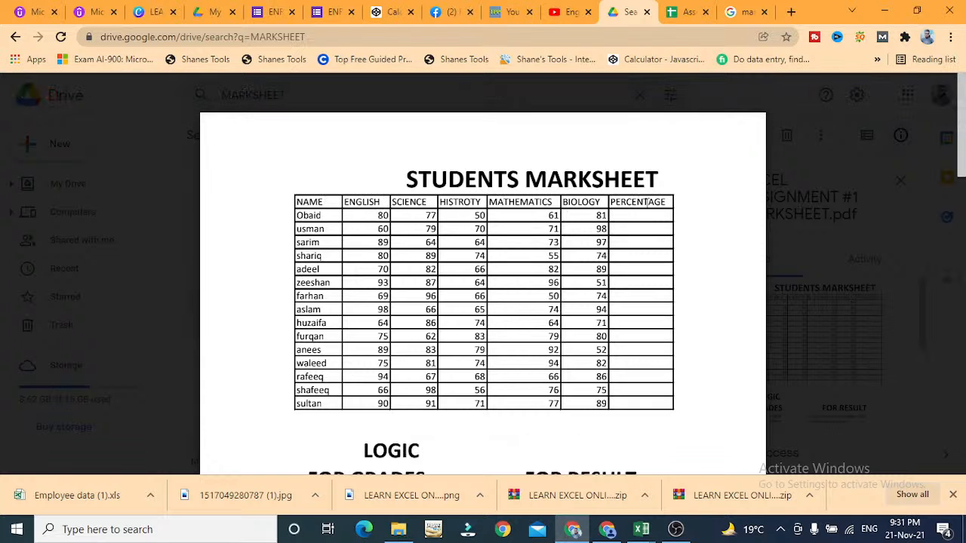
{"action": "key", "text": "alt+Tab"}
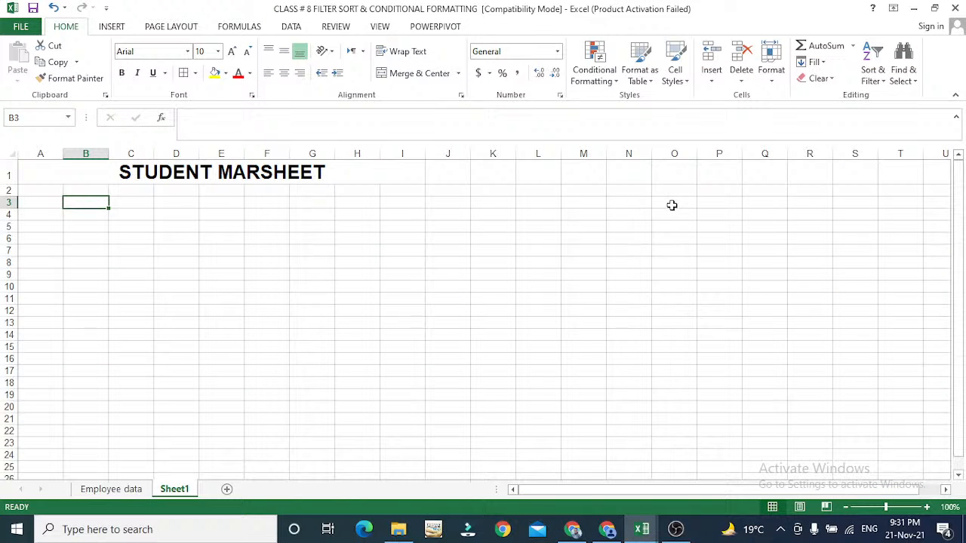
{"action": "type", "text": "NAC"}
{"action": "key", "text": "BackSpace"}
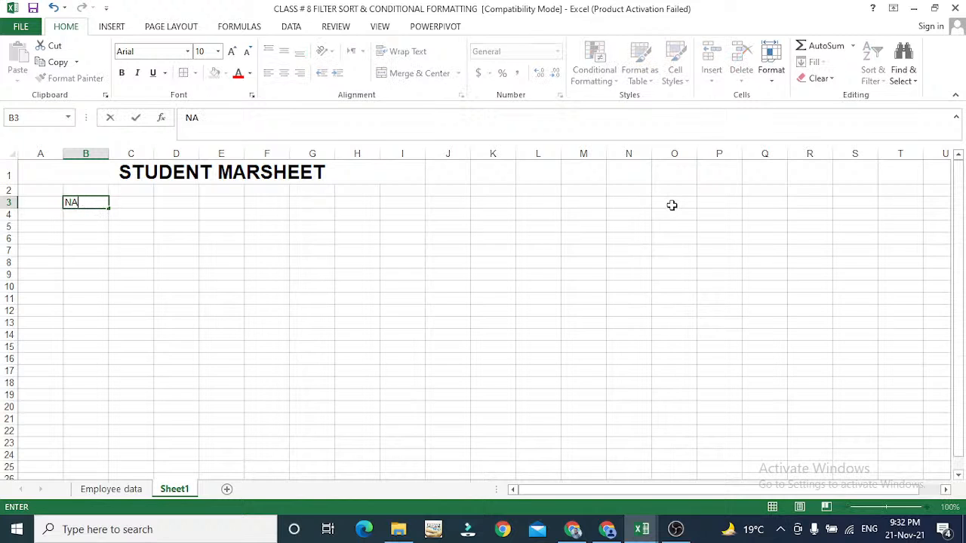
{"action": "type", "text": "ME"}
{"action": "key", "text": "Tab"}
{"action": "type", "text": "E"}
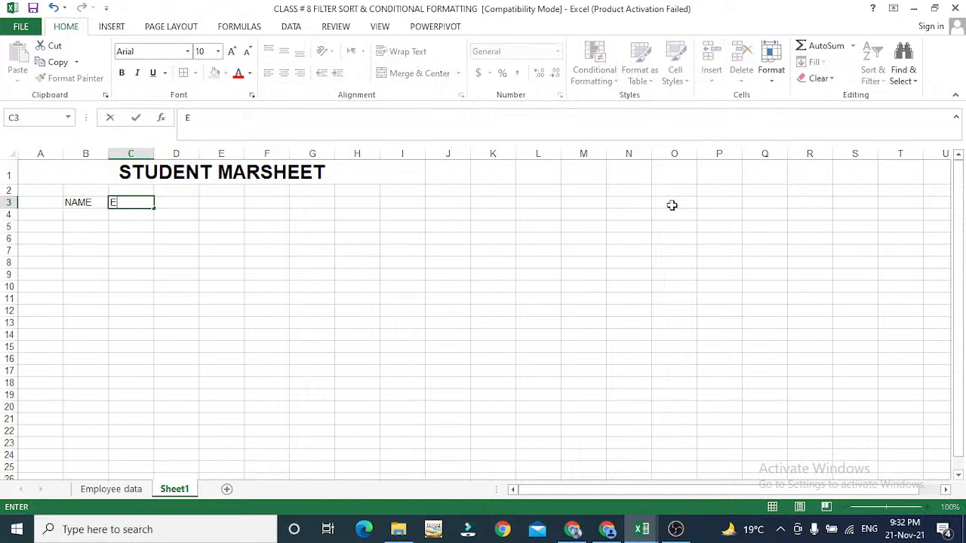
{"action": "type", "text": "NGLISH"}
{"action": "key", "text": "Tab"}
{"action": "type", "text": "SC"}
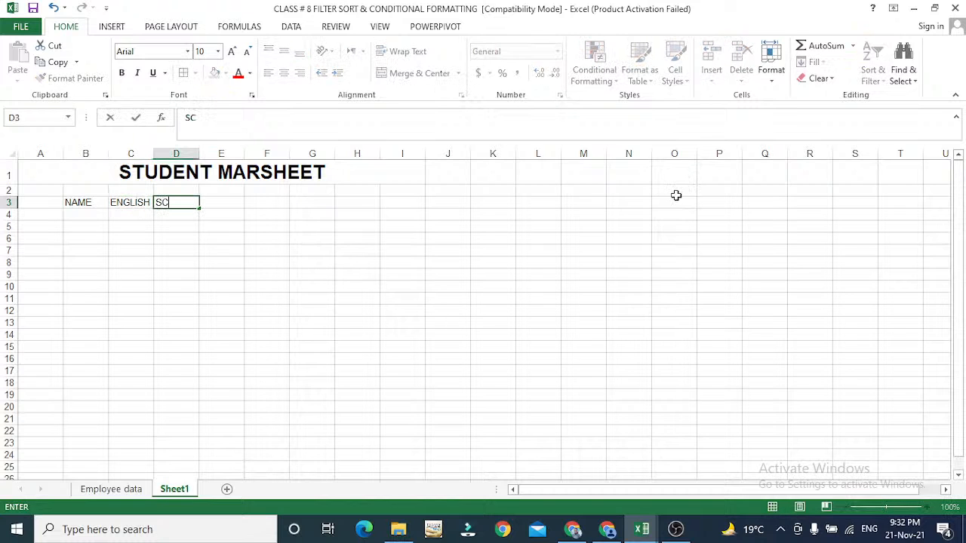
{"action": "type", "text": "IENCE"}
{"action": "key", "text": "Tab"}
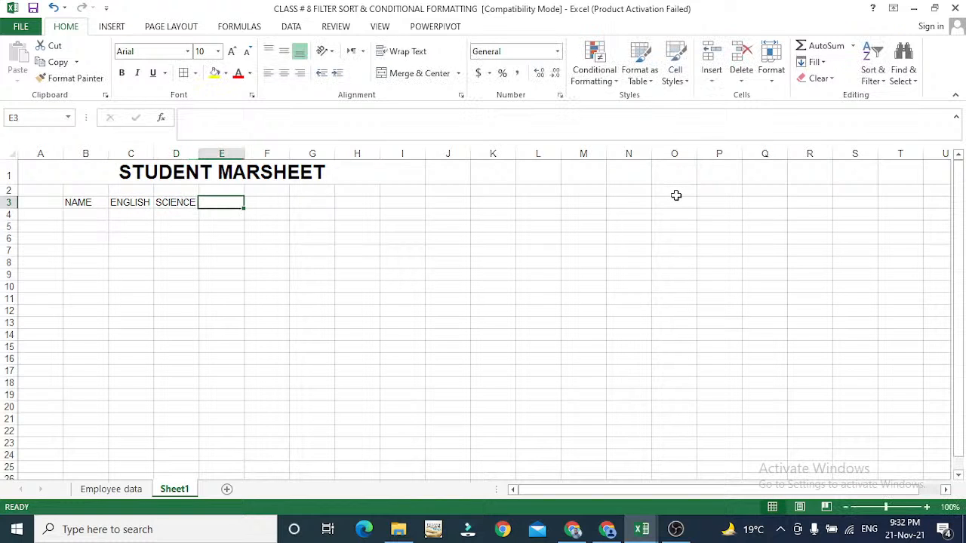
Step: Enter the headers HISTORY and MATHEMATICS in cells E3 and F3, checking the subject order in the assignment PDF
{"action": "type", "text": "HISTORY"}
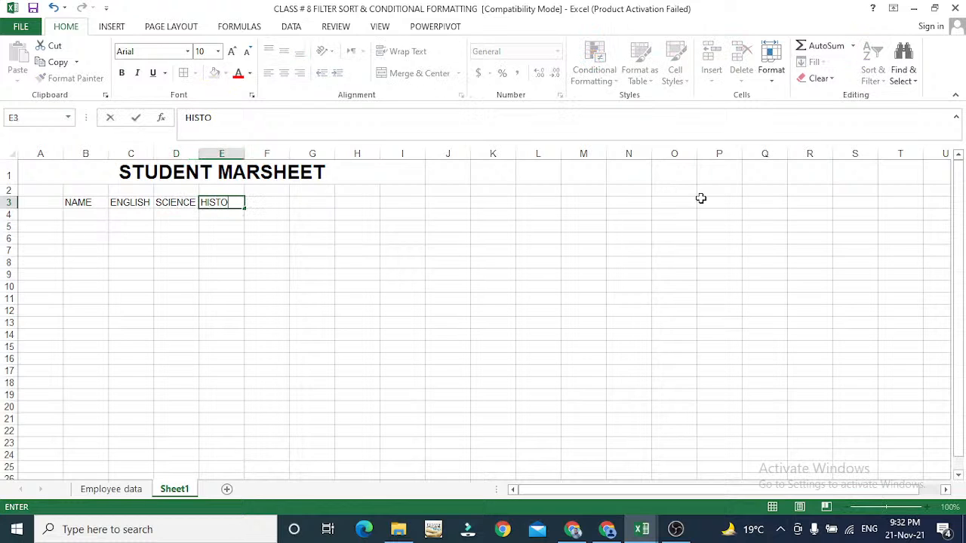
{"action": "key", "text": "Tab"}
{"action": "type", "text": "B"}
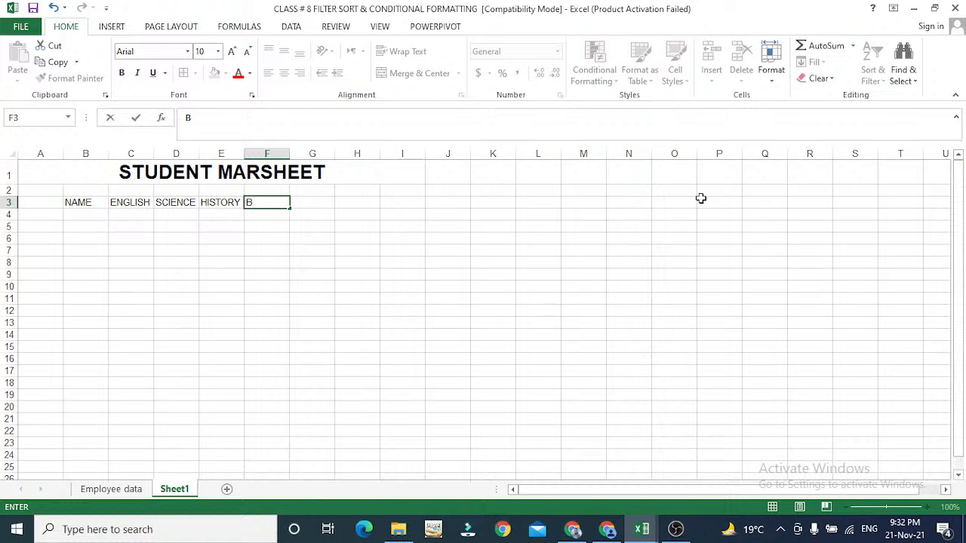
{"action": "key", "text": "BackSpace"}
{"action": "key", "text": "alt+Tab"}
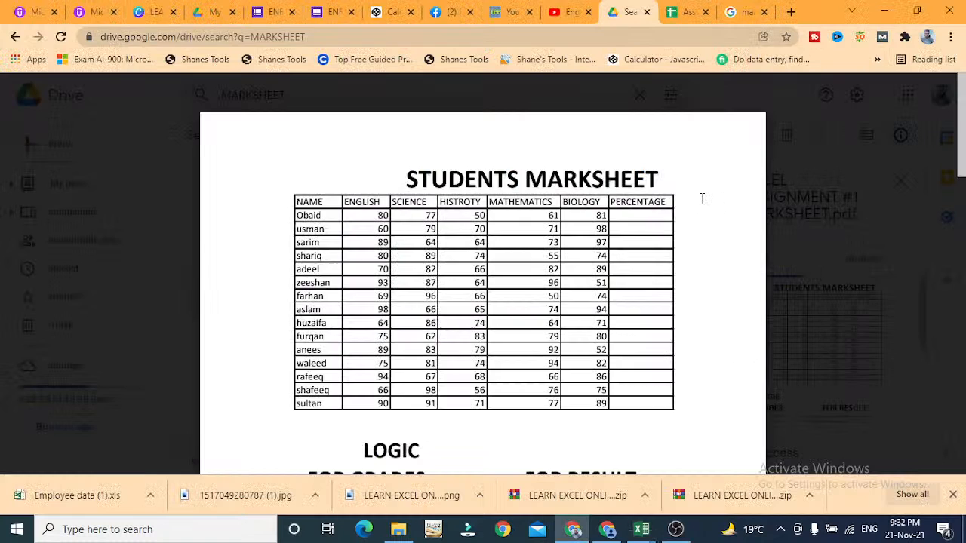
{"action": "key", "text": "alt+Tab"}
{"action": "type", "text": "MAH"}
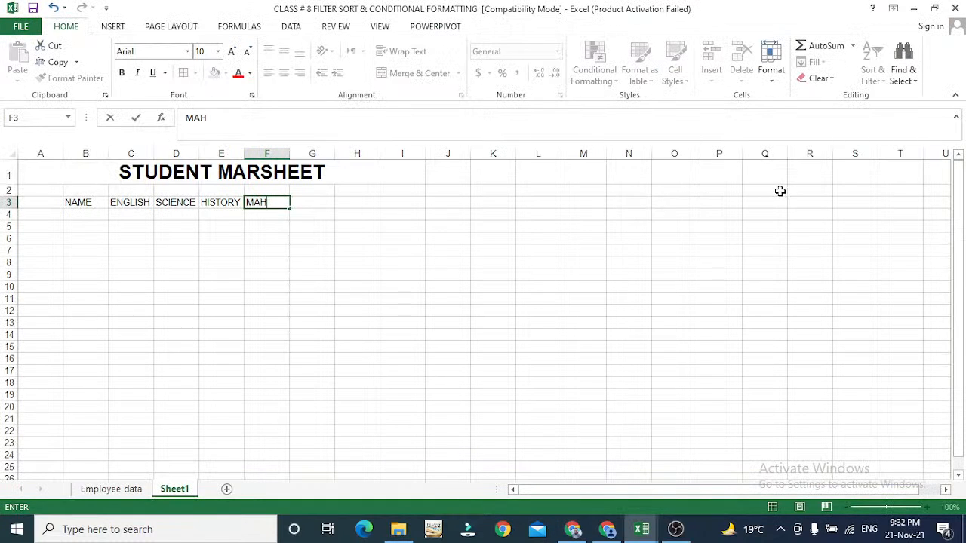
{"action": "key", "text": "BackSpace"}
{"action": "type", "text": "THEMAT"}
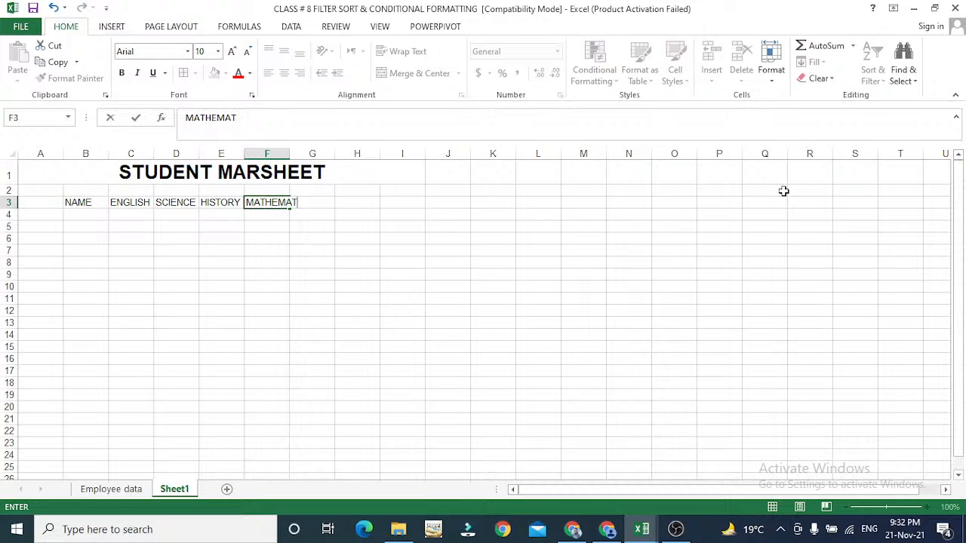
{"action": "type", "text": "ICS"}
{"action": "key", "text": "Tab"}
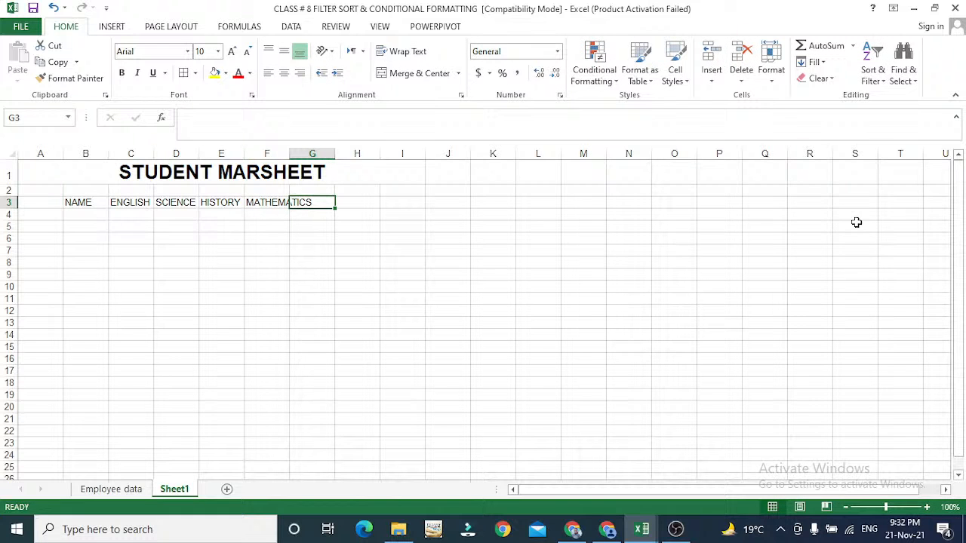
Step: Enter the headers BIOLOGY and PERCENTAGE in cells G3 and H3
{"action": "type", "text": "BIOLOGY"}
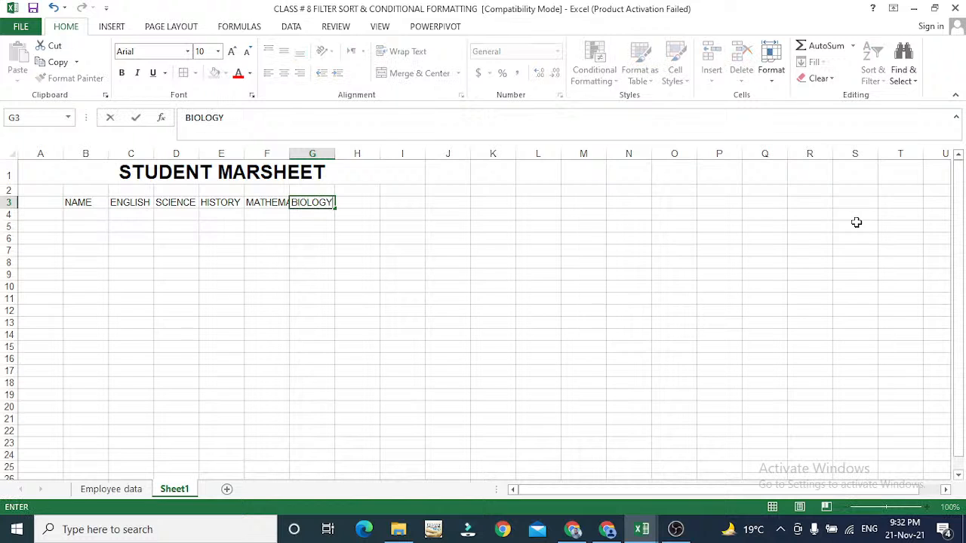
{"action": "key", "text": "Tab"}
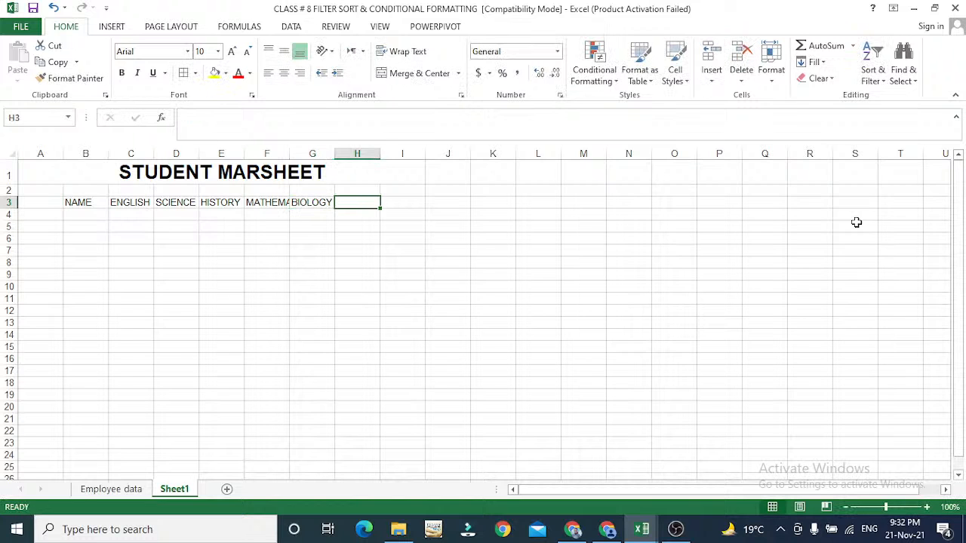
{"action": "type", "text": "PERCENR"}
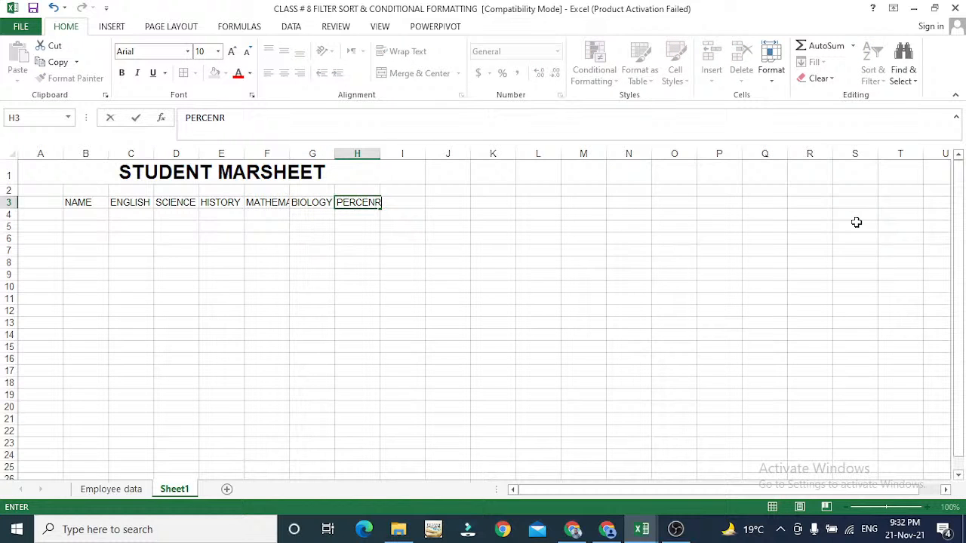
{"action": "key", "text": "BackSpace"}
{"action": "type", "text": "TAGE"}
{"action": "key", "text": "Tab"}
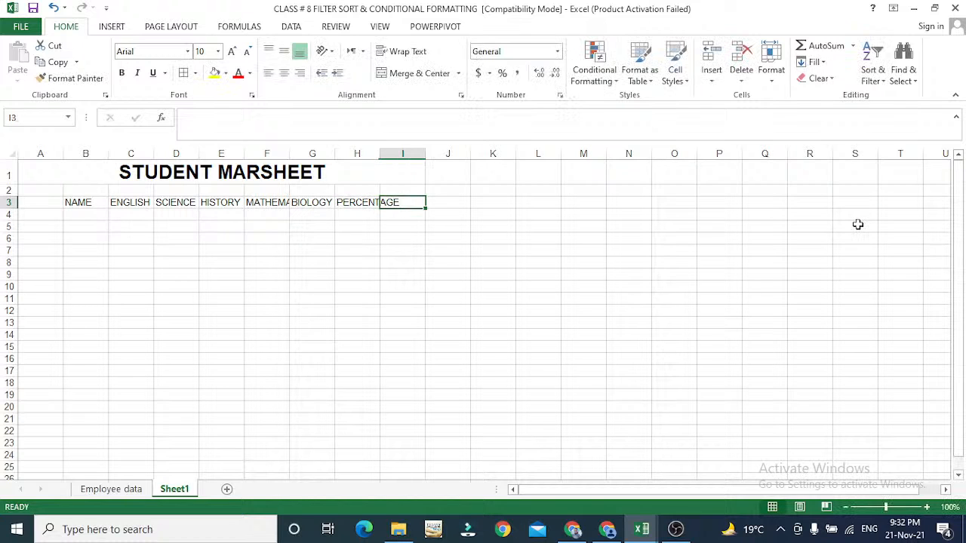
Step: Check the assignment PDF for the remaining columns and enter the headers GRADE and RESULT in cells I3 and J3
{"action": "left_click", "coordinate": [372, 153]}
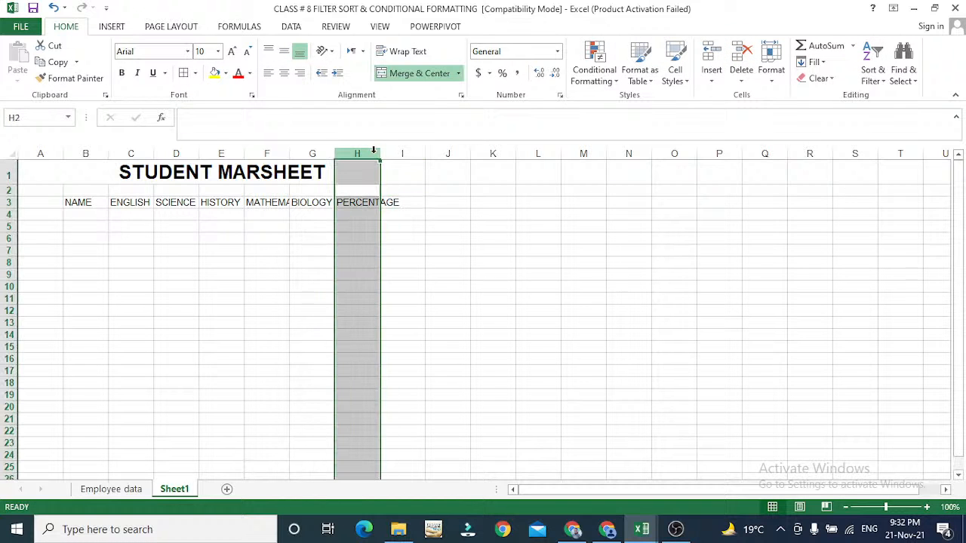
{"action": "key", "text": "alt+Tab"}
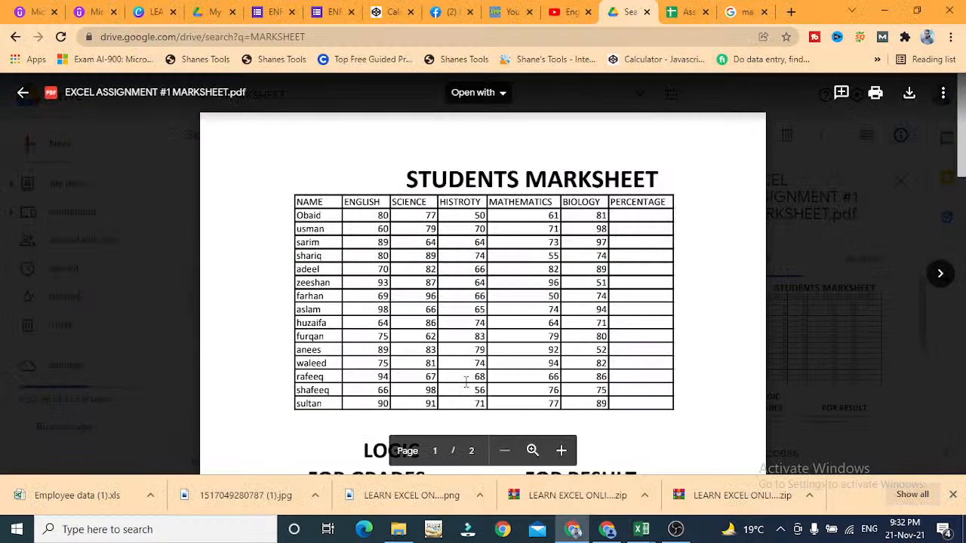
{"action": "scroll", "coordinate": [466, 383], "scroll_direction": "down", "scroll_amount": 4}
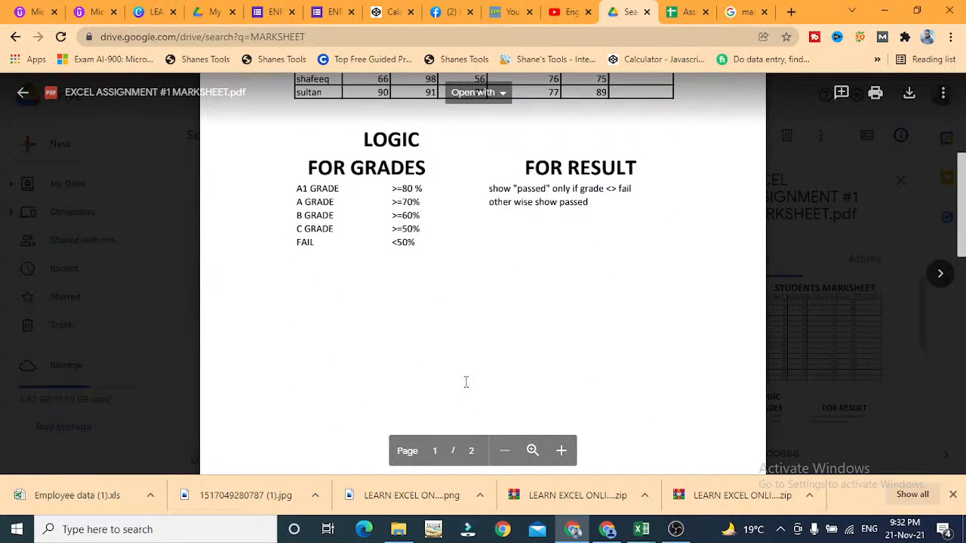
{"action": "scroll", "coordinate": [465, 383], "scroll_direction": "down", "scroll_amount": 5}
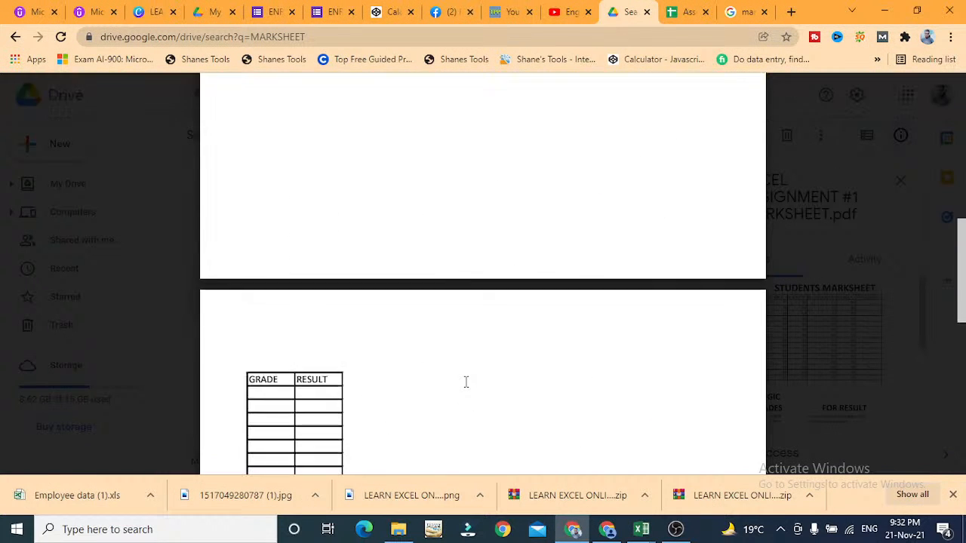
{"action": "key", "text": "alt+Tab"}
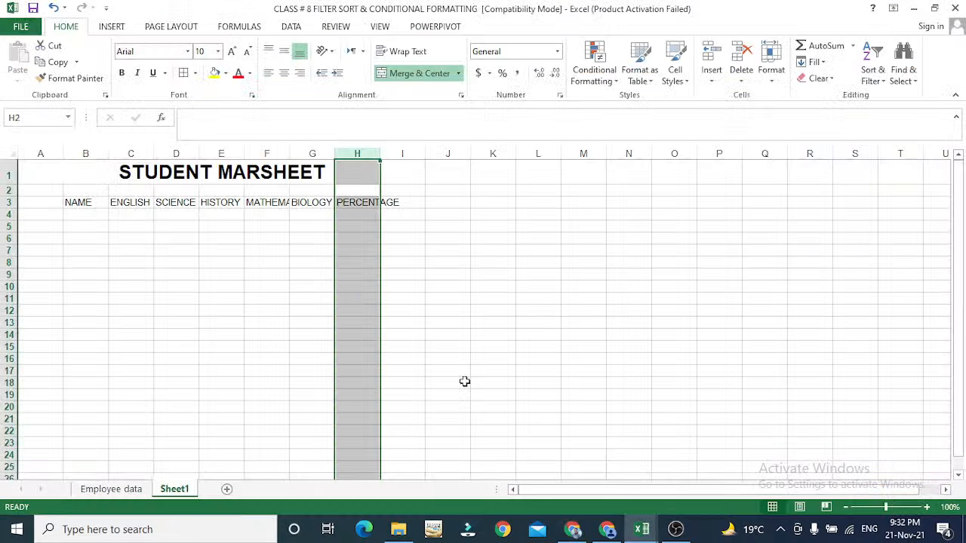
{"action": "left_click", "coordinate": [402, 200]}
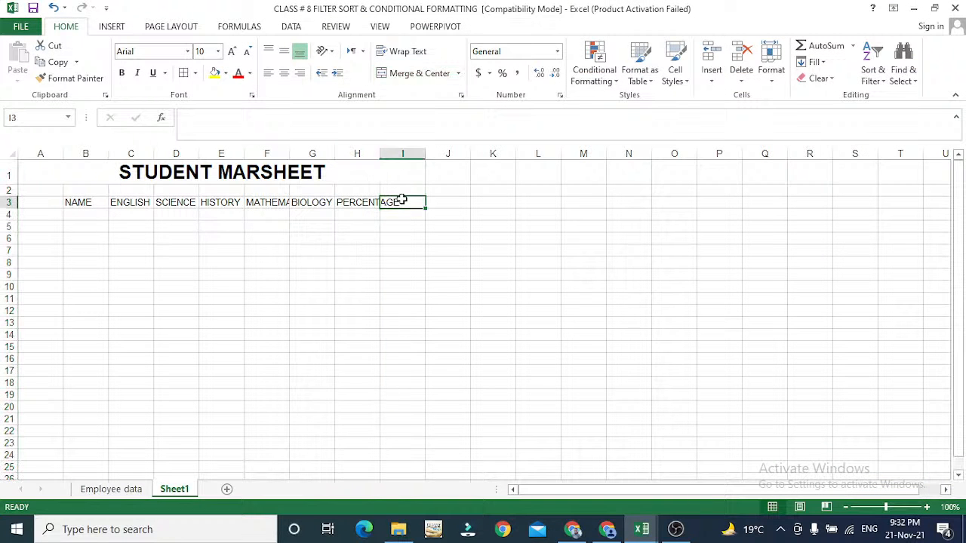
{"action": "type", "text": "GRADE"}
{"action": "key", "text": "Tab"}
{"action": "type", "text": "RESUL"}
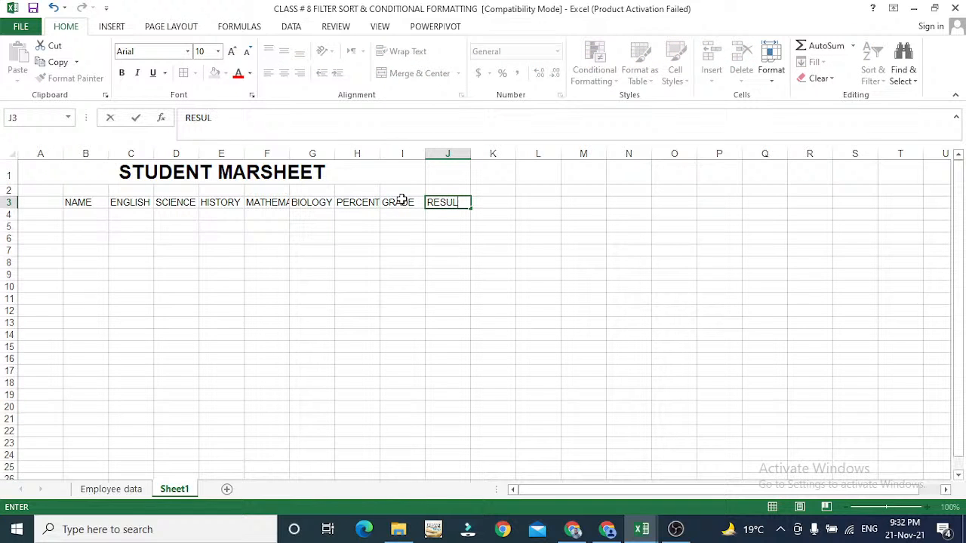
{"action": "type", "text": "T"}
Step: Look up the student list in the assignment PDF and enter the first student's name in cell B4
{"action": "left_click", "coordinate": [91, 153]}
{"action": "left_click", "coordinate": [93, 215]}
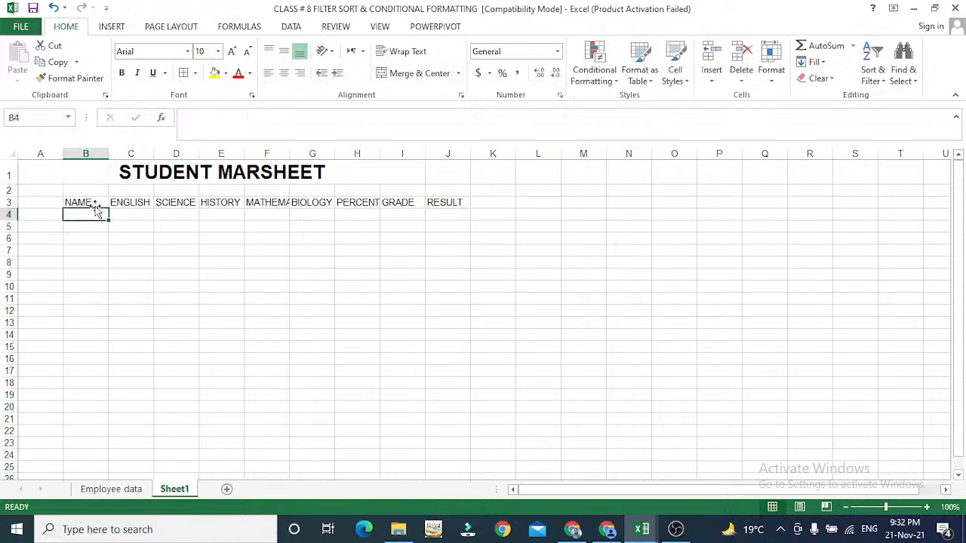
{"action": "key", "text": "alt+Tab"}
{"action": "scroll", "coordinate": [94, 208], "scroll_direction": "up", "scroll_amount": 3}
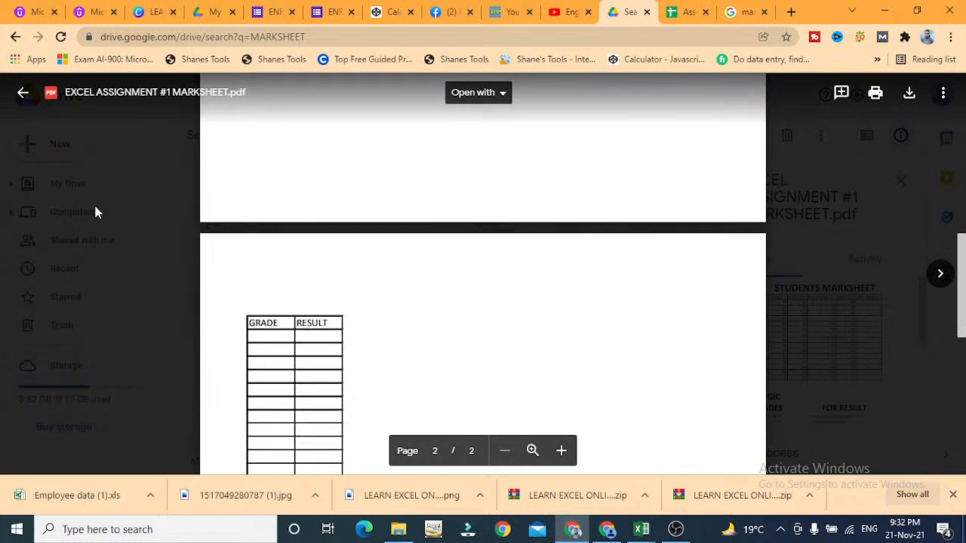
{"action": "scroll", "coordinate": [94, 202], "scroll_direction": "up", "scroll_amount": 5}
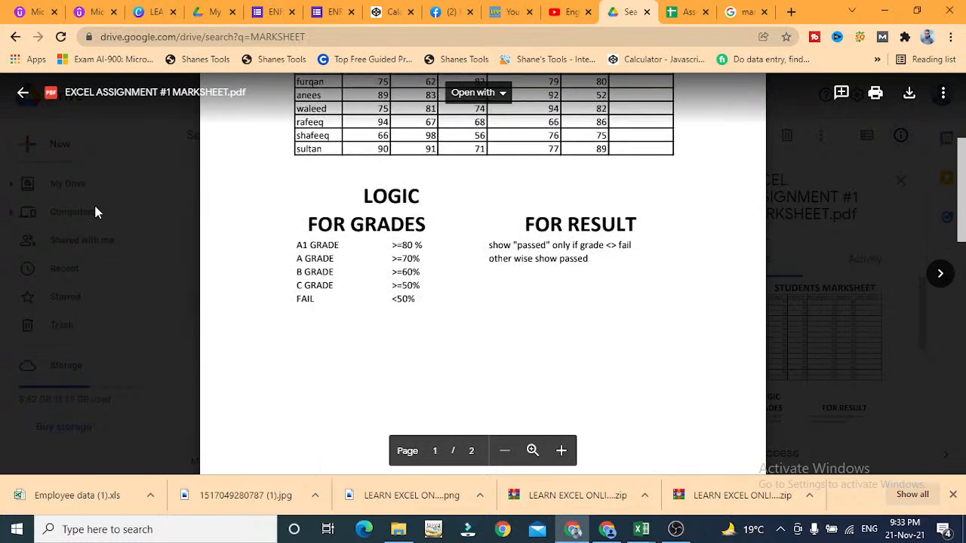
{"action": "key", "text": "alt+Tab"}
{"action": "type", "text": "OBAI"}
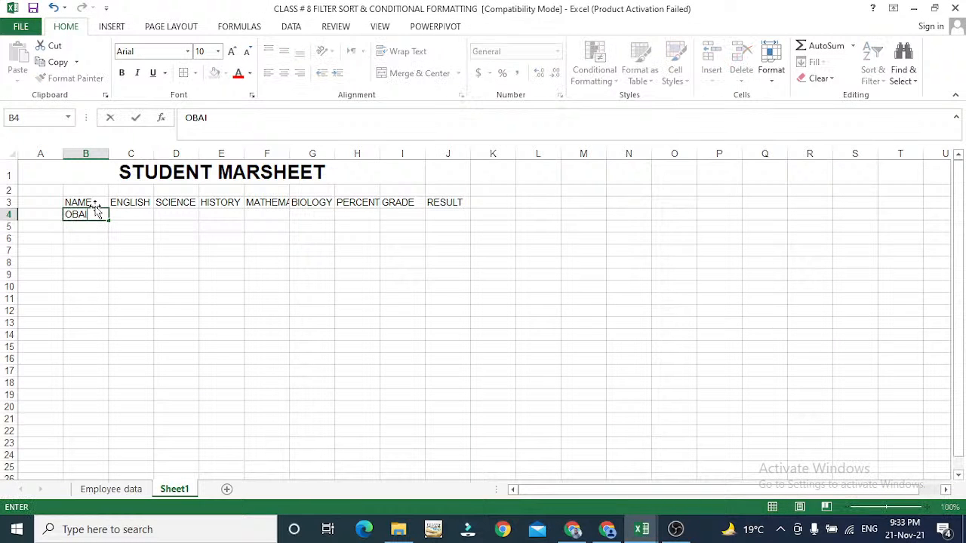
{"action": "type", "text": "D"}
{"action": "key", "text": "Return"}
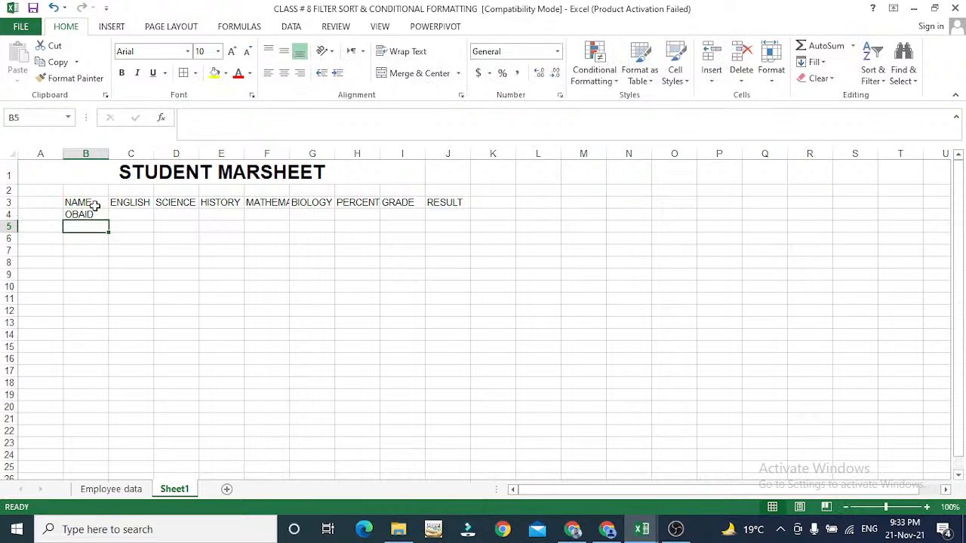
Step: Append the number 1 to the student's name in B4 and fill the numbered series down to B20
{"action": "double_click", "coordinate": [96, 215]}
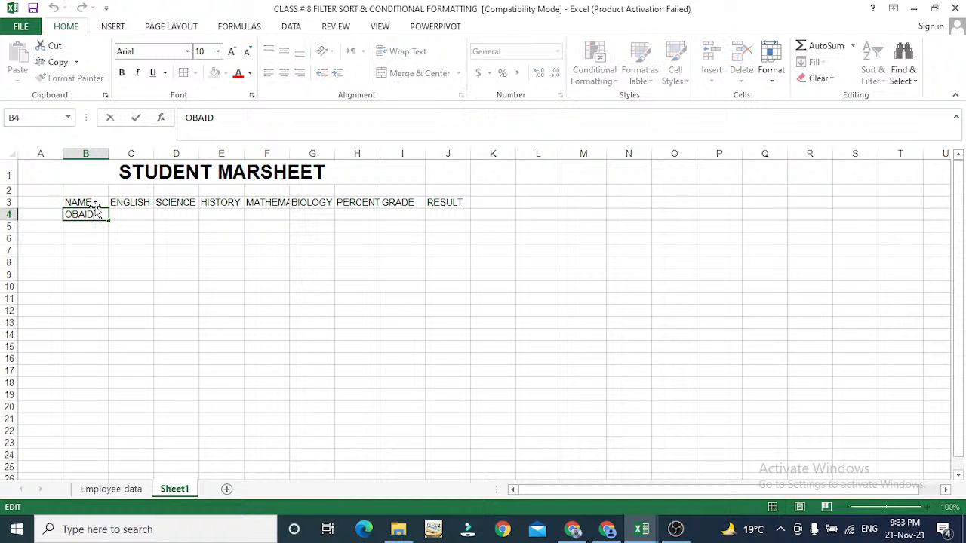
{"action": "type", "text": "1"}
{"action": "key", "text": "Return"}
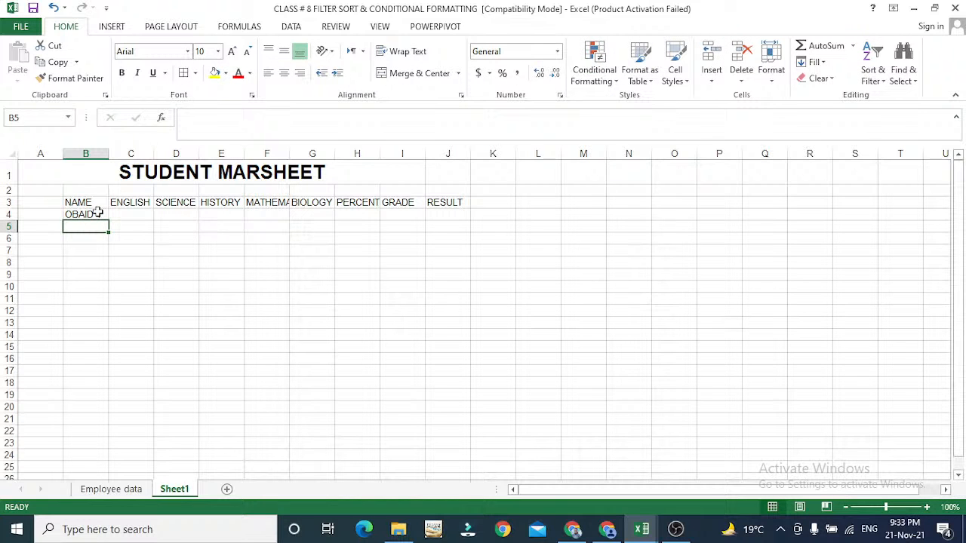
{"action": "left_click", "coordinate": [97, 214]}
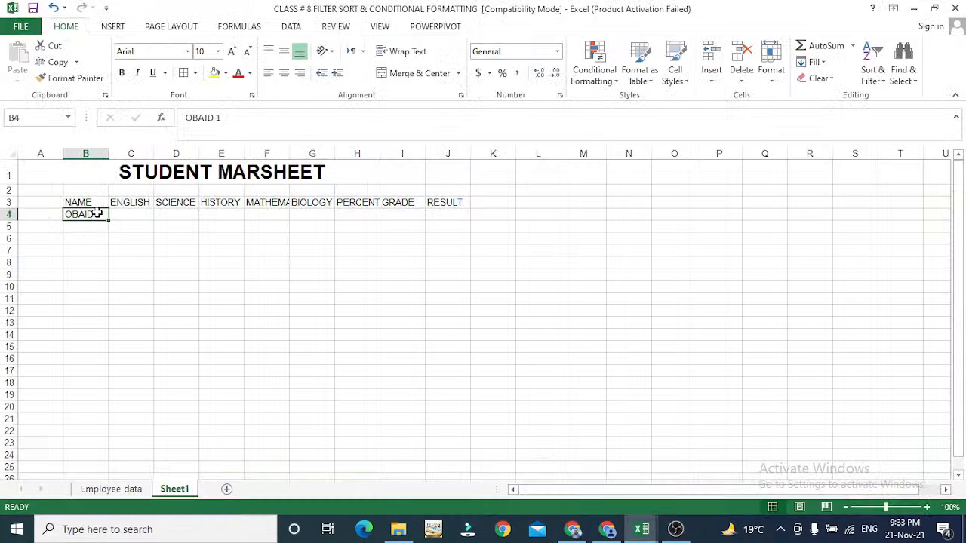
{"action": "left_click_drag", "start_coordinate": [108, 219], "coordinate": [106, 419]}
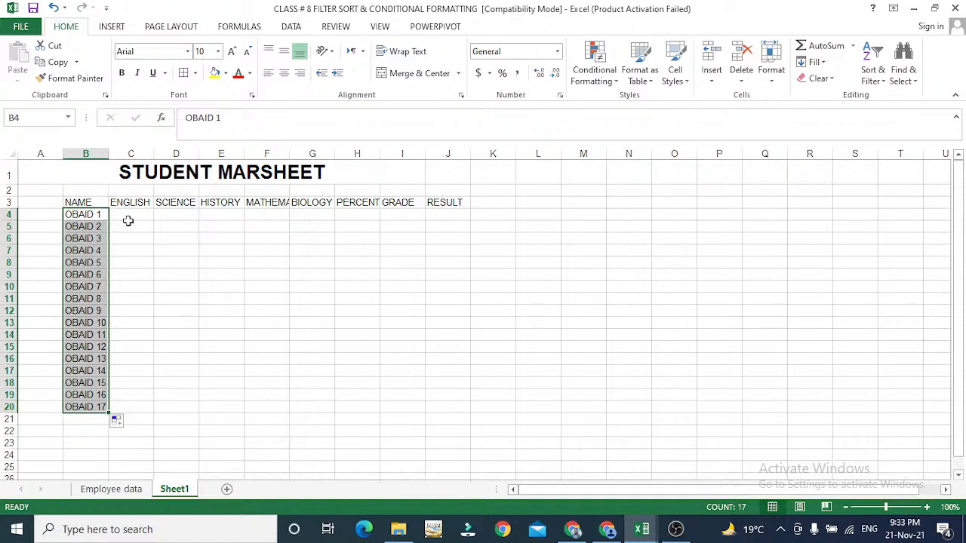
{"action": "type", "text": "X"}
{"action": "key", "text": "Return"}
{"action": "key", "text": "alt+Tab"}
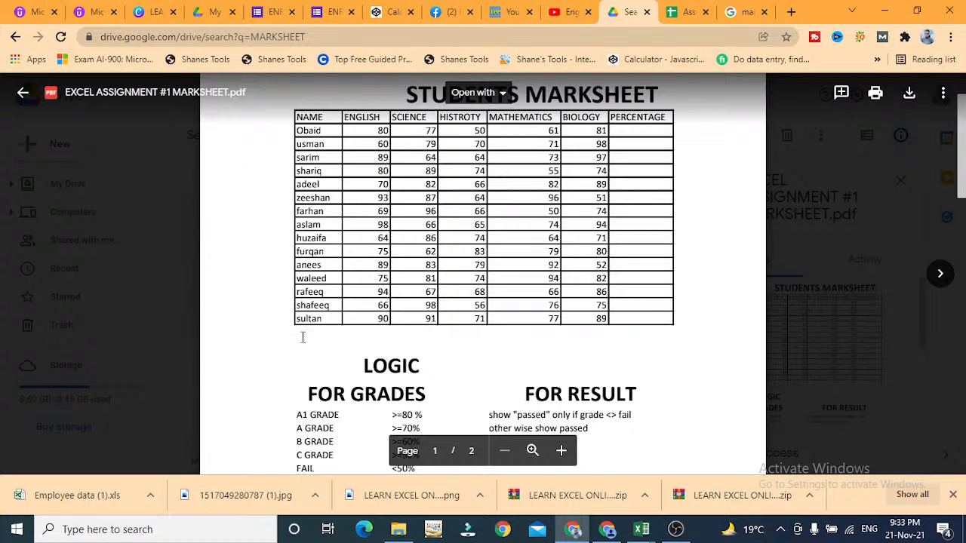
{"action": "key", "text": "alt+Tab"}
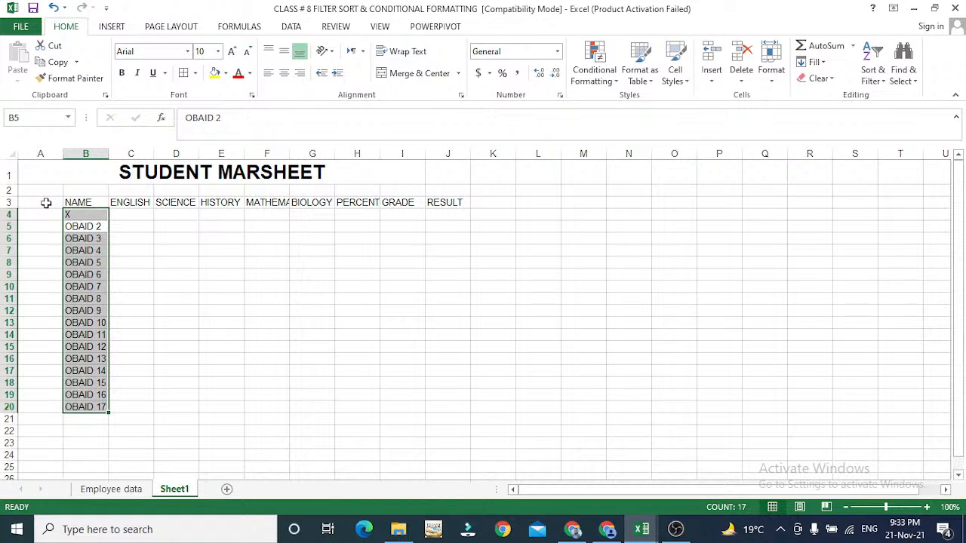
{"action": "key", "text": "ctrl+z"}
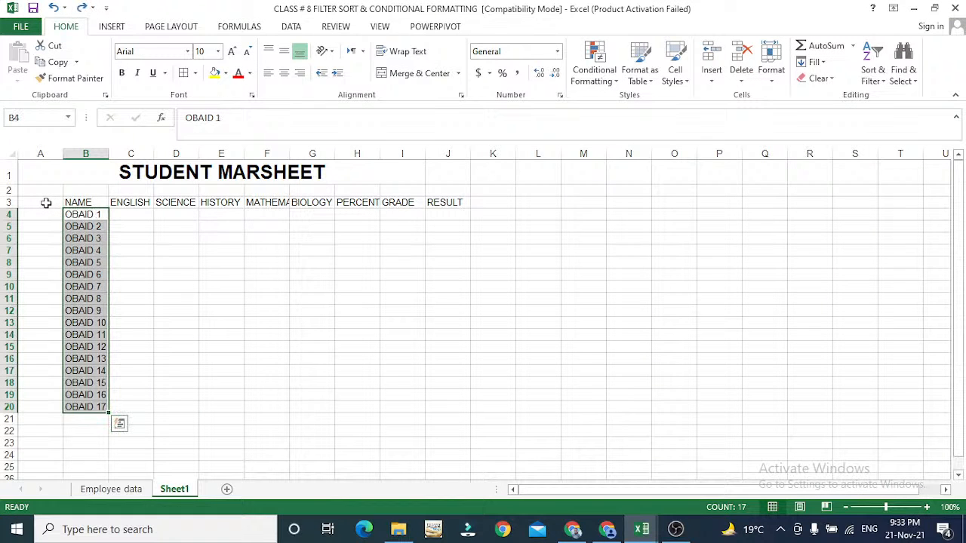
Step: Check the subject marks in the student marksheet table of the assignment PDF, and return to the workbook
{"action": "key", "text": "Right"}
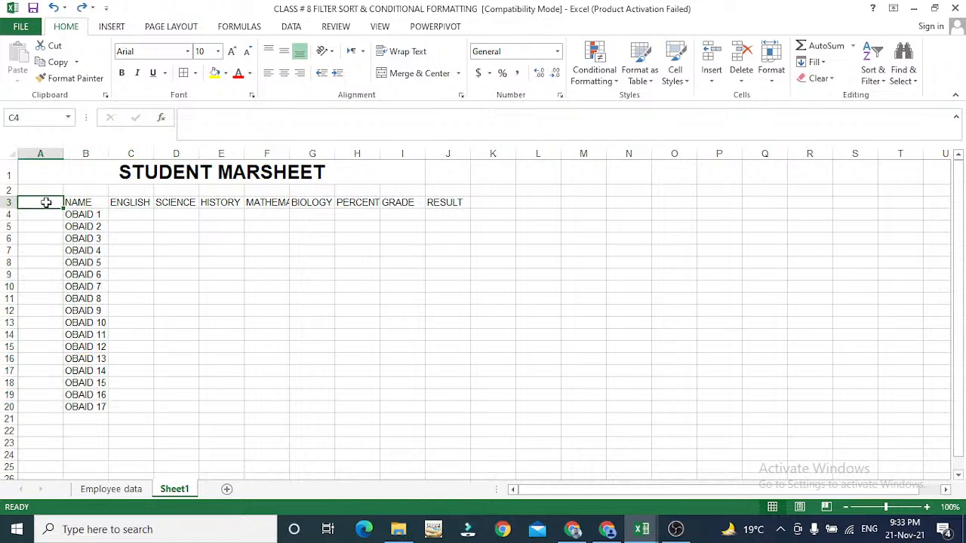
{"action": "key", "text": "alt+Tab"}
{"action": "key", "text": "alt+Tab"}
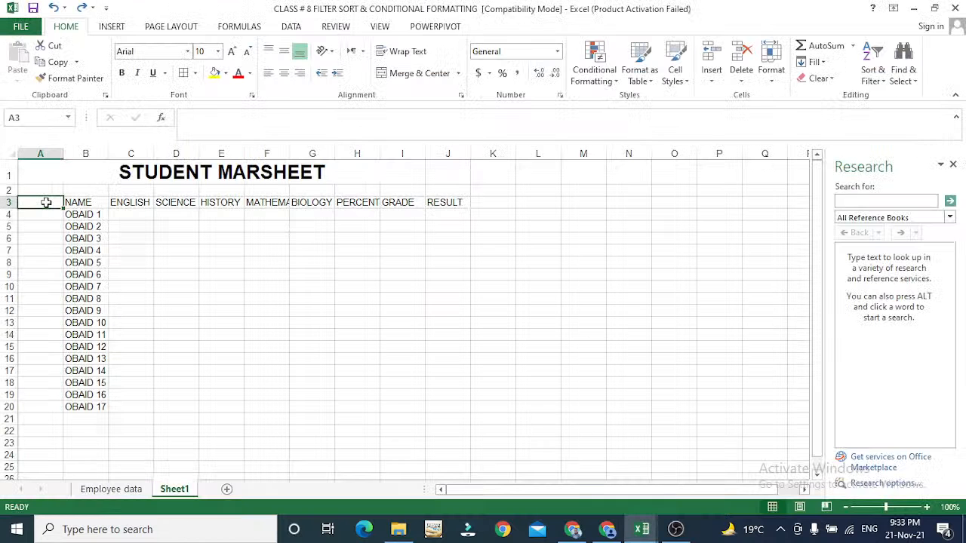
{"action": "key", "text": "Down"}
{"action": "key", "text": "Right"}
{"action": "key", "text": "Right"}
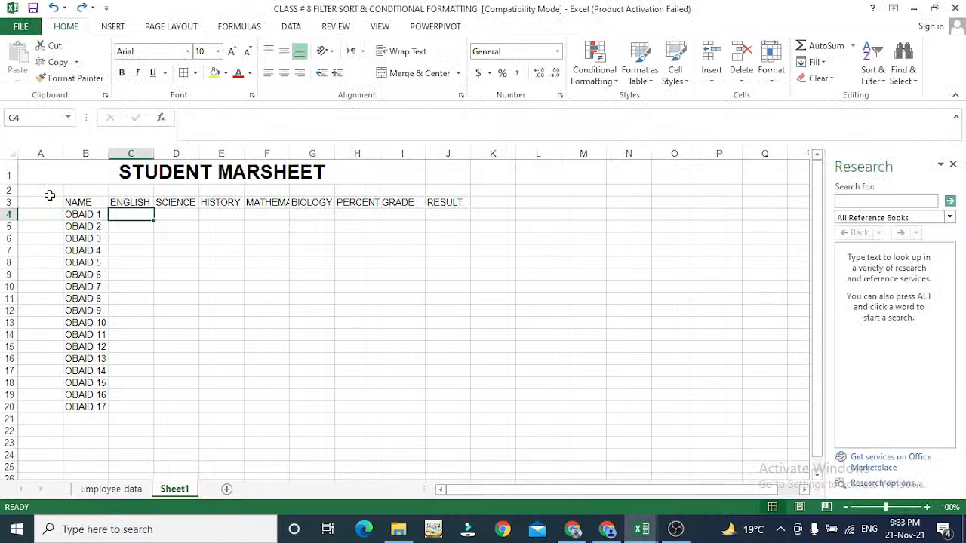
{"action": "key", "text": "Right"}
{"action": "key", "text": "Right"}
{"action": "key", "text": "Right"}
{"action": "key", "text": "Right"}
{"action": "key", "text": "Right"}
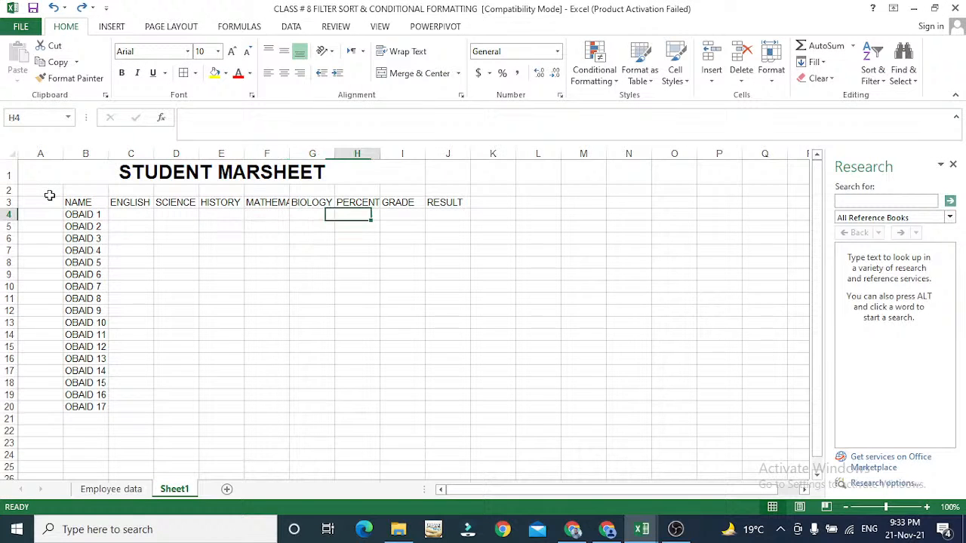
{"action": "key", "text": "alt+Tab"}
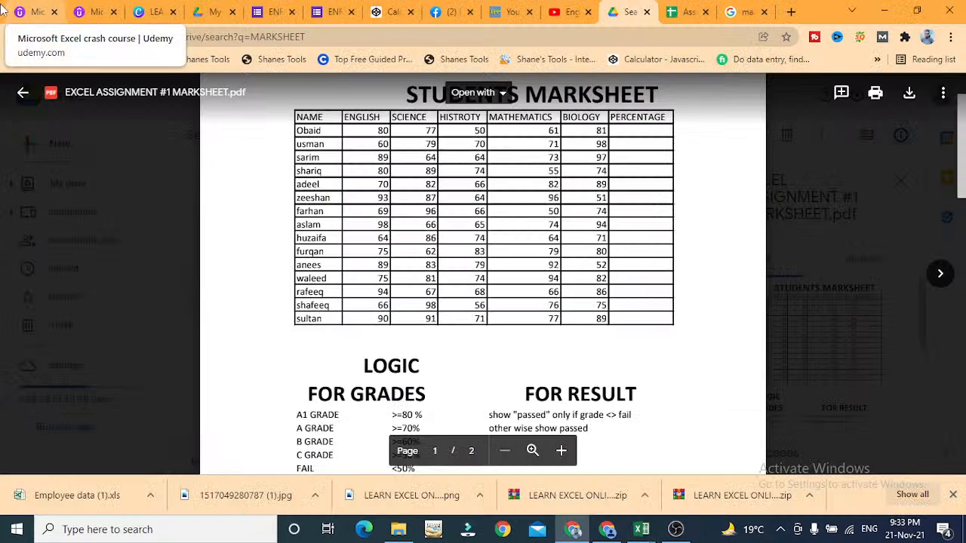
{"action": "key", "text": "alt+Tab"}
Step: Enter the formula =RANDBETWEEN(65,85) in cell C4 to generate the first student's English mark
{"action": "key", "text": "Left"}
{"action": "key", "text": "Left"}
{"action": "key", "text": "Left"}
{"action": "key", "text": "Left"}
{"action": "key", "text": "Left"}
{"action": "type", "text": "="}
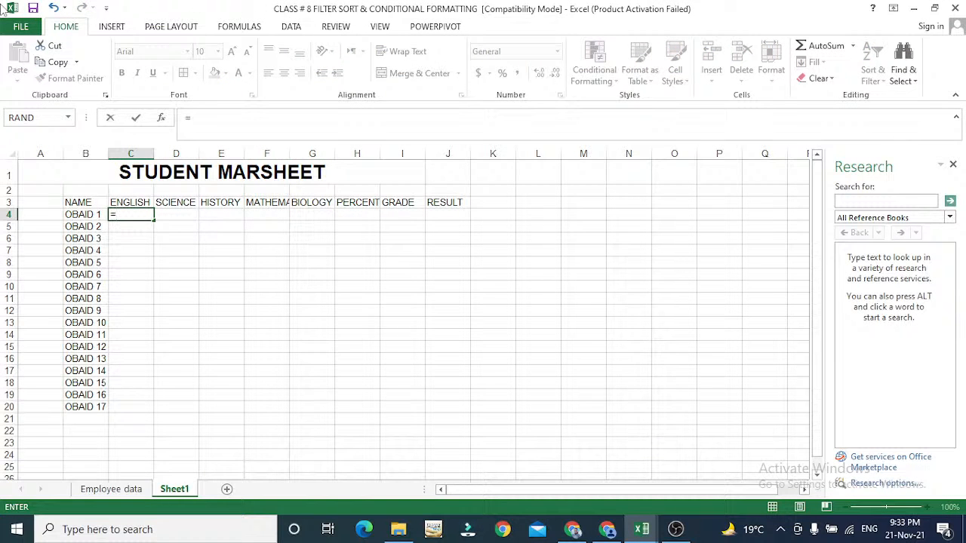
{"action": "type", "text": "RAN"}
{"action": "key", "text": "Down"}
{"action": "key", "text": "Tab"}
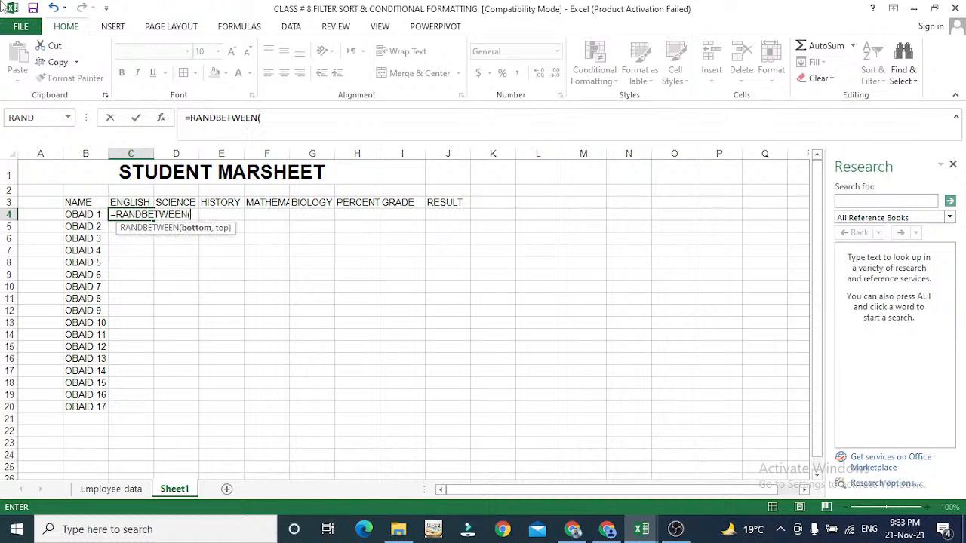
{"action": "type", "text": "65,85)"}
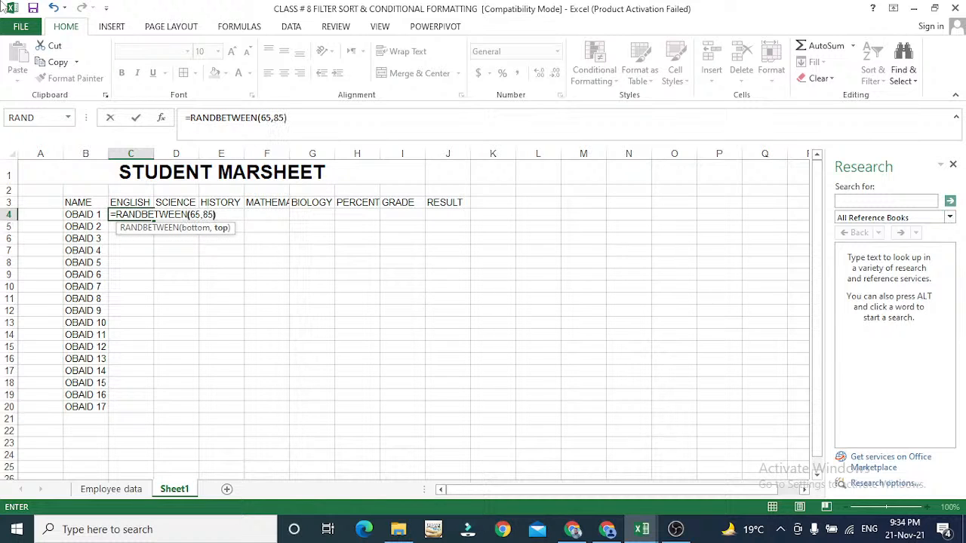
{"action": "key", "text": "ctrl+Return"}
Step: Copy the random mark formula from C4 into the whole marks range C4:G20
{"action": "key", "text": "ctrl+c"}
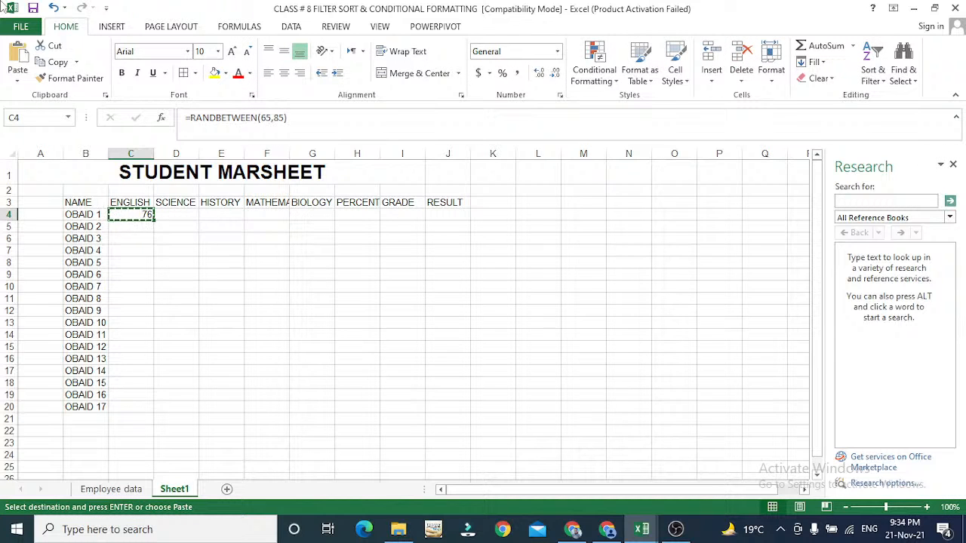
{"action": "left_click_drag", "start_coordinate": [143, 215], "coordinate": [324, 407]}
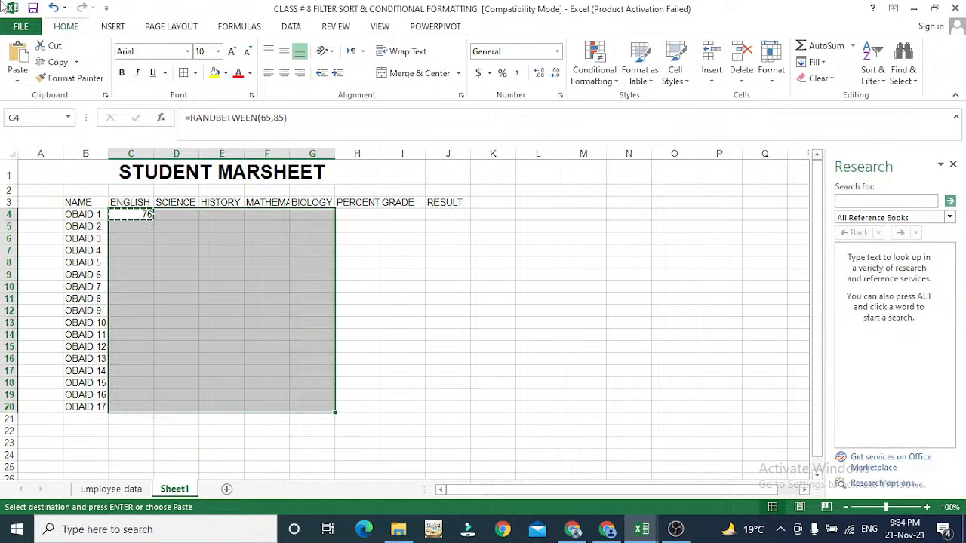
{"action": "key", "text": "ctrl+v"}
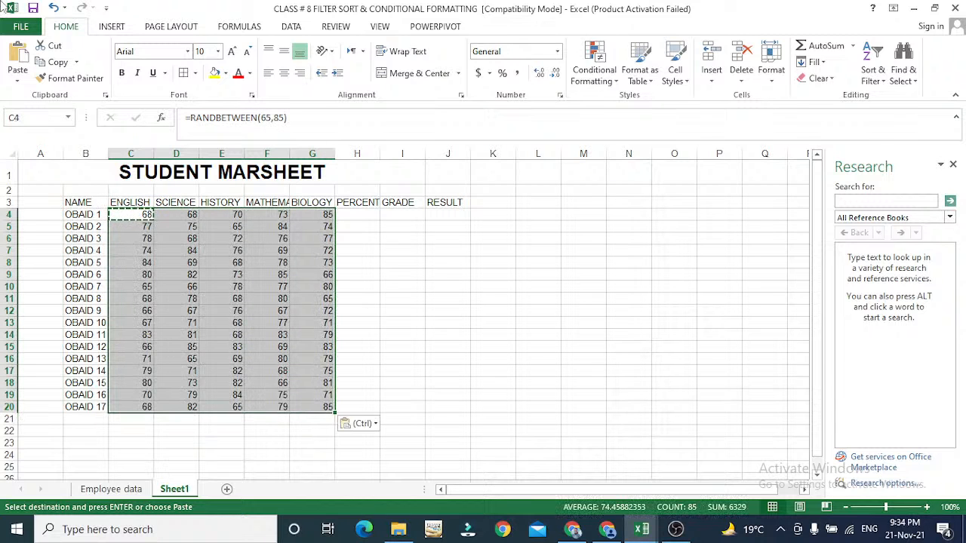
{"action": "key", "text": "Escape"}
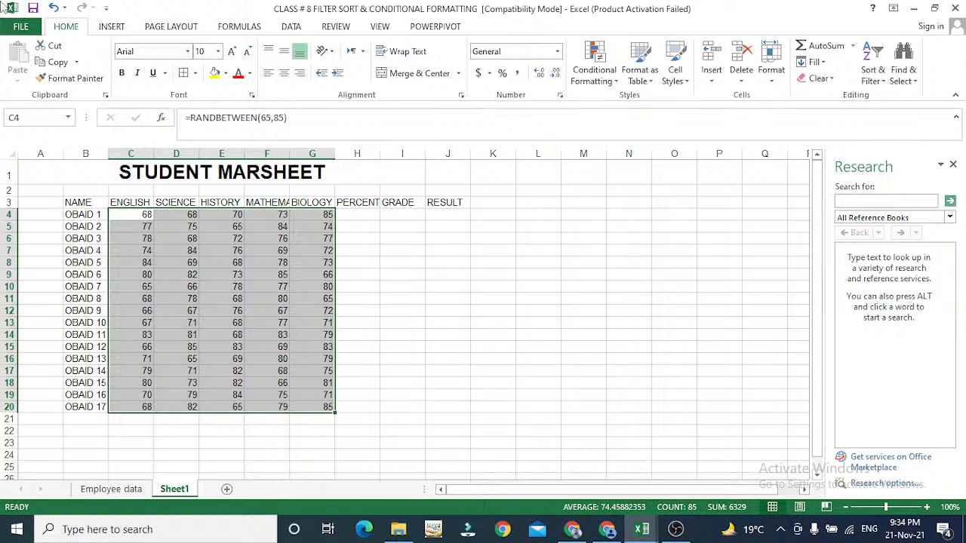
{"action": "key", "text": "Right"}
{"action": "key", "text": "Right"}
{"action": "key", "text": "Right"}
{"action": "key", "text": "Right"}
{"action": "key", "text": "Right"}
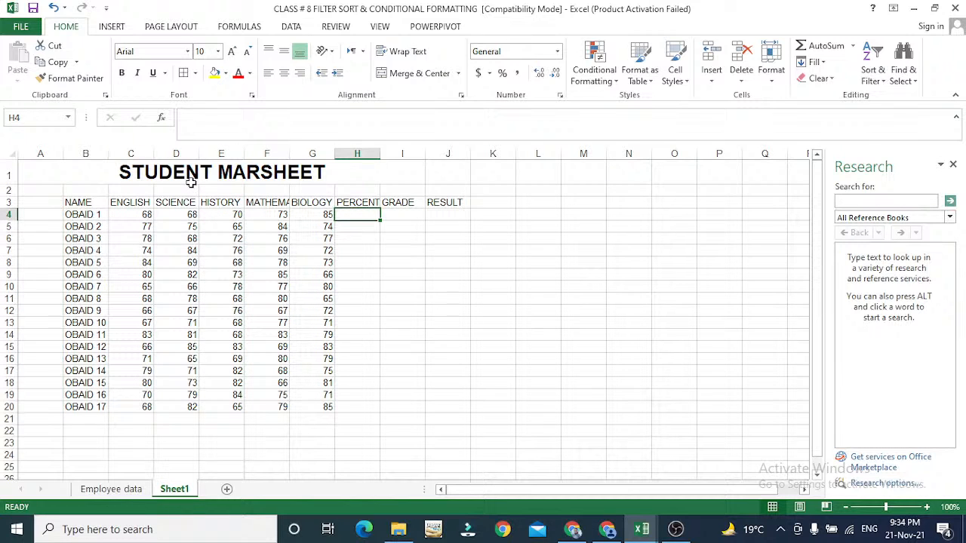
{"action": "key", "text": "Down"}
{"action": "key", "text": "Down"}
{"action": "key", "text": "Down"}
{"action": "key", "text": "Down"}
{"action": "key", "text": "Down"}
{"action": "key", "text": "Down"}
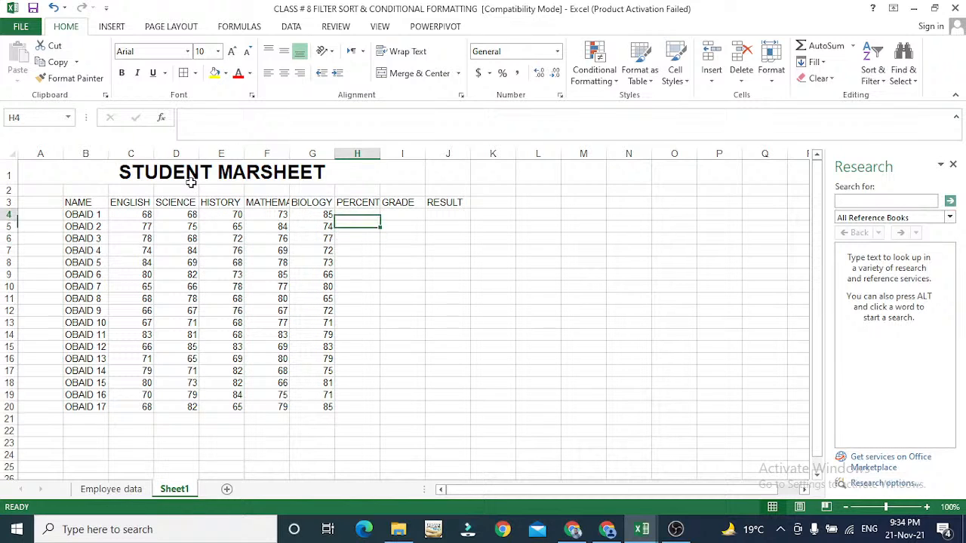
{"action": "key", "text": "Down"}
{"action": "key", "text": "Down"}
{"action": "key", "text": "Down"}
{"action": "key", "text": "Down"}
{"action": "key", "text": "Down"}
{"action": "key", "text": "Down"}
{"action": "key", "text": "Down"}
{"action": "key", "text": "Down"}
{"action": "key", "text": "Down"}
{"action": "key", "text": "Down"}
{"action": "key", "text": "Up"}
{"action": "key", "text": "Up"}
{"action": "key", "text": "Up"}
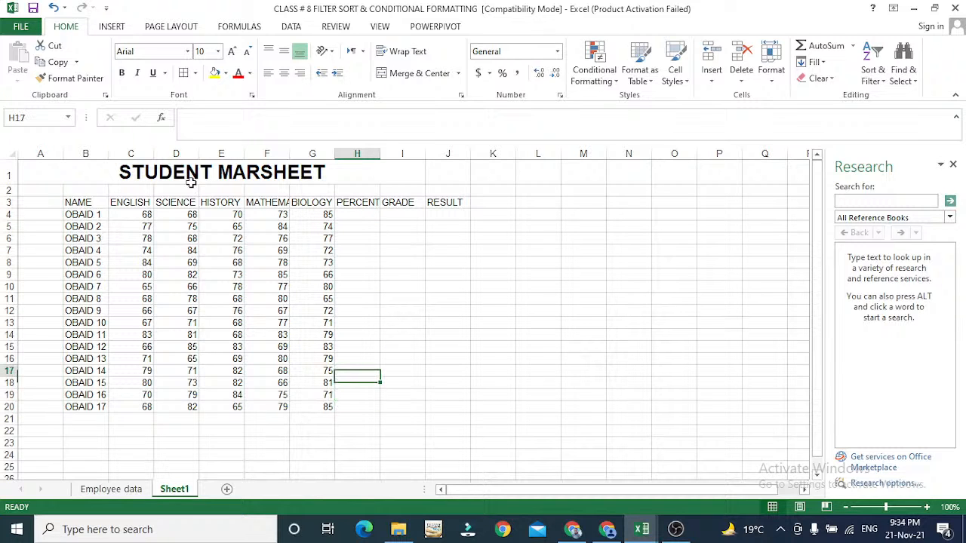
{"action": "key", "text": "Up"}
{"action": "key", "text": "Up"}
{"action": "key", "text": "Up"}
{"action": "key", "text": "Up"}
{"action": "key", "text": "Up"}
{"action": "key", "text": "Up"}
{"action": "key", "text": "Up"}
{"action": "key", "text": "Up"}
{"action": "key", "text": "Up"}
{"action": "key", "text": "Up"}
{"action": "key", "text": "Up"}
{"action": "key", "text": "Up"}
{"action": "key", "text": "Up"}
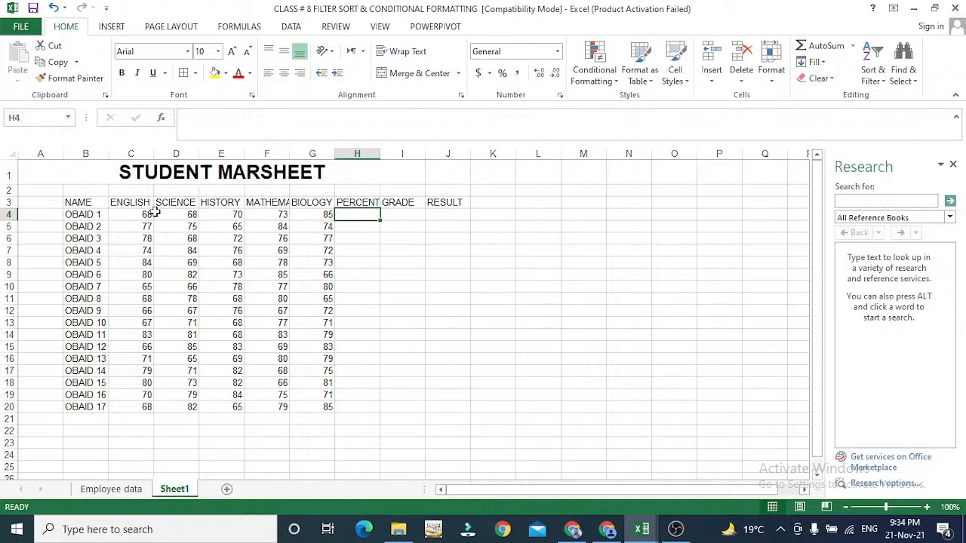
Step: Copy the subject marks in C4:G20 and paste them as values only, starting at cell M4
{"action": "left_click_drag", "start_coordinate": [151, 214], "coordinate": [325, 408]}
{"action": "key", "text": "alt+Tab"}
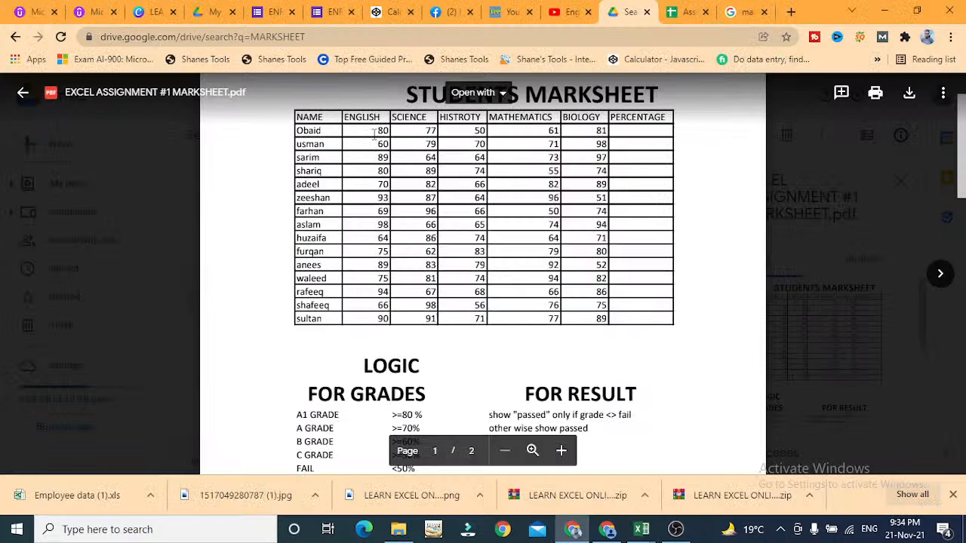
{"action": "key", "text": "alt+Tab"}
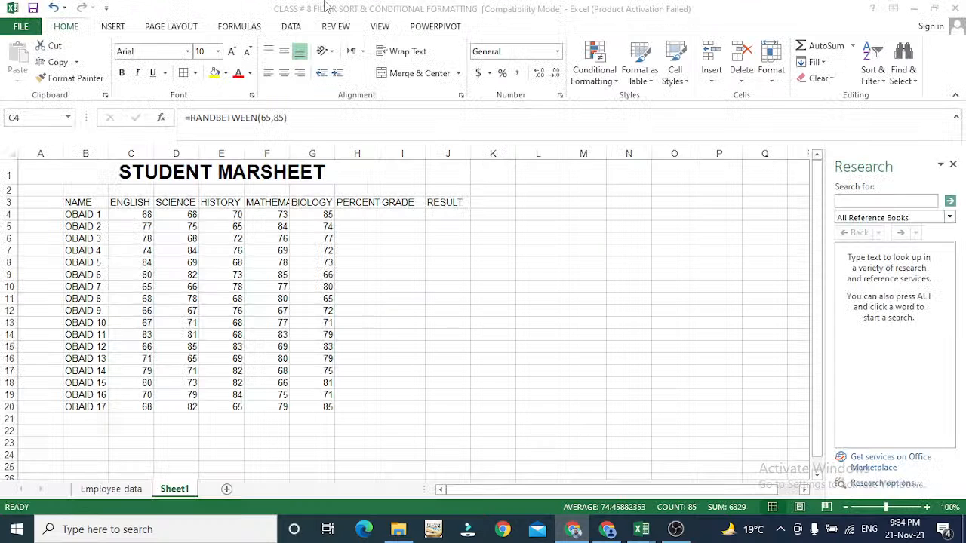
{"action": "key", "text": "ctrl+c"}
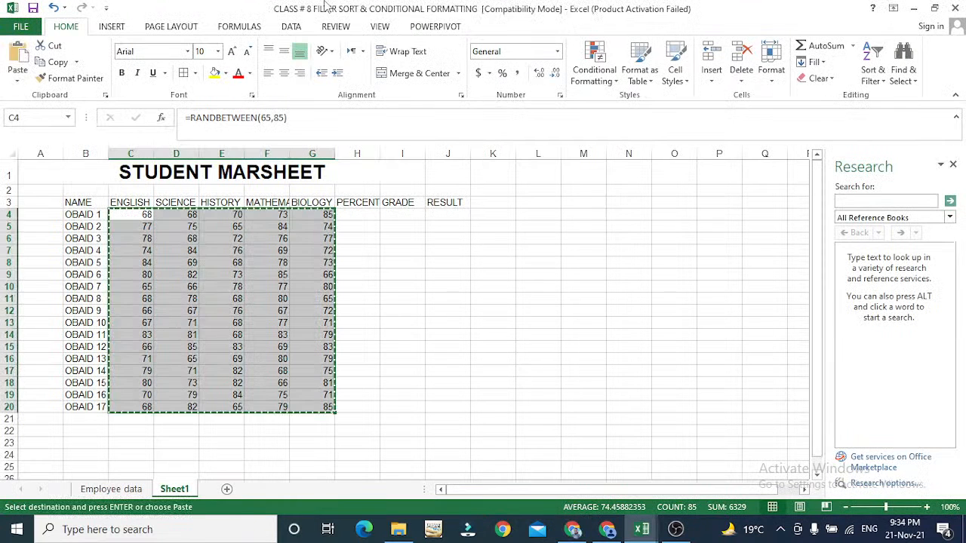
{"action": "key", "text": "Right"}
{"action": "key", "text": "Right"}
{"action": "key", "text": "Right"}
{"action": "key", "text": "Right"}
{"action": "key", "text": "Right"}
{"action": "key", "text": "Right"}
{"action": "key", "text": "Right"}
{"action": "key", "text": "Right"}
{"action": "key", "text": "Right"}
{"action": "key", "text": "Right"}
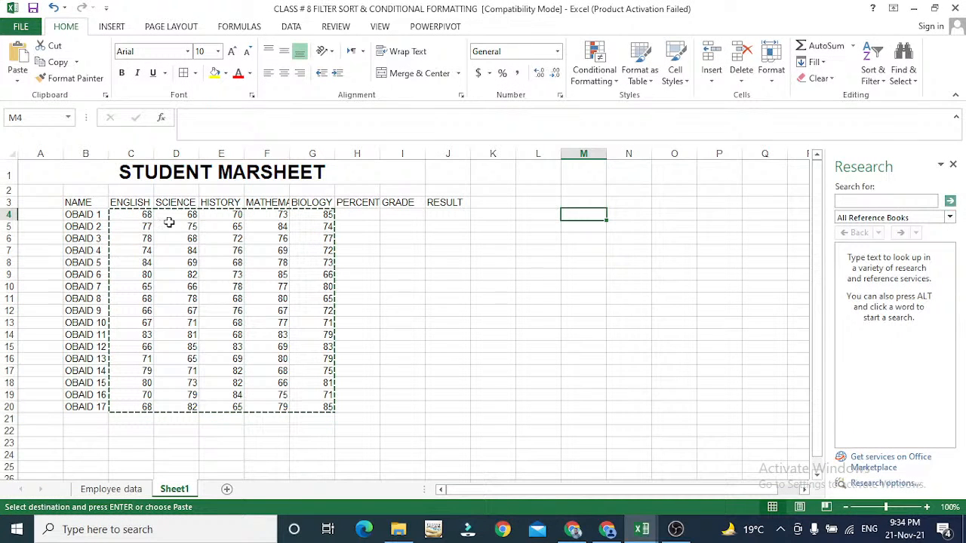
{"action": "right_click", "coordinate": [582, 215]}
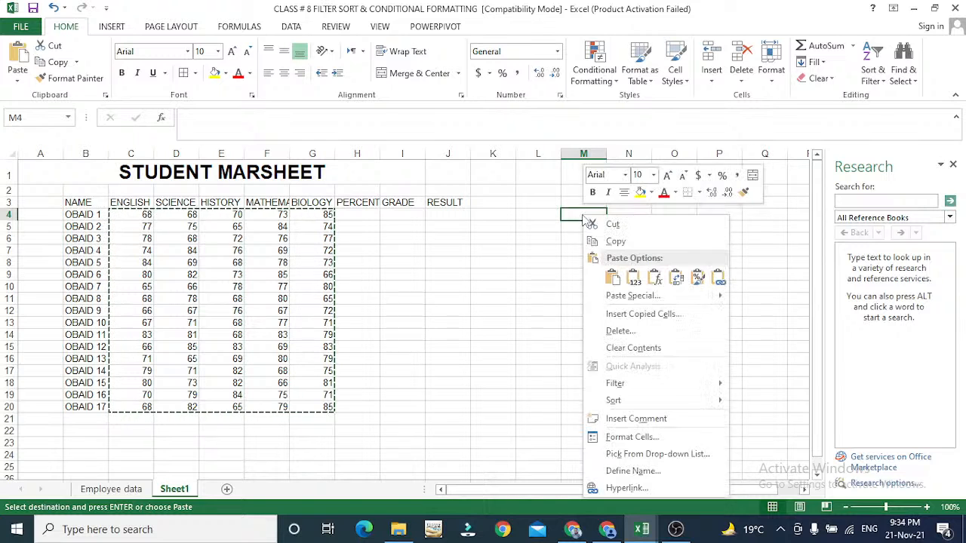
{"action": "left_click", "coordinate": [616, 297]}
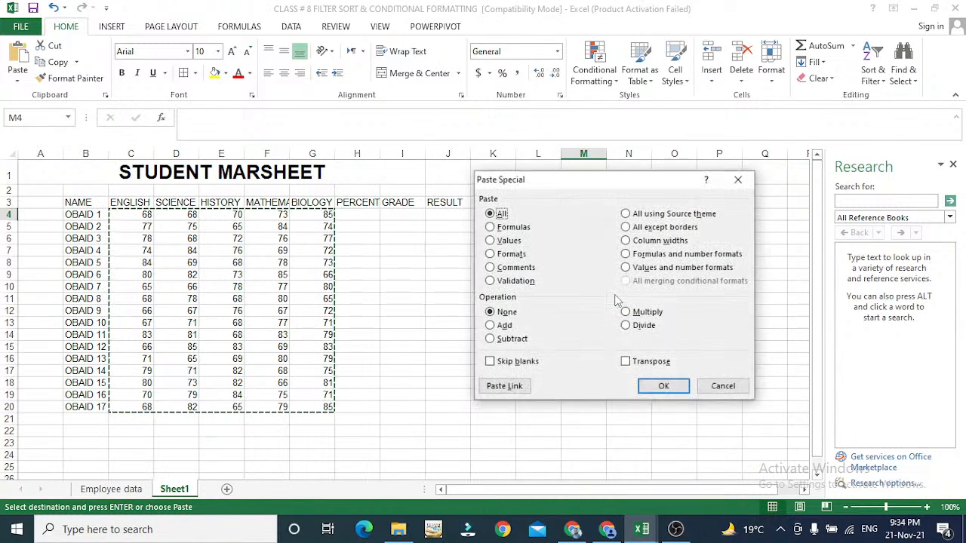
{"action": "left_click", "coordinate": [508, 240]}
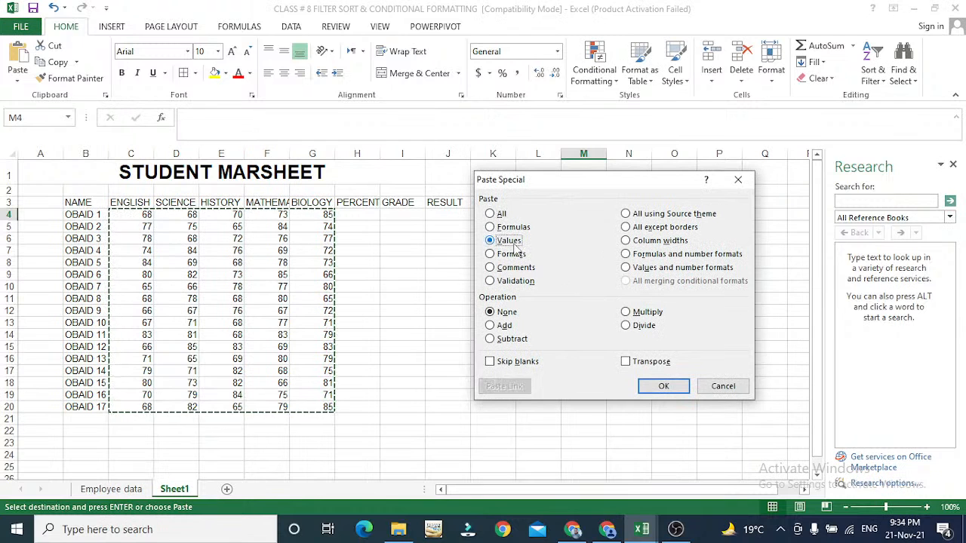
{"action": "left_click", "coordinate": [656, 392]}
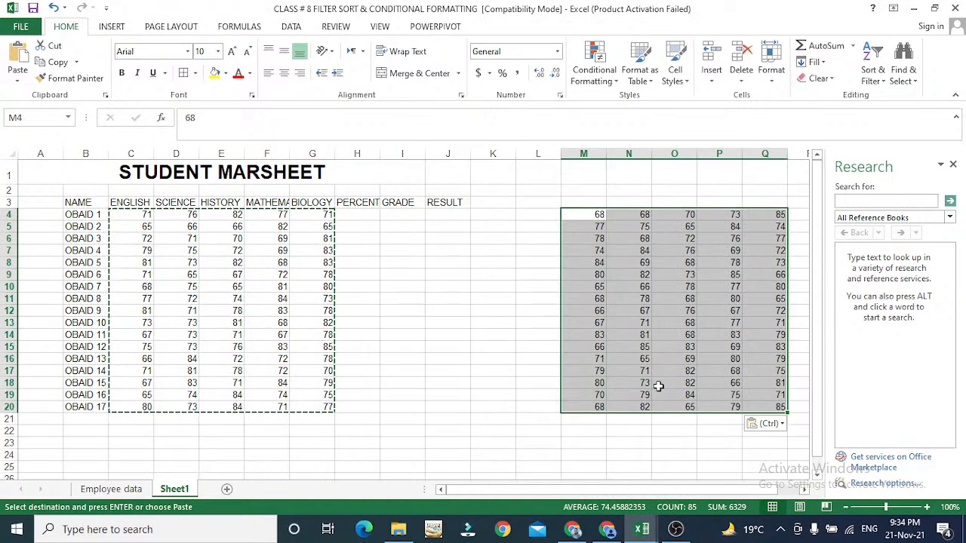
Step: Copy the fixed marks in M4:Q20 and paste them as values over the random formulas starting at C4
{"action": "key", "text": "ctrl+c"}
{"action": "key", "text": "Left"}
{"action": "key", "text": "Left"}
{"action": "key", "text": "Left"}
{"action": "key", "text": "Left"}
{"action": "key", "text": "Left"}
{"action": "key", "text": "Left"}
{"action": "key", "text": "Left"}
{"action": "key", "text": "Left"}
{"action": "key", "text": "Left"}
{"action": "key", "text": "Left"}
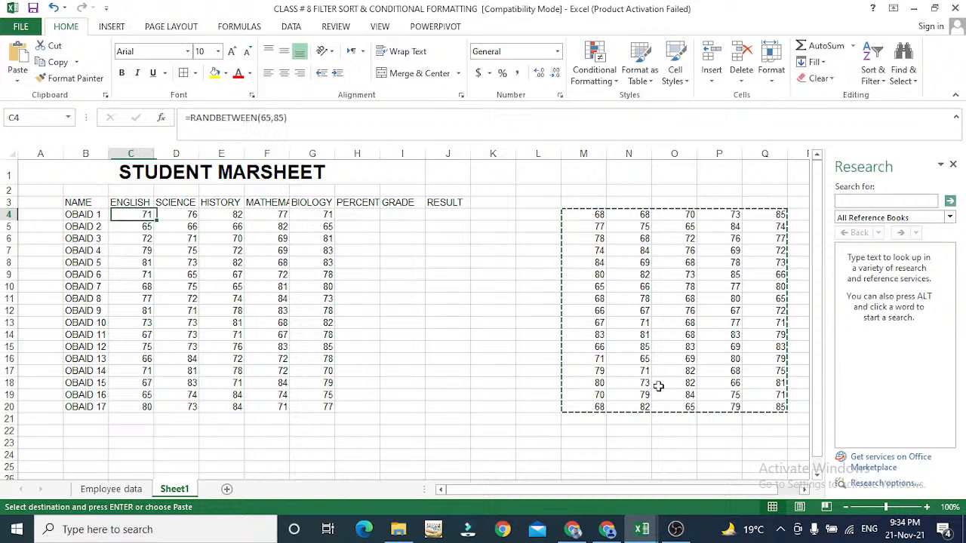
{"action": "right_click", "coordinate": [143, 217]}
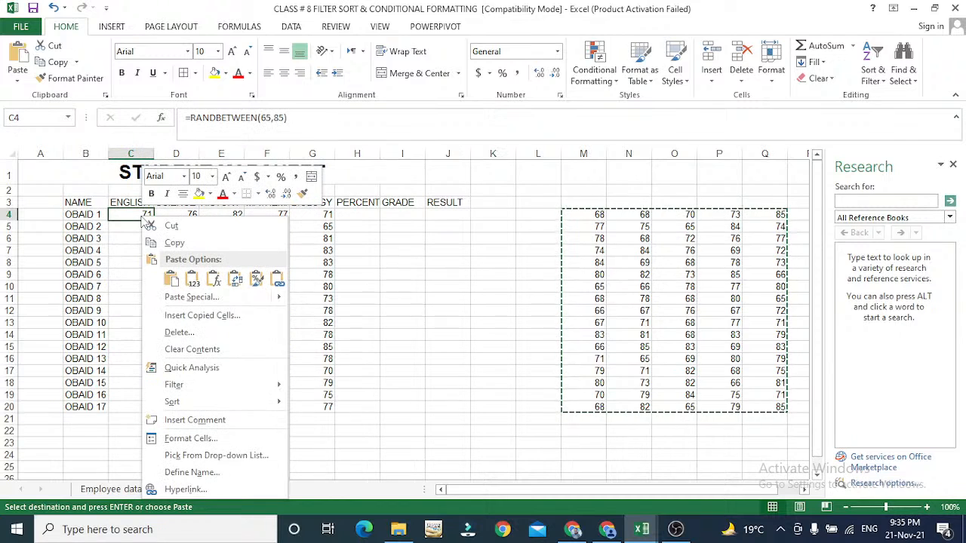
{"action": "left_click", "coordinate": [181, 297]}
{"action": "key", "text": "v"}
{"action": "key", "text": "Return"}
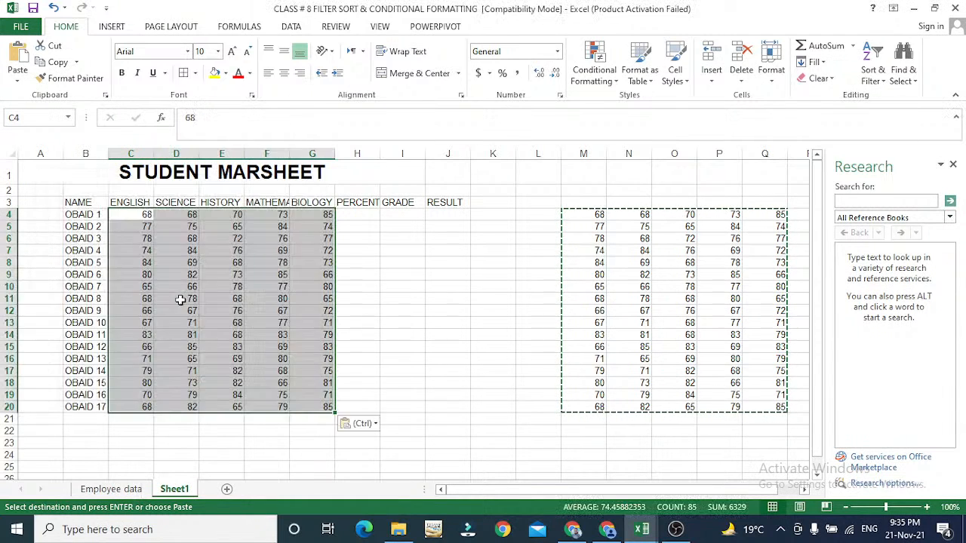
Step: Delete the temporary copy of the marks in M4:Q20
{"action": "key", "text": "ctrl+Right"}
{"action": "key", "text": "ctrl+Right"}
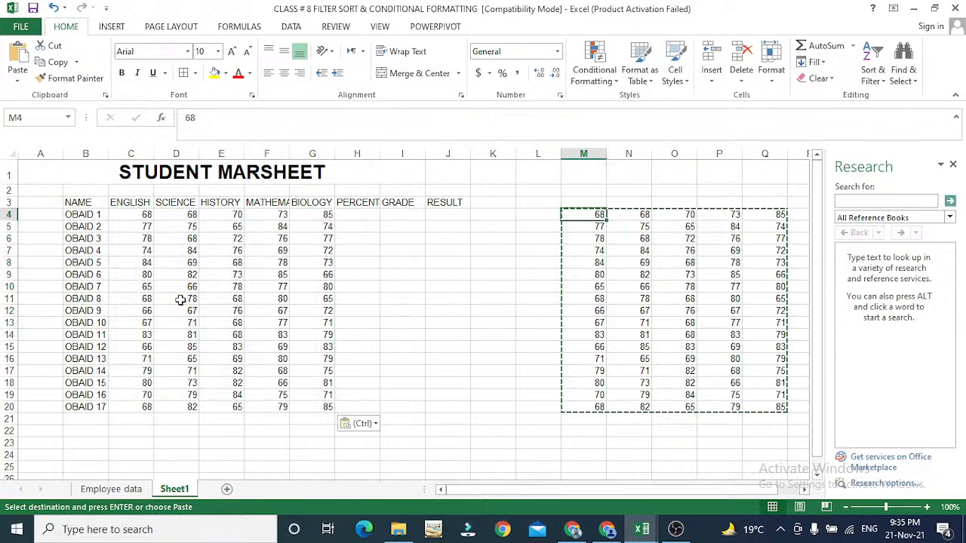
{"action": "key", "text": "ctrl+shift+Right"}
{"action": "key", "text": "shift+Down"}
{"action": "key", "text": "shift+Down"}
{"action": "key", "text": "shift+Down"}
{"action": "key", "text": "shift+Down"}
{"action": "key", "text": "shift+Down"}
{"action": "key", "text": "shift+Down"}
{"action": "key", "text": "shift+Down"}
{"action": "key", "text": "shift+Down"}
{"action": "key", "text": "shift+Down"}
{"action": "key", "text": "shift+Down"}
{"action": "key", "text": "shift+Down"}
{"action": "key", "text": "shift+Down"}
{"action": "key", "text": "shift+Down"}
{"action": "key", "text": "shift+Down"}
{"action": "key", "text": "shift+Down"}
{"action": "key", "text": "shift+Down"}
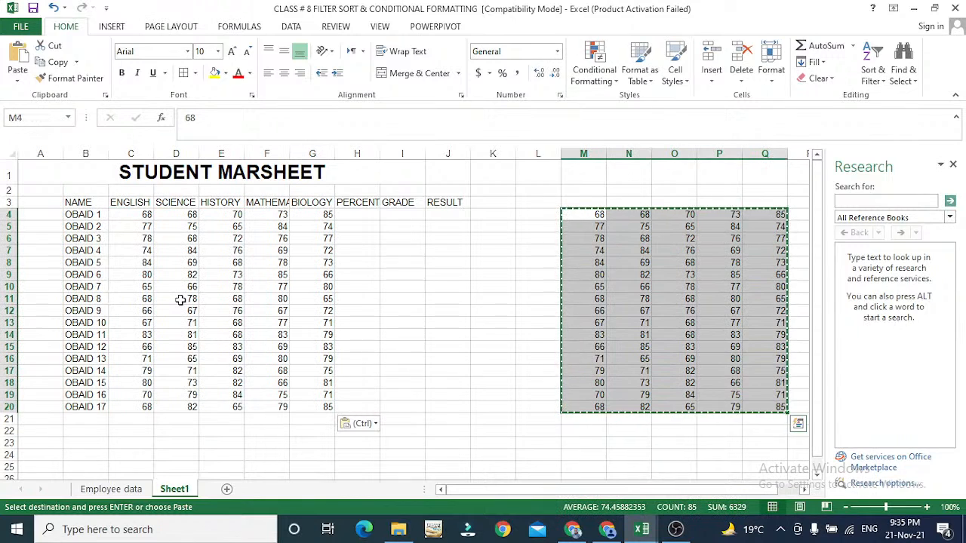
{"action": "key", "text": "Delete"}
{"action": "key", "text": "Left"}
{"action": "key", "text": "Left"}
{"action": "key", "text": "Left"}
{"action": "key", "text": "Left"}
{"action": "key", "text": "Left"}
{"action": "key", "text": "Left"}
{"action": "key", "text": "Left"}
{"action": "key", "text": "Left"}
{"action": "key", "text": "Right"}
{"action": "key", "text": "Right"}
{"action": "key", "text": "Right"}
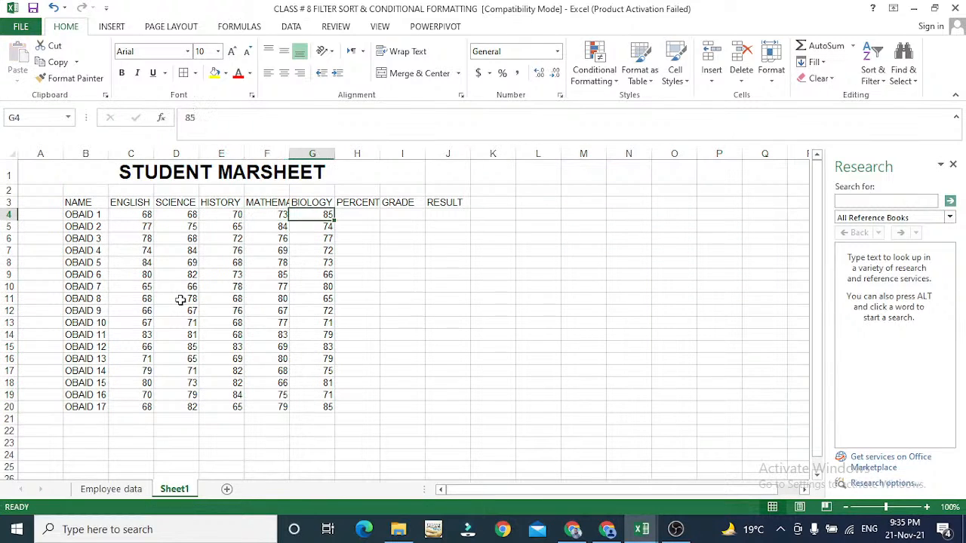
{"action": "type", "text": "="}
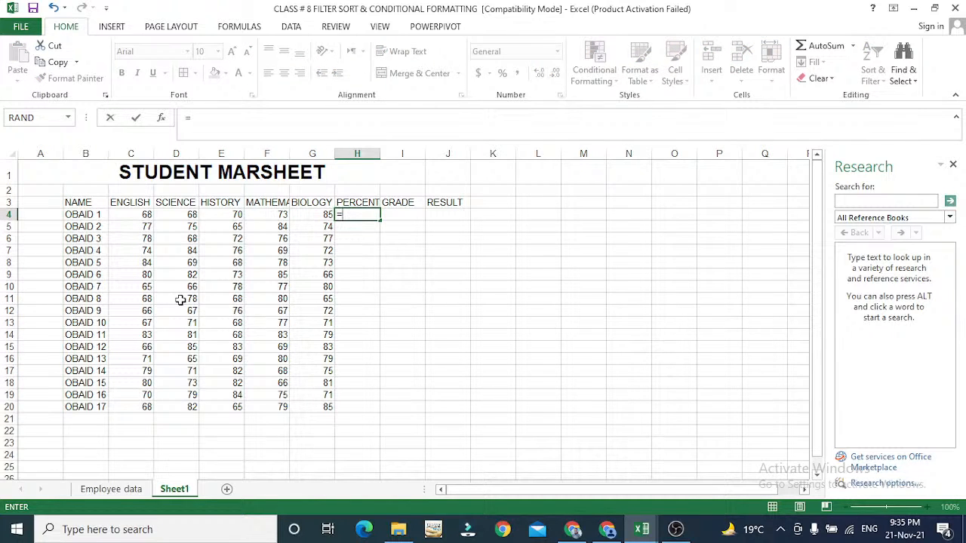
{"action": "key", "text": "Escape"}
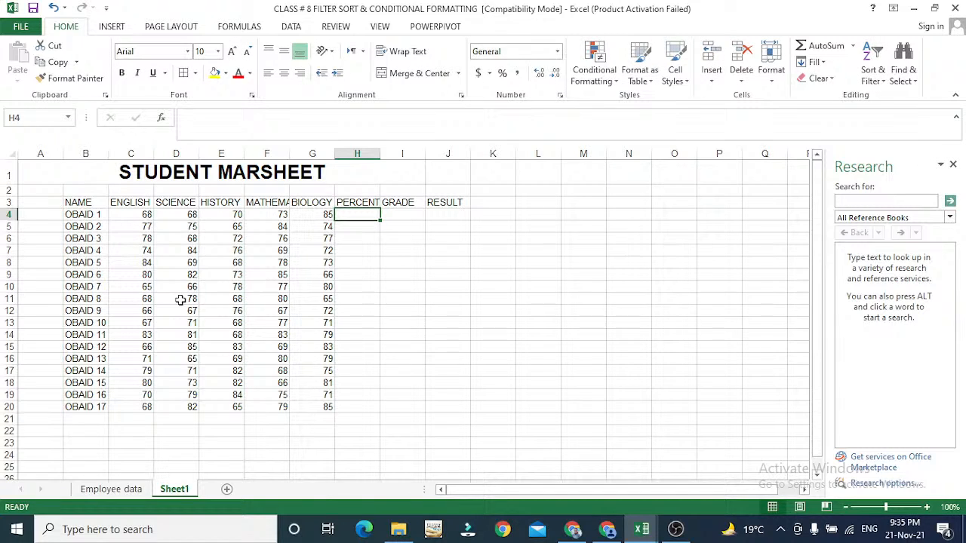
{"action": "key", "text": "Left"}
{"action": "key", "text": "Left"}
{"action": "key", "text": "Left"}
{"action": "key", "text": "Left"}
{"action": "key", "text": "Left"}
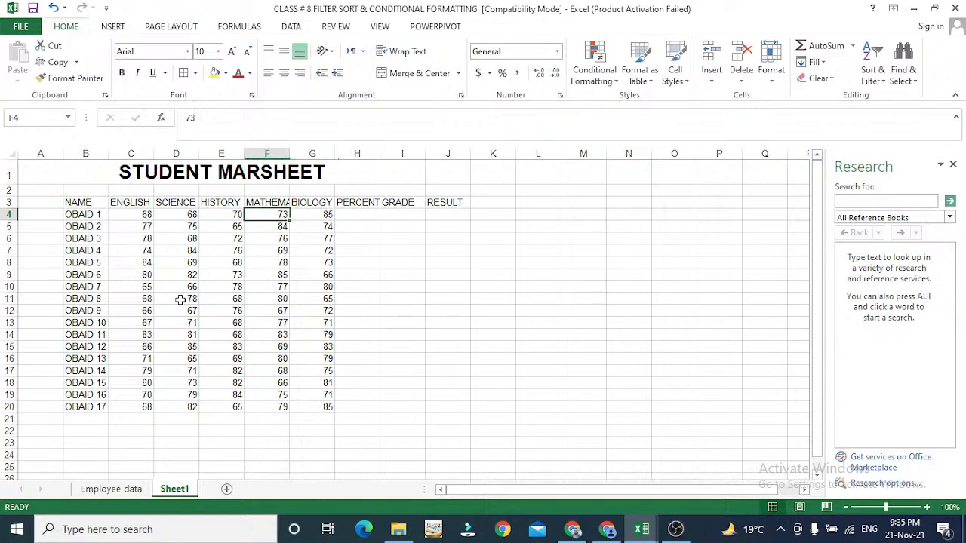
{"action": "key", "text": "Right"}
{"action": "key", "text": "Right"}
{"action": "key", "text": "Right"}
{"action": "key", "text": "Right"}
{"action": "key", "text": "Right"}
{"action": "key", "text": "Left"}
{"action": "key", "text": "Left"}
{"action": "key", "text": "Left"}
{"action": "key", "text": "Left"}
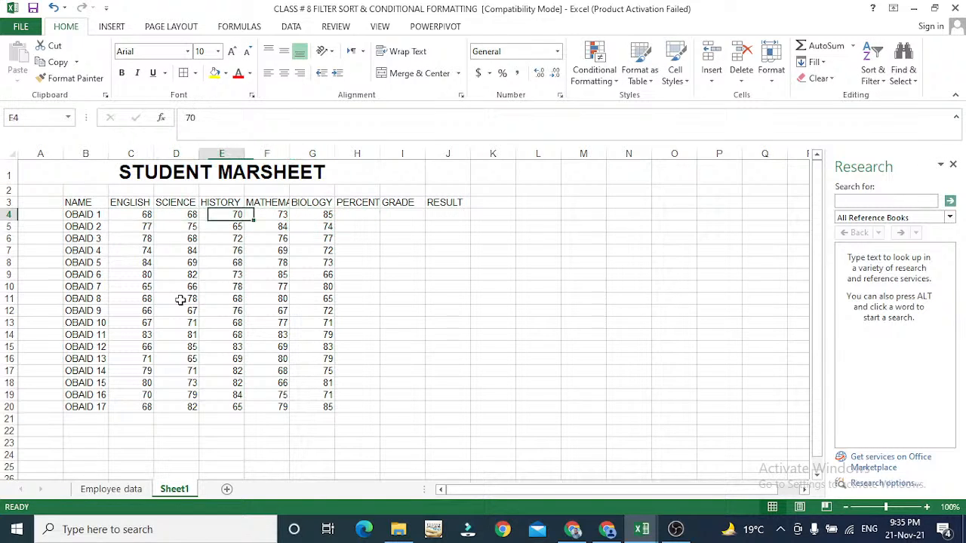
{"action": "key", "text": "Right"}
{"action": "key", "text": "Right"}
{"action": "key", "text": "Right"}
{"action": "key", "text": "Right"}
{"action": "key", "text": "Left"}
{"action": "key", "text": "Left"}
{"action": "key", "text": "Left"}
{"action": "key", "text": "Left"}
{"action": "key", "text": "Left"}
{"action": "key", "text": "Right"}
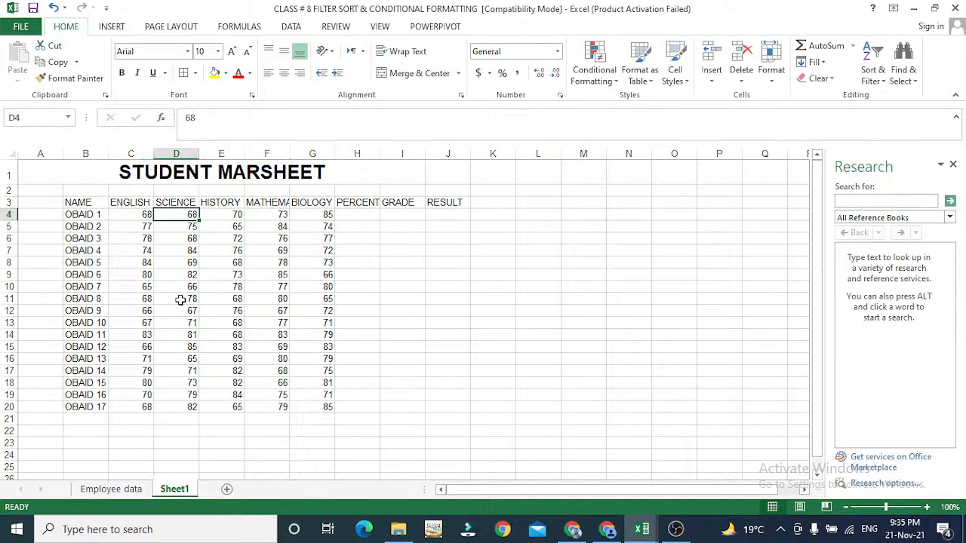
{"action": "key", "text": "Right"}
{"action": "key", "text": "Right"}
{"action": "key", "text": "Right"}
{"action": "key", "text": "Left"}
{"action": "key", "text": "Left"}
{"action": "key", "text": "Left"}
{"action": "key", "text": "Left"}
{"action": "key", "text": "Left"}
{"action": "key", "text": "Left"}
{"action": "key", "text": "Right"}
{"action": "key", "text": "Right"}
{"action": "key", "text": "Right"}
{"action": "key", "text": "Right"}
{"action": "key", "text": "Right"}
{"action": "key", "text": "Right"}
{"action": "key", "text": "Left"}
{"action": "key", "text": "Left"}
{"action": "key", "text": "Left"}
{"action": "key", "text": "Right"}
{"action": "key", "text": "Right"}
{"action": "key", "text": "Right"}
{"action": "key", "text": "Right"}
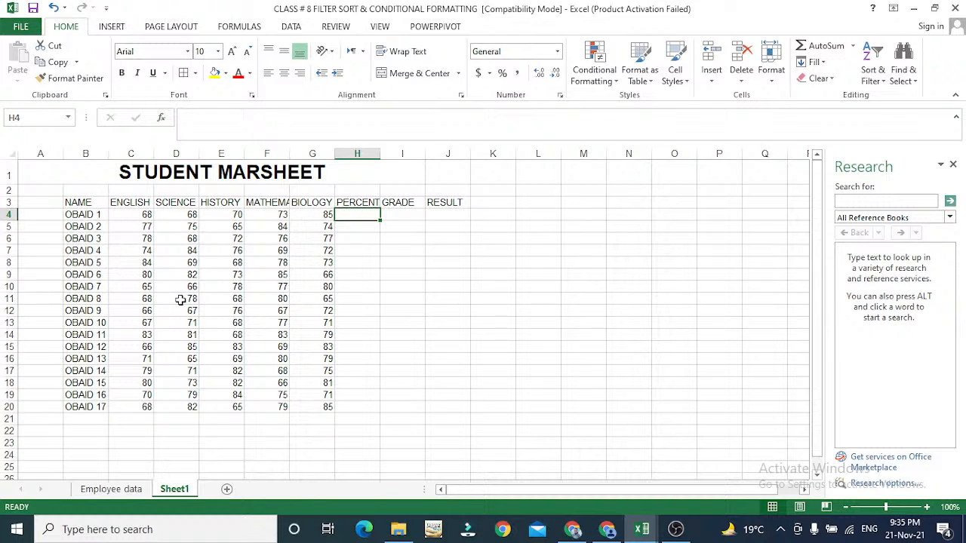
{"action": "key", "text": "Left"}
{"action": "key", "text": "Left"}
{"action": "key", "text": "Left"}
{"action": "key", "text": "Left"}
{"action": "key", "text": "Left"}
{"action": "key", "text": "Up"}
{"action": "key", "text": "Down"}
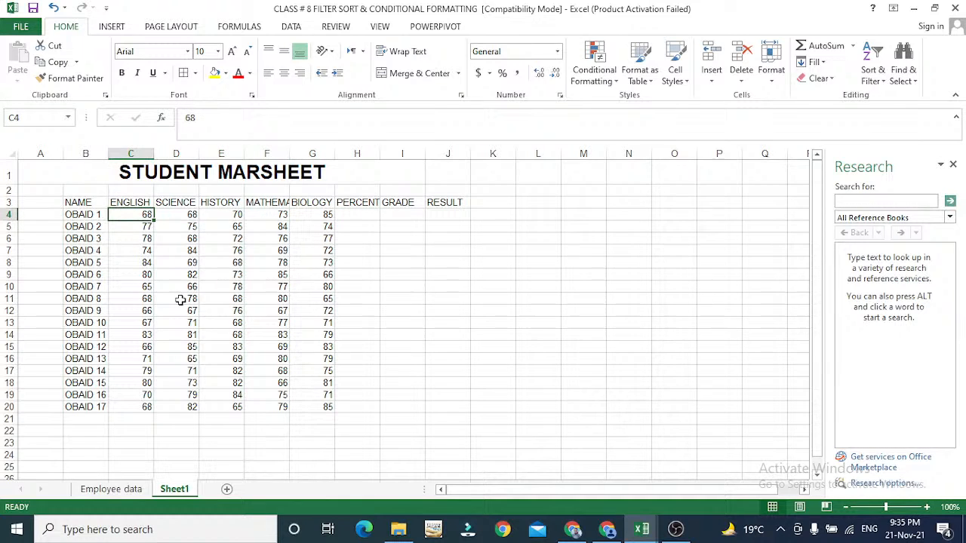
Step: Examine the first student's marks in row 4 and the subject headings above them, ending at the empty percentage cell H4
{"action": "key", "text": "Right"}
{"action": "key", "text": "Right"}
{"action": "key", "text": "Right"}
{"action": "key", "text": "Right"}
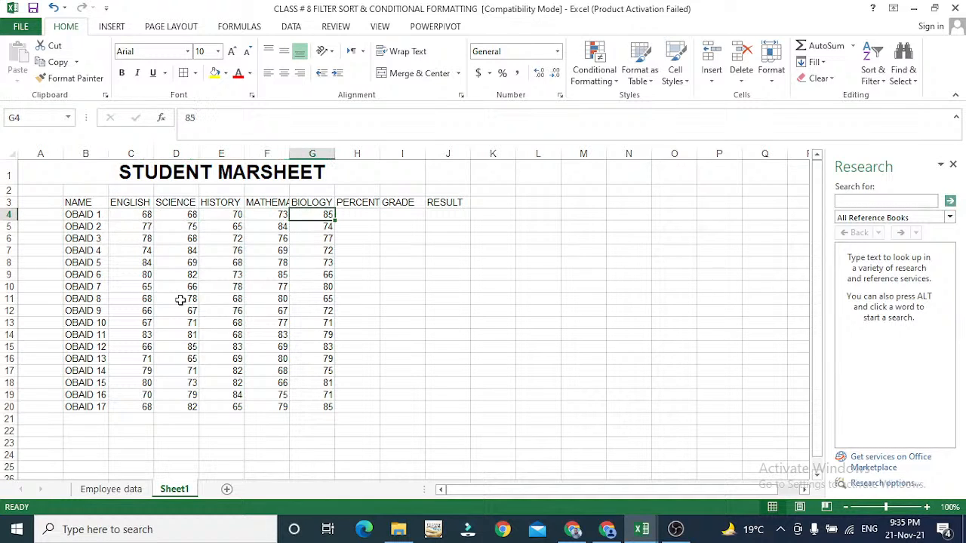
{"action": "key", "text": "Right"}
{"action": "key", "text": "Left"}
{"action": "key", "text": "Left"}
{"action": "key", "text": "Left"}
{"action": "key", "text": "Left"}
{"action": "key", "text": "Left"}
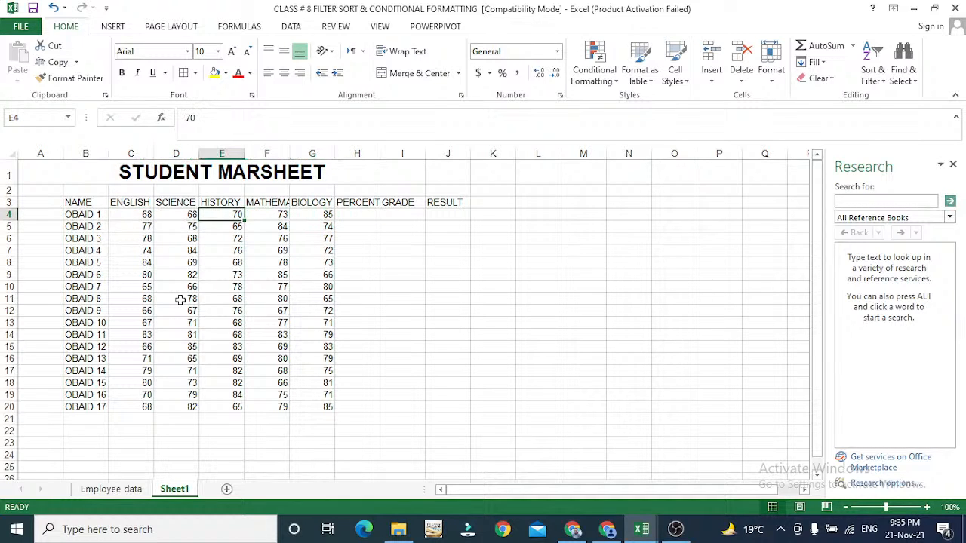
{"action": "key", "text": "Up"}
{"action": "key", "text": "Down"}
{"action": "key", "text": "Left"}
{"action": "key", "text": "Right"}
{"action": "key", "text": "Up"}
{"action": "key", "text": "Down"}
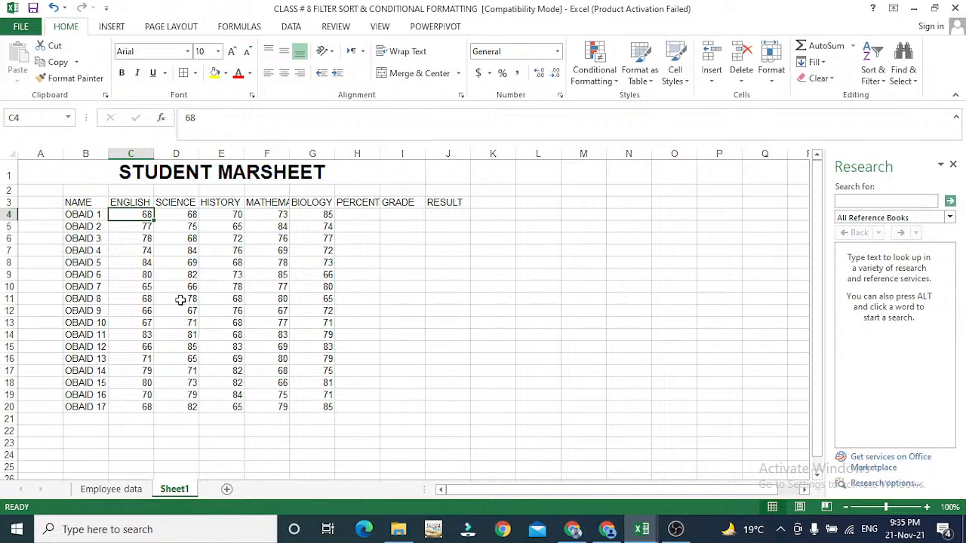
{"action": "key", "text": "Right"}
{"action": "key", "text": "Up"}
{"action": "key", "text": "Down"}
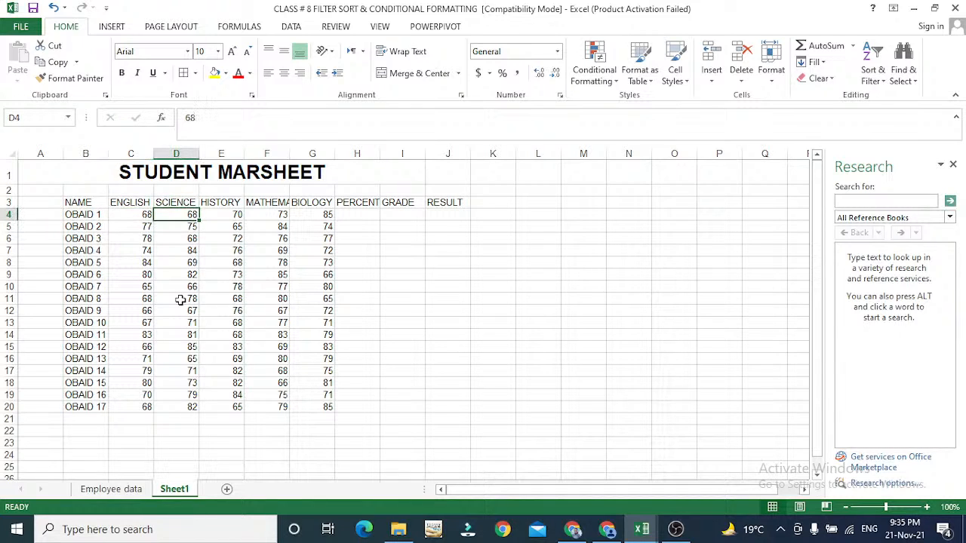
{"action": "key", "text": "Right"}
{"action": "key", "text": "Up"}
{"action": "key", "text": "Down"}
{"action": "key", "text": "Right"}
{"action": "key", "text": "Right"}
{"action": "key", "text": "Right"}
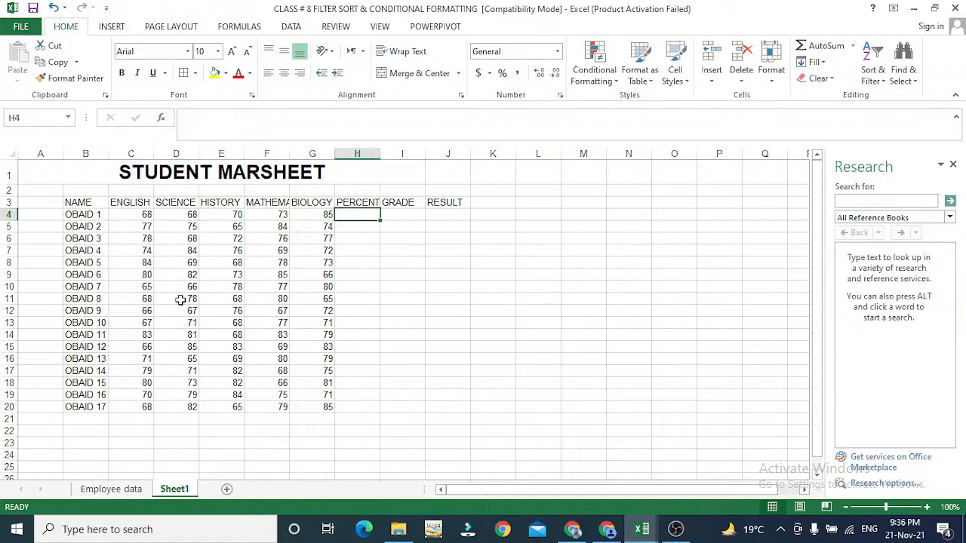
{"action": "type", "text": "="}
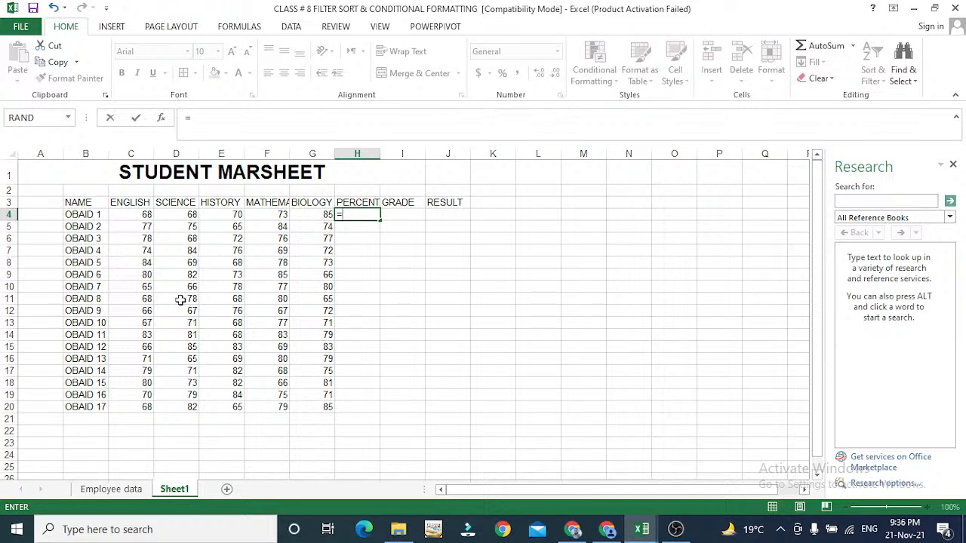
{"action": "key", "text": "BackSpace"}
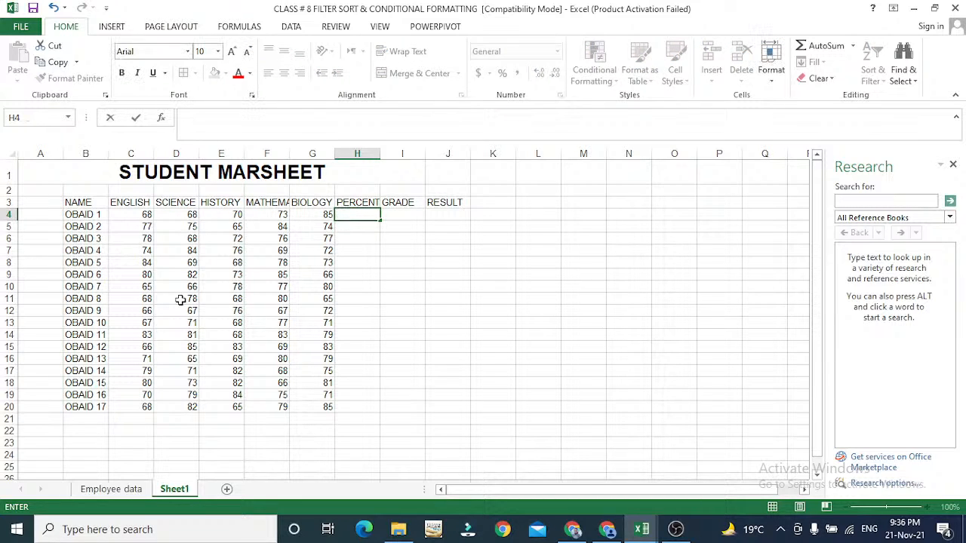
{"action": "key", "text": "Escape"}
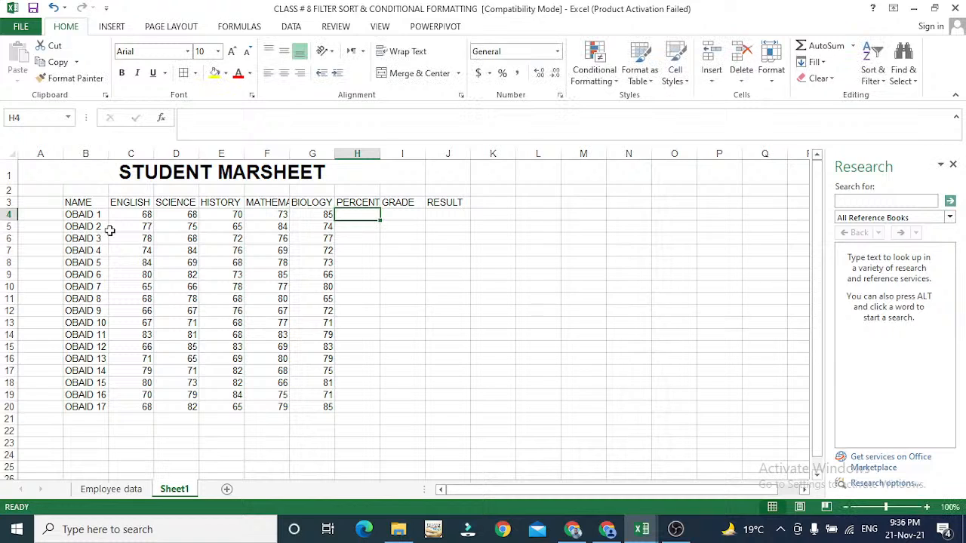
{"action": "type", "text": "C"}
{"action": "key", "text": "BackSpace"}
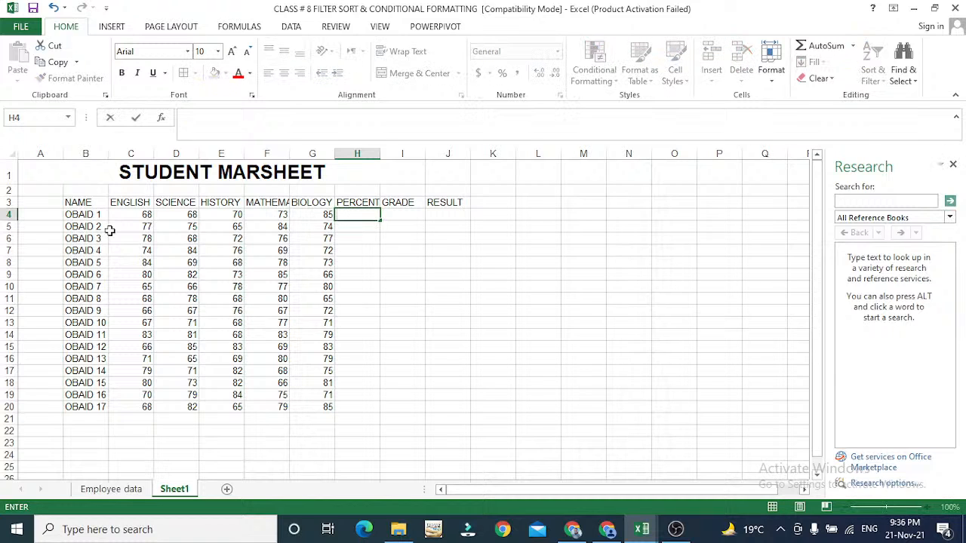
{"action": "type", "text": "="}
{"action": "key", "text": "BackSpace"}
Step: Start a COUNT formula in the percentage cell H4 over the subject marks in C4:G4
{"action": "type", "text": "="}
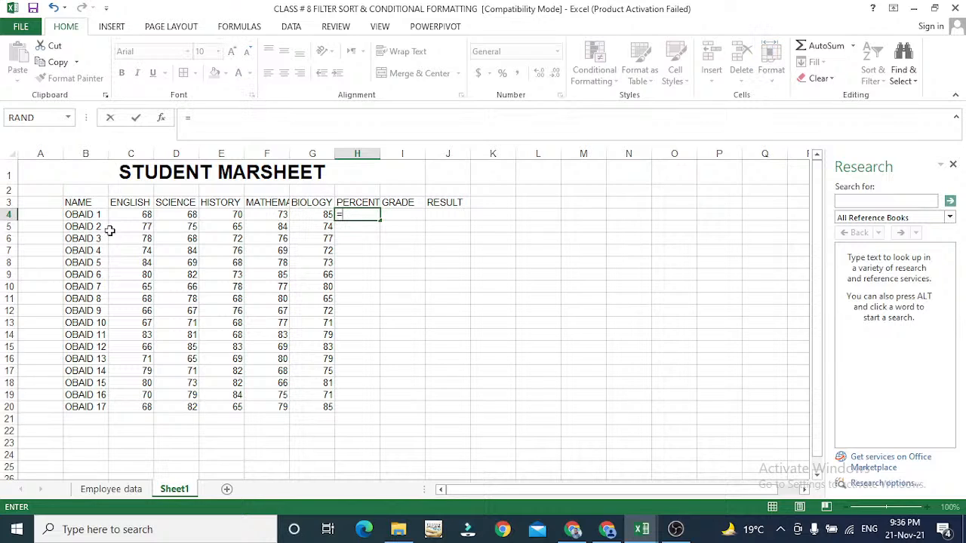
{"action": "type", "text": "COU"}
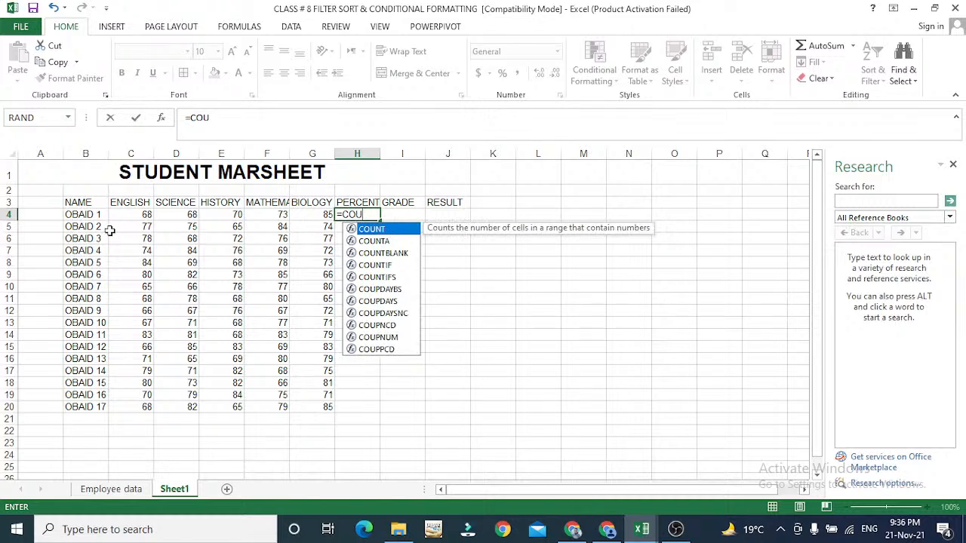
{"action": "type", "text": "TN("}
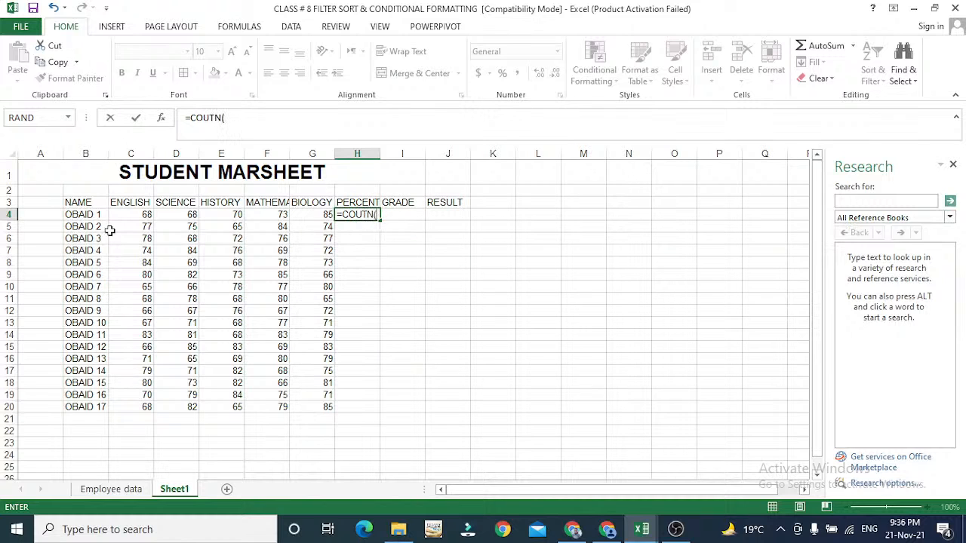
{"action": "key", "text": "BackSpace"}
{"action": "key", "text": "BackSpace"}
{"action": "key", "text": "BackSpace"}
{"action": "type", "text": "NY"}
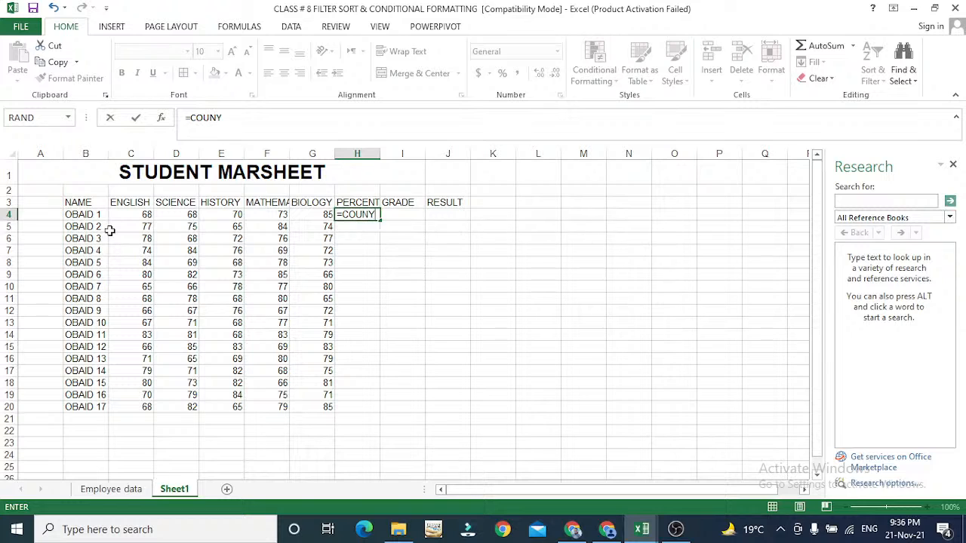
{"action": "key", "text": "BackSpace"}
{"action": "type", "text": "T("}
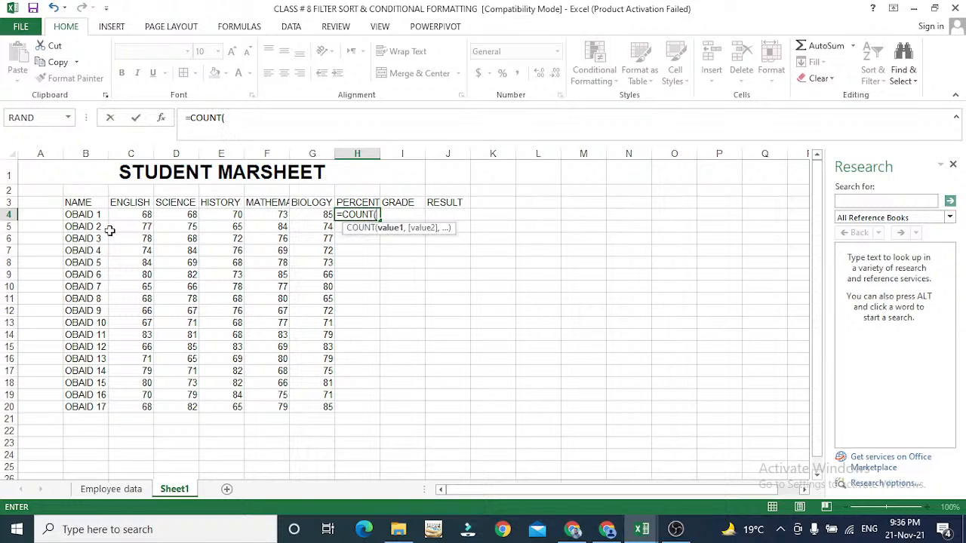
{"action": "key", "text": "Left"}
{"action": "key", "text": "Left"}
{"action": "key", "text": "Left"}
{"action": "key", "text": "Left"}
{"action": "key", "text": "Left"}
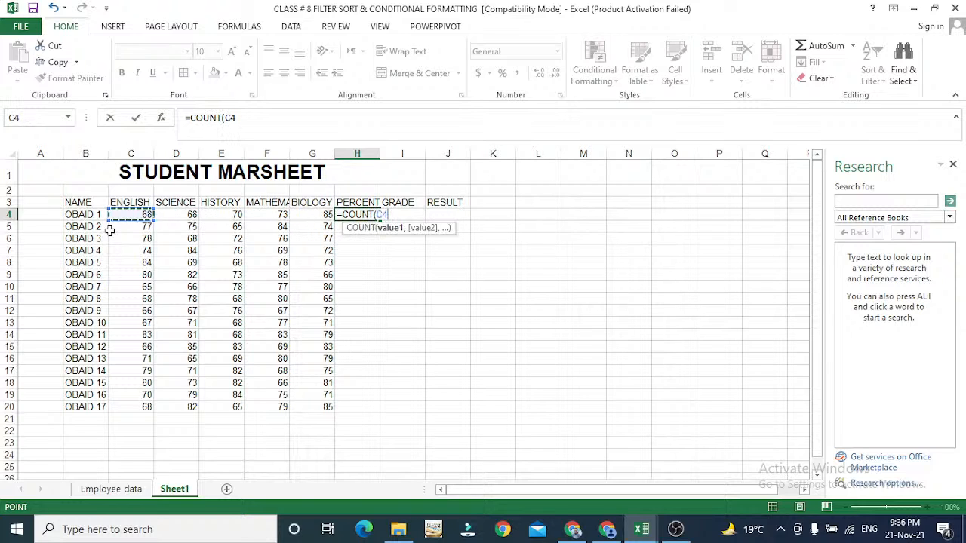
{"action": "key", "text": "shift+Right"}
{"action": "key", "text": "shift+Right"}
{"action": "key", "text": "shift+Right"}
{"action": "key", "text": "shift+Right"}
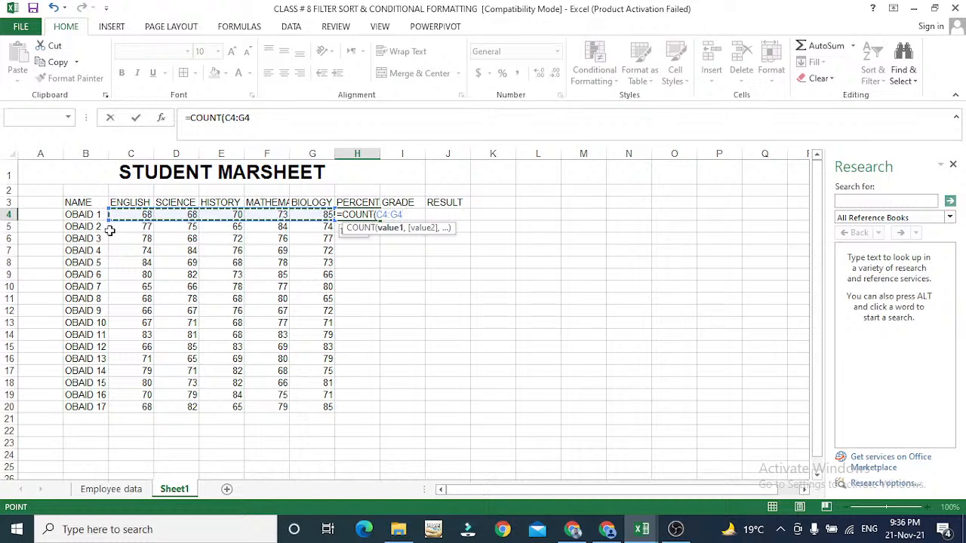
Step: Multiply the count by 100 and enclose it in parentheses, entering =(COUNT(C4:G4)*100) in H4
{"action": "type", "text": ")*"}
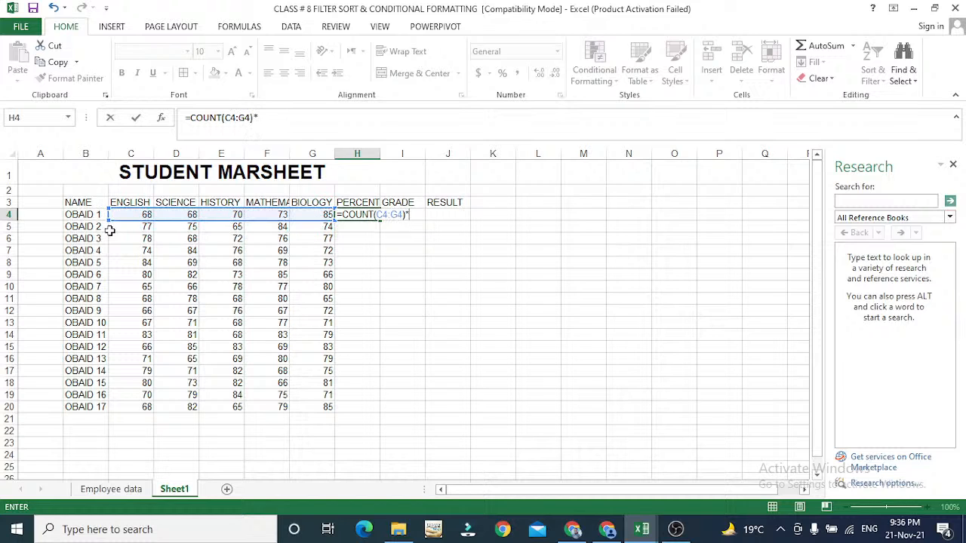
{"action": "type", "text": "100"}
{"action": "left_click", "coordinate": [340, 216]}
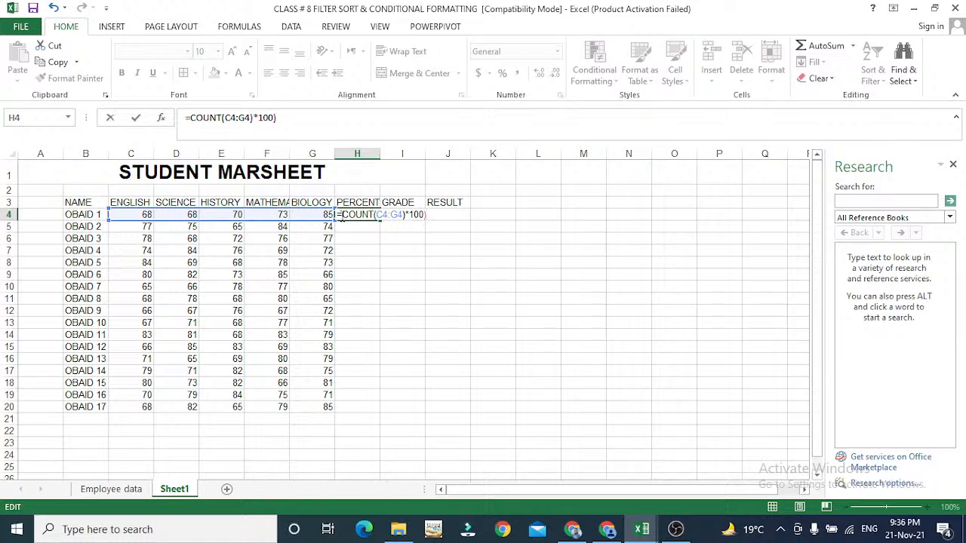
{"action": "type", "text": "("}
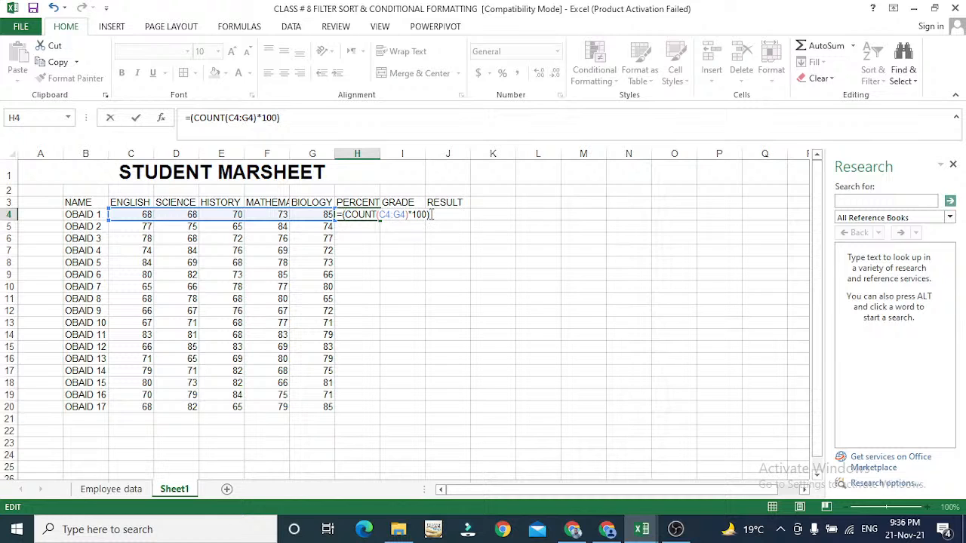
{"action": "key", "text": "ctrl+Return"}
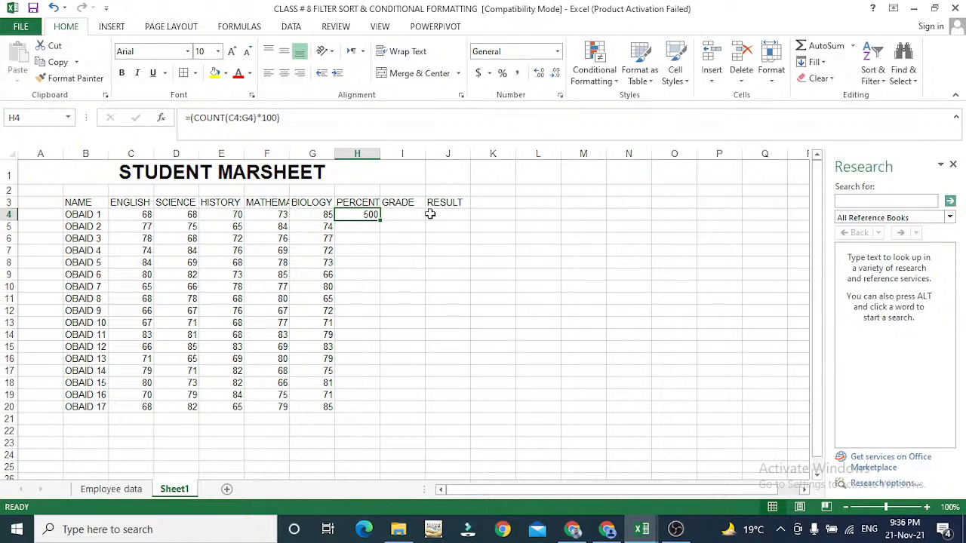
Step: Extend the H4 formula to divide the sum of the marks by the maximum marks: =SUM(C4:G4)/(COUNT(C4:G4)*100)
{"action": "key", "text": "F2"}
{"action": "key", "text": "Escape"}
{"action": "key", "text": "F2"}
{"action": "key", "text": "Left"}
{"action": "key", "text": "Left"}
{"action": "key", "text": "Left"}
{"action": "key", "text": "Left"}
{"action": "key", "text": "Left"}
{"action": "key", "text": "Left"}
{"action": "key", "text": "Left"}
{"action": "key", "text": "Left"}
{"action": "key", "text": "Left"}
{"action": "key", "text": "Left"}
{"action": "key", "text": "Left"}
{"action": "key", "text": "Left"}
{"action": "key", "text": "Left"}
{"action": "key", "text": "Left"}
{"action": "key", "text": "Left"}
{"action": "key", "text": "Left"}
{"action": "key", "text": "Left"}
{"action": "key", "text": "Left"}
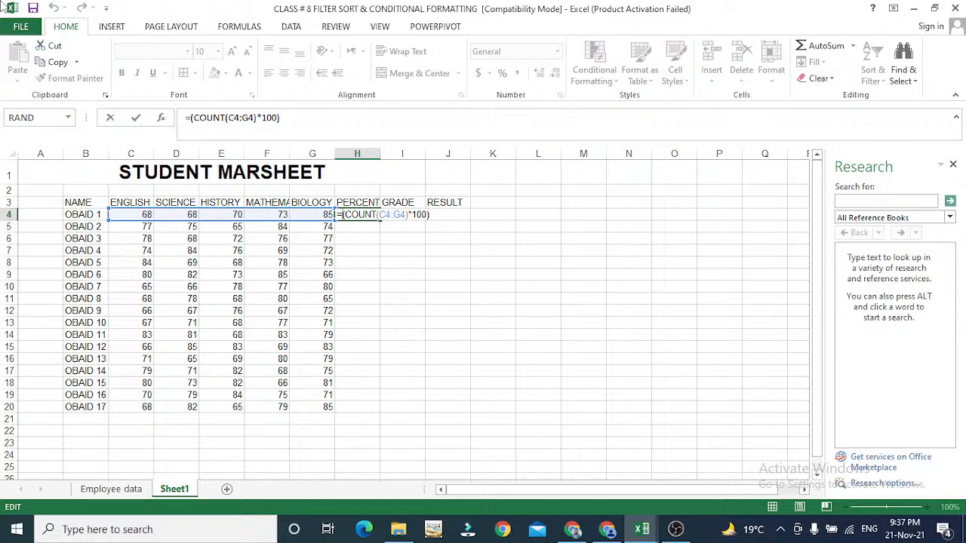
{"action": "type", "text": "SUM"}
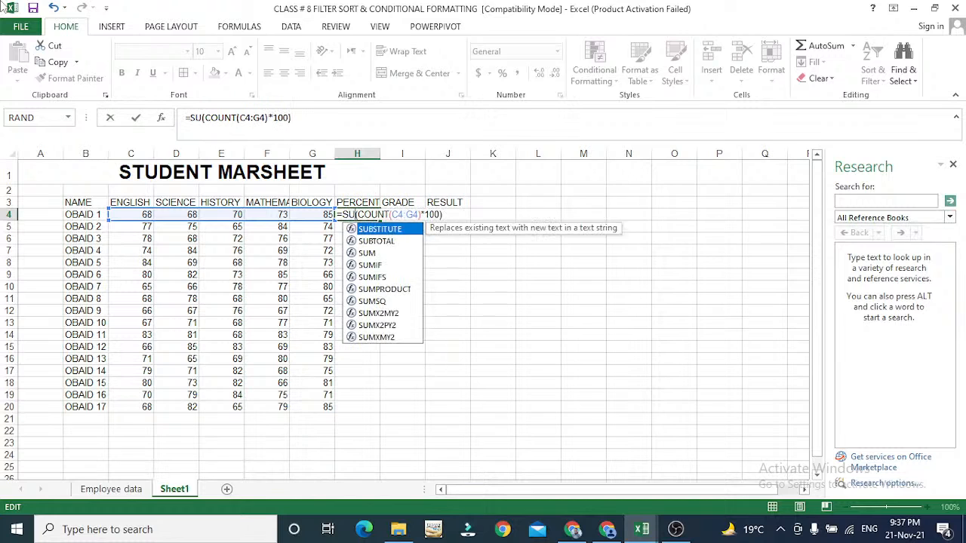
{"action": "type", "text": "("}
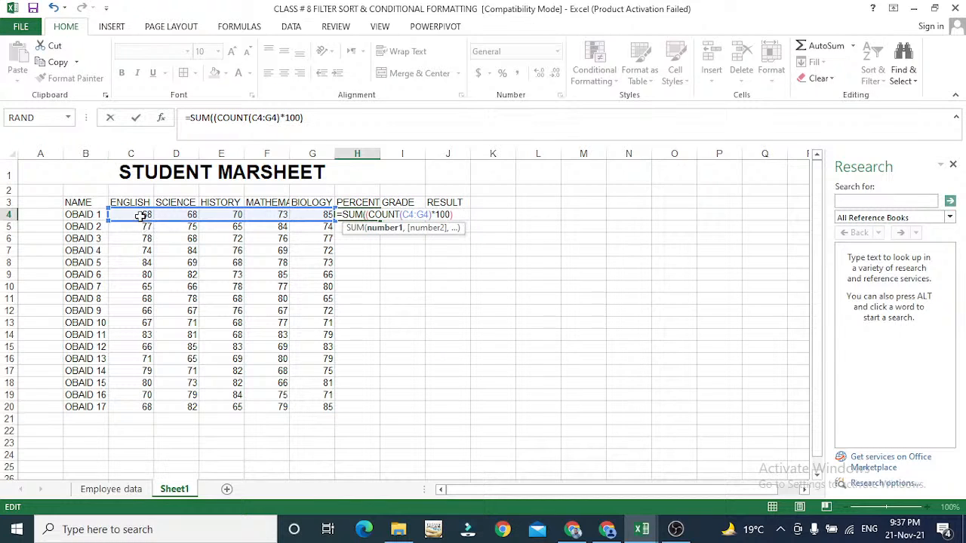
{"action": "left_click_drag", "start_coordinate": [142, 217], "coordinate": [322, 215]}
{"action": "type", "text": ")"}
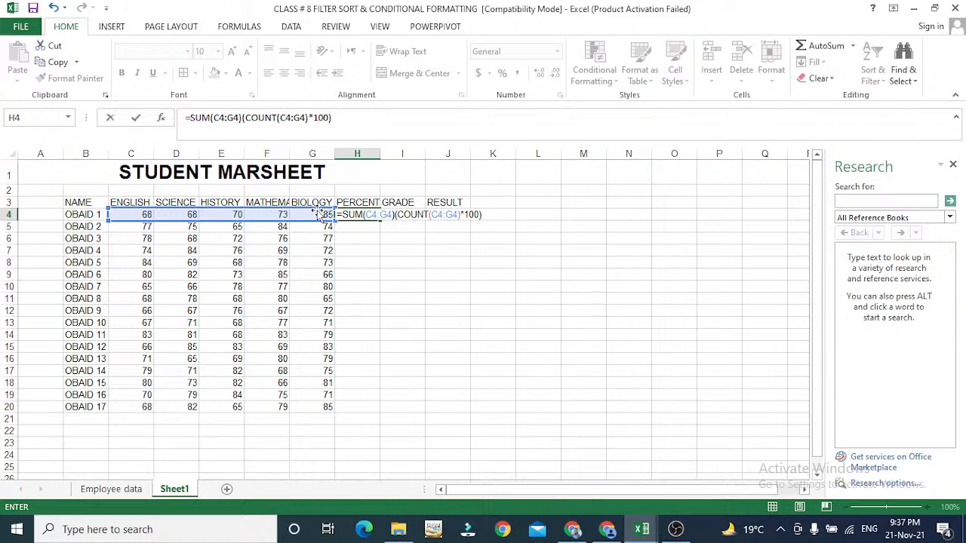
{"action": "type", "text": "/"}
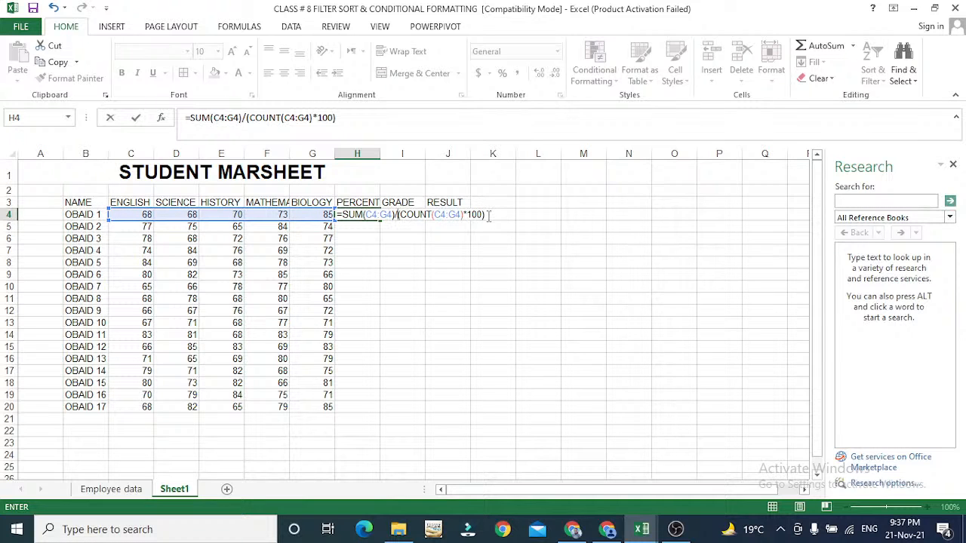
{"action": "key", "text": "Return"}
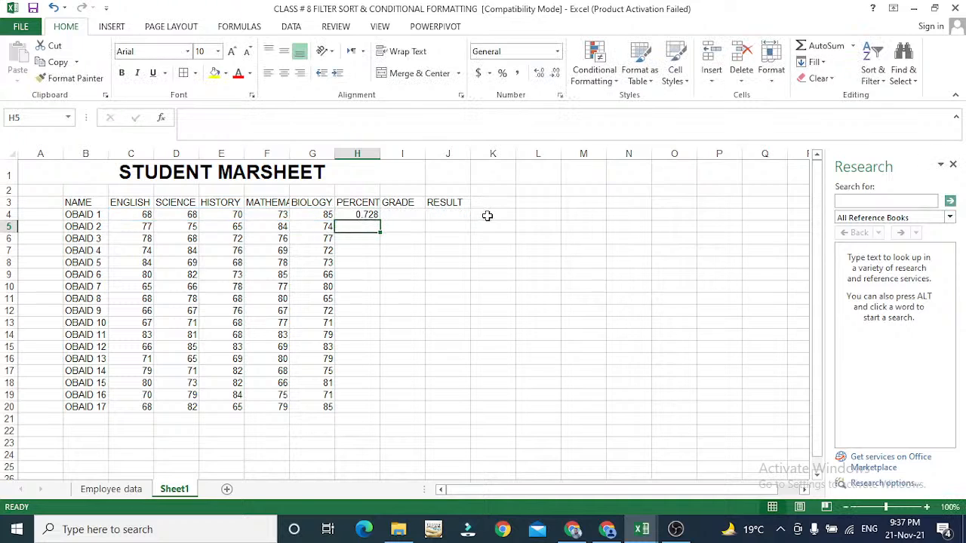
{"action": "key", "text": "Up"}
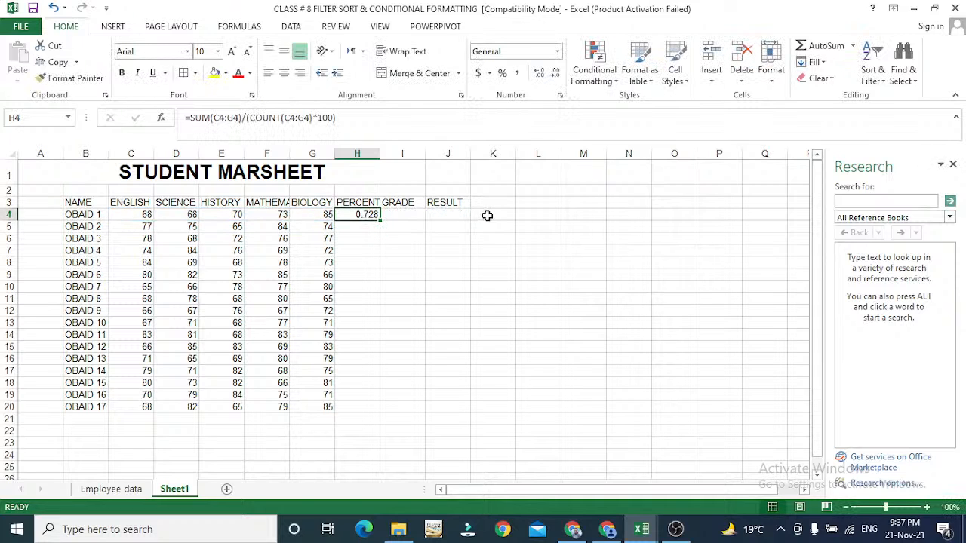
{"action": "key", "text": "ctrl+c"}
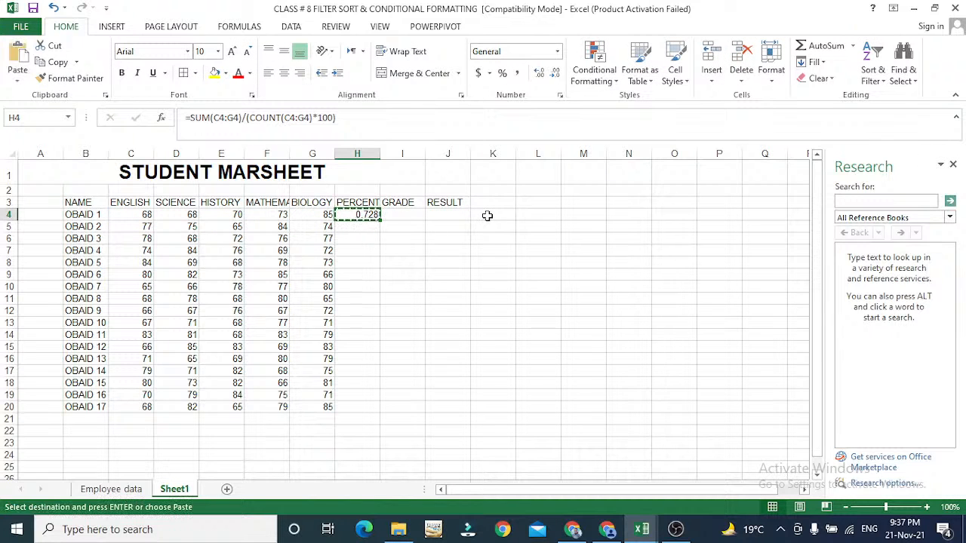
{"action": "key", "text": "Down"}
{"action": "key", "text": "shift+Down"}
{"action": "key", "text": "shift+Down"}
{"action": "key", "text": "shift+Down"}
{"action": "key", "text": "shift+Down"}
{"action": "key", "text": "shift+Down"}
{"action": "key", "text": "shift+Down"}
{"action": "key", "text": "shift+Down"}
{"action": "key", "text": "shift+Down"}
{"action": "key", "text": "shift+Down"}
{"action": "key", "text": "shift+Down"}
{"action": "key", "text": "shift+Down"}
{"action": "key", "text": "shift+Down"}
{"action": "key", "text": "shift+Down"}
{"action": "key", "text": "shift+Down"}
{"action": "key", "text": "shift+Down"}
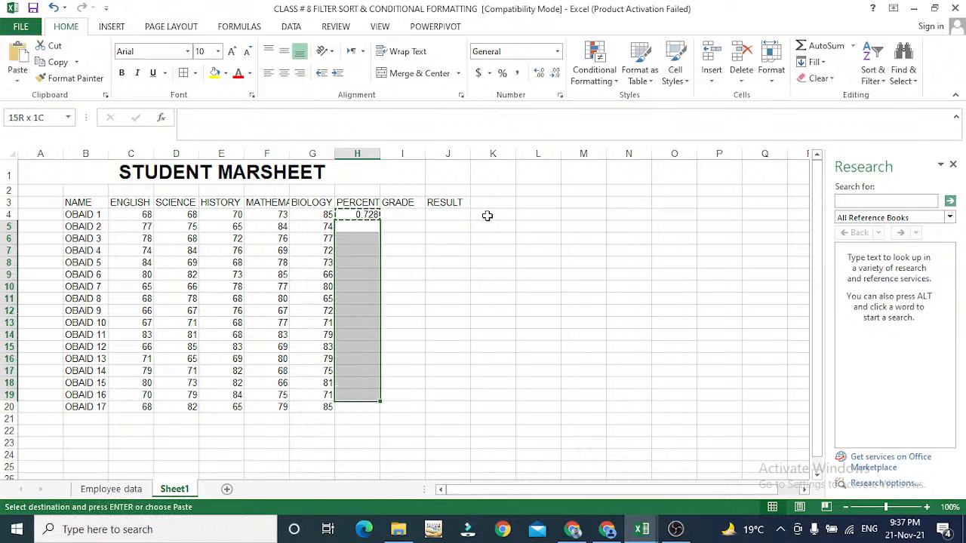
{"action": "key", "text": "Up"}
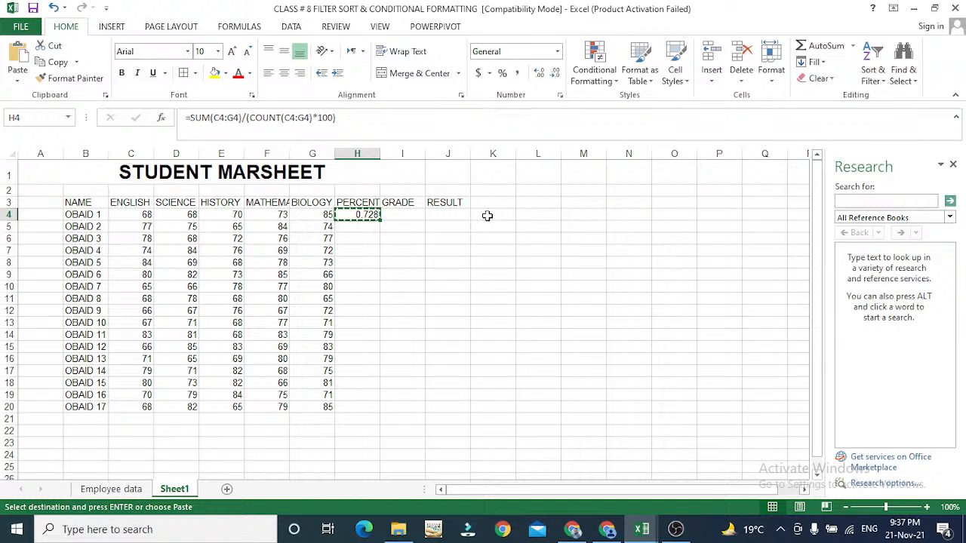
{"action": "key", "text": "Escape"}
Step: Copy the percentage formula from H4 to H5:H20 for the remaining students
{"action": "key", "text": "ctrl+c"}
{"action": "key", "text": "Down"}
{"action": "key", "text": "shift+Down"}
{"action": "key", "text": "shift+Down"}
{"action": "key", "text": "shift+Down"}
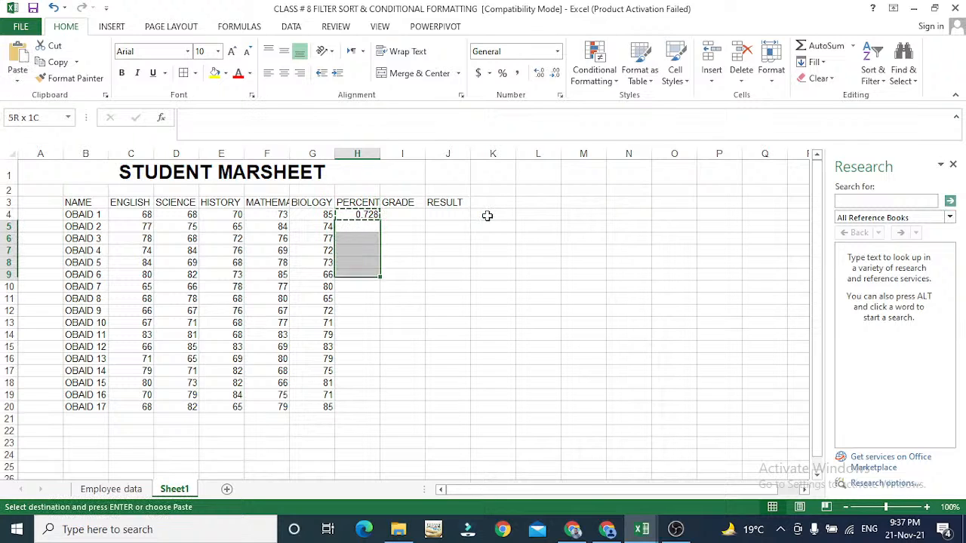
{"action": "key", "text": "shift+Down"}
{"action": "key", "text": "shift+Down"}
{"action": "key", "text": "shift+Down"}
{"action": "key", "text": "shift+Down"}
{"action": "key", "text": "shift+Down"}
{"action": "key", "text": "shift+Down"}
{"action": "key", "text": "shift+Down"}
{"action": "key", "text": "shift+Down"}
{"action": "key", "text": "shift+Down"}
{"action": "key", "text": "shift+Down"}
{"action": "key", "text": "shift+Down"}
{"action": "key", "text": "shift+Down"}
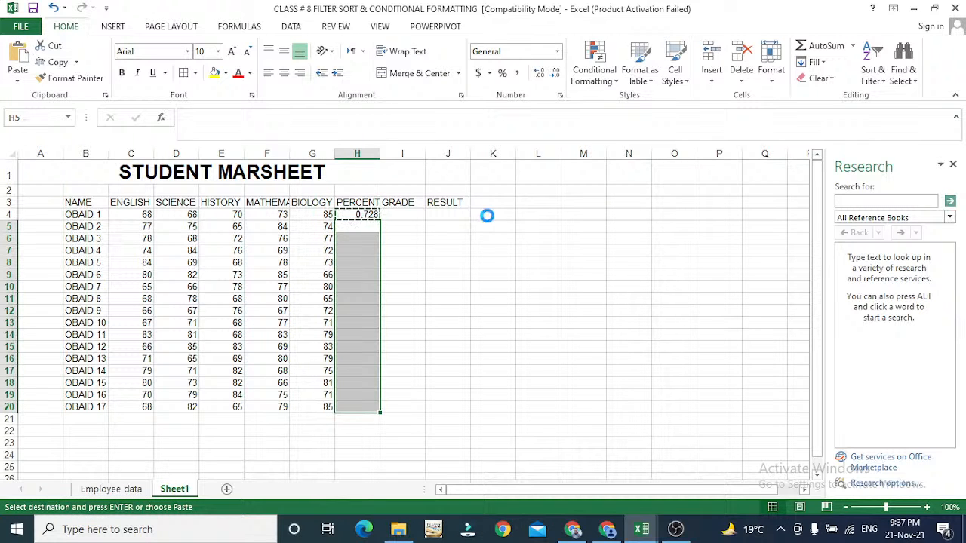
{"action": "key", "text": "ctrl+v"}
{"action": "key", "text": "Escape"}
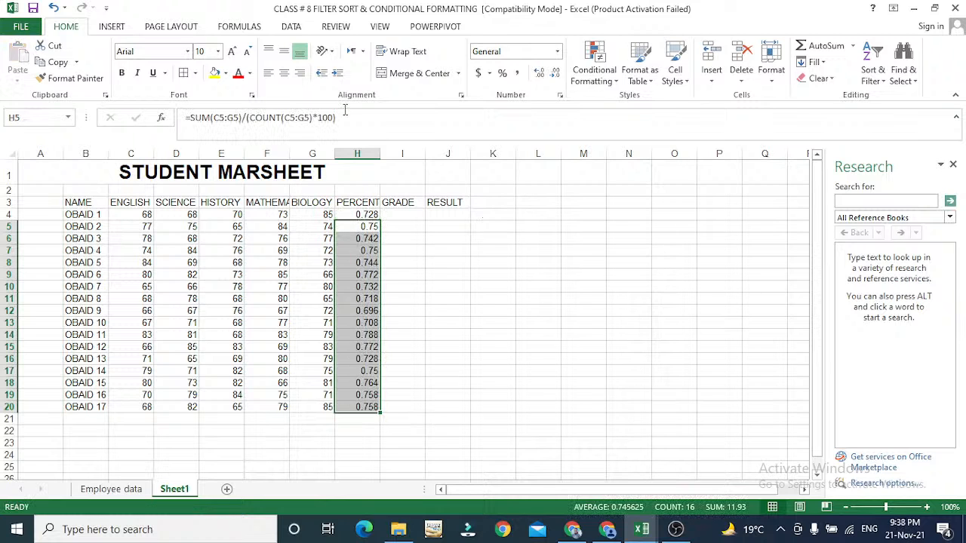
Step: Format the percentage cells H4:H20 with the Percentage number format
{"action": "key", "text": "Up"}
{"action": "key", "text": "shift+Down"}
{"action": "key", "text": "shift+Down"}
{"action": "key", "text": "shift+Down"}
{"action": "key", "text": "shift+Down"}
{"action": "key", "text": "shift+Down"}
{"action": "key", "text": "shift+Down"}
{"action": "key", "text": "shift+Down"}
{"action": "key", "text": "shift+Down"}
{"action": "key", "text": "shift+Down"}
{"action": "key", "text": "shift+Down"}
{"action": "key", "text": "shift+Down"}
{"action": "key", "text": "shift+Down"}
{"action": "key", "text": "shift+Down"}
{"action": "key", "text": "shift+Down"}
{"action": "key", "text": "shift+Down"}
{"action": "key", "text": "shift+Down"}
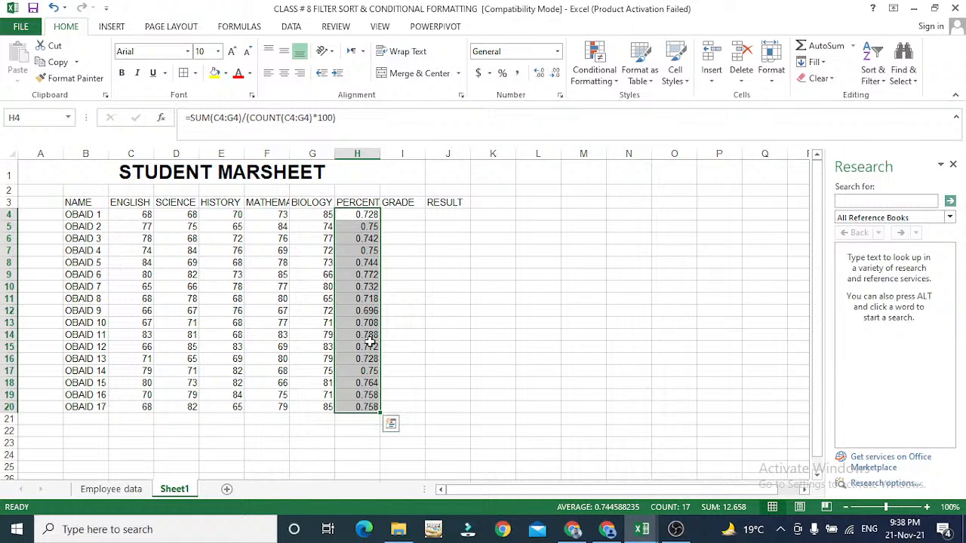
{"action": "left_click", "coordinate": [499, 77]}
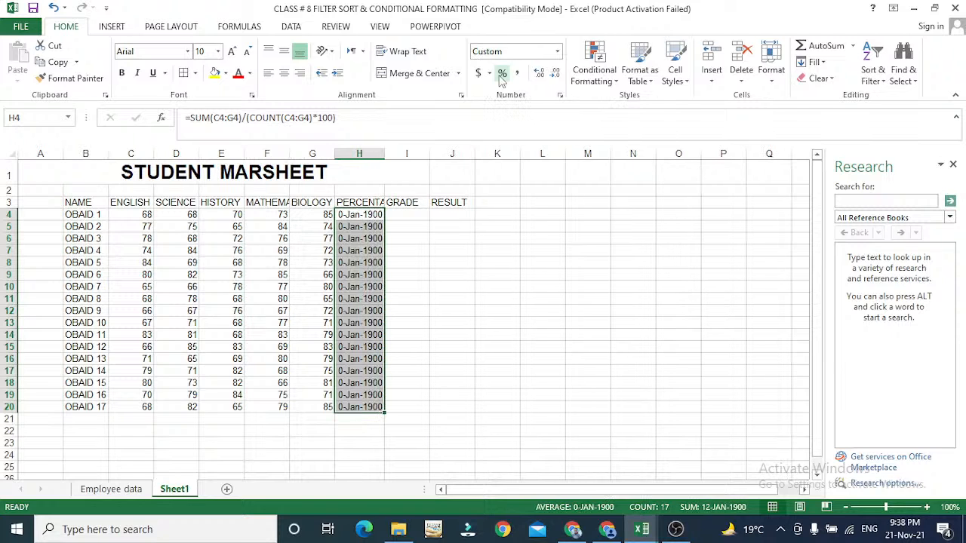
{"action": "left_click", "coordinate": [557, 52]}
{"action": "left_click", "coordinate": [506, 302]}
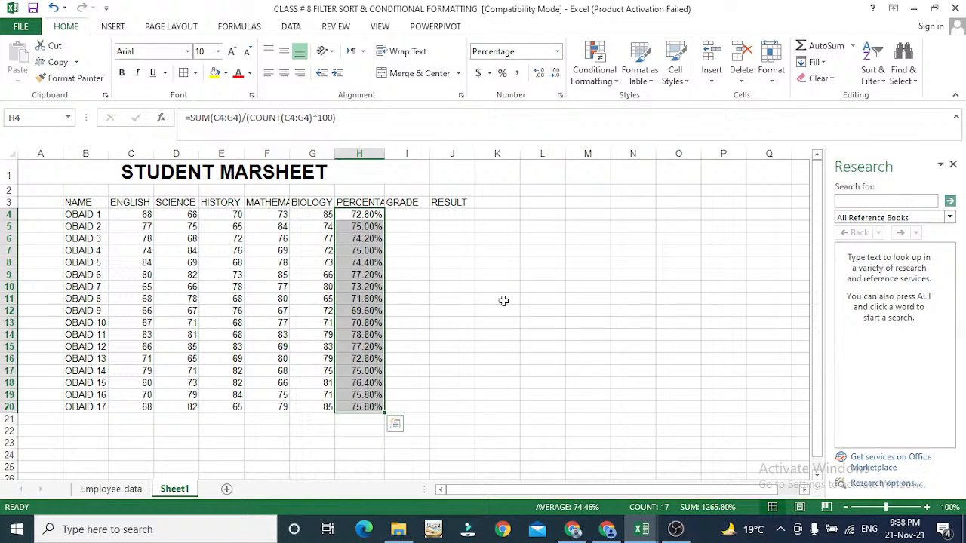
Step: Remove both decimal places from the percentages in H4:H20 and autofit the width of column H
{"action": "left_click", "coordinate": [556, 74]}
{"action": "left_click", "coordinate": [556, 74]}
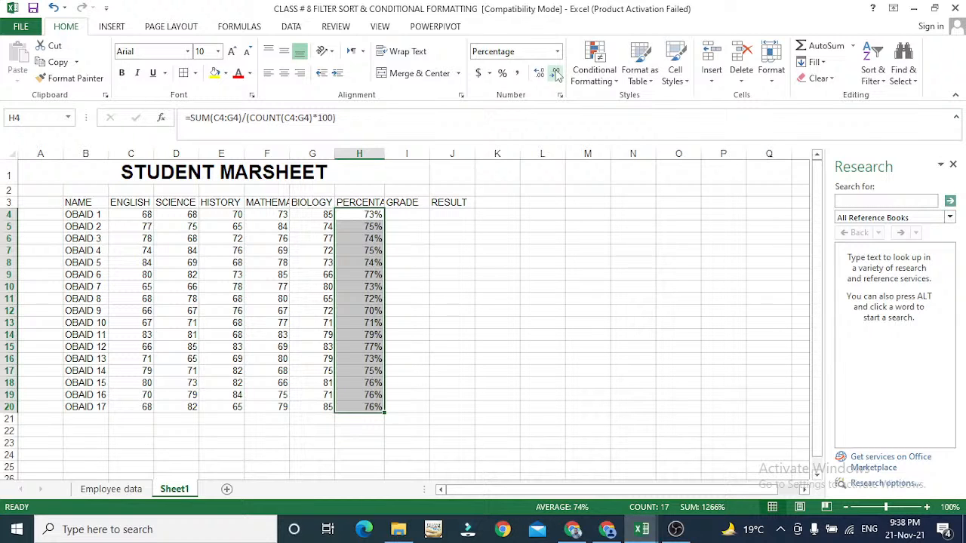
{"action": "double_click", "coordinate": [383, 153]}
Step: Start an IF formula in the first student's grade cell, I4
{"action": "left_click", "coordinate": [425, 214]}
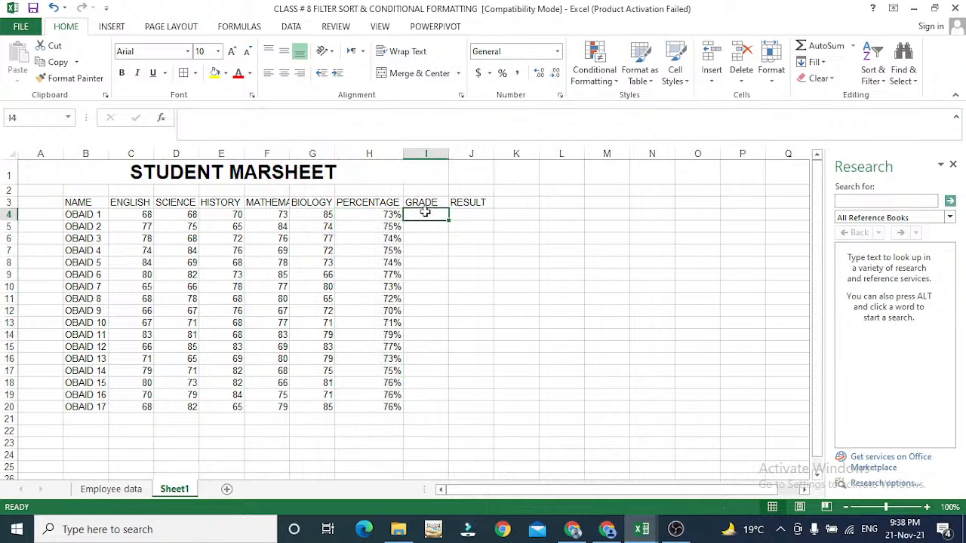
{"action": "type", "text": "=I"}
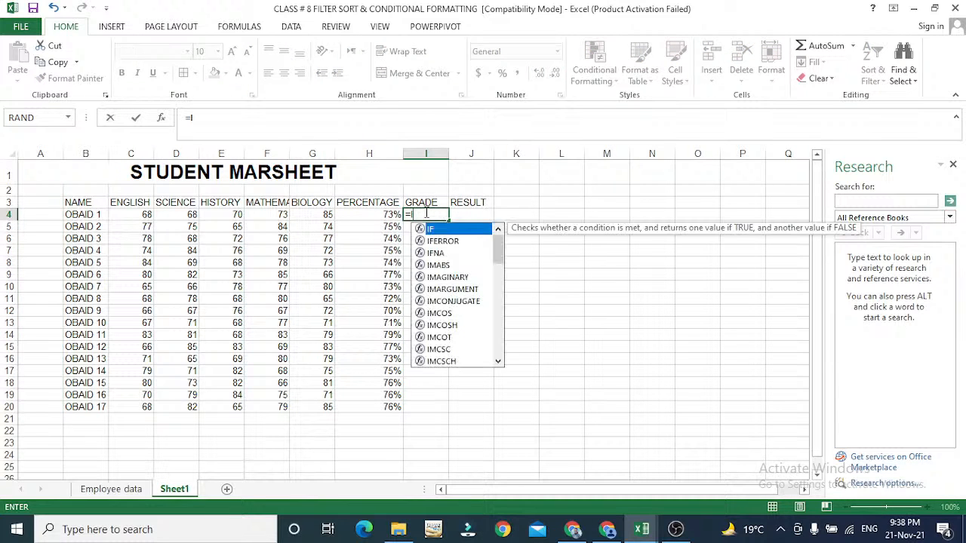
{"action": "key", "text": "BackSpace"}
{"action": "key", "text": "BackSpace"}
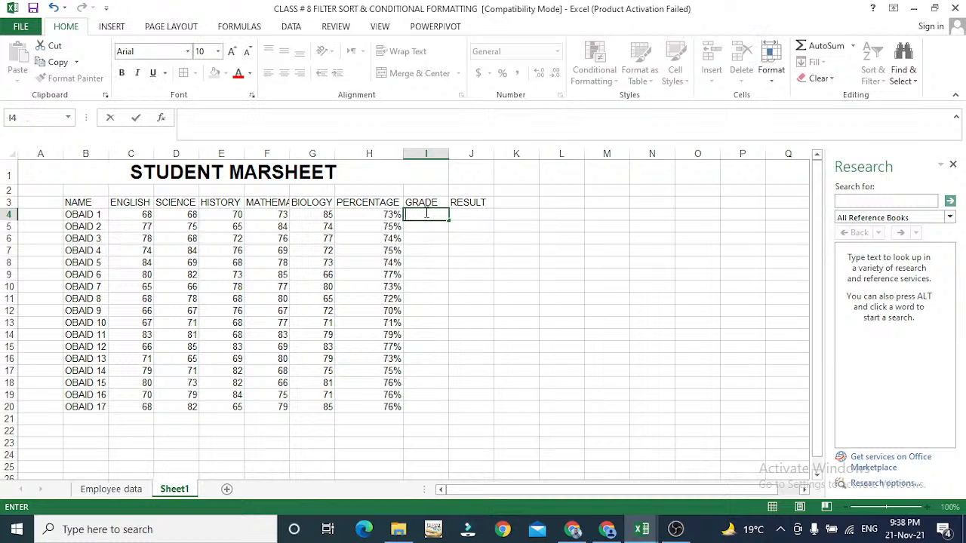
{"action": "type", "text": "=IF"}
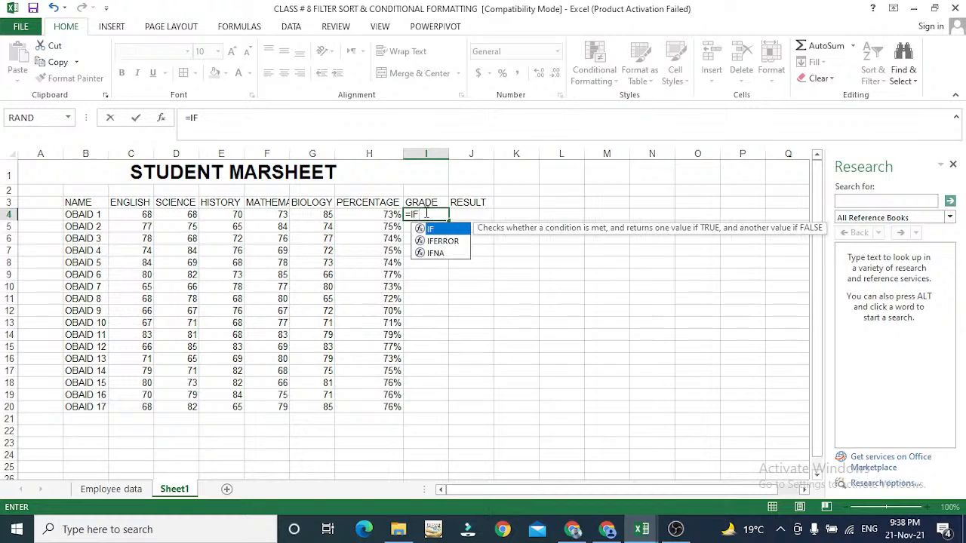
Step: Switch to the browser and examine the grade and result logic below the table in the marksheet PDF
{"action": "key", "text": "alt+Tab"}
{"action": "scroll", "coordinate": [427, 215], "scroll_direction": "down", "scroll_amount": 2}
{"action": "scroll", "coordinate": [427, 215], "scroll_direction": "down", "scroll_amount": 1}
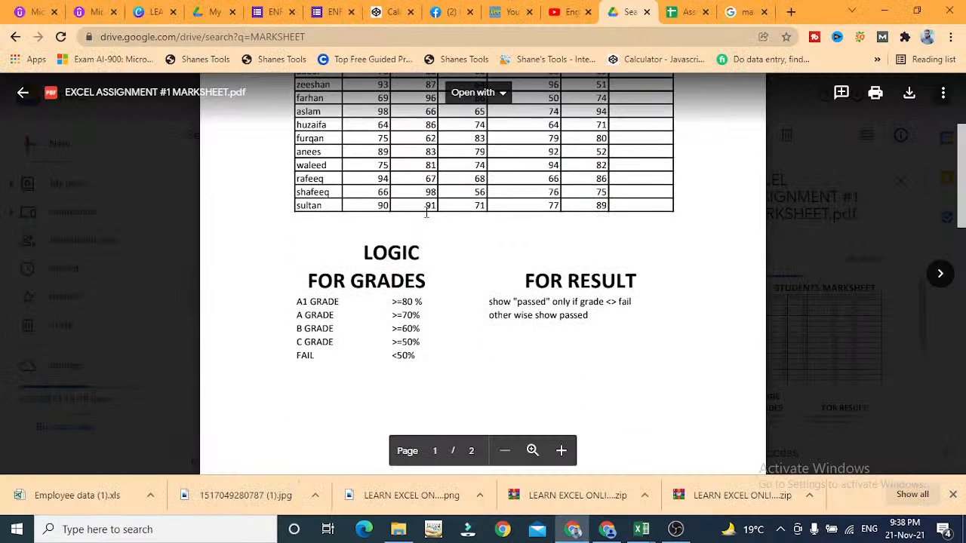
{"action": "scroll", "coordinate": [427, 213], "scroll_direction": "down", "scroll_amount": 1}
{"action": "scroll", "coordinate": [427, 212], "scroll_direction": "down", "scroll_amount": 1}
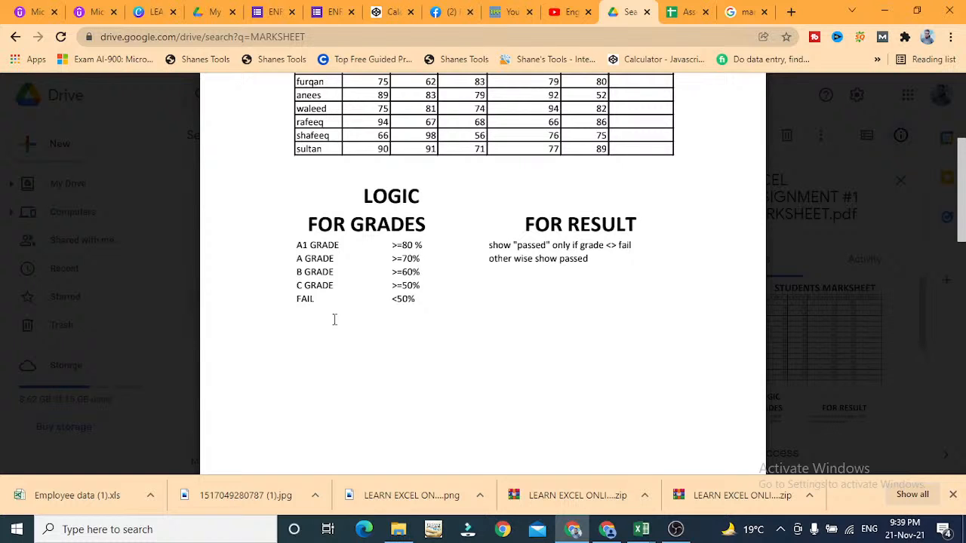
Step: Switch back to Excel and complete the grade formula in I4 as =IF(H4>=80,"A1")
{"action": "key", "text": "alt+Tab"}
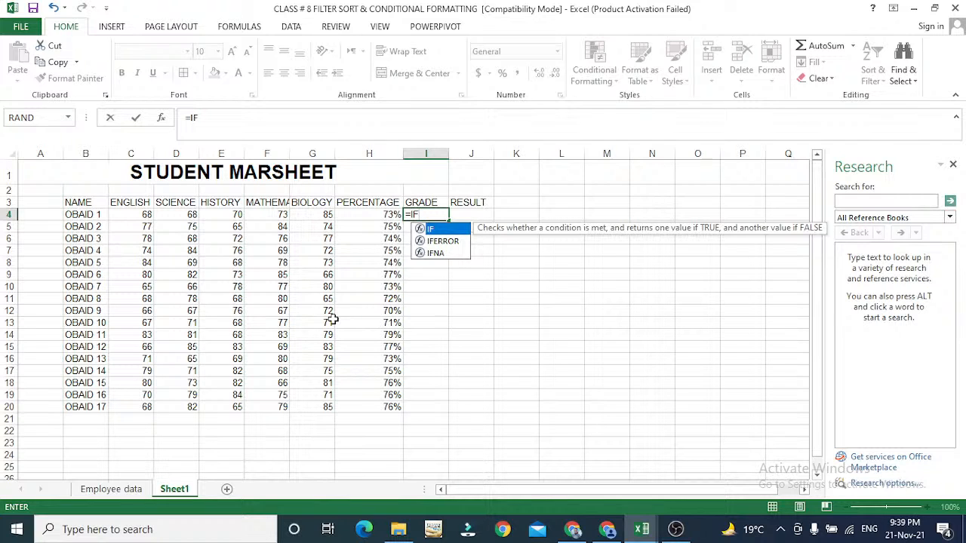
{"action": "type", "text": "("}
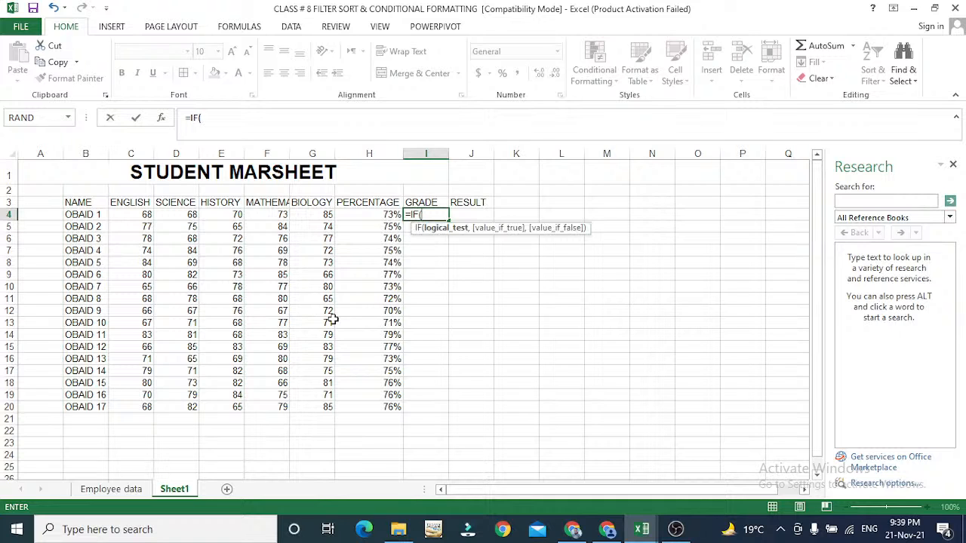
{"action": "left_click", "coordinate": [375, 215]}
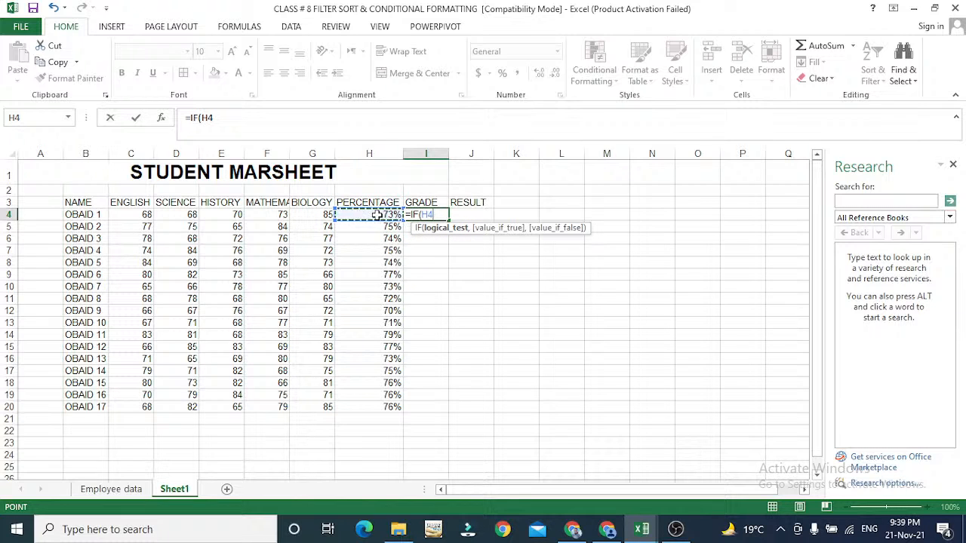
{"action": "type", "text": ">="}
{"action": "type", "text": "8"}
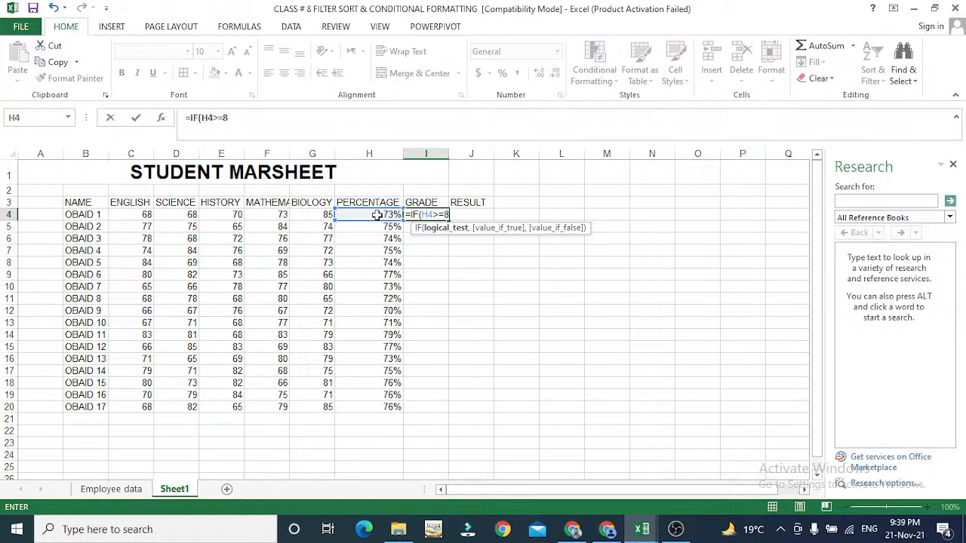
{"action": "type", "text": "0,"}
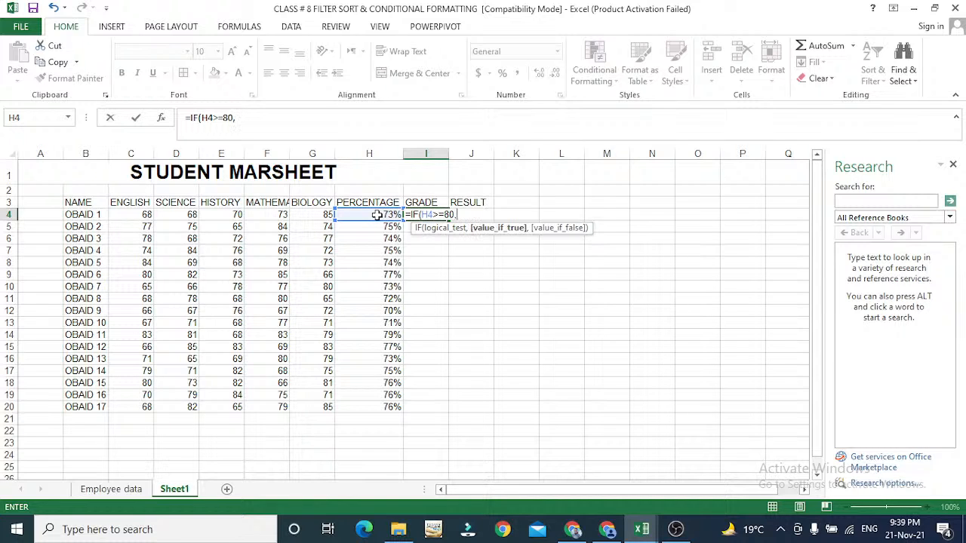
{"action": "type", "text": "\"A1\""}
{"action": "key", "text": "Return"}
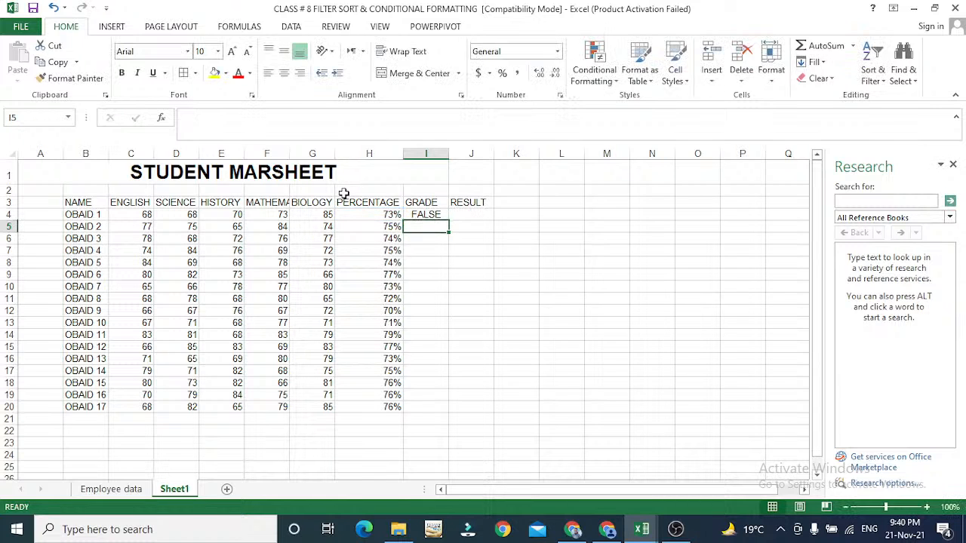
Step: Reopen the I4 formula and append the start of a second IF function after the A1 condition
{"action": "key", "text": "Up"}
{"action": "key", "text": "F2"}
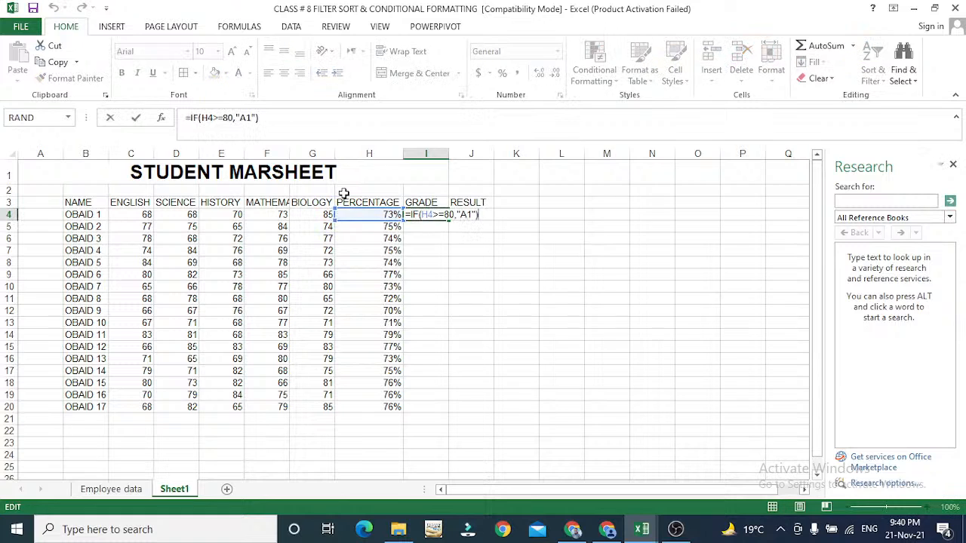
{"action": "key", "text": "Left"}
{"action": "key", "text": "Left"}
{"action": "key", "text": "Left"}
{"action": "key", "text": "Left"}
{"action": "key", "text": "Left"}
{"action": "key", "text": "Left"}
{"action": "key", "text": "Right"}
{"action": "key", "text": "Right"}
{"action": "key", "text": "Right"}
{"action": "key", "text": "Right"}
{"action": "key", "text": "Right"}
{"action": "key", "text": "Right"}
{"action": "type", "text": ",IF("}
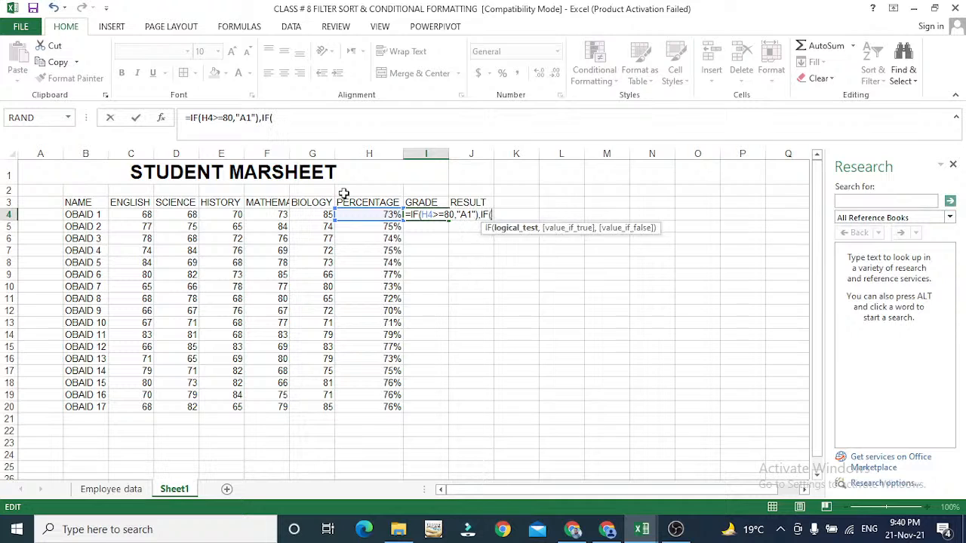
{"action": "left_click", "coordinate": [347, 215]}
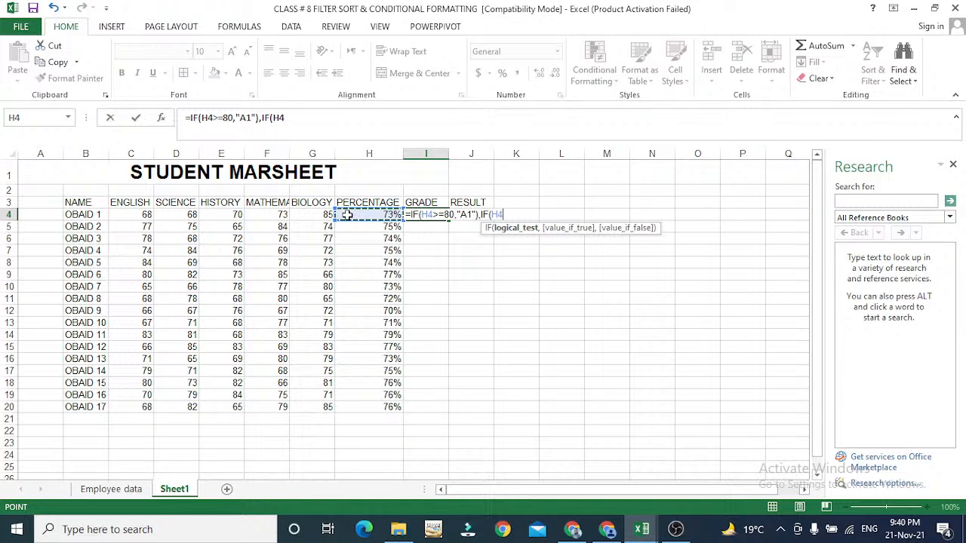
{"action": "key", "text": "Up"}
{"action": "key", "text": "Up"}
{"action": "key", "text": "Up"}
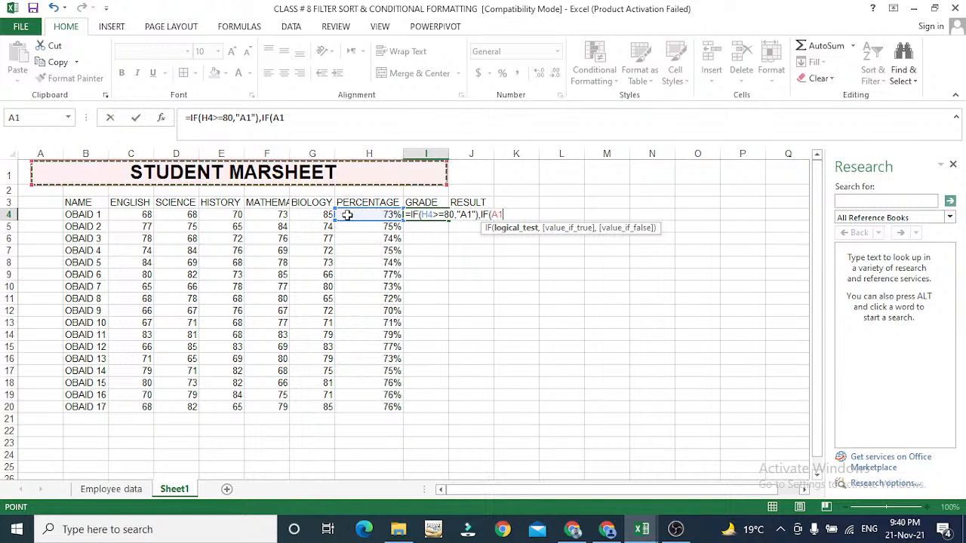
{"action": "type", "text": ":A"}
{"action": "key", "text": "BackSpace"}
{"action": "key", "text": "BackSpace"}
{"action": "key", "text": "BackSpace"}
{"action": "key", "text": "BackSpace"}
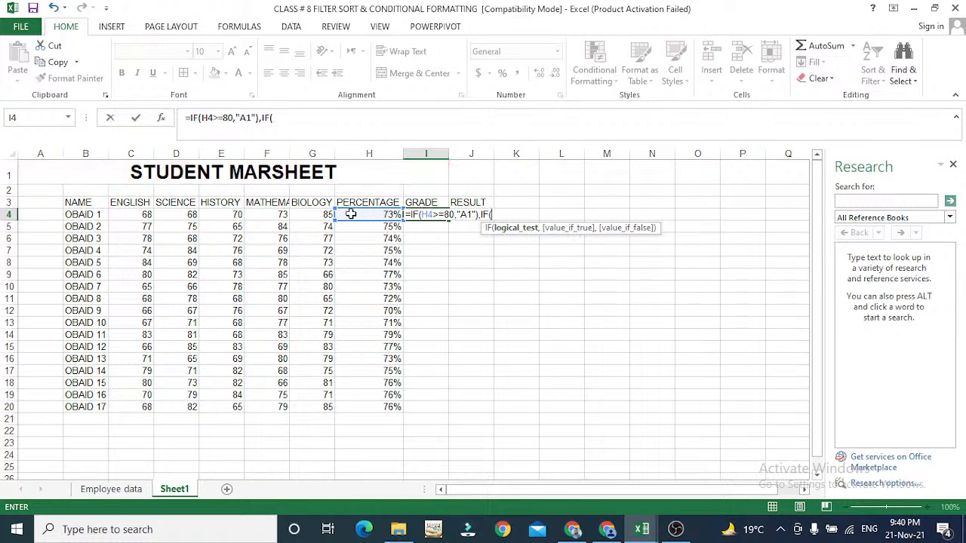
Step: Complete the second IF in I4 so it grades H4>=70 as "A"
{"action": "left_click", "coordinate": [350, 215]}
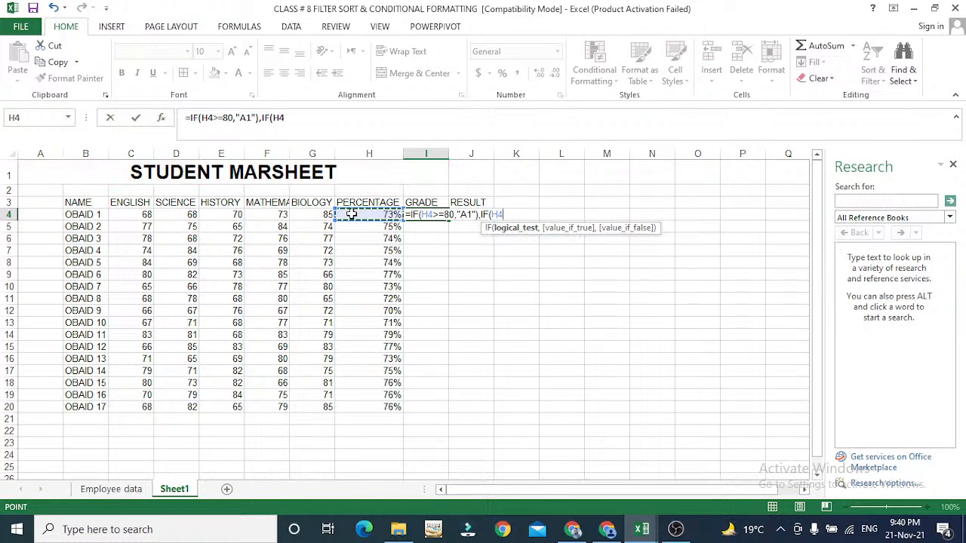
{"action": "type", "text": ">=70,"}
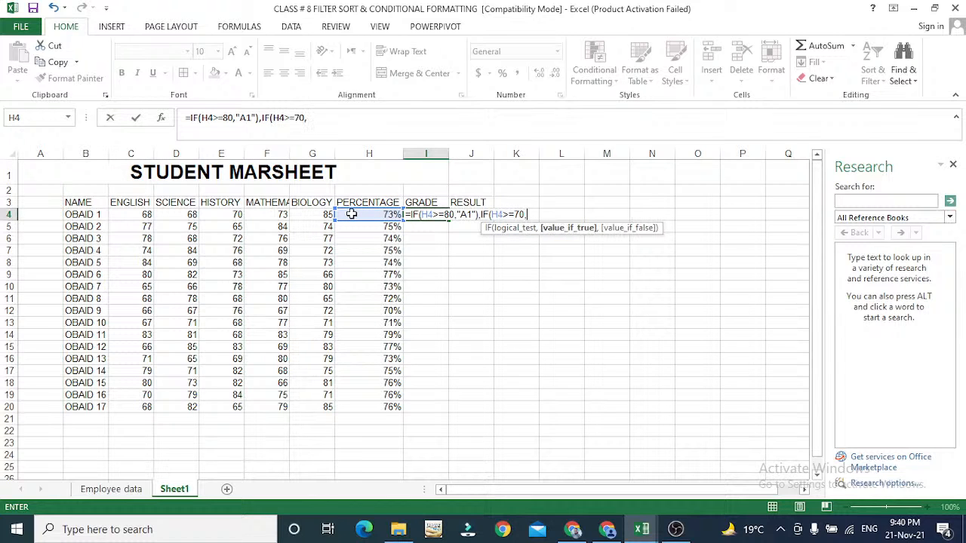
{"action": "type", "text": "\"A\")"}
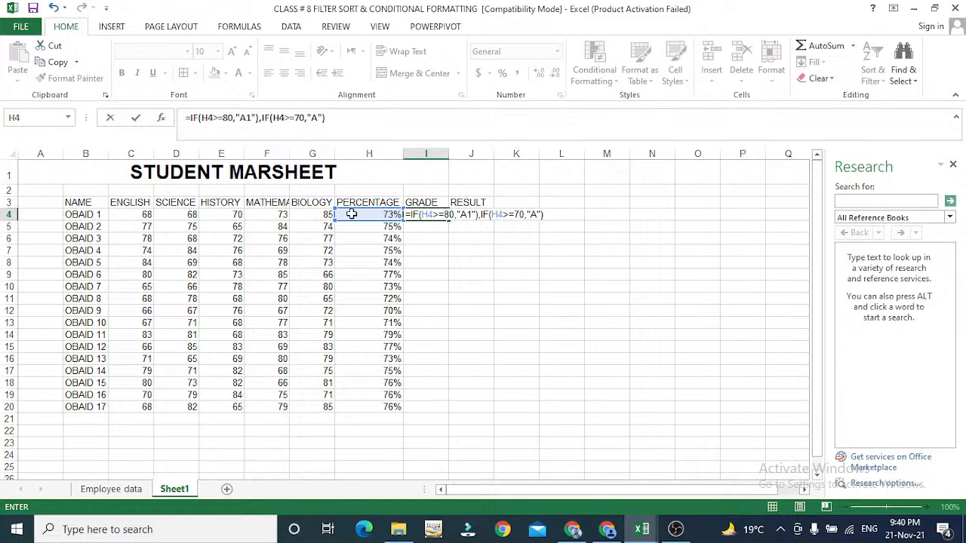
Step: Append a third IF to the I4 formula that grades H4>=60 as "B"
{"action": "type", "text": ",IF"}
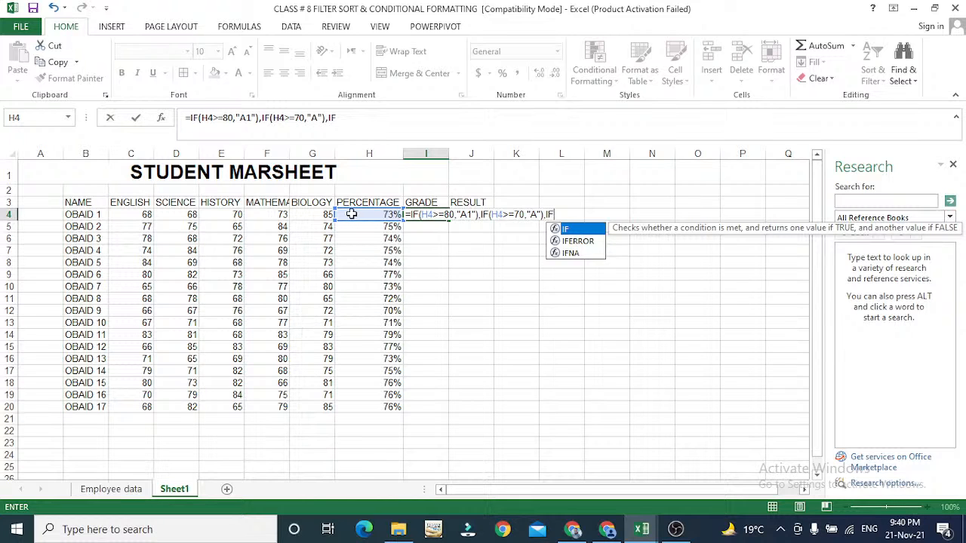
{"action": "type", "text": "("}
{"action": "left_click", "coordinate": [351, 214]}
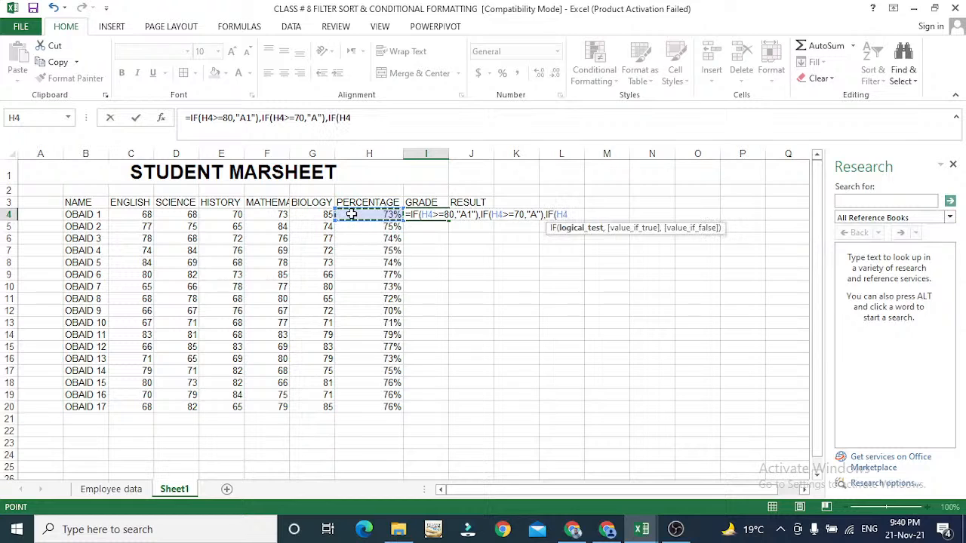
{"action": "type", "text": ">="}
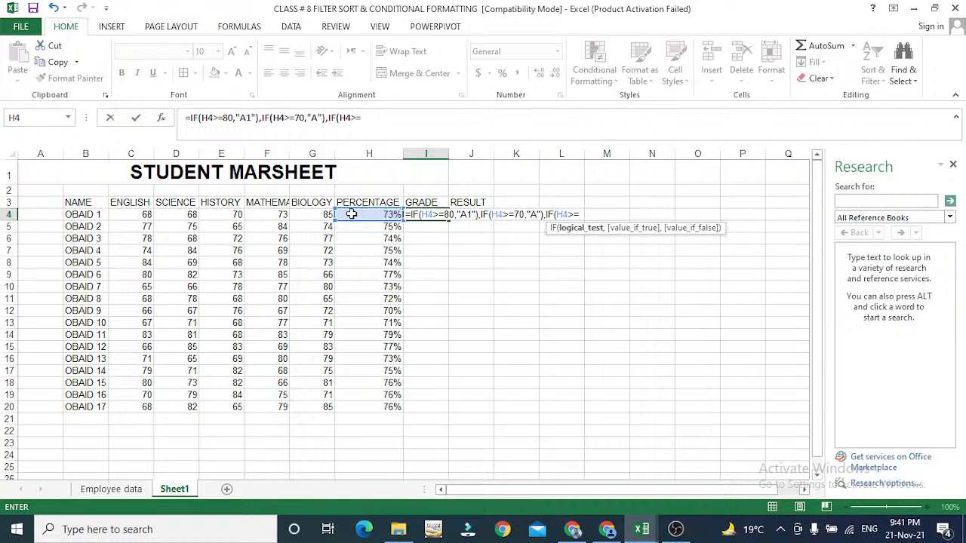
{"action": "type", "text": "60"}
{"action": "type", "text": ","}
{"action": "key", "text": "Return"}
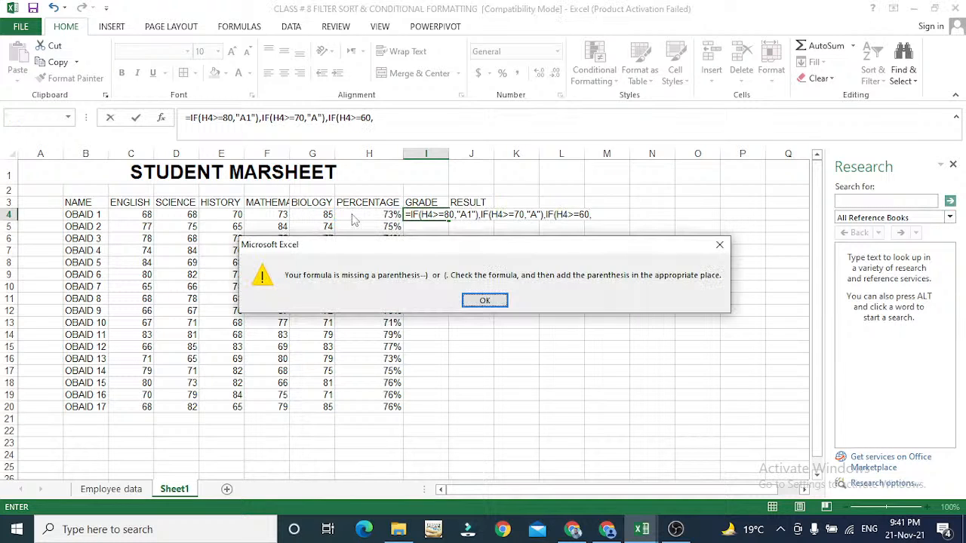
{"action": "key", "text": "Return"}
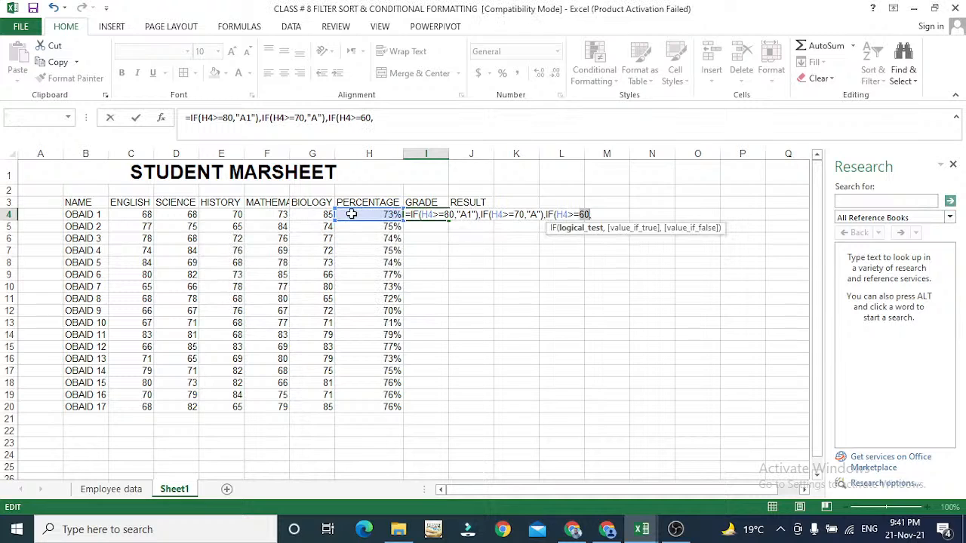
{"action": "key", "text": "Right"}
{"action": "key", "text": "Right"}
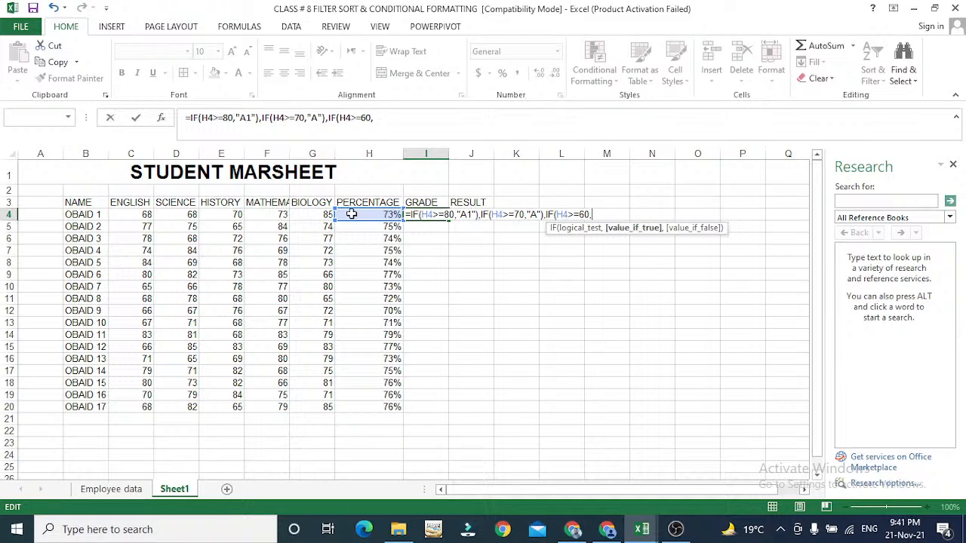
{"action": "type", "text": "\"B"}
{"action": "type", "text": "\""}
{"action": "type", "text": ")"}
Step: Append IF(H4>=50,"C") and the fallback "FAIL" with closing parentheses to the I4 formula, and try to enter it
{"action": "type", "text": ",I"}
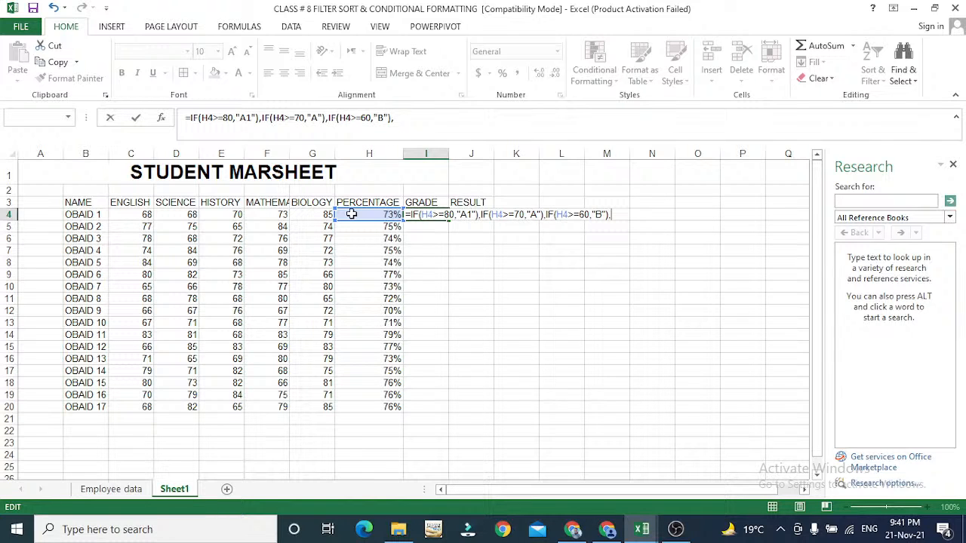
{"action": "type", "text": "F"}
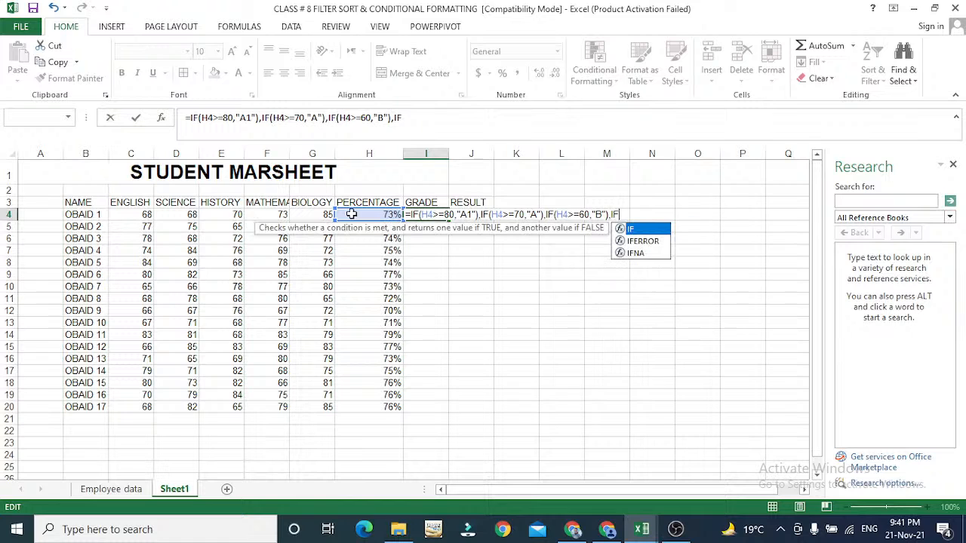
{"action": "type", "text": "("}
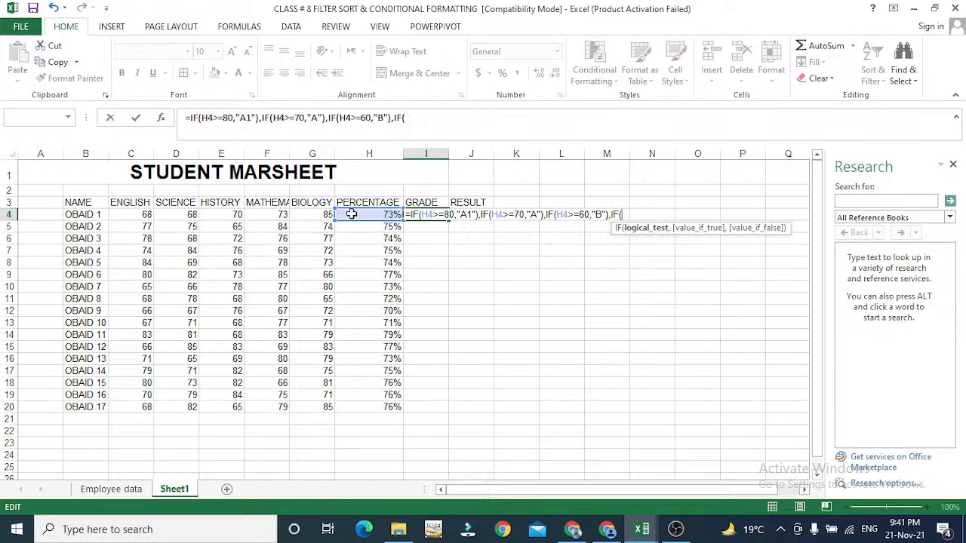
{"action": "left_click", "coordinate": [351, 214]}
{"action": "type", "text": ">=50,\"C\")"}
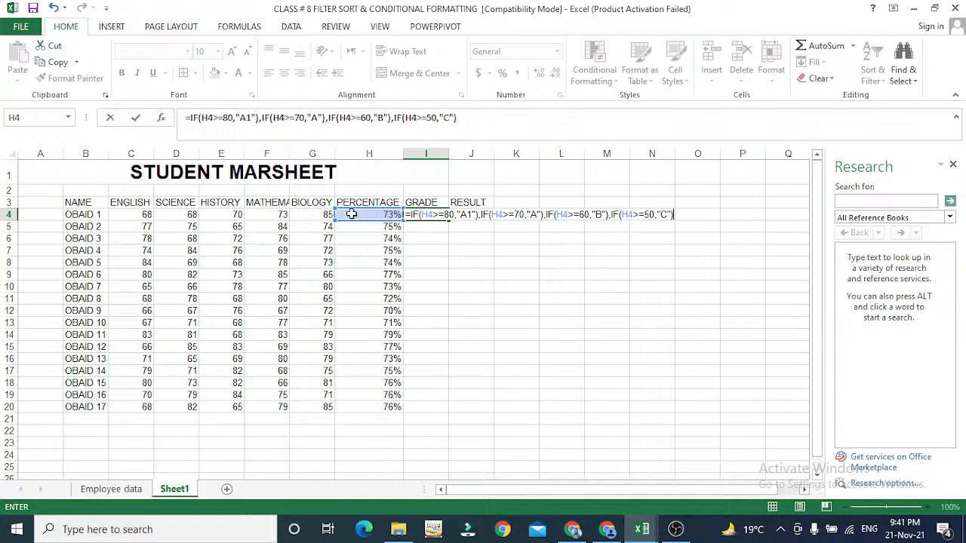
{"action": "type", "text": ",\"FAIL\"))"}
{"action": "key", "text": "Return"}
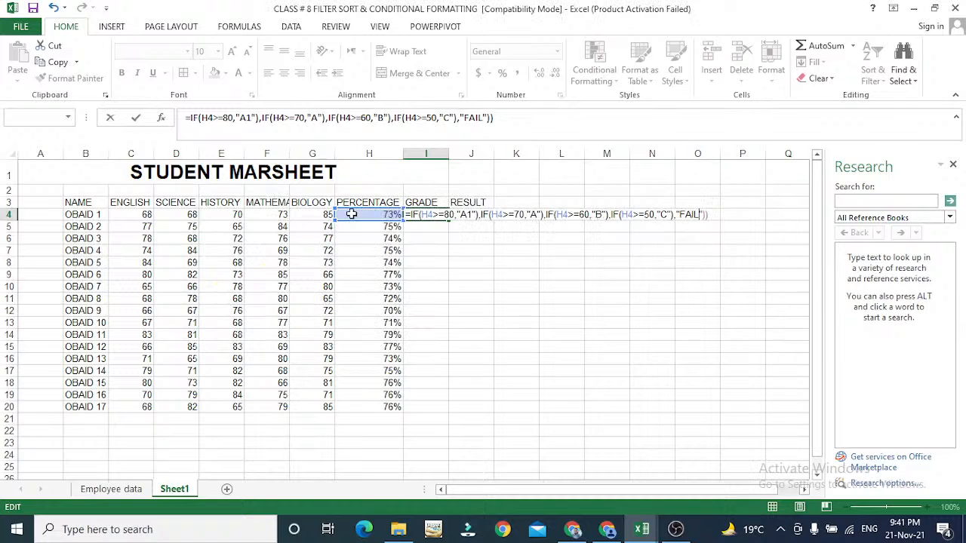
Step: Append more closing parentheses after "FAIL" so the I4 formula ends with five
{"action": "key", "text": "End"}
{"action": "type", "text": "))"}
{"action": "key", "text": "Left"}
Step: Step through the I4 formula to examine its IF conditions, grade values, commas and parentheses
{"action": "key", "text": "Up"}
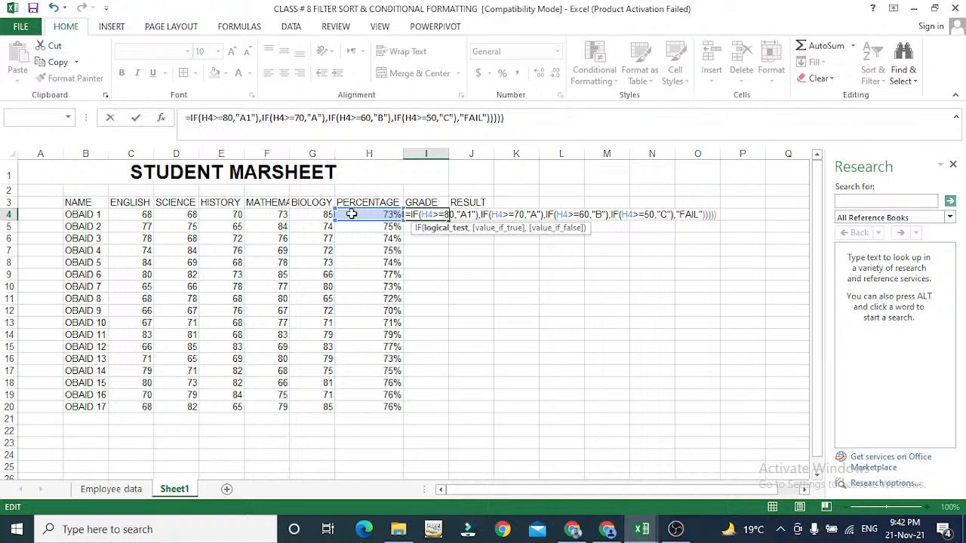
{"action": "key", "text": "Right"}
{"action": "key", "text": "Right"}
{"action": "key", "text": "Right"}
{"action": "key", "text": "Right"}
{"action": "key", "text": "Right"}
{"action": "key", "text": "Right"}
{"action": "key", "text": "Right"}
{"action": "key", "text": "Right"}
{"action": "key", "text": "Right"}
{"action": "key", "text": "Right"}
{"action": "key", "text": "Right"}
{"action": "key", "text": "Right"}
{"action": "key", "text": "Right"}
{"action": "key", "text": "Right"}
{"action": "key", "text": "Right"}
{"action": "key", "text": "Right"}
{"action": "key", "text": "Right"}
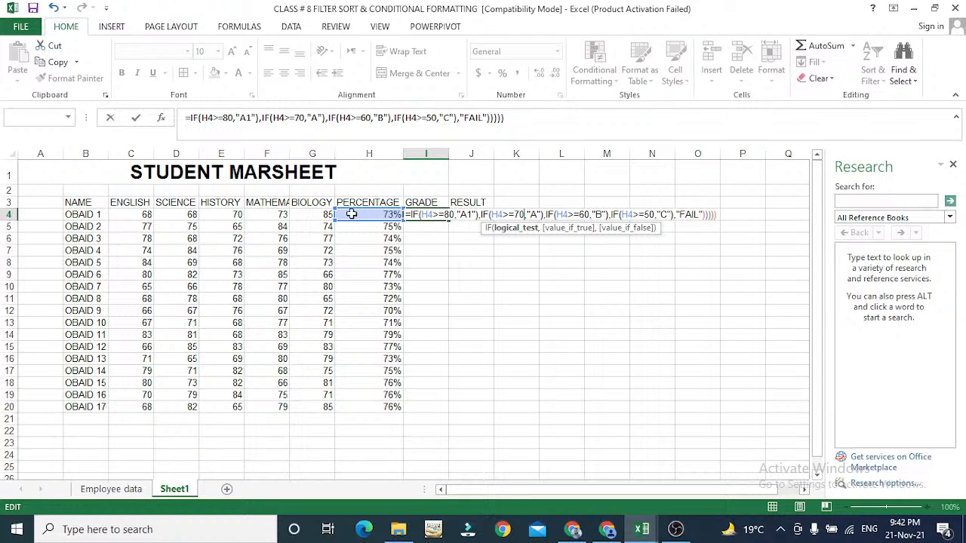
{"action": "key", "text": "Left"}
{"action": "key", "text": "Left"}
{"action": "key", "text": "Left"}
{"action": "key", "text": "Left"}
{"action": "key", "text": "Left"}
{"action": "key", "text": "Left"}
{"action": "key", "text": "Left"}
{"action": "key", "text": "Left"}
{"action": "key", "text": "Right"}
{"action": "key", "text": "Right"}
{"action": "key", "text": "Right"}
{"action": "key", "text": "Right"}
{"action": "key", "text": "Right"}
{"action": "key", "text": "Right"}
{"action": "key", "text": "Right"}
{"action": "key", "text": "Right"}
{"action": "key", "text": "Right"}
{"action": "key", "text": "Right"}
{"action": "key", "text": "Right"}
{"action": "key", "text": "Right"}
{"action": "key", "text": "Right"}
{"action": "key", "text": "Right"}
{"action": "key", "text": "Right"}
{"action": "key", "text": "Right"}
{"action": "key", "text": "Right"}
{"action": "key", "text": "Right"}
{"action": "key", "text": "Right"}
{"action": "key", "text": "Right"}
{"action": "key", "text": "Right"}
{"action": "key", "text": "Right"}
{"action": "key", "text": "Right"}
{"action": "key", "text": "Right"}
{"action": "key", "text": "Right"}
{"action": "key", "text": "Right"}
{"action": "key", "text": "Right"}
{"action": "key", "text": "Right"}
{"action": "key", "text": "Right"}
{"action": "key", "text": "Right"}
{"action": "key", "text": "Right"}
{"action": "key", "text": "Right"}
{"action": "key", "text": "Right"}
{"action": "key", "text": "Right"}
{"action": "key", "text": "Left"}
{"action": "key", "text": "Left"}
{"action": "key", "text": "Left"}
{"action": "key", "text": "Left"}
{"action": "key", "text": "Left"}
{"action": "key", "text": "Left"}
{"action": "key", "text": "Left"}
{"action": "key", "text": "Left"}
{"action": "key", "text": "Left"}
{"action": "key", "text": "Left"}
{"action": "key", "text": "Left"}
{"action": "key", "text": "Left"}
{"action": "key", "text": "Left"}
{"action": "key", "text": "Left"}
{"action": "key", "text": "Left"}
{"action": "key", "text": "Left"}
{"action": "key", "text": "Left"}
{"action": "key", "text": "Left"}
{"action": "key", "text": "Left"}
{"action": "key", "text": "Left"}
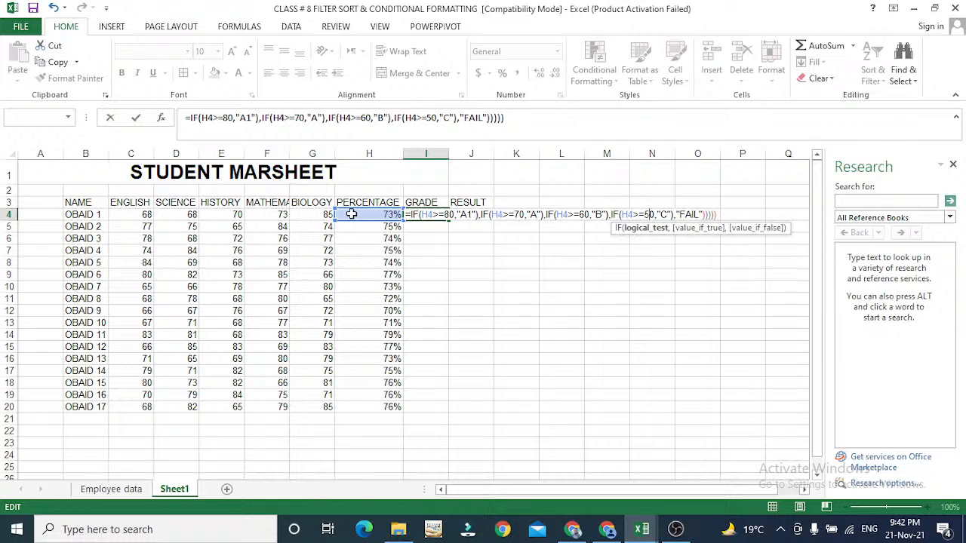
{"action": "key", "text": "Left"}
{"action": "key", "text": "Left"}
{"action": "key", "text": "Left"}
{"action": "key", "text": "Left"}
{"action": "key", "text": "Left"}
{"action": "key", "text": "Left"}
{"action": "key", "text": "Left"}
{"action": "key", "text": "Left"}
{"action": "key", "text": "Left"}
{"action": "key", "text": "Left"}
{"action": "key", "text": "Left"}
{"action": "key", "text": "Left"}
{"action": "key", "text": "Left"}
{"action": "key", "text": "Left"}
{"action": "key", "text": "Left"}
{"action": "key", "text": "Left"}
{"action": "key", "text": "Left"}
{"action": "key", "text": "Left"}
{"action": "key", "text": "Left"}
{"action": "key", "text": "Left"}
{"action": "key", "text": "Right"}
{"action": "key", "text": "Right"}
{"action": "key", "text": "Right"}
{"action": "key", "text": "Right"}
{"action": "key", "text": "Right"}
{"action": "key", "text": "Right"}
{"action": "key", "text": "Right"}
{"action": "key", "text": "Right"}
{"action": "key", "text": "Right"}
{"action": "key", "text": "Right"}
{"action": "key", "text": "Right"}
{"action": "key", "text": "Right"}
{"action": "key", "text": "Right"}
{"action": "key", "text": "Right"}
{"action": "key", "text": "Right"}
{"action": "key", "text": "Right"}
{"action": "key", "text": "Right"}
{"action": "key", "text": "Right"}
{"action": "key", "text": "Right"}
{"action": "key", "text": "Right"}
{"action": "key", "text": "Right"}
{"action": "key", "text": "Right"}
{"action": "key", "text": "Right"}
{"action": "key", "text": "Right"}
{"action": "key", "text": "Right"}
{"action": "key", "text": "Right"}
{"action": "key", "text": "Right"}
{"action": "key", "text": "Right"}
{"action": "key", "text": "Right"}
{"action": "key", "text": "Right"}
{"action": "key", "text": "Right"}
{"action": "key", "text": "Right"}
{"action": "key", "text": "Right"}
{"action": "key", "text": "Right"}
{"action": "key", "text": "Right"}
{"action": "key", "text": "Right"}
{"action": "key", "text": "Right"}
{"action": "key", "text": "Right"}
{"action": "key", "text": "Right"}
{"action": "key", "text": "Right"}
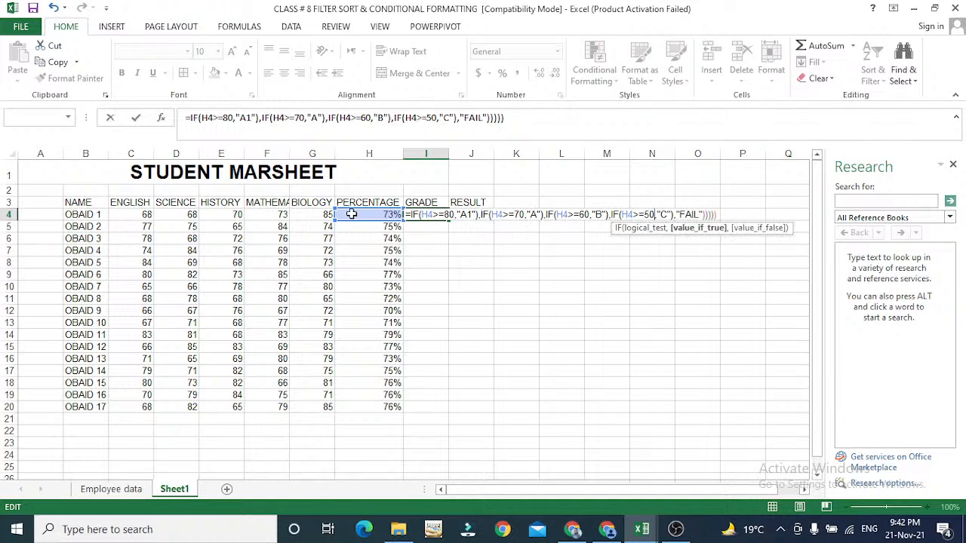
Step: Delete the surplus closing parentheses at the end of the I4 formula, leaving a single one after "FAIL"
{"action": "key", "text": "BackSpace"}
{"action": "key", "text": "BackSpace"}
{"action": "key", "text": "BackSpace"}
{"action": "key", "text": "BackSpace"}
{"action": "key", "text": "BackSpace"}
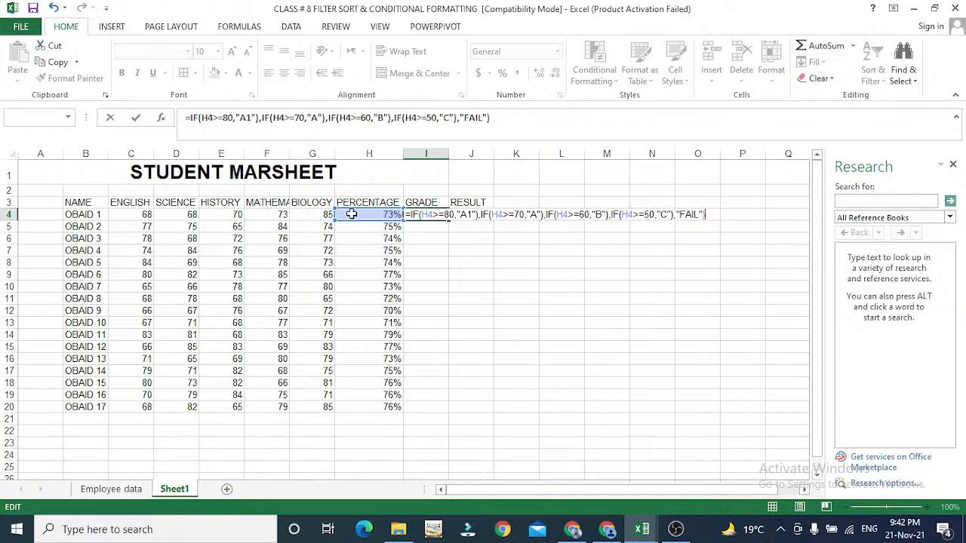
Step: Try to enter the I4 formula with a closing parenthesis after "FAIL"
{"action": "type", "text": ")"}
{"action": "key", "text": "Return"}
{"action": "key", "text": "Return"}
Step: Step back through the I4 formula from "FAIL" to examine the "C" and "B" conditions and their parentheses
{"action": "key", "text": "Right"}
{"action": "key", "text": "Left"}
{"action": "key", "text": "Left"}
{"action": "key", "text": "Left"}
{"action": "key", "text": "Left"}
{"action": "key", "text": "Left"}
{"action": "key", "text": "Left"}
{"action": "key", "text": "Left"}
{"action": "key", "text": "Left"}
{"action": "key", "text": "Left"}
{"action": "key", "text": "Left"}
{"action": "key", "text": "Left"}
{"action": "key", "text": "Left"}
{"action": "key", "text": "Left"}
{"action": "key", "text": "Left"}
{"action": "key", "text": "Left"}
{"action": "key", "text": "Left"}
{"action": "key", "text": "Left"}
{"action": "key", "text": "Left"}
{"action": "key", "text": "Left"}
{"action": "key", "text": "Left"}
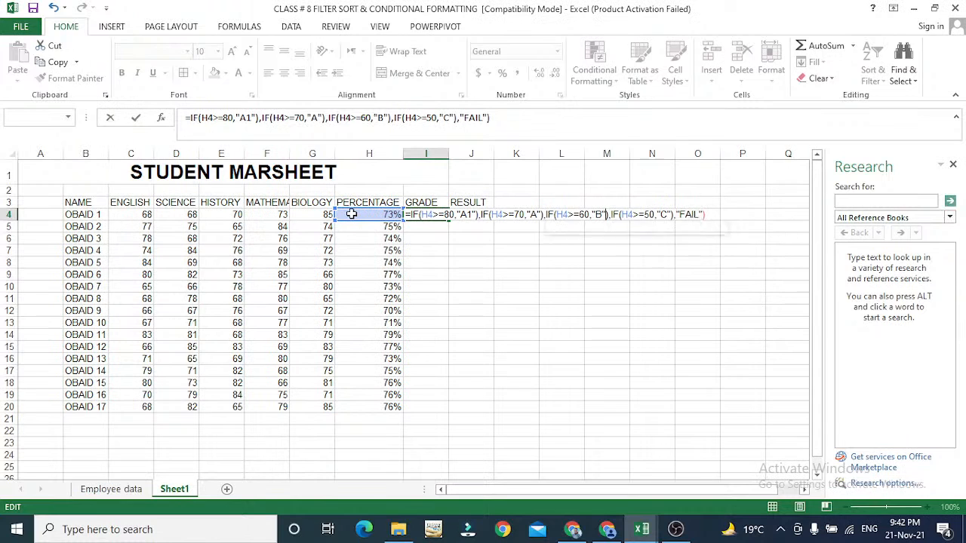
Step: Insert an opening parenthesis before "FAIL" in the I4 formula and try to enter it
{"action": "key", "text": "Right"}
{"action": "key", "text": "Right"}
{"action": "key", "text": "Right"}
{"action": "key", "text": "Right"}
{"action": "key", "text": "Right"}
{"action": "key", "text": "Right"}
{"action": "key", "text": "Right"}
{"action": "key", "text": "Right"}
{"action": "key", "text": "Right"}
{"action": "key", "text": "Right"}
{"action": "key", "text": "Right"}
{"action": "key", "text": "Right"}
{"action": "key", "text": "Right"}
{"action": "key", "text": "Right"}
{"action": "key", "text": "Right"}
{"action": "key", "text": "Right"}
{"action": "key", "text": "Right"}
{"action": "key", "text": "Right"}
{"action": "key", "text": "Right"}
{"action": "key", "text": "Right"}
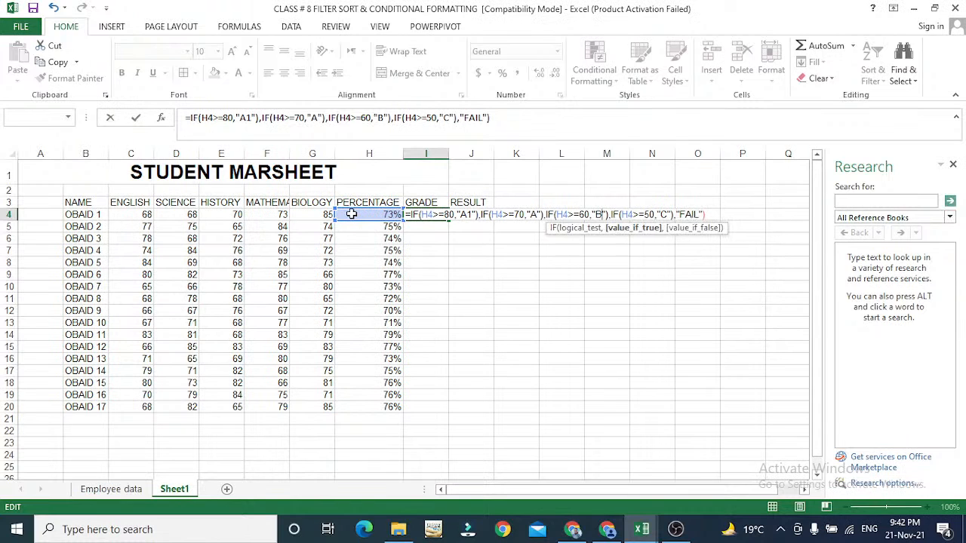
{"action": "type", "text": "("}
{"action": "key", "text": "Return"}
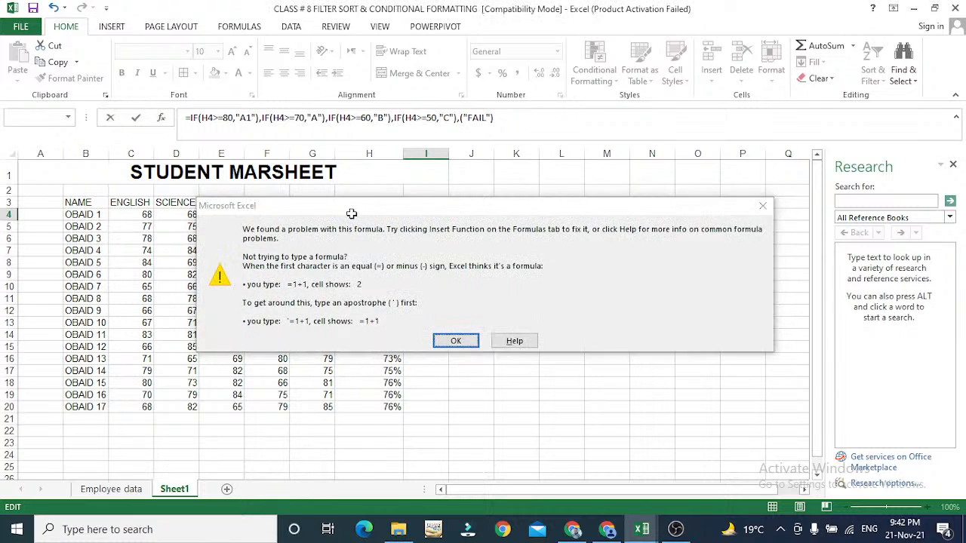
{"action": "key", "text": "Return"}
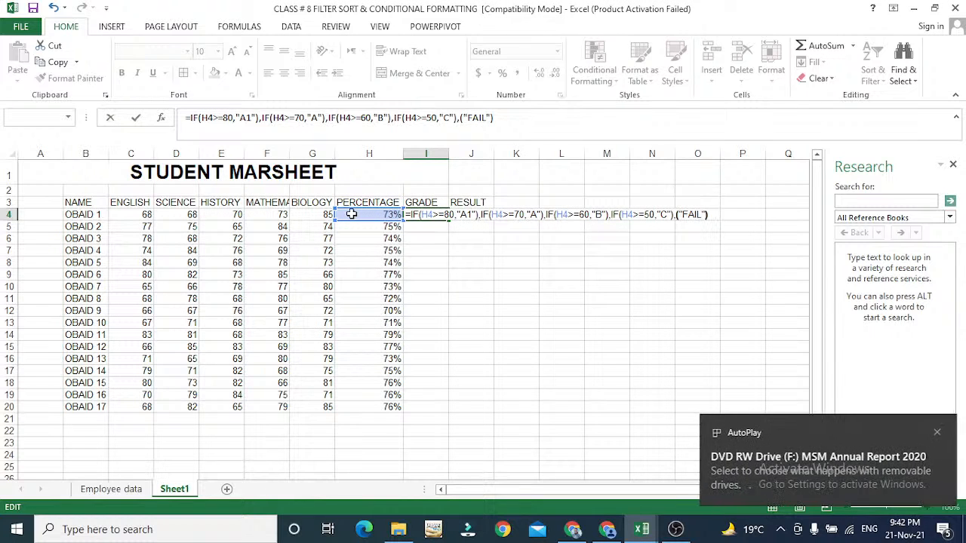
Step: Append two more closing parentheses after ("FAIL") and try to enter the I4 formula
{"action": "type", "text": "))"}
{"action": "key", "text": "Return"}
{"action": "key", "text": "Return"}
{"action": "key", "text": "Return"}
{"action": "key", "text": "Return"}
Step: Delete the surplus closing parentheses after ("FAIL" in the I4 formula, leaving a single one, and try to enter it again
{"action": "type", "text": ")"}
{"action": "key", "text": "BackSpace"}
{"action": "key", "text": "BackSpace"}
{"action": "key", "text": "BackSpace"}
{"action": "key", "text": "BackSpace"}
{"action": "type", "text": ")"}
{"action": "key", "text": "Return"}
{"action": "key", "text": "Return"}
Step: Examine the I4 formula from ("FAIL") back to the "A1" grade and forward to the H4>=60 condition, checking commas and parentheses
{"action": "key", "text": "Right"}
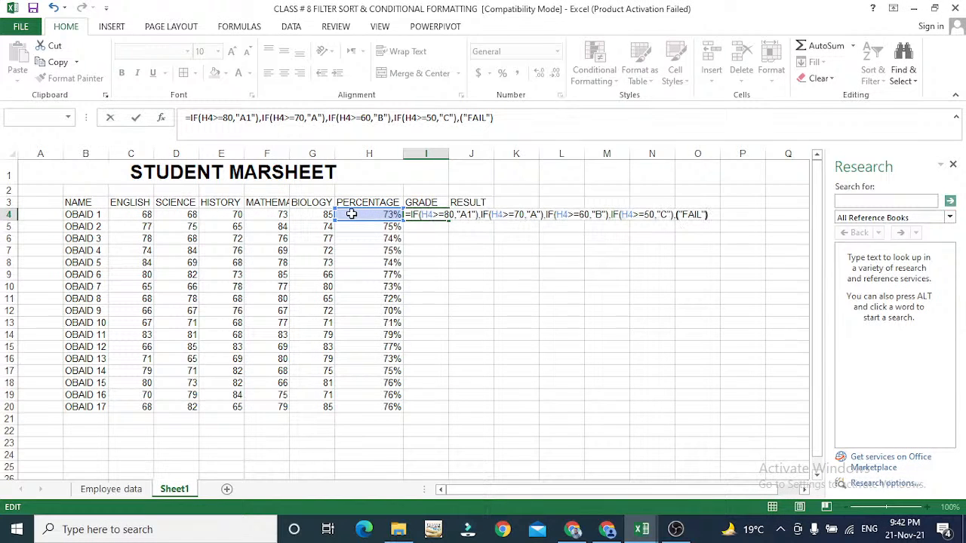
{"action": "key", "text": "Left"}
{"action": "key", "text": "Left"}
{"action": "key", "text": "Left"}
{"action": "key", "text": "Left"}
{"action": "key", "text": "Left"}
{"action": "key", "text": "Left"}
{"action": "key", "text": "Left"}
{"action": "key", "text": "Left"}
{"action": "key", "text": "Left"}
{"action": "key", "text": "Left"}
{"action": "key", "text": "Left"}
{"action": "key", "text": "Left"}
{"action": "key", "text": "Left"}
{"action": "key", "text": "Left"}
{"action": "key", "text": "Left"}
{"action": "key", "text": "Left"}
{"action": "key", "text": "Left"}
{"action": "key", "text": "Left"}
{"action": "key", "text": "Left"}
{"action": "key", "text": "Left"}
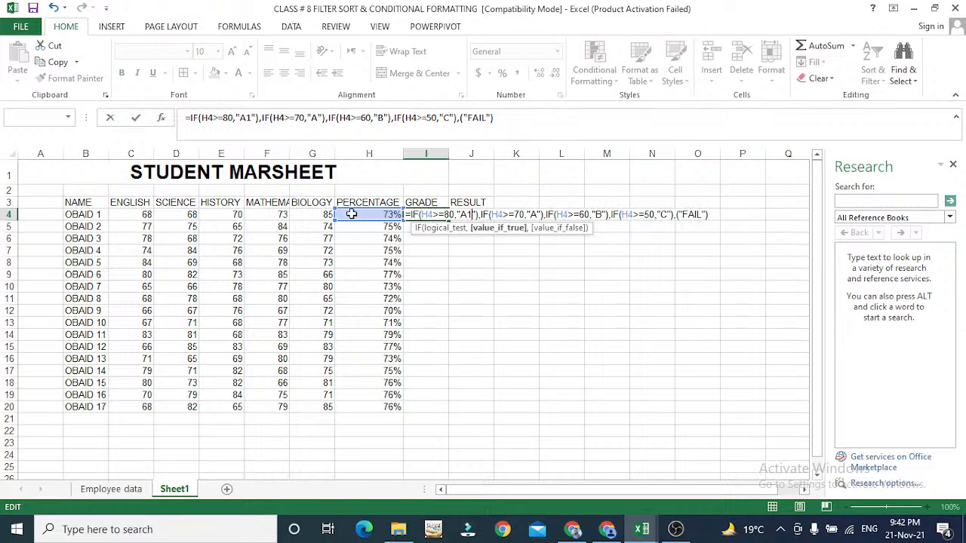
{"action": "key", "text": "Right"}
{"action": "key", "text": "Right"}
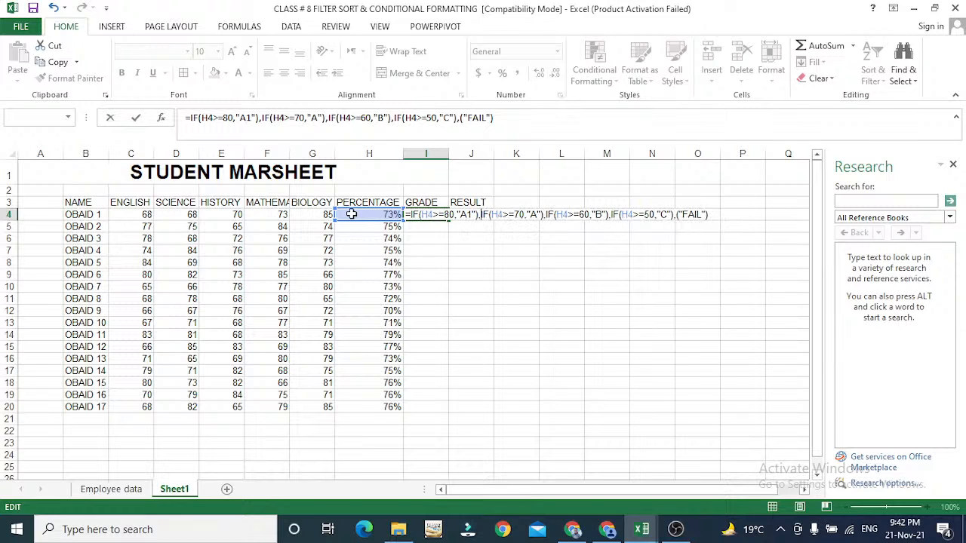
{"action": "key", "text": "Right"}
{"action": "key", "text": "Right"}
{"action": "key", "text": "Right"}
{"action": "key", "text": "Right"}
{"action": "key", "text": "Right"}
{"action": "key", "text": "Right"}
{"action": "key", "text": "Right"}
{"action": "key", "text": "Right"}
{"action": "key", "text": "Right"}
{"action": "key", "text": "Right"}
{"action": "key", "text": "Right"}
{"action": "key", "text": "Right"}
{"action": "key", "text": "Right"}
{"action": "key", "text": "Right"}
{"action": "key", "text": "Right"}
{"action": "key", "text": "Right"}
{"action": "key", "text": "Right"}
{"action": "key", "text": "Right"}
{"action": "key", "text": "Right"}
{"action": "key", "text": "Right"}
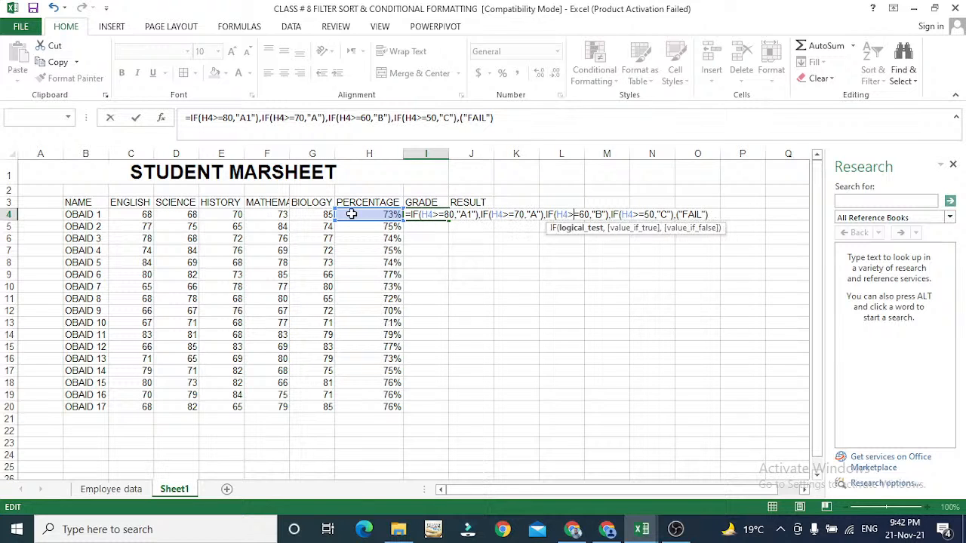
Step: Examine the first condition of the I4 formula, IF(H4>=80,"A1"), including its quotes, comma and parentheses
{"action": "key", "text": "Left"}
{"action": "key", "text": "Left"}
{"action": "key", "text": "Left"}
{"action": "key", "text": "Left"}
{"action": "key", "text": "Left"}
{"action": "key", "text": "Left"}
{"action": "key", "text": "Left"}
{"action": "key", "text": "Left"}
{"action": "key", "text": "Left"}
{"action": "key", "text": "Left"}
{"action": "key", "text": "Left"}
{"action": "key", "text": "Left"}
{"action": "key", "text": "Left"}
{"action": "key", "text": "Left"}
{"action": "key", "text": "Left"}
{"action": "key", "text": "Left"}
{"action": "key", "text": "Left"}
{"action": "key", "text": "Left"}
{"action": "key", "text": "Left"}
{"action": "key", "text": "Left"}
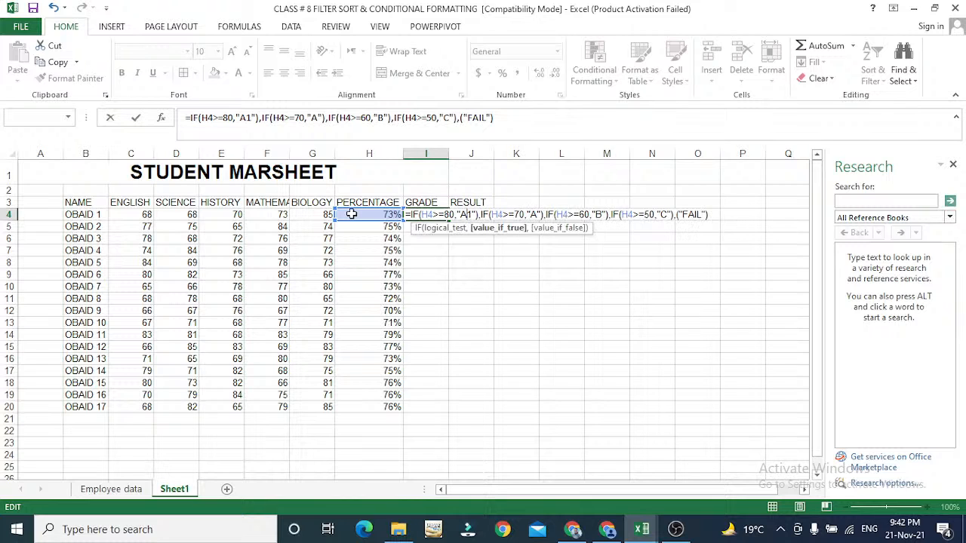
{"action": "key", "text": "Right"}
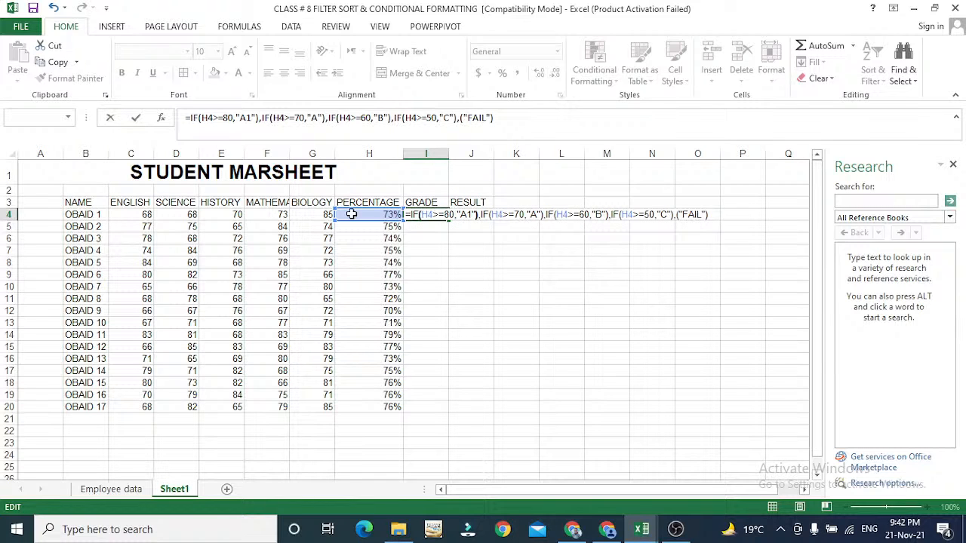
{"action": "key", "text": "Left"}
{"action": "key", "text": "Left"}
{"action": "key", "text": "Left"}
{"action": "key", "text": "Left"}
{"action": "key", "text": "Left"}
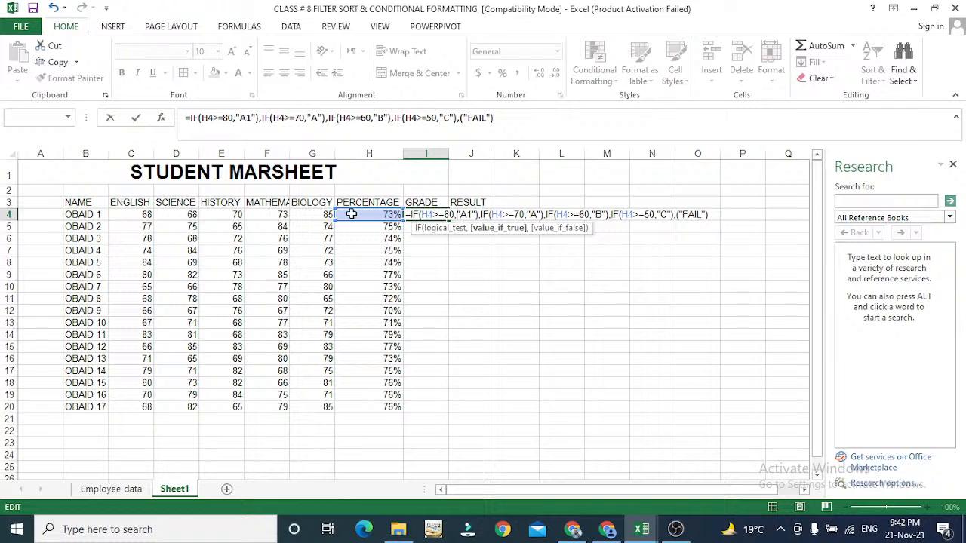
{"action": "key", "text": "Left"}
{"action": "key", "text": "Left"}
{"action": "key", "text": "Left"}
{"action": "key", "text": "Left"}
{"action": "key", "text": "Left"}
{"action": "key", "text": "Left"}
{"action": "key", "text": "Left"}
{"action": "key", "text": "Left"}
{"action": "key", "text": "Left"}
{"action": "key", "text": "Left"}
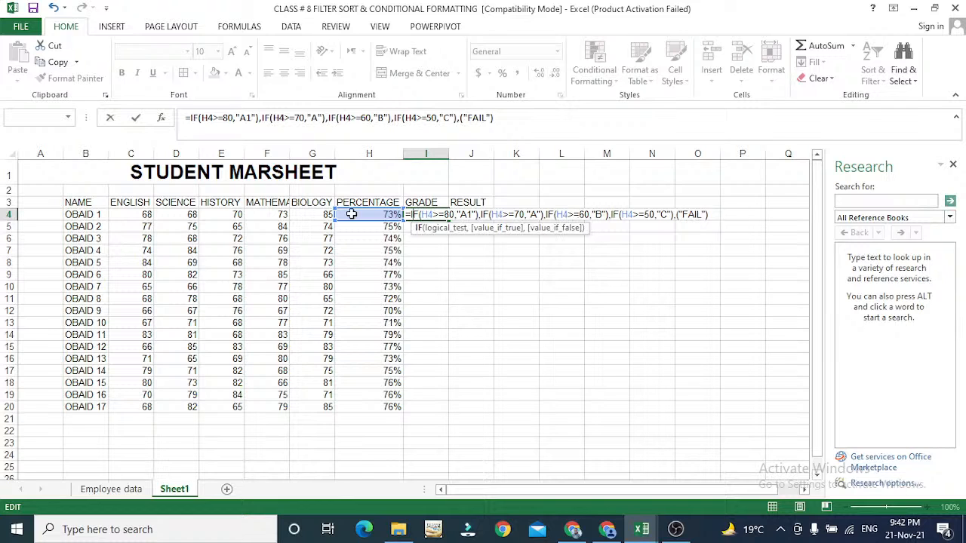
Step: Examine the I4 formula from its first IF through the A1, A, B and C conditions up to ("FAIL")
{"action": "key", "text": "Right"}
{"action": "key", "text": "Right"}
{"action": "key", "text": "Right"}
{"action": "key", "text": "Right"}
{"action": "key", "text": "Right"}
{"action": "key", "text": "Right"}
{"action": "key", "text": "Right"}
{"action": "key", "text": "Right"}
{"action": "key", "text": "Right"}
{"action": "key", "text": "Right"}
{"action": "key", "text": "Right"}
{"action": "key", "text": "Right"}
{"action": "key", "text": "Right"}
{"action": "key", "text": "Right"}
{"action": "key", "text": "Right"}
{"action": "key", "text": "Right"}
{"action": "key", "text": "Right"}
{"action": "key", "text": "Right"}
{"action": "key", "text": "Right"}
{"action": "key", "text": "Right"}
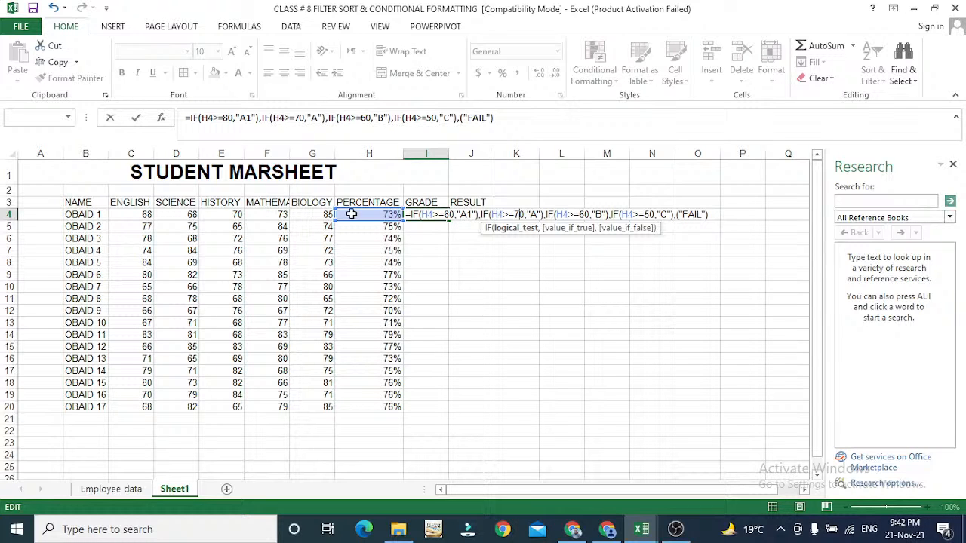
{"action": "key", "text": "Right"}
{"action": "key", "text": "Right"}
{"action": "key", "text": "Right"}
{"action": "key", "text": "Right"}
{"action": "key", "text": "Right"}
{"action": "key", "text": "Right"}
{"action": "key", "text": "Right"}
{"action": "key", "text": "Right"}
{"action": "key", "text": "Right"}
{"action": "key", "text": "Right"}
{"action": "key", "text": "Right"}
{"action": "key", "text": "Right"}
{"action": "key", "text": "Right"}
{"action": "key", "text": "Right"}
{"action": "key", "text": "Right"}
{"action": "key", "text": "Right"}
{"action": "key", "text": "Right"}
{"action": "key", "text": "Right"}
{"action": "key", "text": "Right"}
{"action": "key", "text": "Right"}
{"action": "key", "text": "Right"}
{"action": "key", "text": "Right"}
{"action": "key", "text": "Right"}
{"action": "key", "text": "Right"}
{"action": "key", "text": "Right"}
{"action": "key", "text": "Right"}
{"action": "key", "text": "Right"}
{"action": "key", "text": "Right"}
{"action": "key", "text": "Right"}
{"action": "key", "text": "Right"}
{"action": "key", "text": "Right"}
{"action": "key", "text": "Right"}
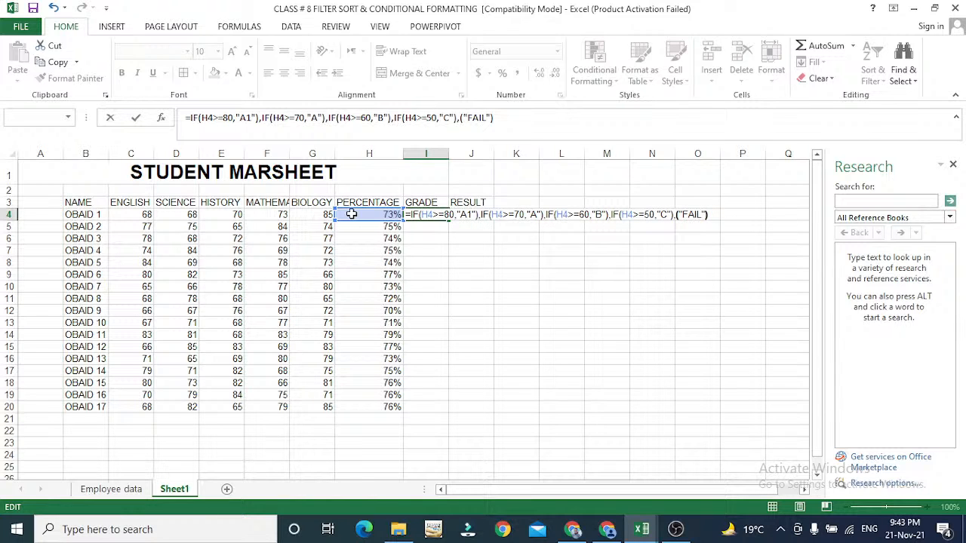
Step: Remove the parentheses around "FAIL" at the end of the I4 formula and try to enter it
{"action": "key", "text": "Delete"}
{"action": "key", "text": "Right"}
{"action": "key", "text": "Right"}
{"action": "key", "text": "Right"}
{"action": "key", "text": "Right"}
{"action": "key", "text": "Right"}
{"action": "key", "text": "Right"}
{"action": "key", "text": "Delete"}
{"action": "key", "text": "Return"}
{"action": "key", "text": "Return"}
Step: Append five closing parentheses to the I4 formula, delete them, try to enter it again and discard the edit
{"action": "type", "text": ")))))"}
{"action": "key", "text": "BackSpace"}
{"action": "key", "text": "BackSpace"}
{"action": "key", "text": "BackSpace"}
{"action": "key", "text": "BackSpace"}
{"action": "key", "text": "BackSpace"}
{"action": "key", "text": "Return"}
{"action": "key", "text": "Return"}
{"action": "key", "text": "Escape"}
{"action": "key", "text": "Escape"}
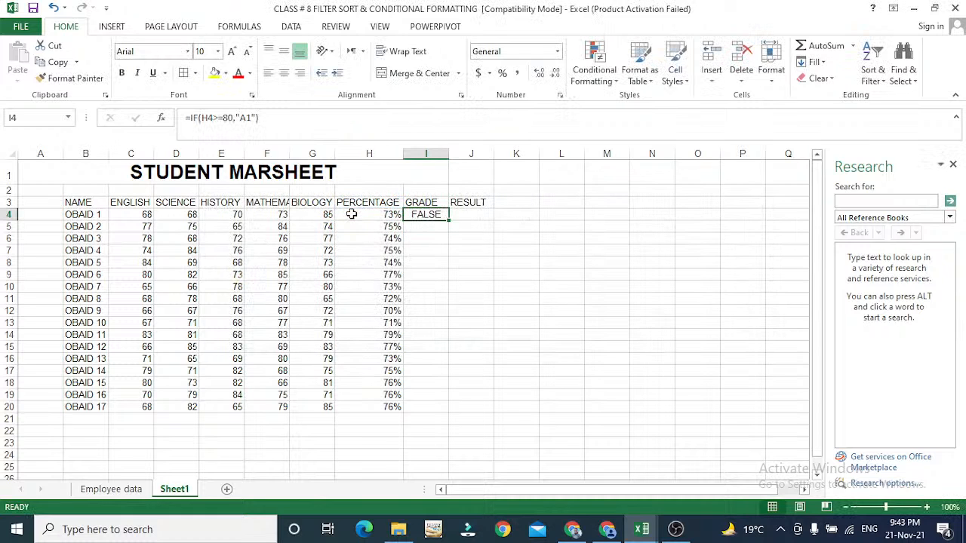
Step: Clear the existing IF formula from grade cell I4
{"action": "key", "text": "F2"}
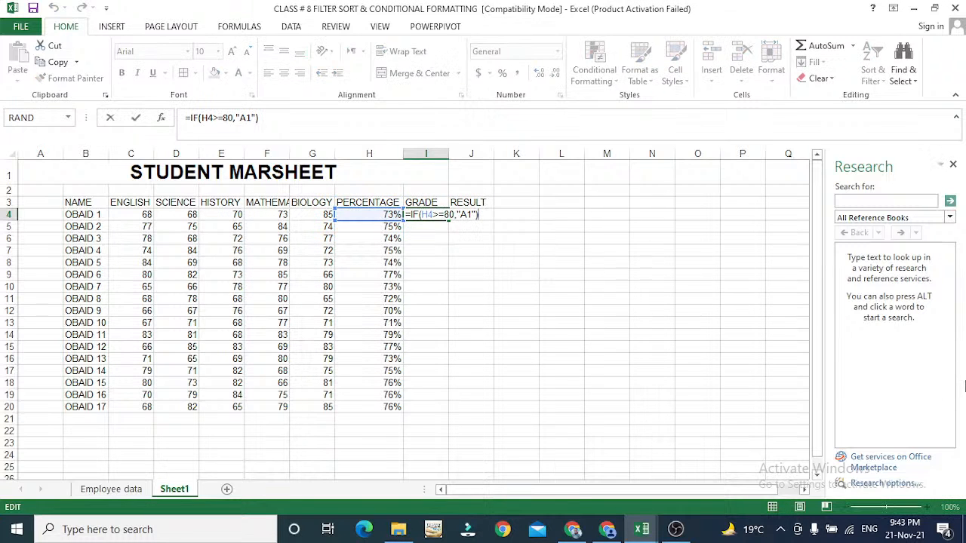
{"action": "key", "text": "Escape"}
{"action": "key", "text": "Delete"}
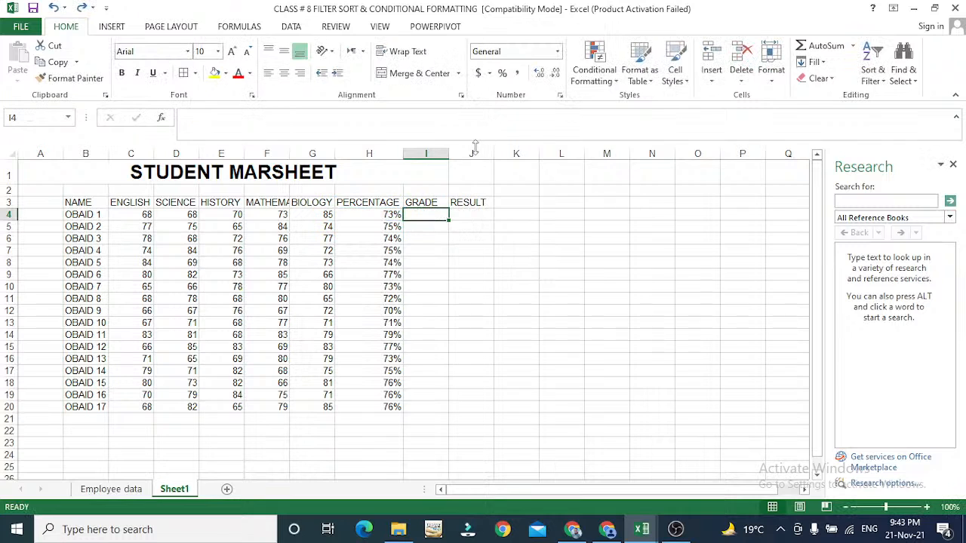
{"action": "type", "text": "=I"}
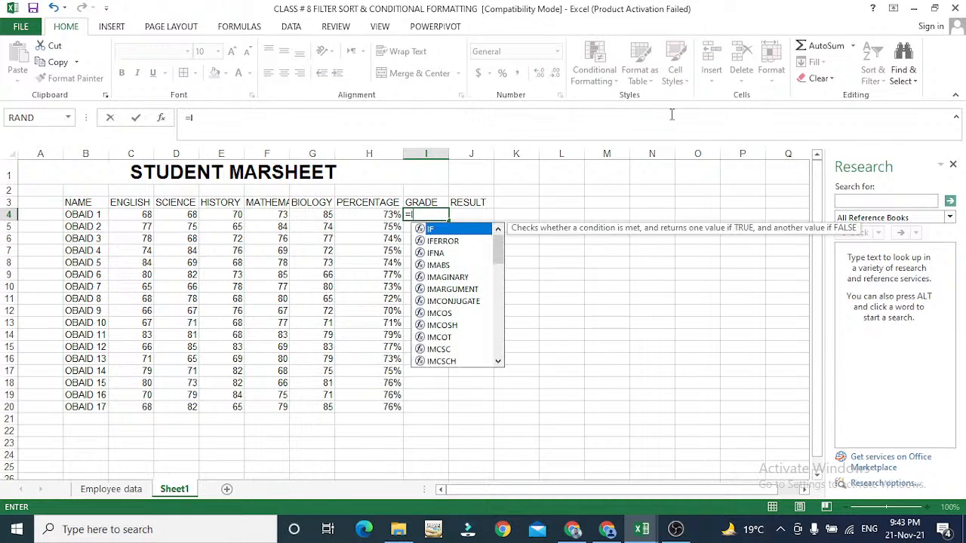
{"action": "type", "text": "F"}
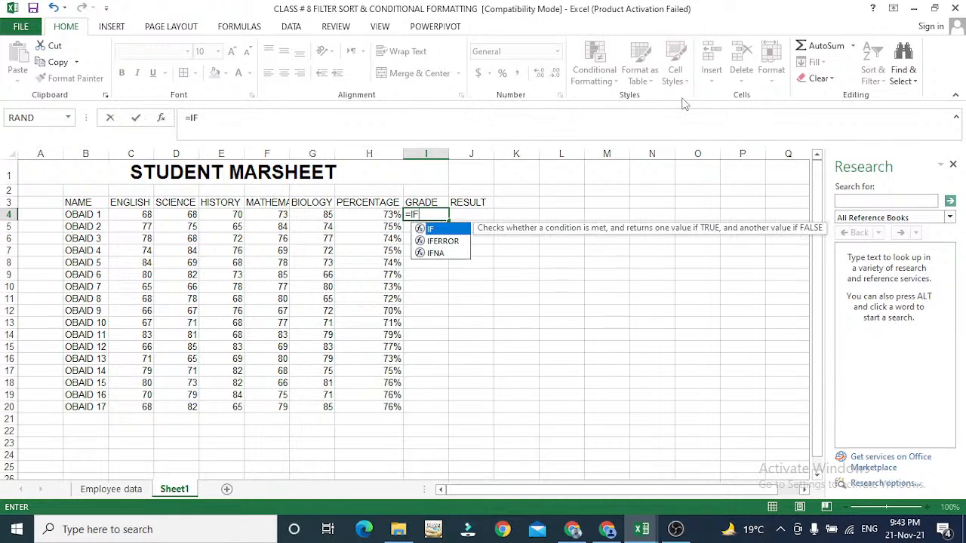
{"action": "type", "text": "(A"}
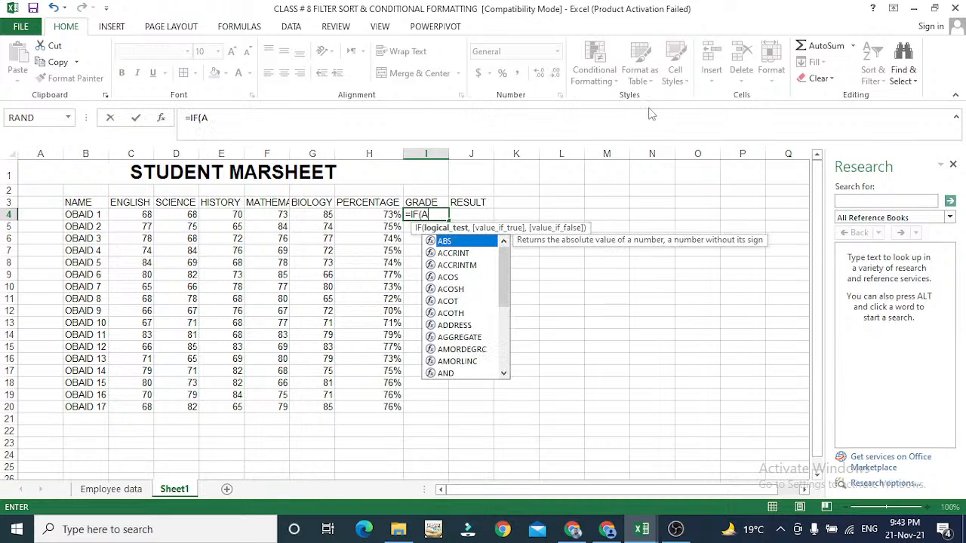
{"action": "key", "text": "F2"}
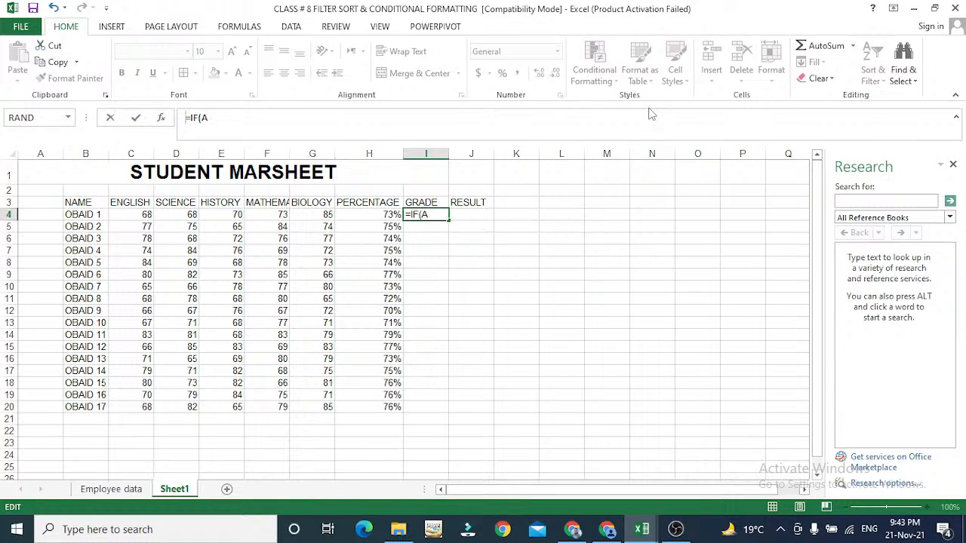
{"action": "key", "text": "Escape"}
Step: Begin a new grade formula in I4 with the first condition, =IF(H4>=80%,"A1", using an unquoted percentage threshold
{"action": "type", "text": "=IF"}
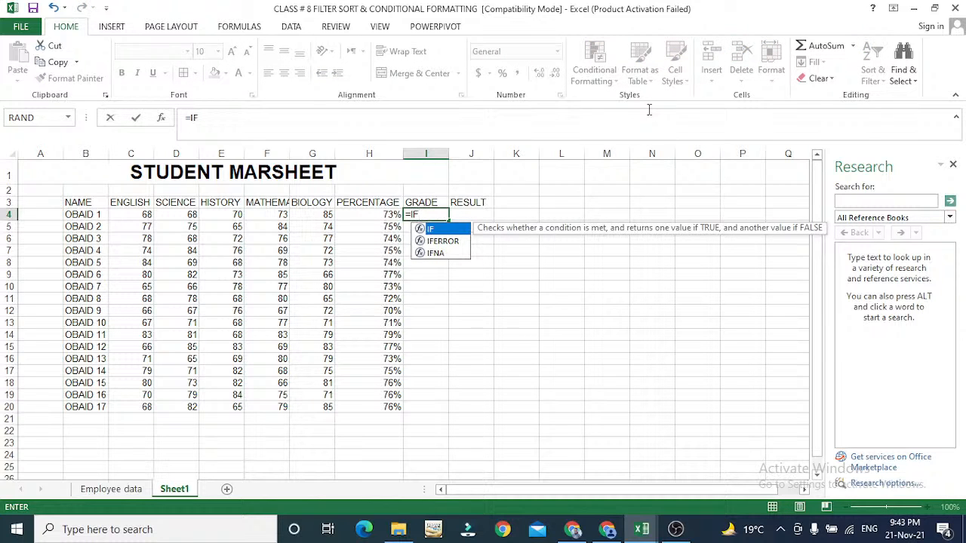
{"action": "type", "text": "("}
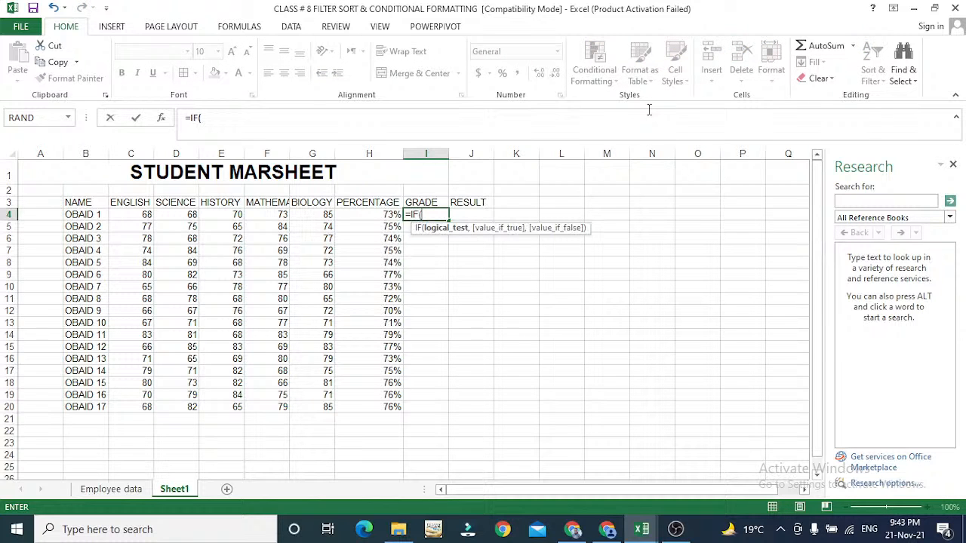
{"action": "left_click", "coordinate": [377, 214]}
{"action": "type", "text": ">="}
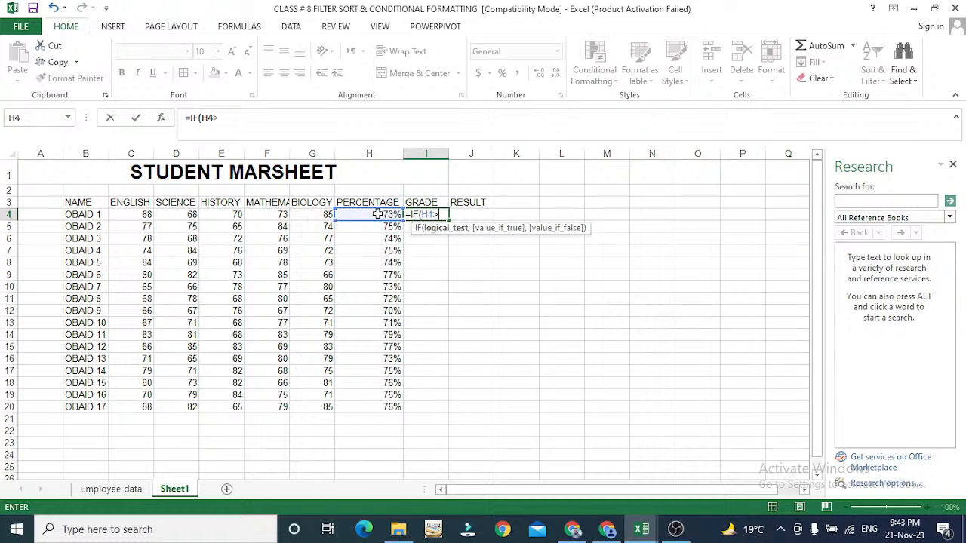
{"action": "type", "text": "\"80%"}
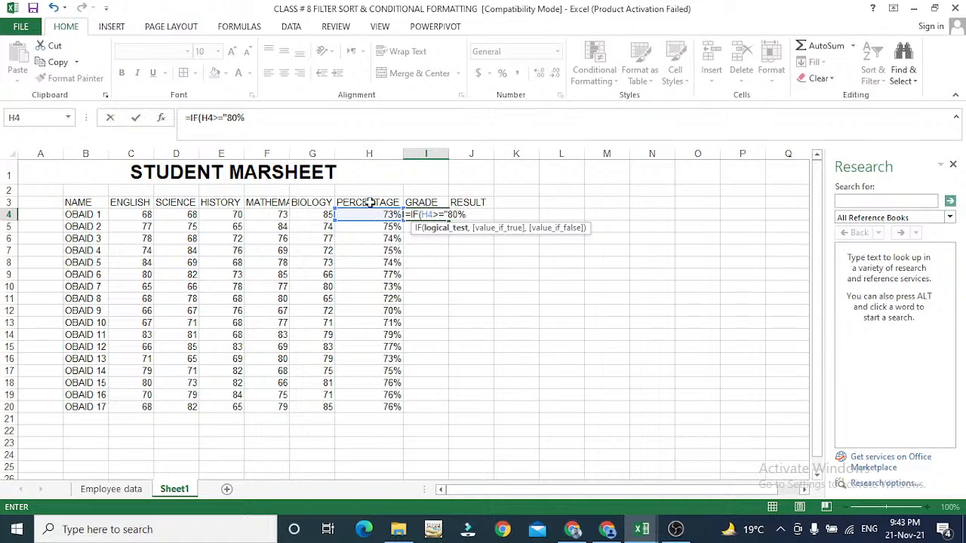
{"action": "key", "text": "BackSpace"}
{"action": "key", "text": "BackSpace"}
{"action": "key", "text": "BackSpace"}
{"action": "key", "text": "BackSpace"}
{"action": "type", "text": "80%,\""}
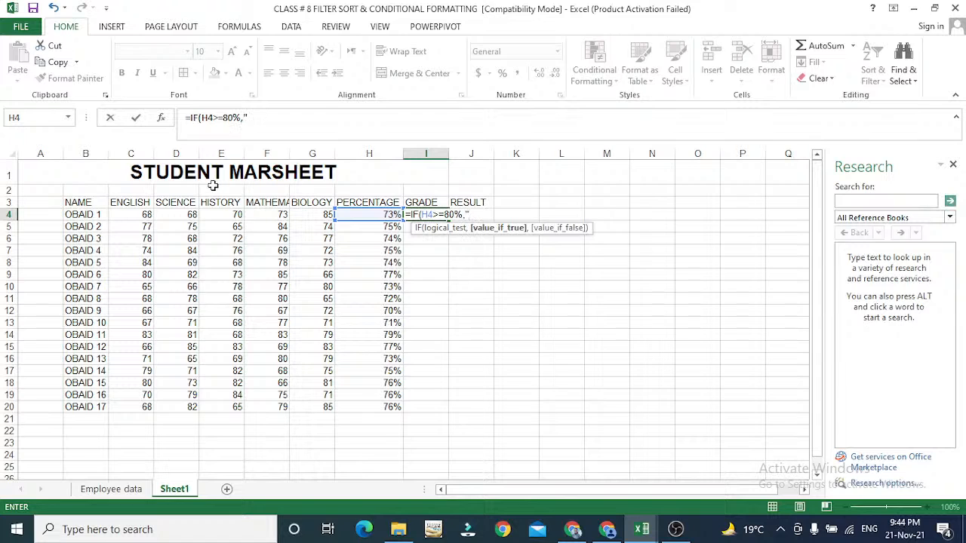
{"action": "type", "text": "A1\","}
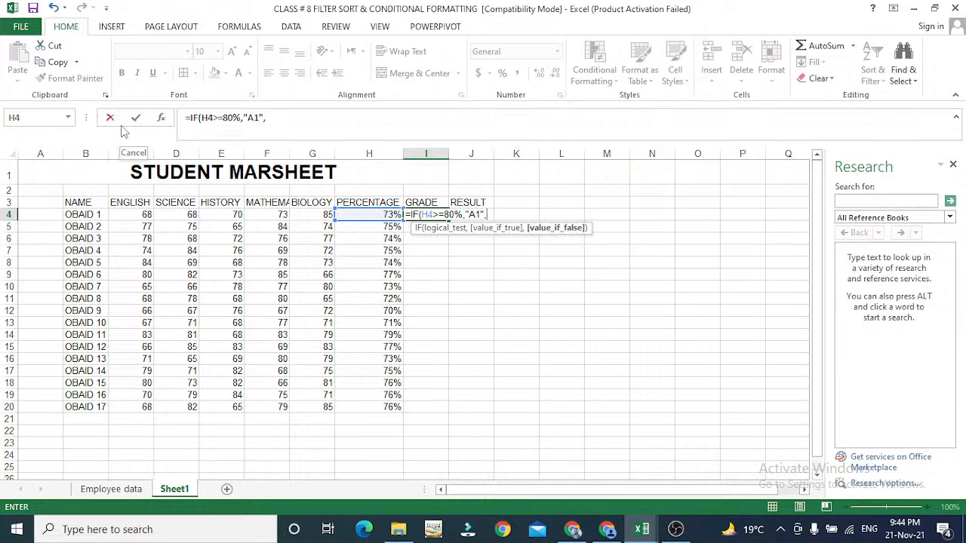
Step: Nest a second IF( after "A1", in the I4 formula and fill it with a copy of the H4>=80% condition
{"action": "type", "text": "IF"}
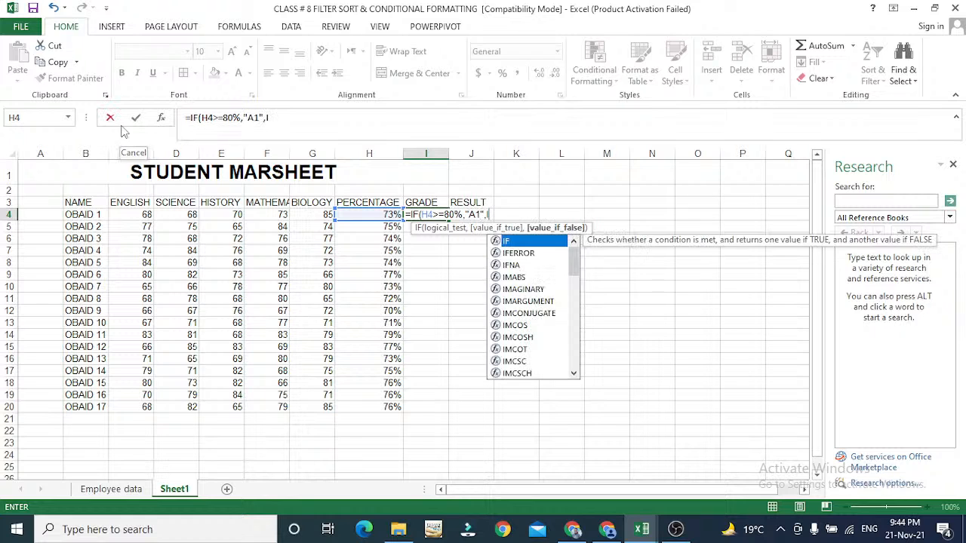
{"action": "type", "text": "("}
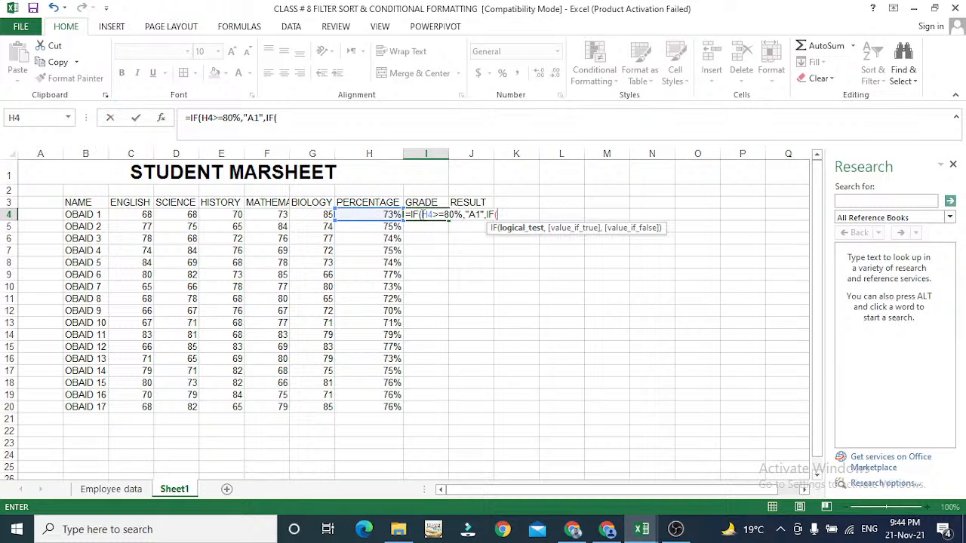
{"action": "left_click_drag", "start_coordinate": [421, 215], "coordinate": [463, 212]}
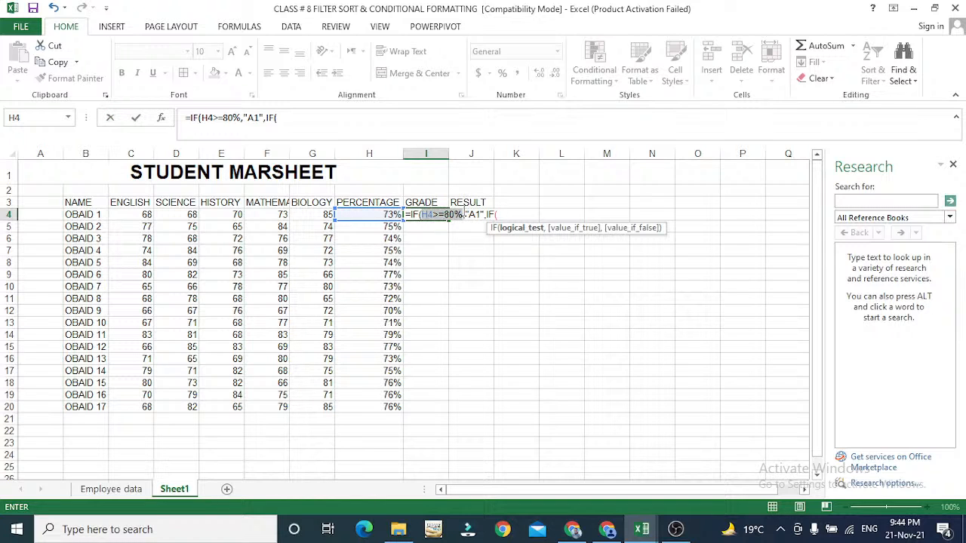
{"action": "key", "text": "ctrl+c"}
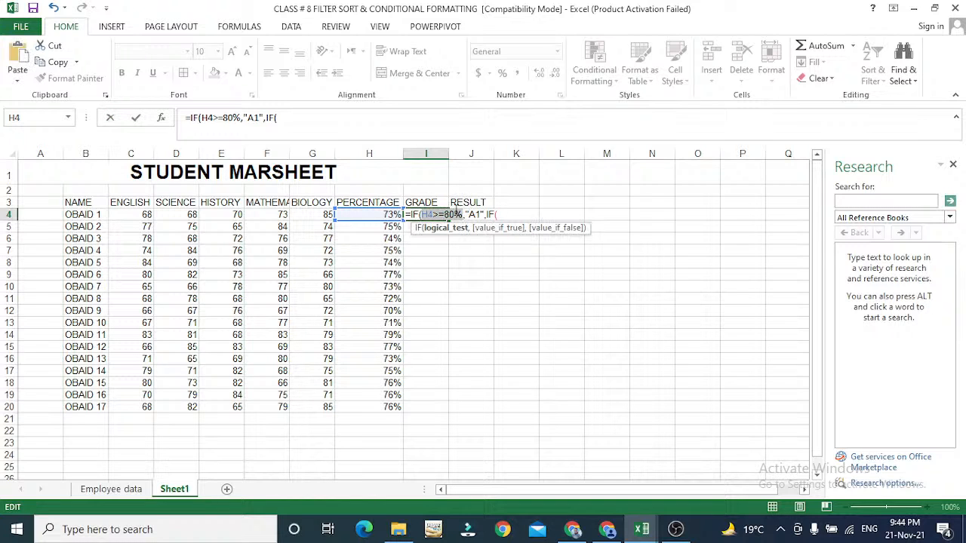
{"action": "left_click", "coordinate": [502, 215]}
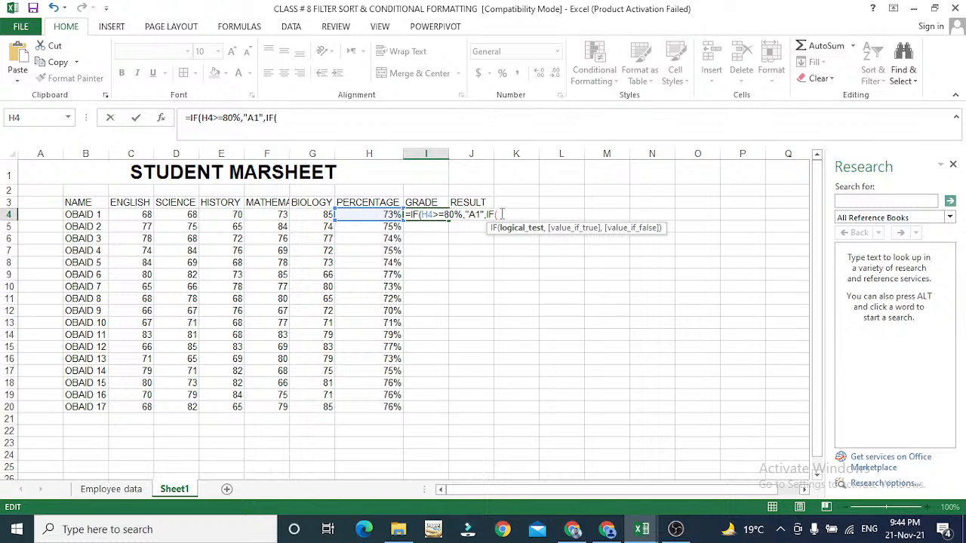
{"action": "key", "text": "ctrl+v"}
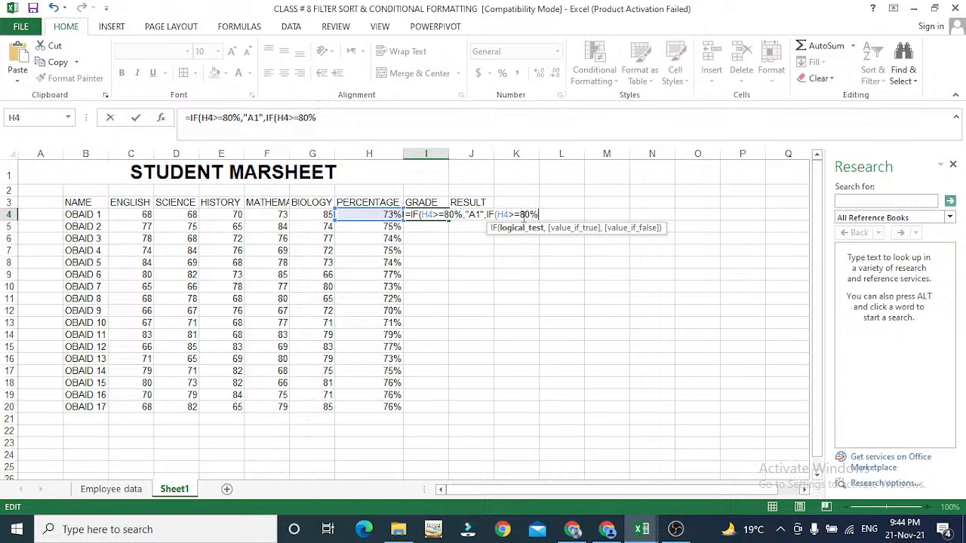
Step: Change the second condition to H4>=70% with grade "A", followed by another IF, and remove the stray trailing percent sign
{"action": "left_click", "coordinate": [525, 215]}
{"action": "key", "text": "BackSpace"}
{"action": "type", "text": "7,\"A\","}
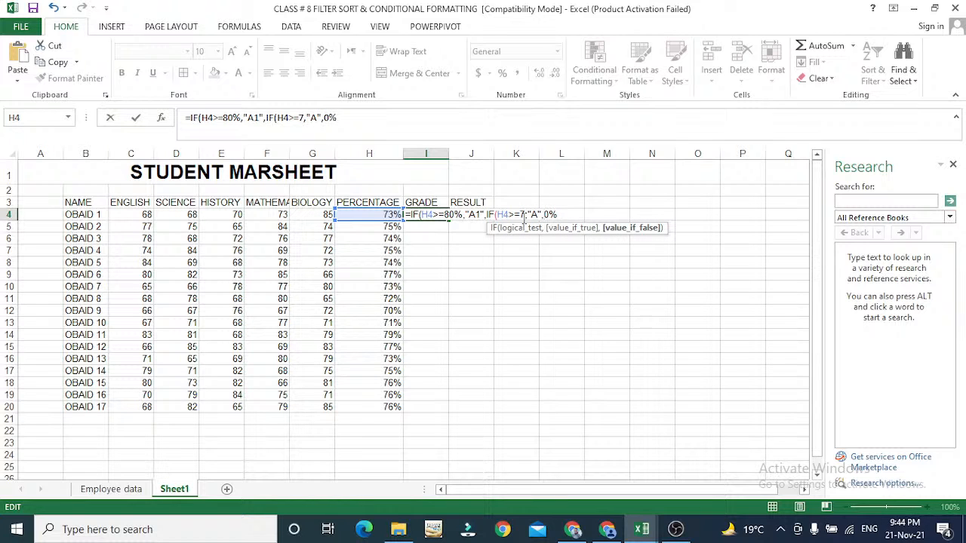
{"action": "key", "text": "BackSpace"}
{"action": "type", "text": "IF"}
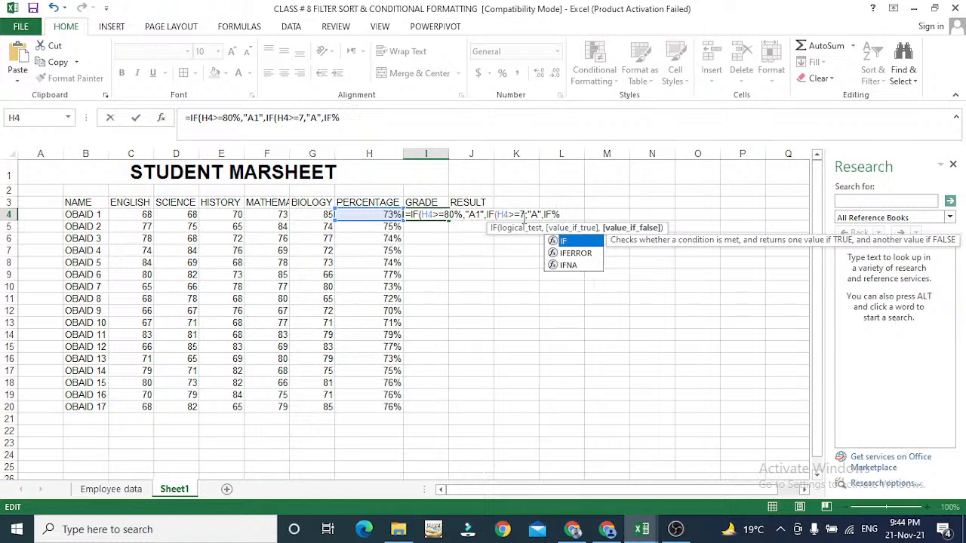
{"action": "left_click", "coordinate": [523, 216]}
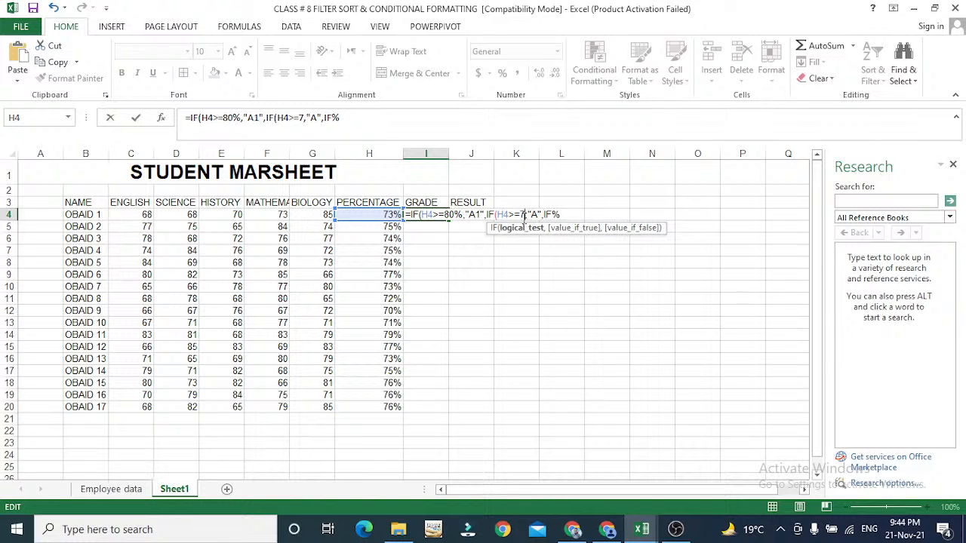
{"action": "type", "text": "0"}
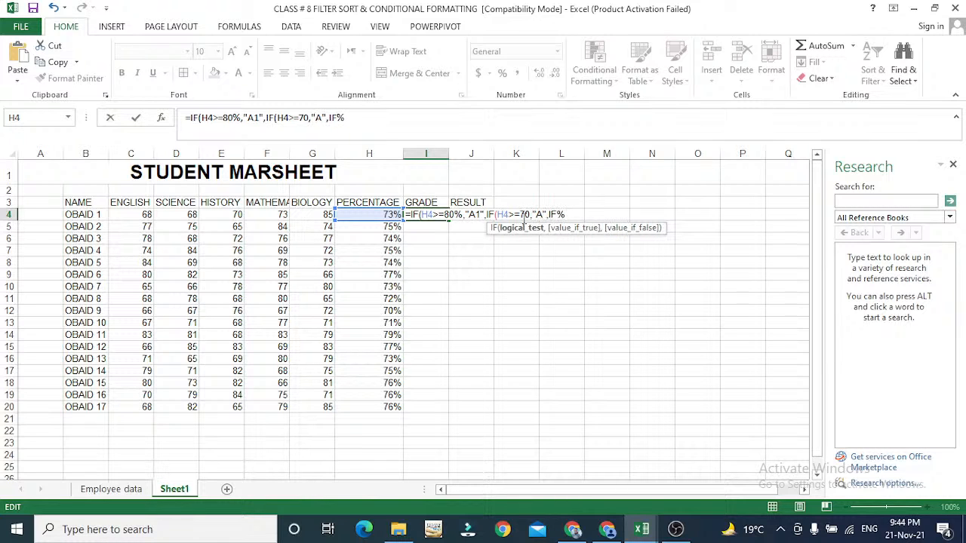
{"action": "type", "text": "%"}
{"action": "left_click", "coordinate": [573, 215]}
{"action": "key", "text": "BackSpace"}
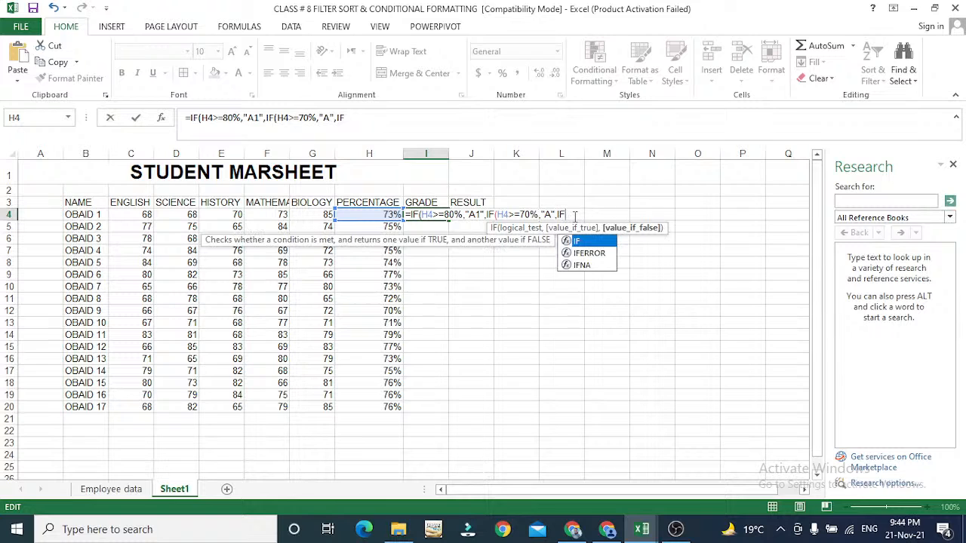
Step: Fill the third IF with the copied condition changed to H4>=60%, return grade "B", and add another IF after it
{"action": "type", "text": "("}
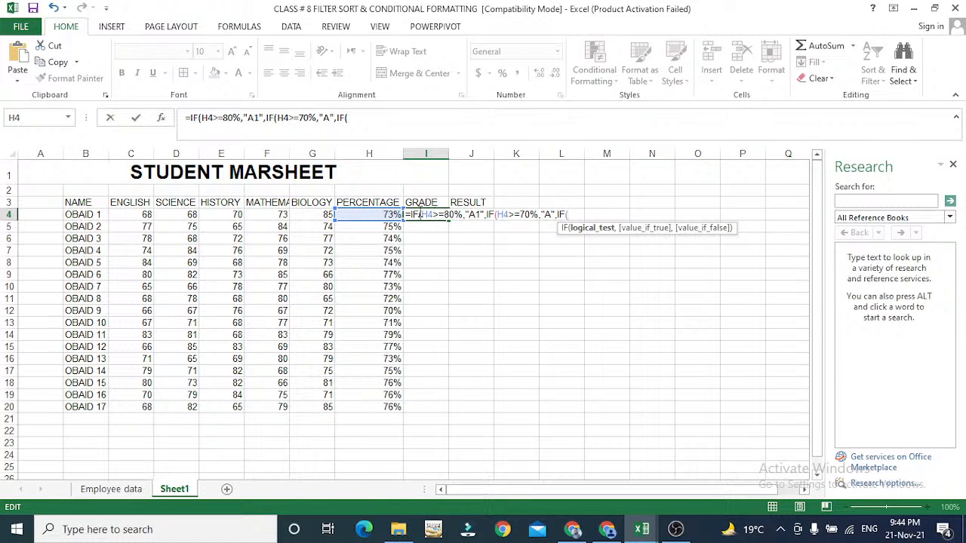
{"action": "left_click_drag", "start_coordinate": [421, 215], "coordinate": [460, 209]}
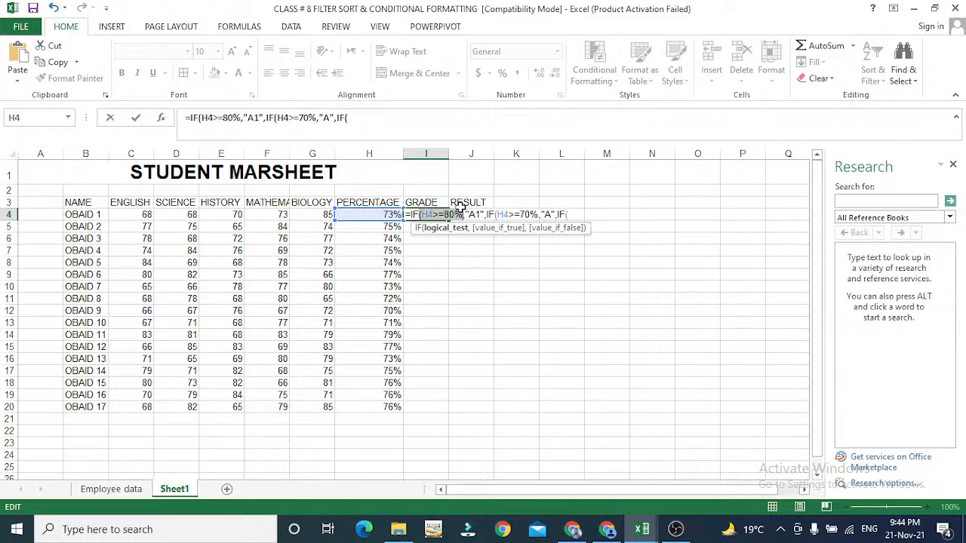
{"action": "left_click", "coordinate": [572, 214]}
{"action": "key", "text": "ctrl+v"}
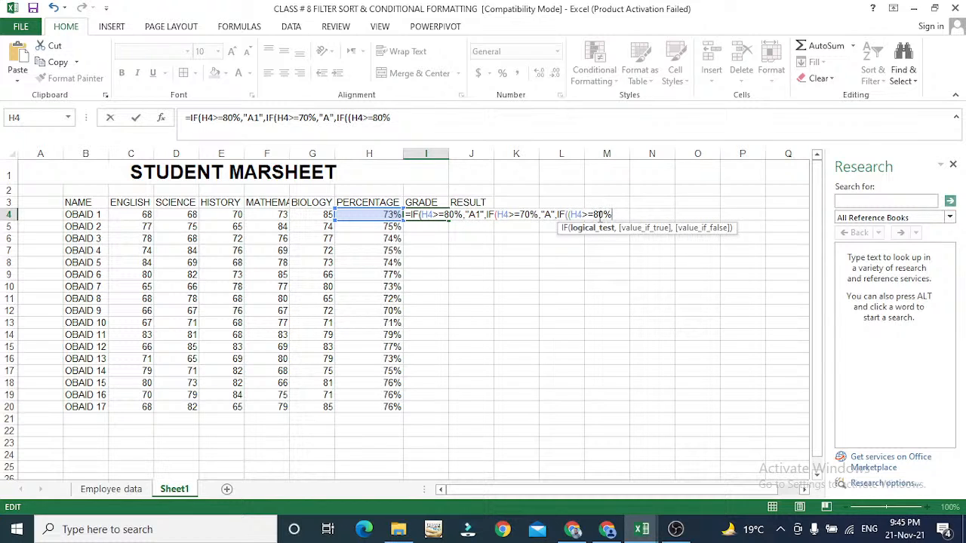
{"action": "left_click", "coordinate": [600, 215]}
{"action": "key", "text": "BackSpace"}
{"action": "type", "text": "60%,\"B\",IF"}
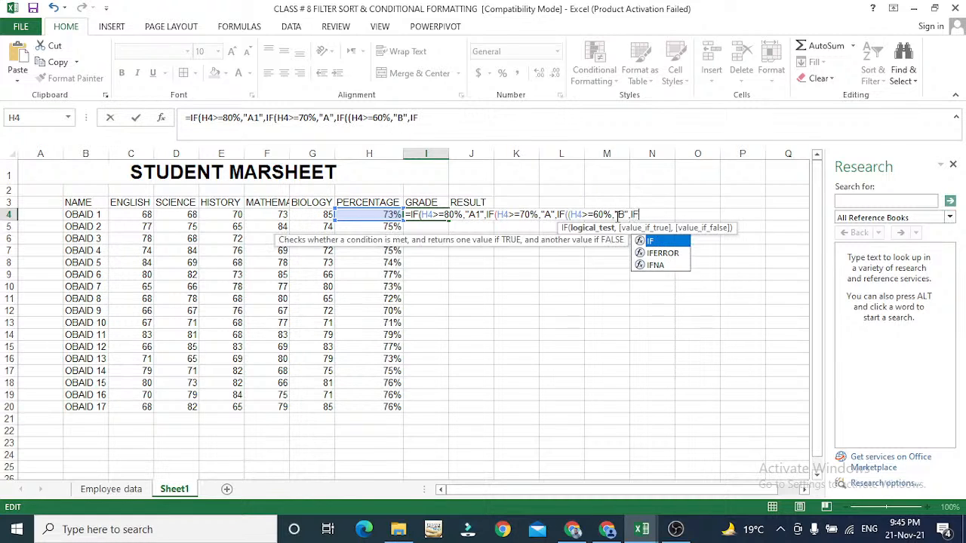
Step: Complete the fourth IF in the I4 formula with the condition H4>=50% and the grade "C"
{"action": "type", "text": "("}
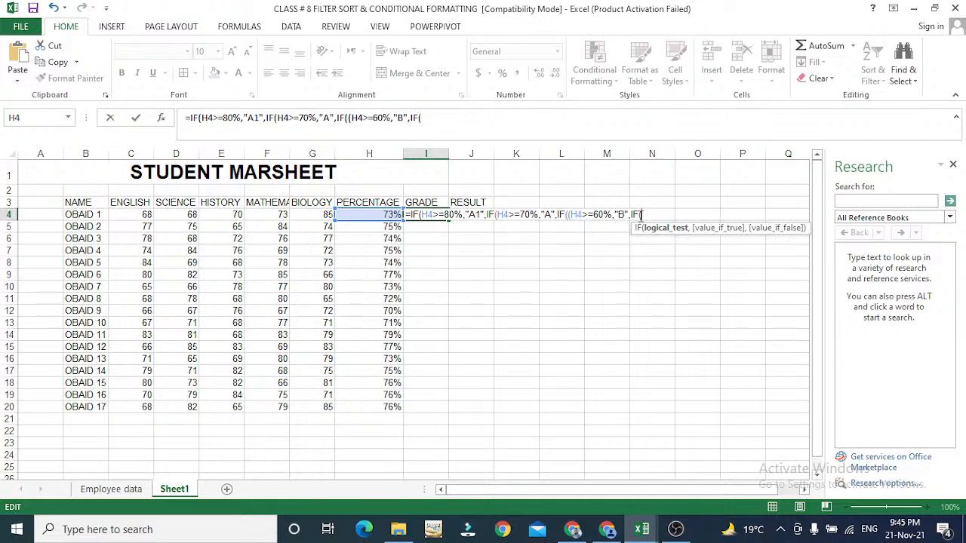
{"action": "left_click", "coordinate": [360, 214]}
{"action": "type", "text": ">=50%,\"C"}
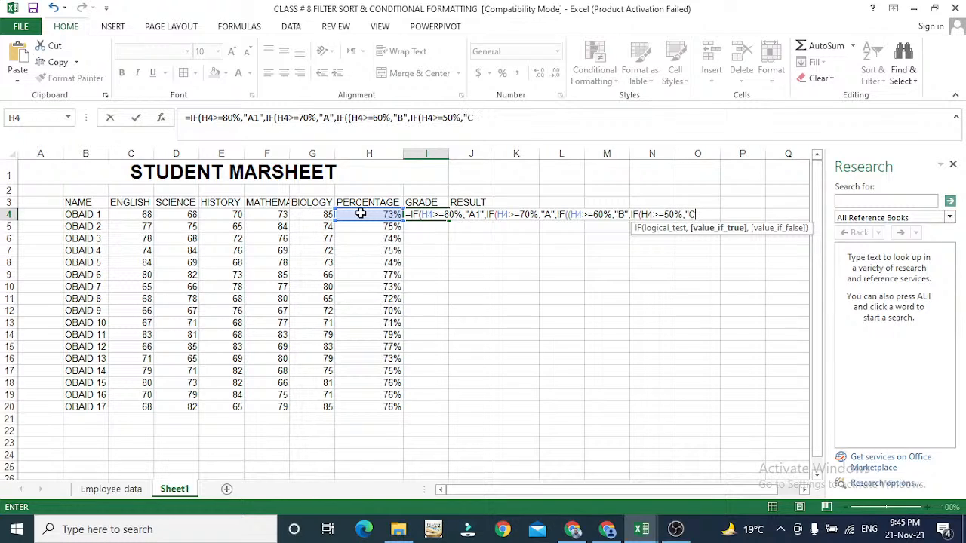
{"action": "type", "text": "\","}
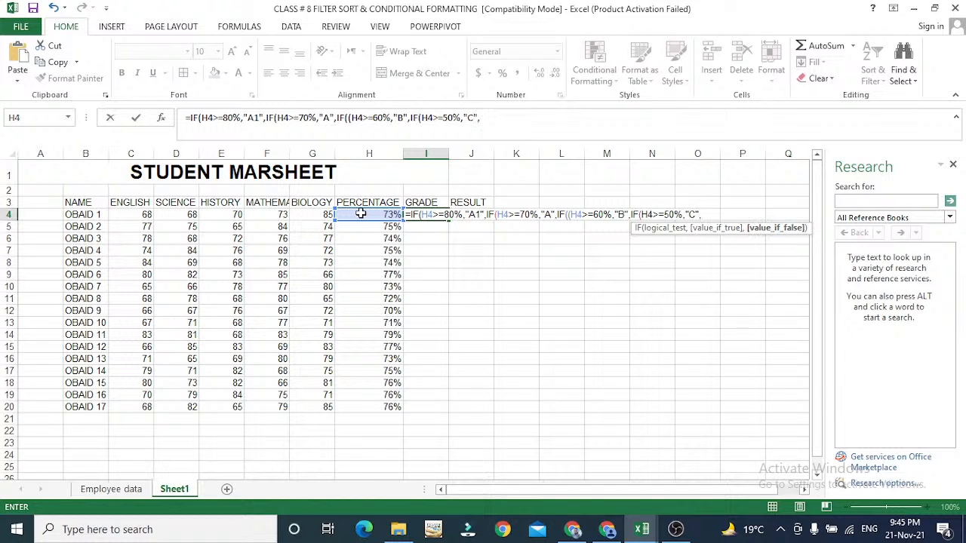
Step: Add "FAIL" as the final false value of the I4 formula and try to enter it without closing parentheses
{"action": "type", "text": "\""}
{"action": "key", "text": "BackSpace"}
{"action": "type", "text": "\"FAIL\""}
{"action": "key", "text": "Return"}
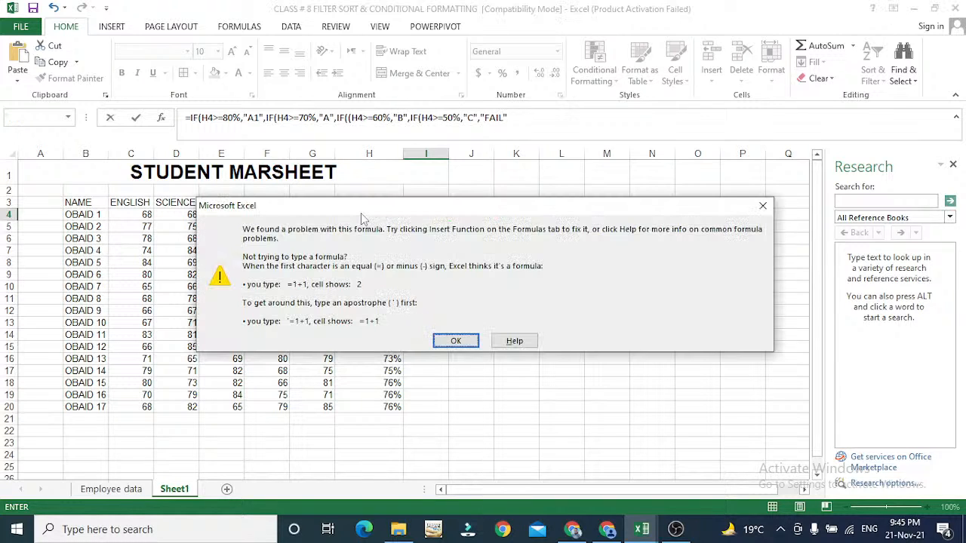
{"action": "key", "text": "Return"}
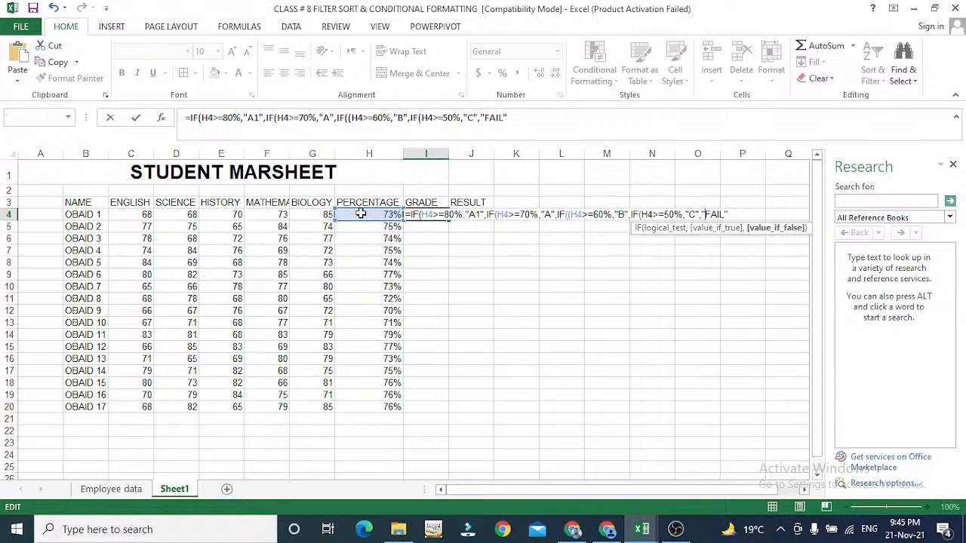
Step: Insert a closing parenthesis after "A1" in the first IF of the I4 grade formula
{"action": "key", "text": "Left"}
{"action": "key", "text": "Left"}
{"action": "key", "text": "Left"}
{"action": "key", "text": "Left"}
{"action": "key", "text": "Left"}
{"action": "key", "text": "Left"}
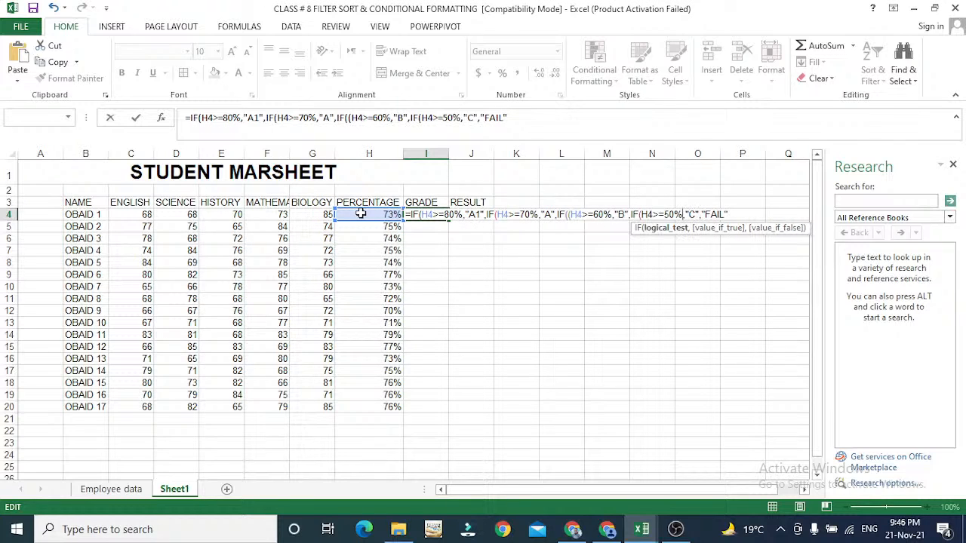
{"action": "key", "text": "Left"}
{"action": "key", "text": "Left"}
{"action": "key", "text": "Left"}
{"action": "key", "text": "Left"}
{"action": "key", "text": "Left"}
{"action": "key", "text": "Left"}
{"action": "key", "text": "Left"}
{"action": "key", "text": "Left"}
{"action": "key", "text": "Left"}
{"action": "key", "text": "Left"}
{"action": "key", "text": "Left"}
{"action": "key", "text": "Left"}
{"action": "key", "text": "Left"}
{"action": "key", "text": "Left"}
{"action": "key", "text": "Left"}
{"action": "key", "text": "Left"}
{"action": "key", "text": "Left"}
{"action": "key", "text": "Left"}
{"action": "key", "text": "Left"}
{"action": "key", "text": "Left"}
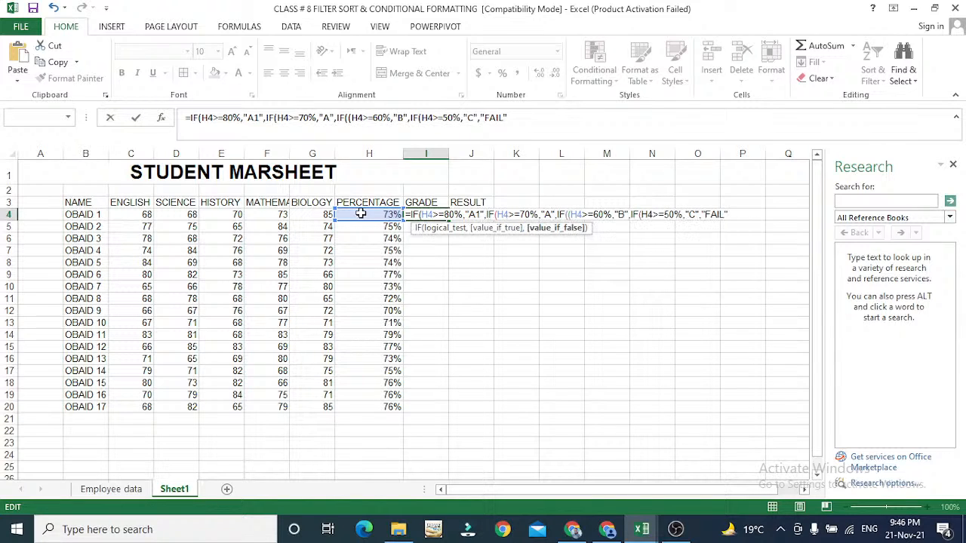
{"action": "key", "text": "Left"}
{"action": "key", "text": "Left"}
{"action": "key", "text": "Left"}
{"action": "key", "text": "Left"}
{"action": "key", "text": "Left"}
{"action": "key", "text": "Right"}
{"action": "key", "text": "Right"}
{"action": "key", "text": "Right"}
{"action": "key", "text": "Right"}
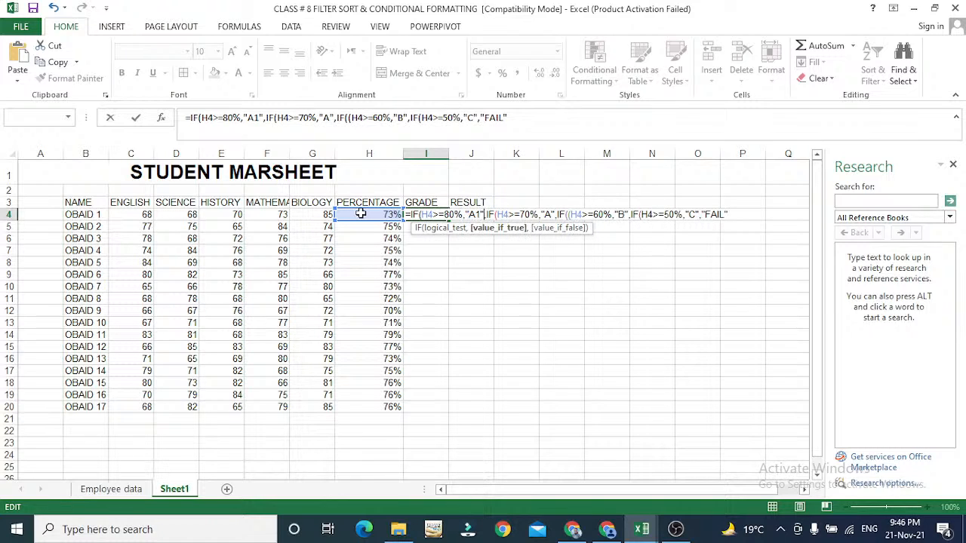
{"action": "type", "text": ")"}
Step: Insert a closing parenthesis after "A" in the H4>=70% condition of the I4 formula
{"action": "key", "text": "Right"}
{"action": "key", "text": "Right"}
{"action": "key", "text": "Right"}
{"action": "key", "text": "Right"}
{"action": "key", "text": "Right"}
{"action": "key", "text": "Right"}
{"action": "key", "text": "Right"}
{"action": "key", "text": "Right"}
{"action": "key", "text": "Right"}
{"action": "key", "text": "Right"}
{"action": "key", "text": "Right"}
{"action": "key", "text": "Right"}
{"action": "key", "text": "Right"}
{"action": "key", "text": "Right"}
{"action": "key", "text": "Right"}
{"action": "key", "text": "Right"}
{"action": "key", "text": "Right"}
{"action": "key", "text": "Right"}
{"action": "key", "text": "Right"}
{"action": "key", "text": "Right"}
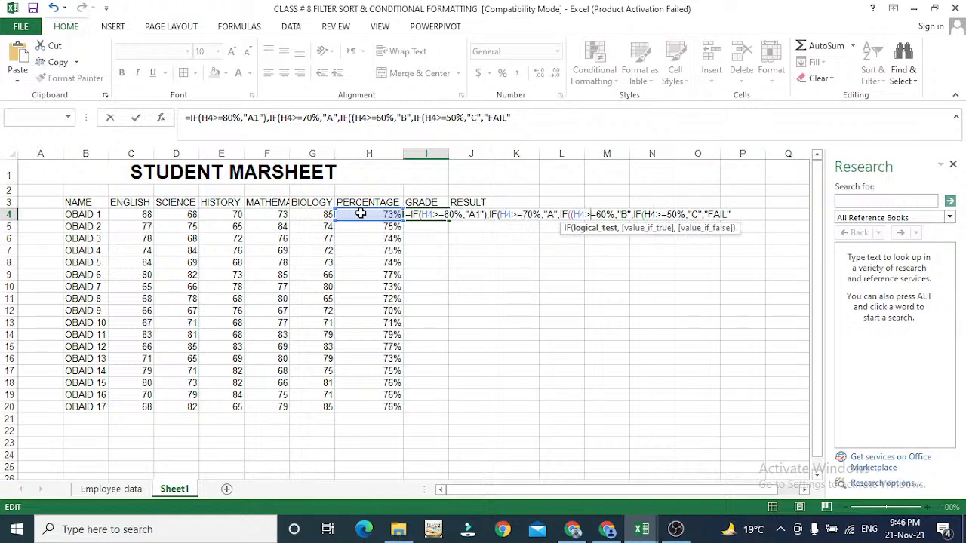
{"action": "key", "text": "Left"}
{"action": "key", "text": "Left"}
{"action": "key", "text": "Left"}
{"action": "key", "text": "Left"}
{"action": "key", "text": "Left"}
{"action": "key", "text": "Left"}
{"action": "key", "text": "Left"}
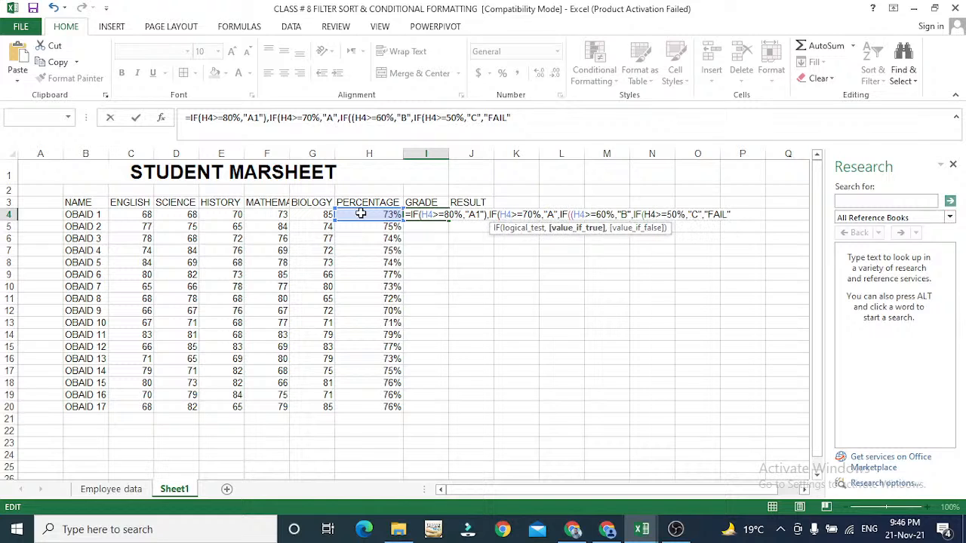
{"action": "type", "text": ")"}
Step: Insert a closing parenthesis after "B" in the H4>=60% condition of the I4 formula
{"action": "key", "text": "Right"}
{"action": "key", "text": "Right"}
{"action": "key", "text": "Right"}
{"action": "key", "text": "Right"}
{"action": "key", "text": "Right"}
{"action": "key", "text": "Right"}
{"action": "key", "text": "Right"}
{"action": "key", "text": "Right"}
{"action": "key", "text": "Right"}
{"action": "key", "text": "Right"}
{"action": "key", "text": "Right"}
{"action": "key", "text": "Right"}
{"action": "key", "text": "Right"}
{"action": "key", "text": "Right"}
{"action": "key", "text": "Right"}
{"action": "key", "text": "Right"}
{"action": "key", "text": "Right"}
{"action": "key", "text": "Right"}
{"action": "key", "text": "Right"}
{"action": "key", "text": "Right"}
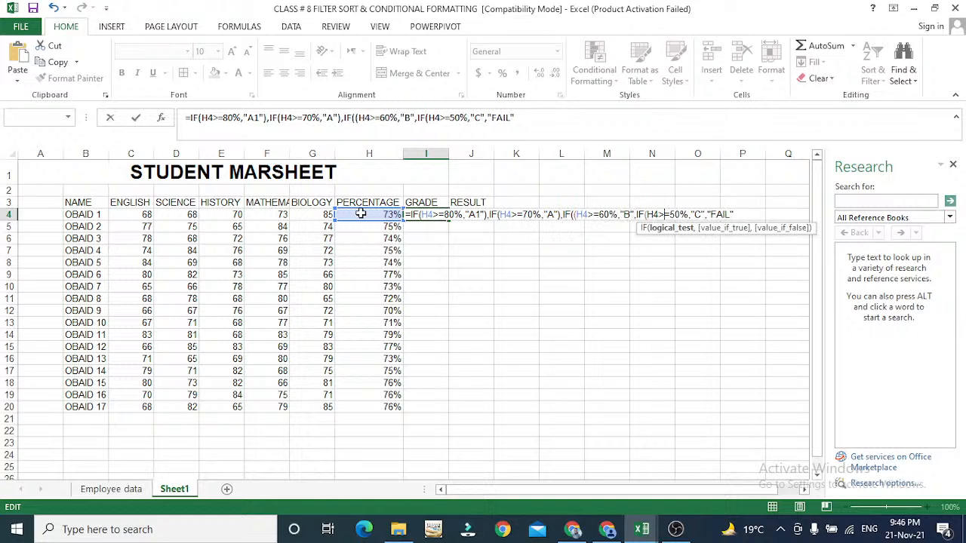
{"action": "key", "text": "Left"}
{"action": "key", "text": "Left"}
{"action": "key", "text": "Left"}
{"action": "key", "text": "Left"}
{"action": "key", "text": "Left"}
{"action": "key", "text": "Left"}
{"action": "key", "text": "Left"}
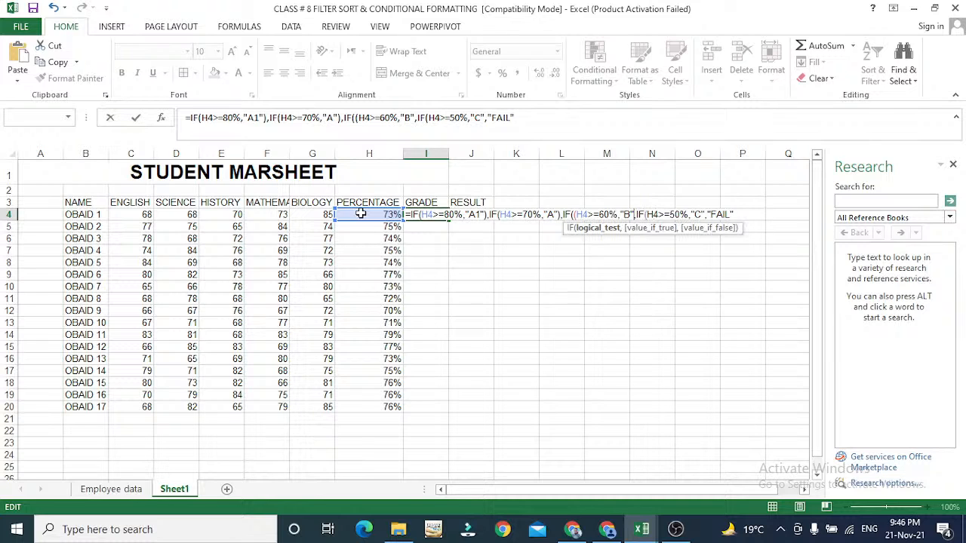
{"action": "type", "text": ")"}
Step: Add a closing parenthesis after "FAIL" at the end of the I4 formula and try to enter it
{"action": "key", "text": "Right"}
{"action": "key", "text": "Right"}
{"action": "key", "text": "Right"}
{"action": "key", "text": "Right"}
{"action": "key", "text": "Right"}
{"action": "key", "text": "Right"}
{"action": "key", "text": "Right"}
{"action": "key", "text": "Right"}
{"action": "key", "text": "Right"}
{"action": "key", "text": "Right"}
{"action": "key", "text": "Right"}
{"action": "key", "text": "Right"}
{"action": "key", "text": "Right"}
{"action": "key", "text": "Right"}
{"action": "key", "text": "Right"}
{"action": "key", "text": "Right"}
{"action": "key", "text": "Right"}
{"action": "key", "text": "Right"}
{"action": "key", "text": "Right"}
{"action": "key", "text": "Right"}
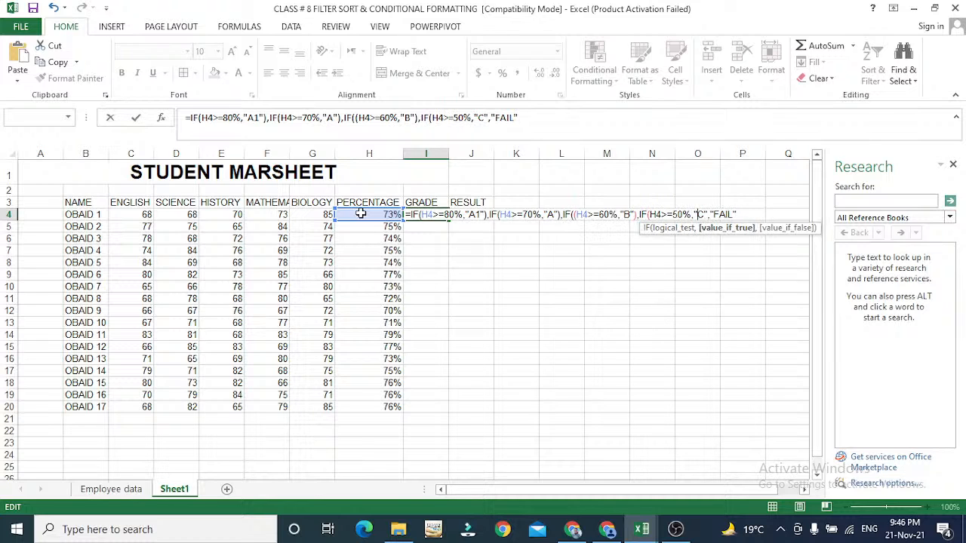
{"action": "type", "text": ")"}
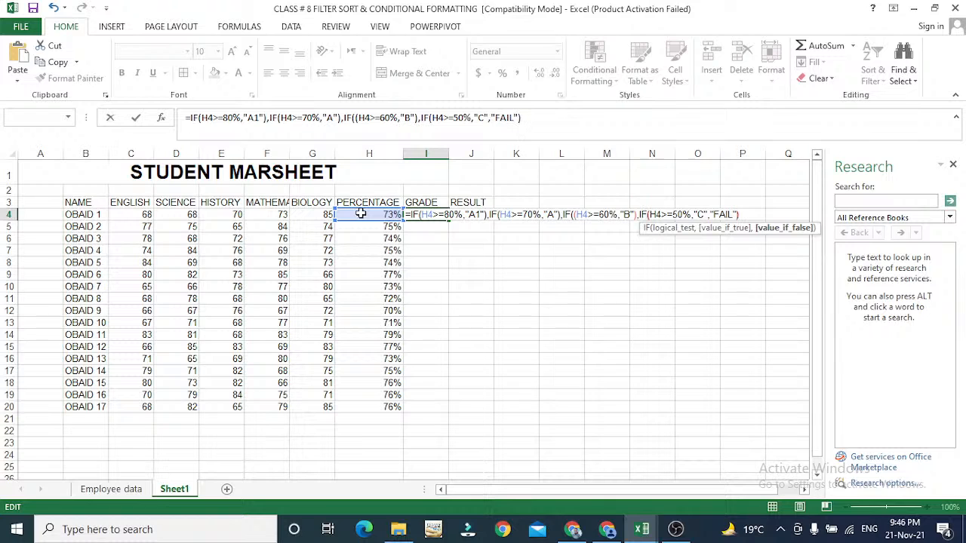
{"action": "key", "text": "Right"}
{"action": "key", "text": "Right"}
{"action": "key", "text": "Right"}
{"action": "key", "text": "Right"}
{"action": "key", "text": "Right"}
{"action": "key", "text": "Right"}
{"action": "key", "text": "Return"}
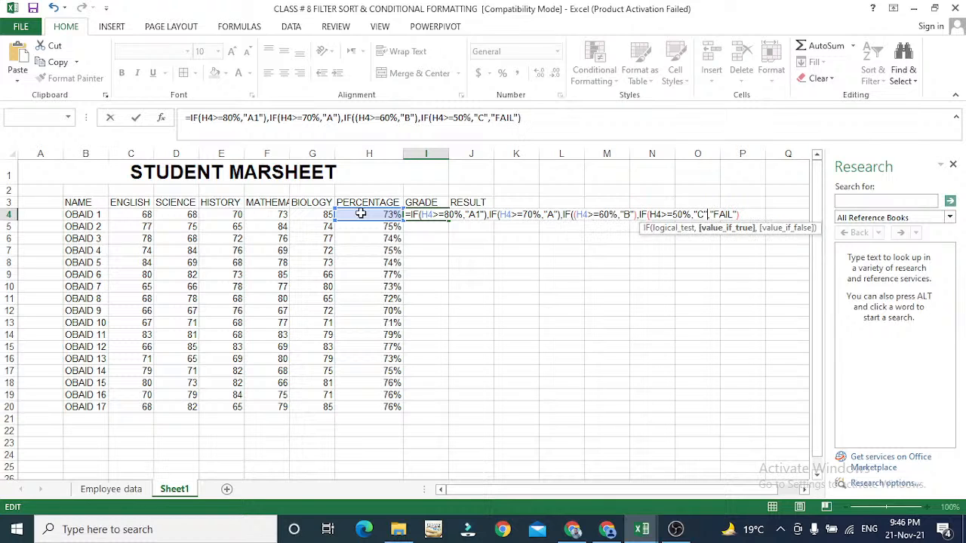
{"action": "key", "text": "Return"}
Step: Insert an opening parenthesis right after the equals sign, before the first IF of the I4 grade formula
{"action": "key", "text": "Left"}
{"action": "key", "text": "Left"}
{"action": "key", "text": "Left"}
{"action": "key", "text": "Left"}
{"action": "key", "text": "Left"}
{"action": "key", "text": "Left"}
{"action": "key", "text": "Left"}
{"action": "key", "text": "Left"}
{"action": "key", "text": "Left"}
{"action": "key", "text": "Left"}
{"action": "key", "text": "Left"}
{"action": "key", "text": "Left"}
{"action": "key", "text": "Left"}
{"action": "key", "text": "Left"}
{"action": "key", "text": "Left"}
{"action": "key", "text": "Left"}
{"action": "key", "text": "Left"}
{"action": "key", "text": "Left"}
{"action": "key", "text": "Left"}
{"action": "key", "text": "Left"}
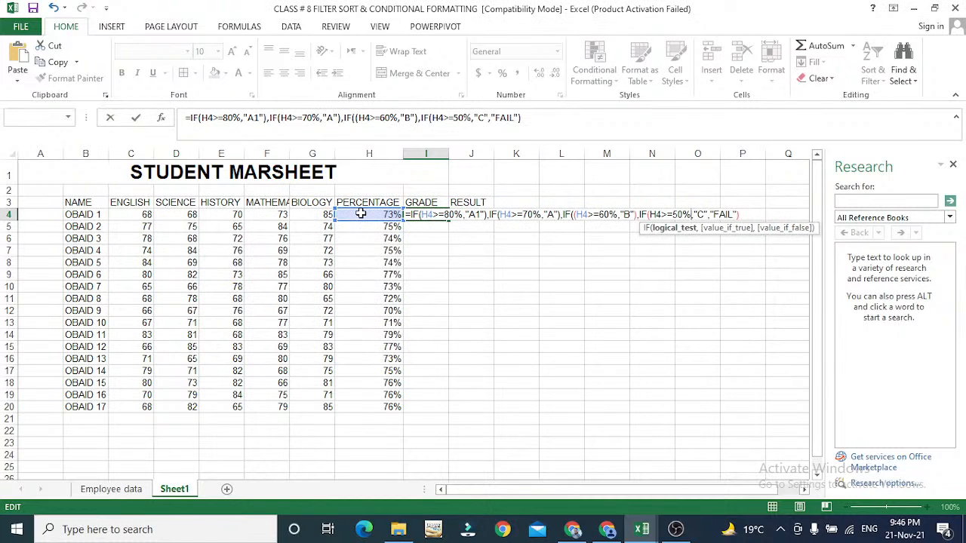
{"action": "key", "text": "Left"}
{"action": "key", "text": "Left"}
{"action": "key", "text": "Left"}
{"action": "key", "text": "Left"}
{"action": "key", "text": "Left"}
{"action": "key", "text": "Left"}
{"action": "key", "text": "Left"}
{"action": "key", "text": "Left"}
{"action": "key", "text": "Left"}
{"action": "key", "text": "Left"}
{"action": "key", "text": "Left"}
{"action": "key", "text": "Left"}
{"action": "key", "text": "Left"}
{"action": "key", "text": "Left"}
{"action": "key", "text": "Left"}
{"action": "key", "text": "Left"}
{"action": "key", "text": "Left"}
{"action": "key", "text": "Left"}
{"action": "key", "text": "Left"}
{"action": "key", "text": "Left"}
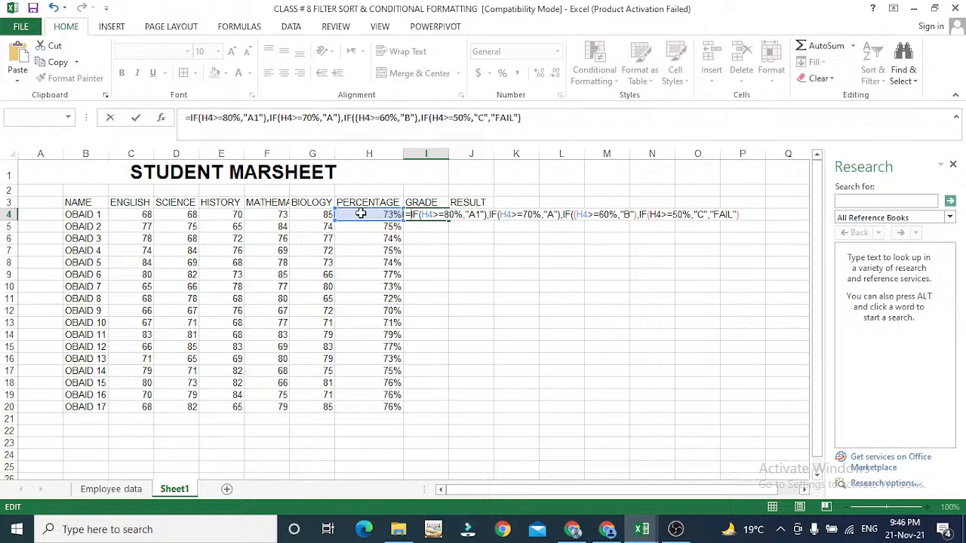
{"action": "type", "text": "("}
Step: Insert a closing parenthesis after "C" in the H4>=50% condition of the I4 formula
{"action": "key", "text": "Right"}
{"action": "key", "text": "Right"}
{"action": "key", "text": "Right"}
{"action": "key", "text": "Right"}
{"action": "key", "text": "Right"}
{"action": "key", "text": "Right"}
{"action": "key", "text": "Right"}
{"action": "key", "text": "Right"}
{"action": "key", "text": "Right"}
{"action": "key", "text": "Right"}
{"action": "key", "text": "Right"}
{"action": "key", "text": "Right"}
{"action": "key", "text": "Right"}
{"action": "key", "text": "Right"}
{"action": "key", "text": "Right"}
{"action": "key", "text": "Right"}
{"action": "key", "text": "Right"}
{"action": "key", "text": "Right"}
{"action": "key", "text": "Right"}
{"action": "key", "text": "Right"}
{"action": "key", "text": "Right"}
{"action": "key", "text": "Right"}
{"action": "key", "text": "Right"}
{"action": "key", "text": "Right"}
{"action": "key", "text": "Right"}
{"action": "key", "text": "Right"}
{"action": "key", "text": "Right"}
{"action": "key", "text": "Right"}
{"action": "key", "text": "Right"}
{"action": "key", "text": "Right"}
{"action": "key", "text": "Right"}
{"action": "key", "text": "Right"}
{"action": "key", "text": "Right"}
{"action": "key", "text": "Right"}
{"action": "key", "text": "Right"}
{"action": "key", "text": "Right"}
{"action": "key", "text": "Right"}
{"action": "key", "text": "Right"}
{"action": "key", "text": "Right"}
{"action": "key", "text": "Right"}
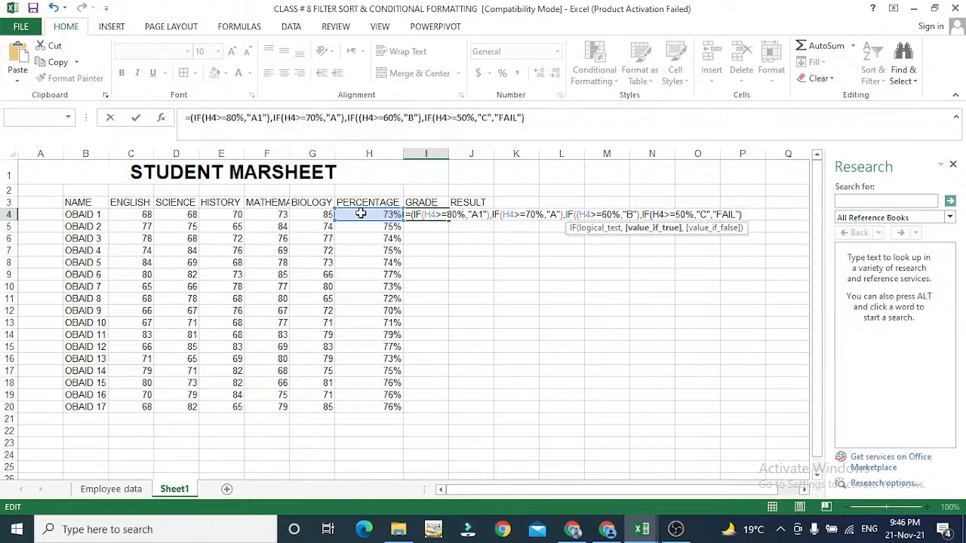
{"action": "key", "text": "Right"}
{"action": "key", "text": "Right"}
{"action": "key", "text": "Right"}
{"action": "key", "text": "Right"}
{"action": "key", "text": "Right"}
{"action": "key", "text": "Right"}
{"action": "key", "text": "Right"}
{"action": "key", "text": "Right"}
{"action": "key", "text": "Right"}
{"action": "key", "text": "Right"}
{"action": "key", "text": "Right"}
{"action": "key", "text": "Right"}
{"action": "key", "text": "Right"}
{"action": "key", "text": "Right"}
{"action": "key", "text": "Right"}
{"action": "key", "text": "Right"}
{"action": "type", "text": ")"}
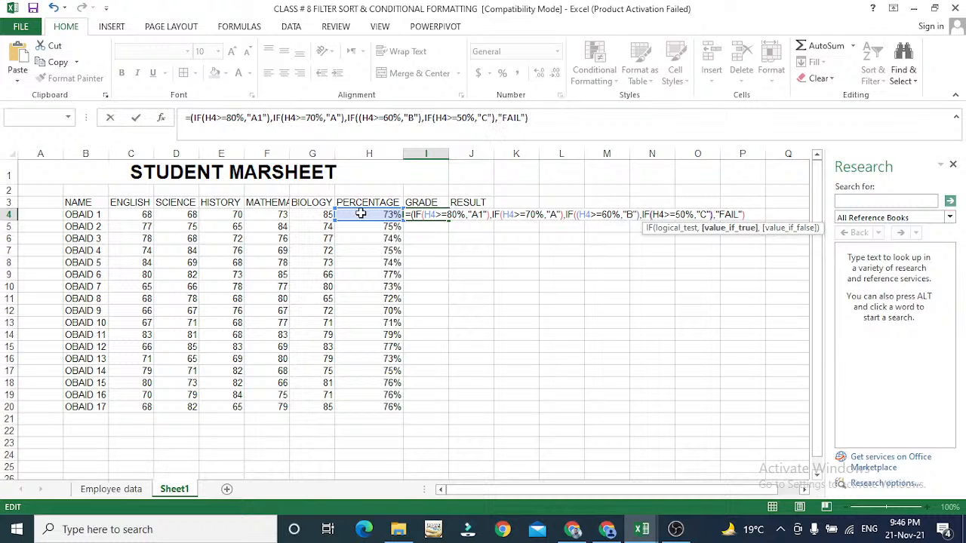
Step: Add one more closing parenthesis at the end of the I4 formula after "FAIL" and try to enter it
{"action": "key", "text": "Right"}
{"action": "type", "text": ")"}
{"action": "key", "text": "Return"}
{"action": "key", "text": "Return"}
Step: Remove the closing parenthesis after "A1" in the H4>=80% condition of the I4 formula
{"action": "key", "text": "Right"}
{"action": "key", "text": "Left"}
{"action": "key", "text": "Left"}
{"action": "key", "text": "Left"}
{"action": "key", "text": "Left"}
{"action": "key", "text": "Left"}
{"action": "key", "text": "Left"}
{"action": "key", "text": "Left"}
{"action": "key", "text": "Left"}
{"action": "key", "text": "Left"}
{"action": "key", "text": "Left"}
{"action": "key", "text": "Left"}
{"action": "key", "text": "Left"}
{"action": "key", "text": "Left"}
{"action": "key", "text": "Left"}
{"action": "key", "text": "Left"}
{"action": "key", "text": "Left"}
{"action": "key", "text": "Left"}
{"action": "key", "text": "Left"}
{"action": "key", "text": "Left"}
{"action": "key", "text": "Left"}
{"action": "key", "text": "Left"}
{"action": "key", "text": "Left"}
{"action": "key", "text": "Left"}
{"action": "key", "text": "Left"}
{"action": "key", "text": "Left"}
{"action": "key", "text": "Left"}
{"action": "key", "text": "Left"}
{"action": "key", "text": "Left"}
{"action": "key", "text": "Left"}
{"action": "key", "text": "Left"}
{"action": "key", "text": "Left"}
{"action": "key", "text": "Left"}
{"action": "key", "text": "Left"}
{"action": "key", "text": "Left"}
{"action": "key", "text": "Left"}
{"action": "key", "text": "Left"}
{"action": "key", "text": "Left"}
{"action": "key", "text": "Left"}
{"action": "key", "text": "Left"}
{"action": "key", "text": "Left"}
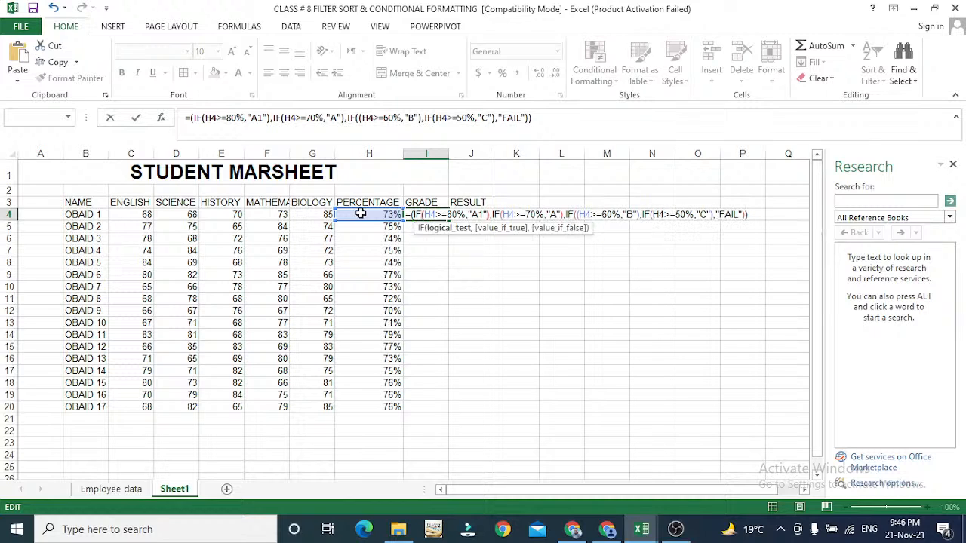
{"action": "key", "text": "Right"}
{"action": "key", "text": "Right"}
{"action": "key", "text": "Right"}
{"action": "key", "text": "Right"}
{"action": "key", "text": "Right"}
{"action": "key", "text": "Right"}
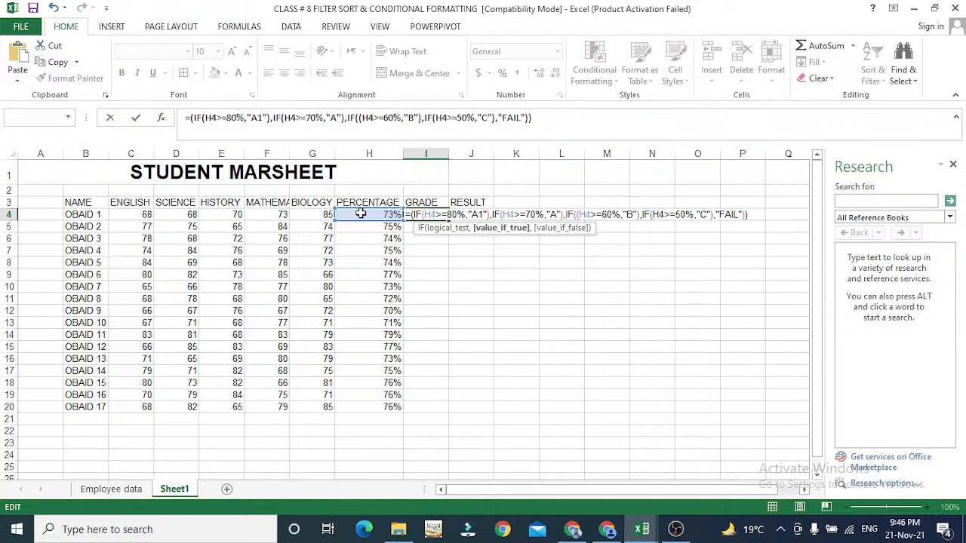
{"action": "key", "text": "Delete"}
{"action": "key", "text": "Right"}
{"action": "key", "text": "Right"}
{"action": "key", "text": "Right"}
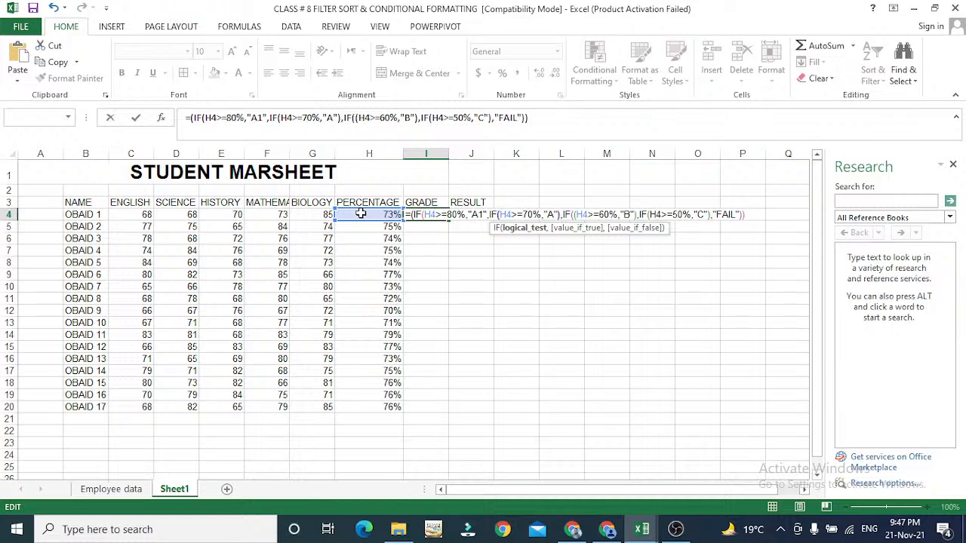
{"action": "key", "text": "Left"}
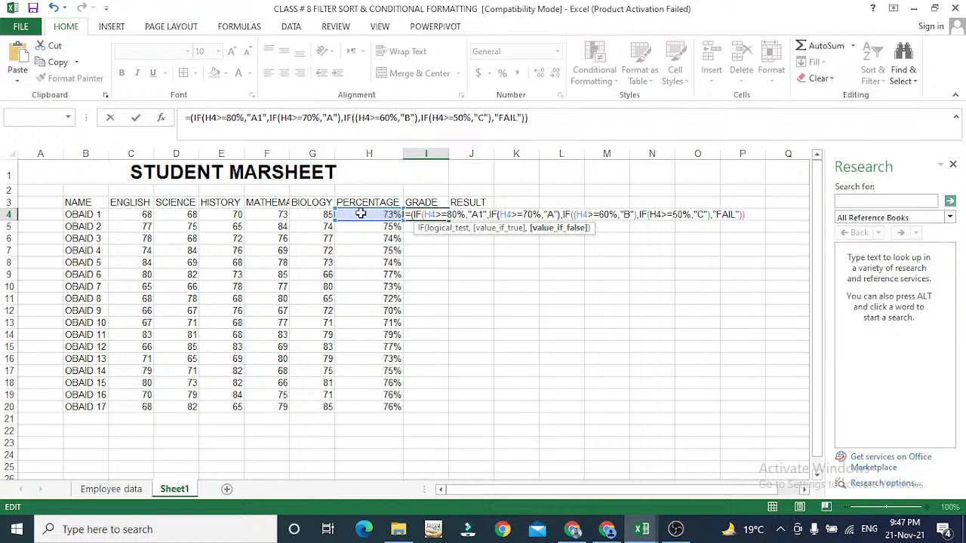
{"action": "key", "text": "Delete"}
{"action": "key", "text": "Escape"}
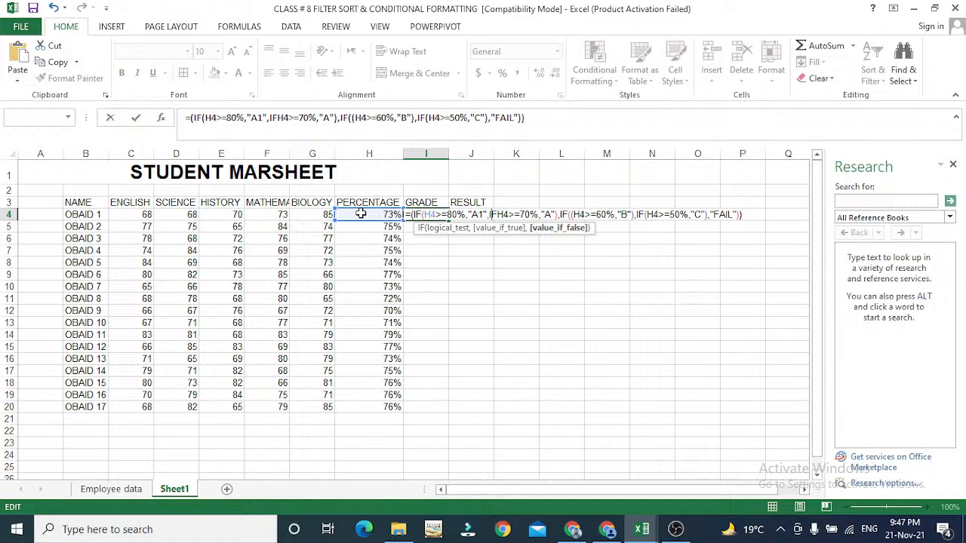
{"action": "type", "text": "("}
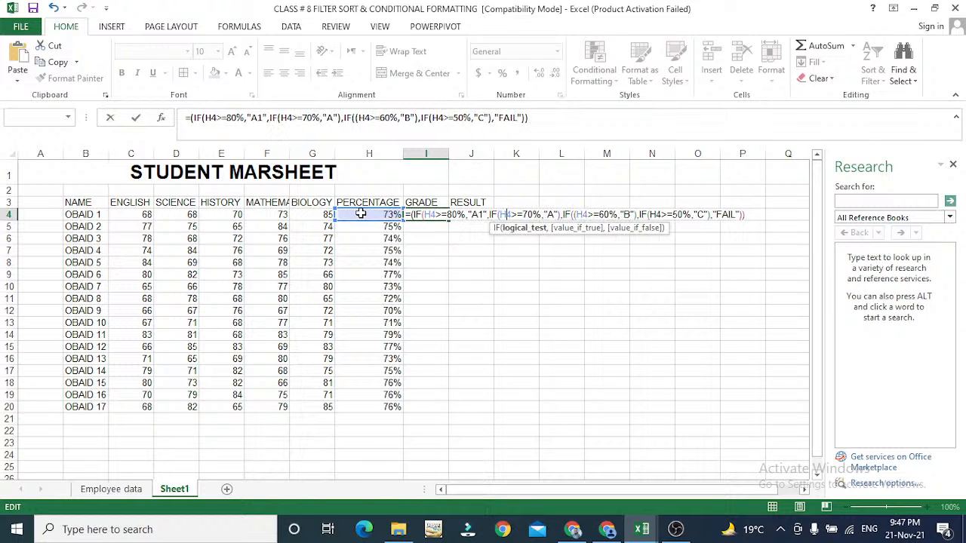
Step: Remove the closing parenthesis after "A" in the H4>=70% condition of the I4 formula
{"action": "key", "text": "Right"}
{"action": "key", "text": "Right"}
{"action": "key", "text": "Right"}
{"action": "key", "text": "Right"}
{"action": "key", "text": "Delete"}
{"action": "key", "text": "Right"}
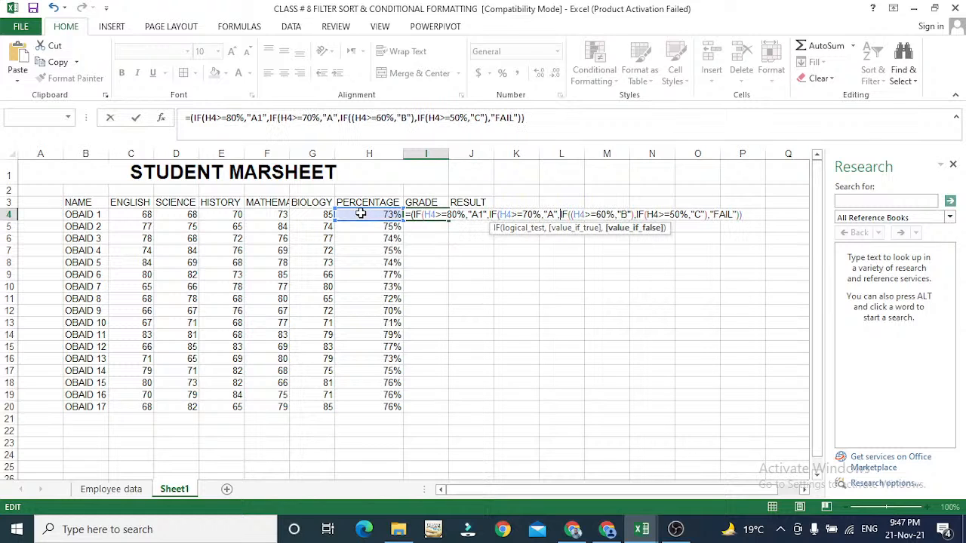
Step: Remove the extra opening parenthesis before H4>=60% in the I4 formula
{"action": "key", "text": "Right"}
{"action": "key", "text": "Right"}
{"action": "key", "text": "Right"}
{"action": "key", "text": "Right"}
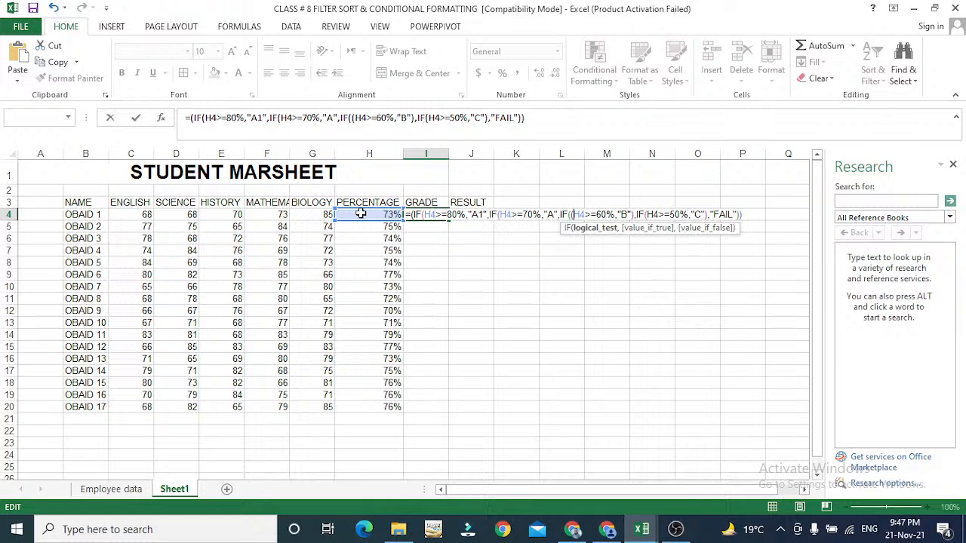
{"action": "key", "text": "BackSpace"}
Step: Remove the closing parenthesis after "B" in the H4>=60% condition of the I4 formula
{"action": "key", "text": "Right"}
{"action": "key", "text": "Right"}
{"action": "key", "text": "Right"}
{"action": "key", "text": "Right"}
{"action": "key", "text": "Right"}
{"action": "key", "text": "Right"}
{"action": "key", "text": "Right"}
{"action": "key", "text": "Right"}
{"action": "key", "text": "Right"}
{"action": "key", "text": "Right"}
{"action": "key", "text": "Right"}
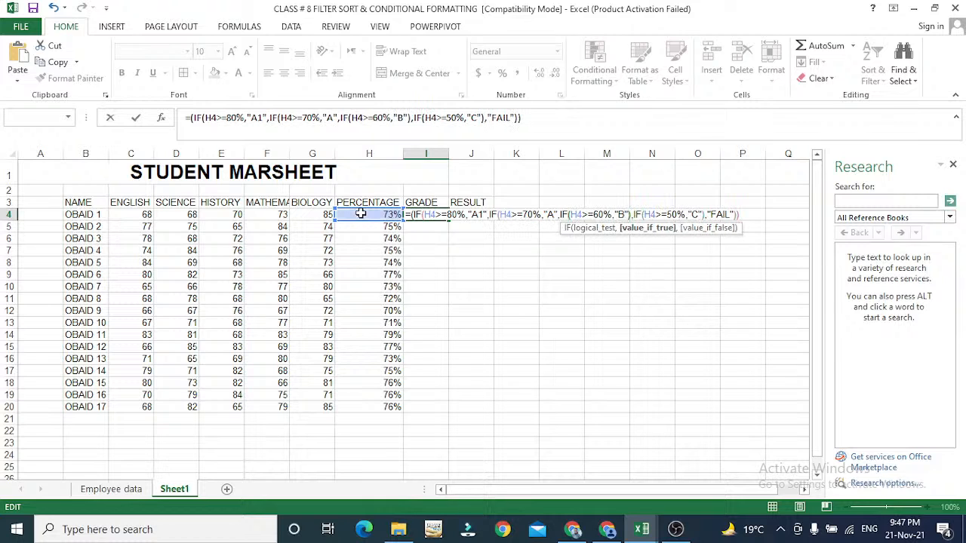
{"action": "key", "text": "Right"}
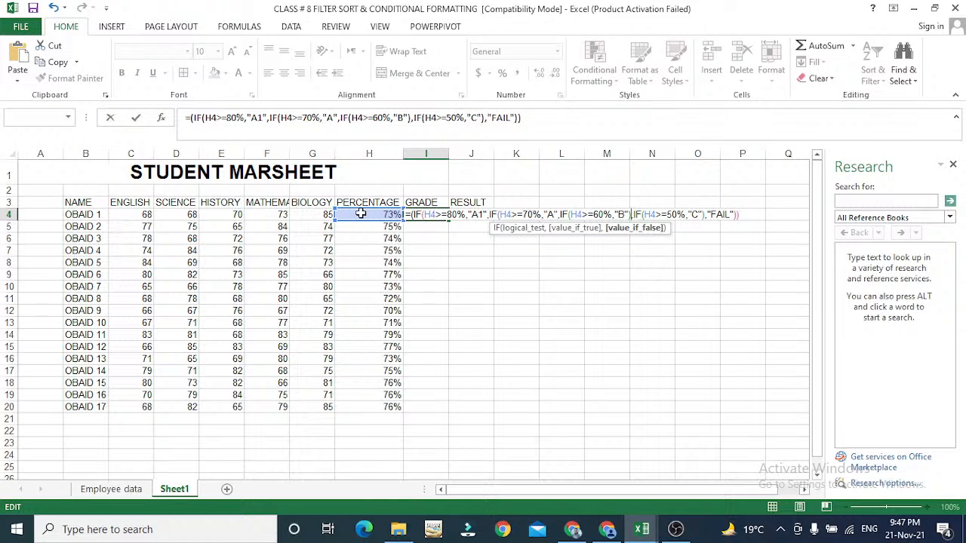
{"action": "key", "text": "BackSpace"}
Step: Try to enter the I4 grade formula with "FAIL" placed outside the H4>=50% condition
{"action": "key", "text": "Right"}
{"action": "key", "text": "Right"}
{"action": "key", "text": "Right"}
{"action": "key", "text": "Right"}
{"action": "key", "text": "Right"}
{"action": "key", "text": "Right"}
{"action": "key", "text": "Right"}
{"action": "key", "text": "Right"}
{"action": "key", "text": "Right"}
{"action": "key", "text": "Right"}
{"action": "key", "text": "Right"}
{"action": "key", "text": "Right"}
{"action": "key", "text": "Right"}
{"action": "key", "text": "Right"}
{"action": "key", "text": "Right"}
{"action": "key", "text": "Right"}
{"action": "key", "text": "Right"}
{"action": "key", "text": "Right"}
{"action": "key", "text": "Right"}
{"action": "key", "text": "Right"}
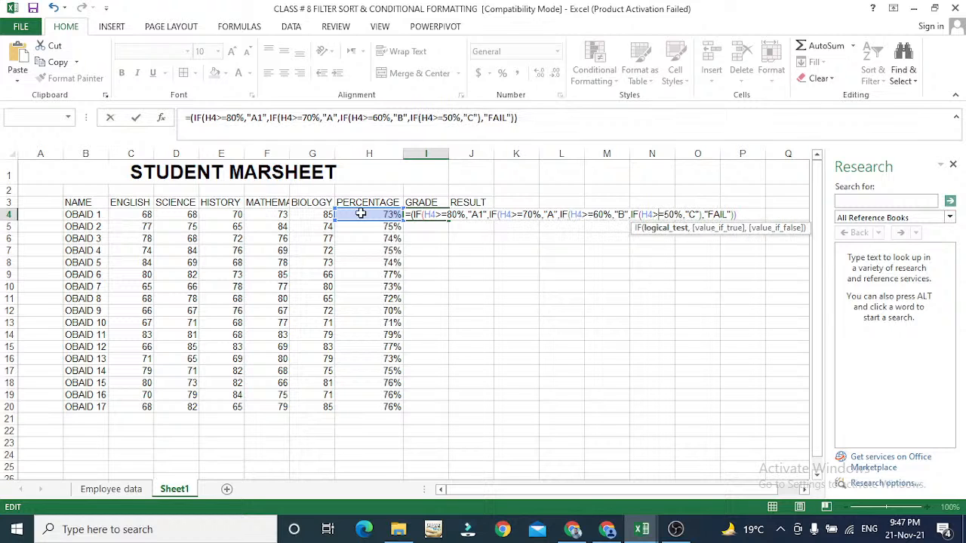
{"action": "key", "text": "Return"}
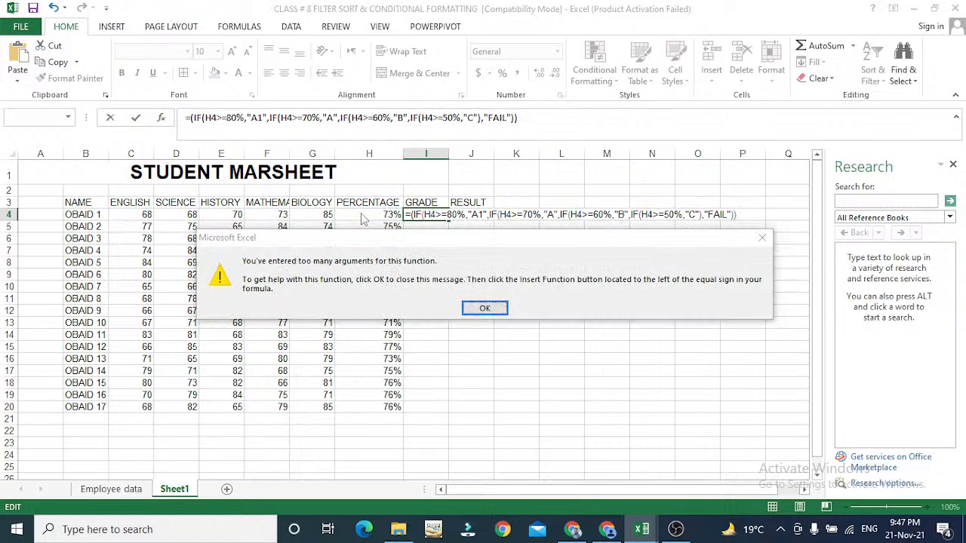
{"action": "key", "text": "Return"}
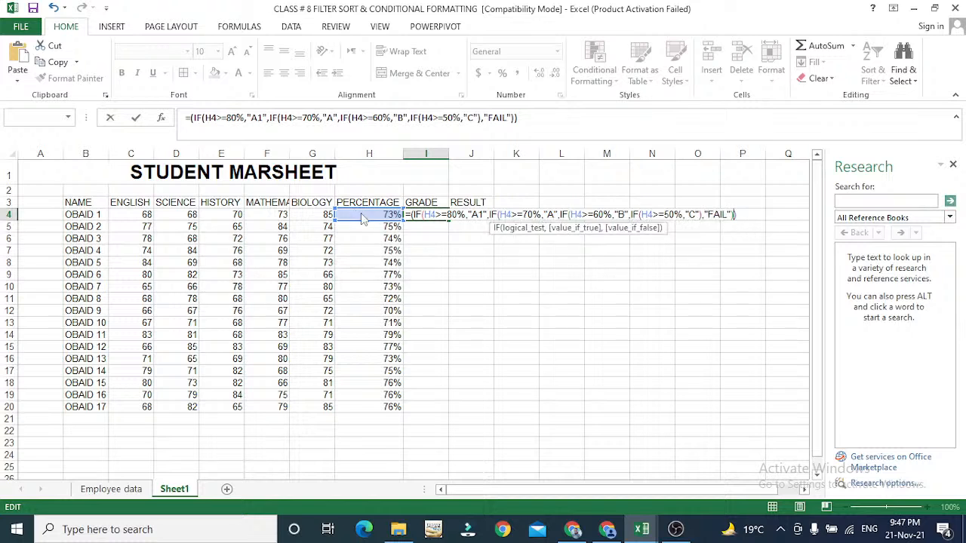
{"action": "key", "text": "Return"}
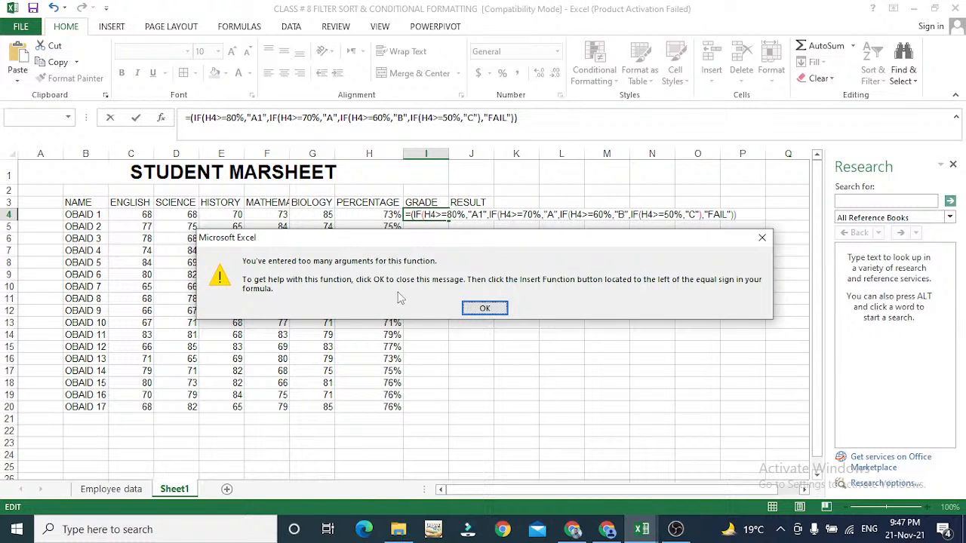
{"action": "left_click", "coordinate": [483, 309]}
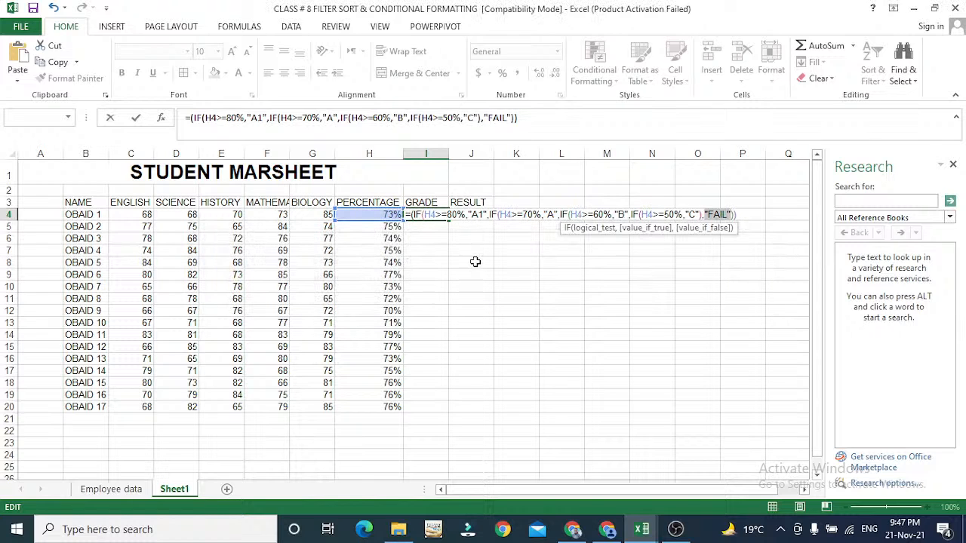
Step: Delete ,"FAIL")) from the end of the I4 formula and enter it with five closing parentheses after "C"
{"action": "left_click", "coordinate": [738, 215]}
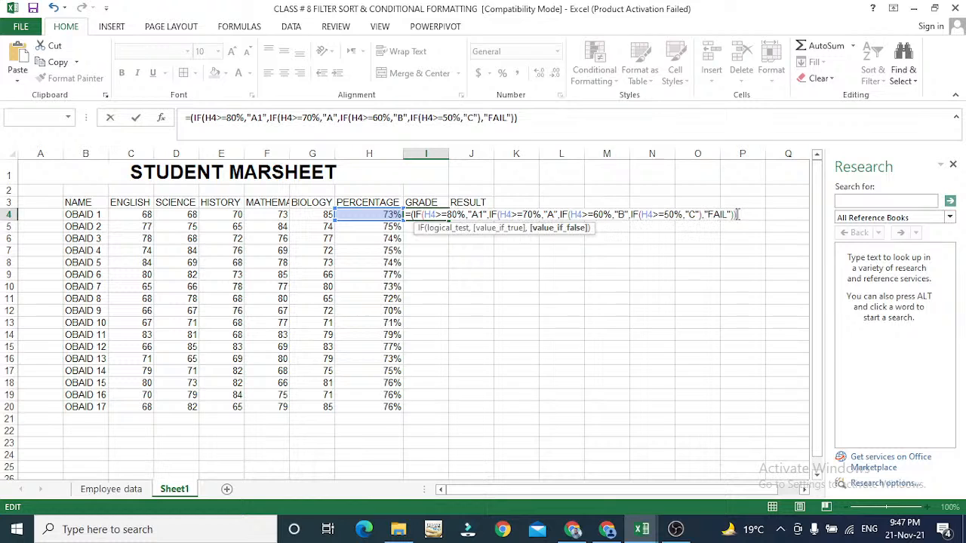
{"action": "key", "text": "BackSpace"}
{"action": "key", "text": "BackSpace"}
{"action": "key", "text": "BackSpace"}
{"action": "key", "text": "BackSpace"}
{"action": "key", "text": "BackSpace"}
{"action": "key", "text": "BackSpace"}
{"action": "key", "text": "BackSpace"}
{"action": "key", "text": "BackSpace"}
{"action": "key", "text": "BackSpace"}
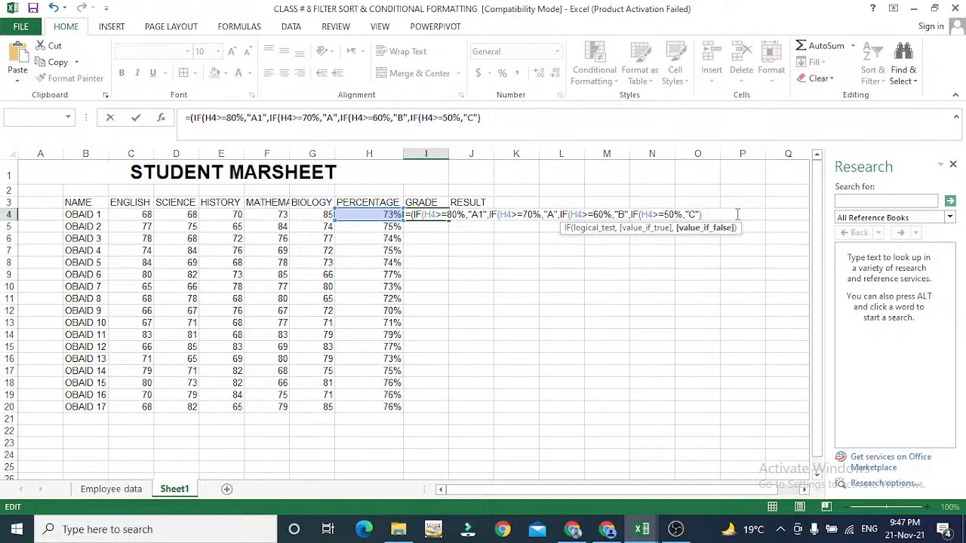
{"action": "key", "text": "Return"}
{"action": "key", "text": "Return"}
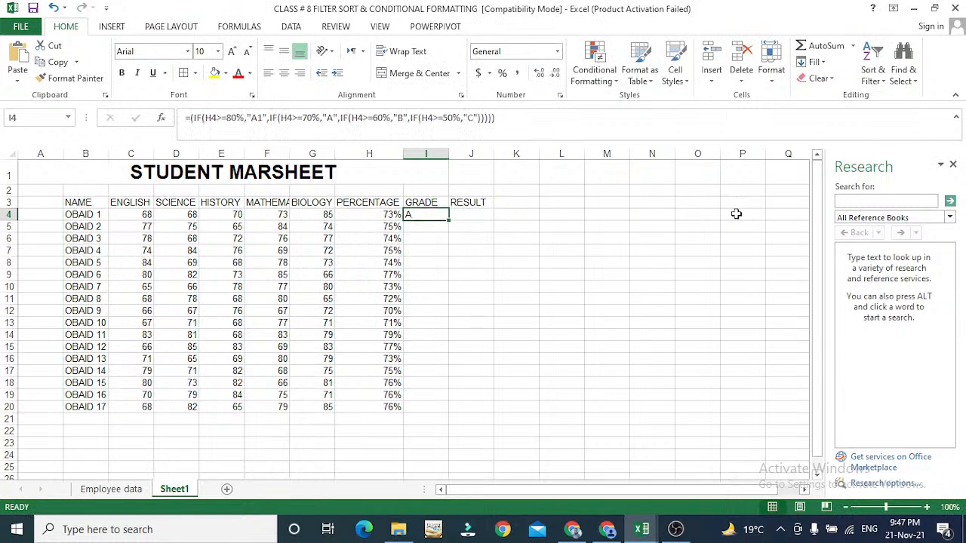
Step: Examine how the closing parentheses at the end of the I4 formula pair up, leaving the formula as it is
{"action": "key", "text": "F2"}
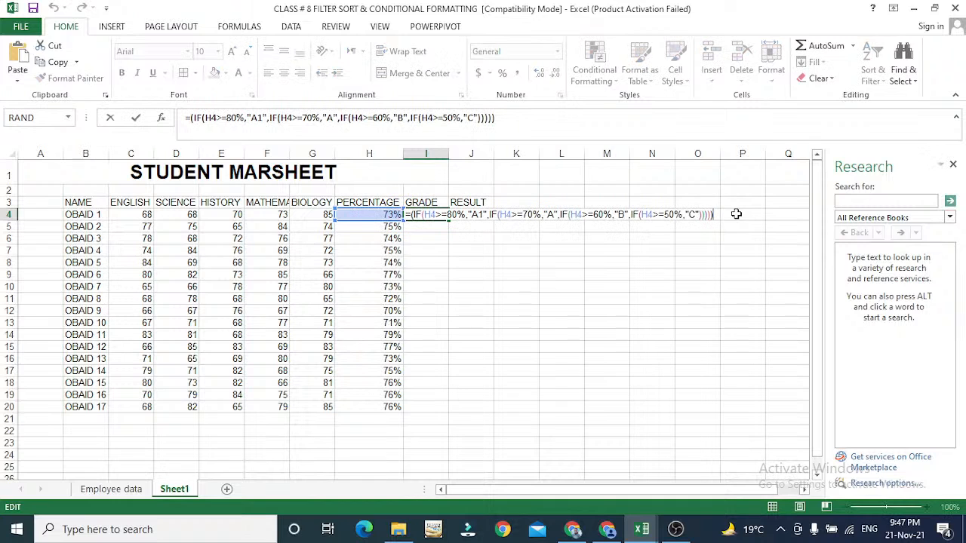
{"action": "key", "text": "Left"}
{"action": "key", "text": "Left"}
{"action": "key", "text": "Left"}
{"action": "key", "text": "Left"}
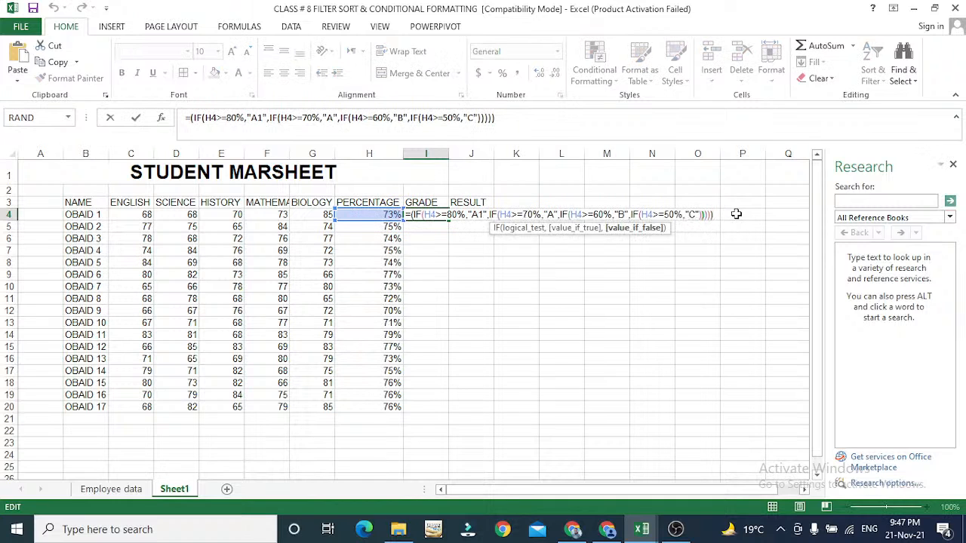
{"action": "key", "text": "Escape"}
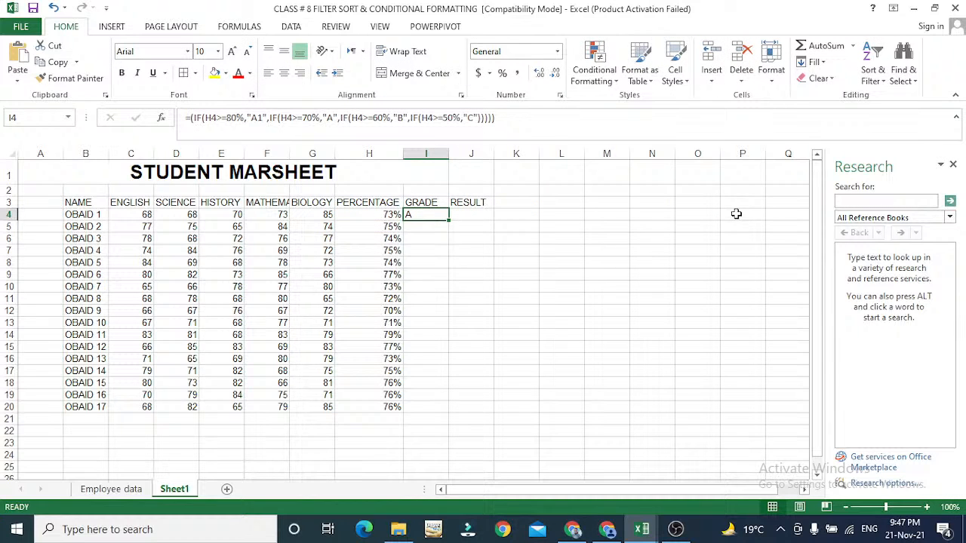
Step: Copy the I4 grade formula down to I5:I20 for the remaining students
{"action": "key", "text": "ctrl+c"}
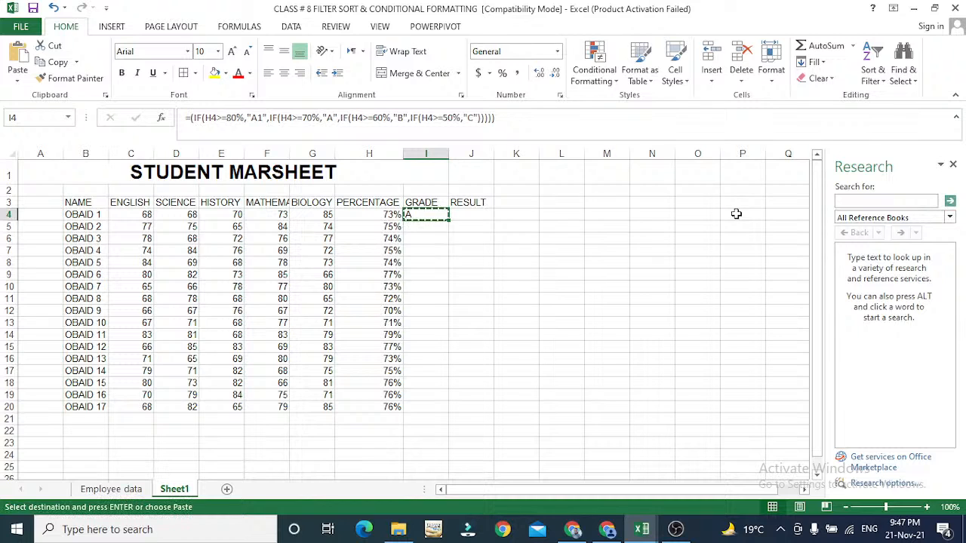
{"action": "key", "text": "Down"}
{"action": "key", "text": "shift+Down"}
{"action": "key", "text": "shift+Down"}
{"action": "key", "text": "shift+Down"}
{"action": "key", "text": "shift+Down"}
{"action": "key", "text": "shift+Down"}
{"action": "key", "text": "shift+Down"}
{"action": "key", "text": "shift+Down"}
{"action": "key", "text": "shift+Down"}
{"action": "key", "text": "shift+Down"}
{"action": "key", "text": "shift+Down"}
{"action": "key", "text": "shift+Down"}
{"action": "key", "text": "shift+Down"}
{"action": "key", "text": "shift+Down"}
{"action": "key", "text": "shift+Down"}
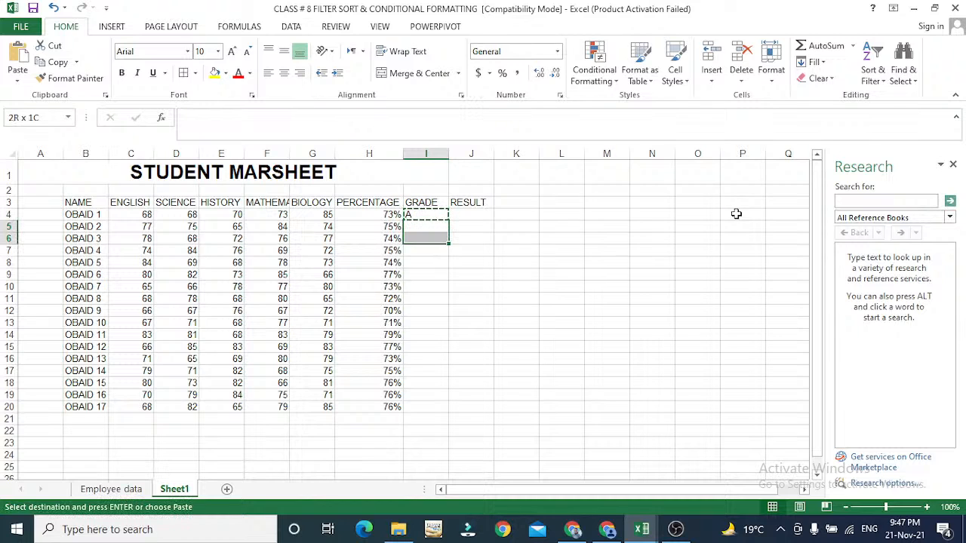
{"action": "key", "text": "shift+Down"}
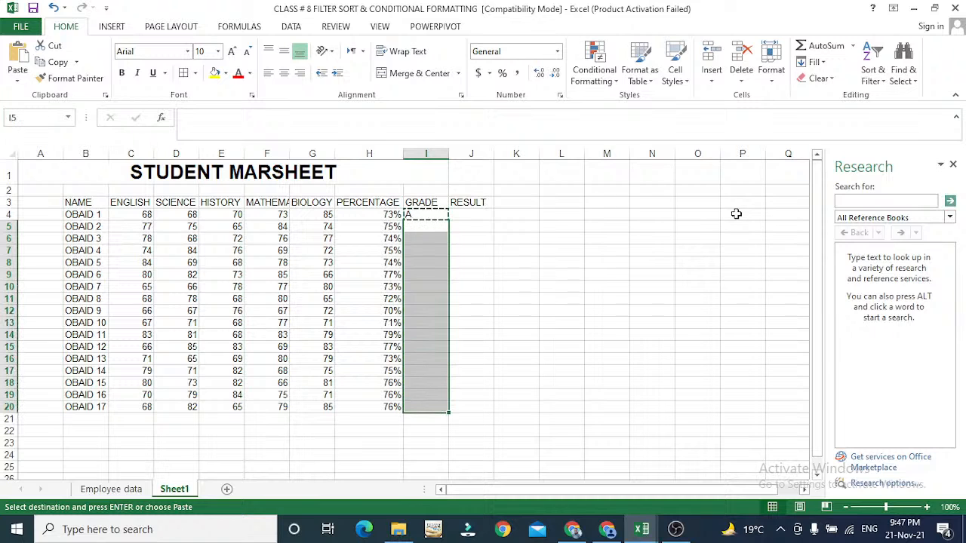
{"action": "key", "text": "ctrl+v"}
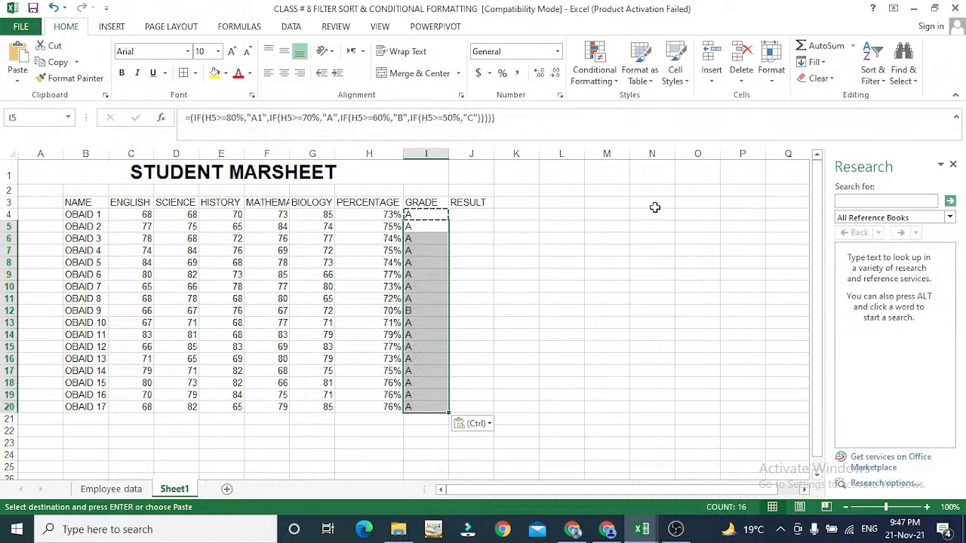
{"action": "left_click", "coordinate": [426, 238]}
{"action": "key", "text": "Escape"}
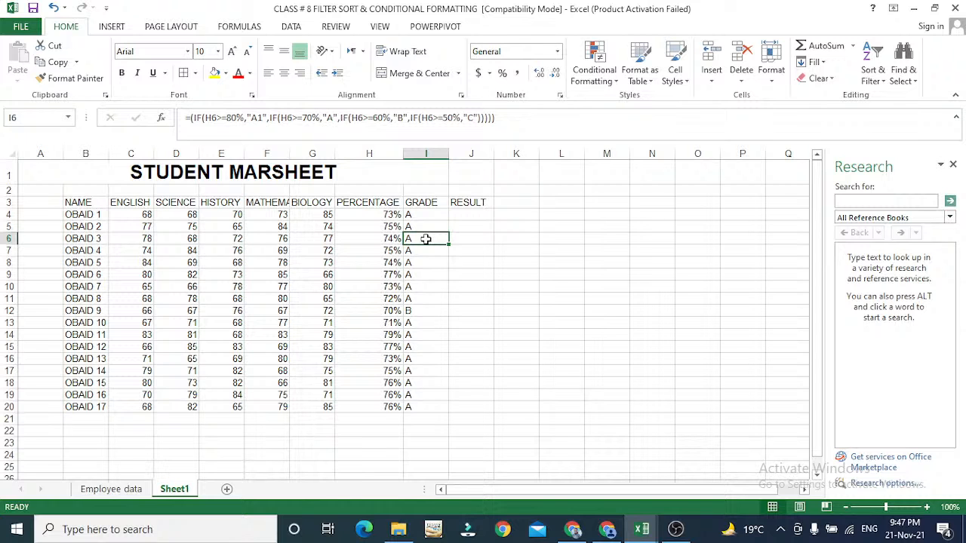
Step: Check the grading rules in the assignment PDF and try to add ,"FAIL" after the closing parenthesis of the H4>=50% condition in I4
{"action": "key", "text": "alt+Tab"}
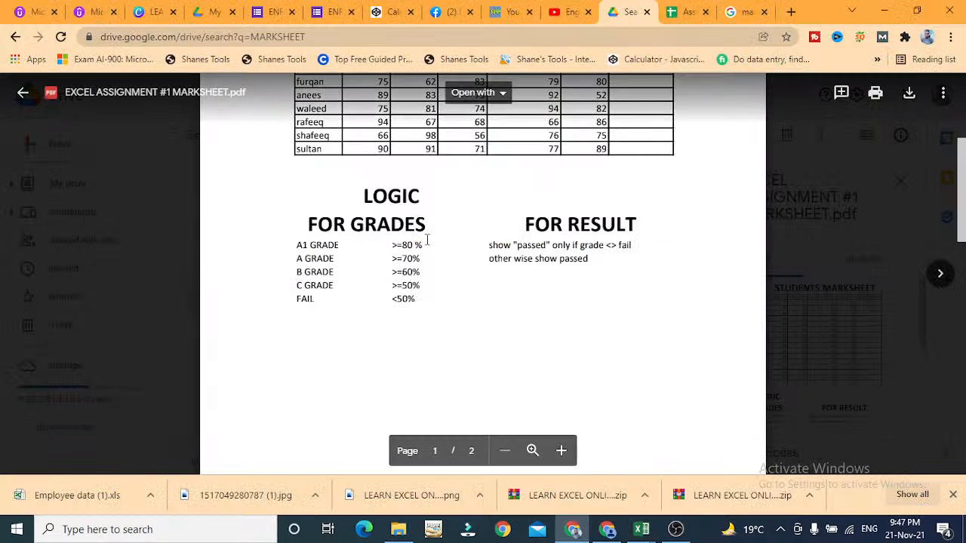
{"action": "key", "text": "alt+Tab"}
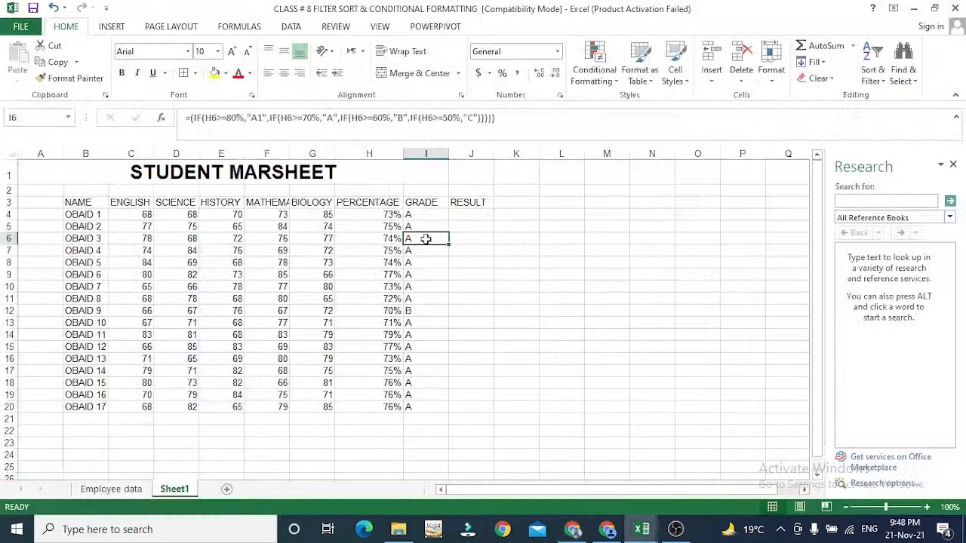
{"action": "key", "text": "Up"}
{"action": "key", "text": "Up"}
{"action": "key", "text": "F2"}
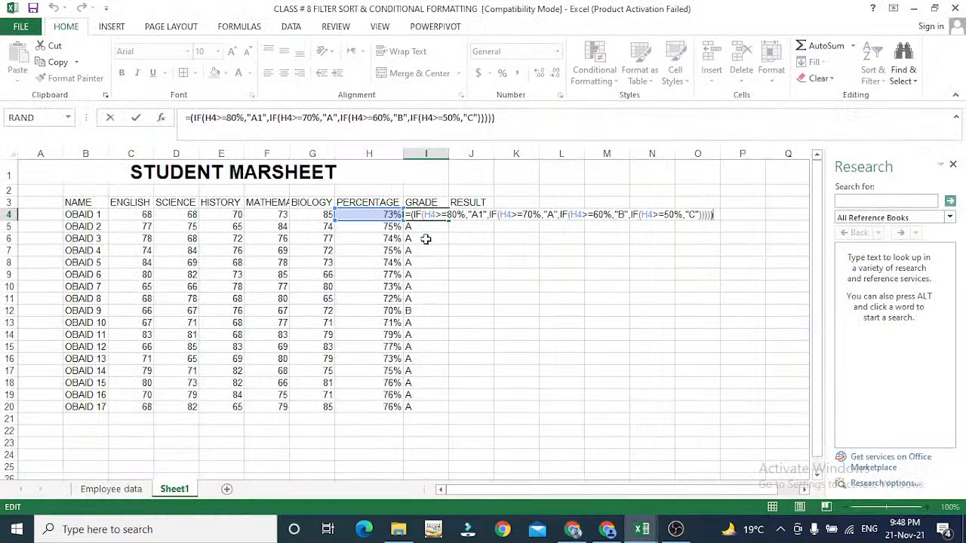
{"action": "key", "text": "Left"}
{"action": "key", "text": "Left"}
{"action": "key", "text": "Left"}
{"action": "key", "text": "Left"}
{"action": "key", "text": "Left"}
{"action": "key", "text": "Left"}
{"action": "key", "text": "Left"}
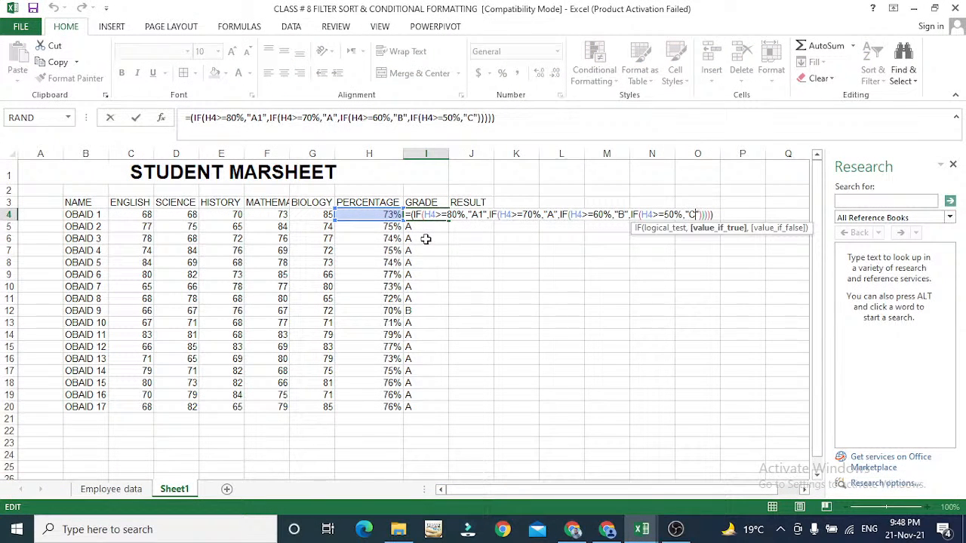
{"action": "key", "text": "Right"}
{"action": "type", "text": ","}
{"action": "type", "text": "\"FAIL\""}
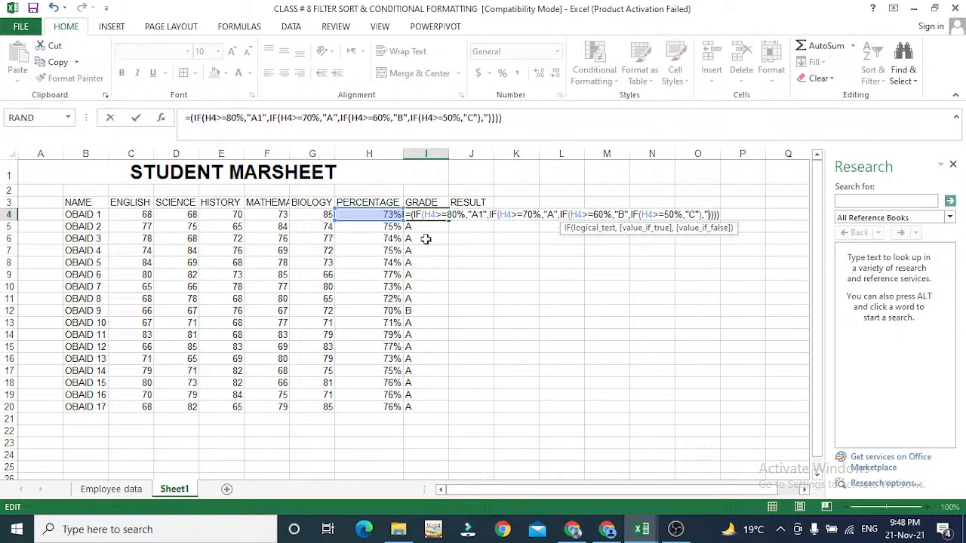
{"action": "type", "text": ")"}
{"action": "key", "text": "Return"}
{"action": "key", "text": "Return"}
{"action": "key", "text": "Left"}
{"action": "key", "text": "Left"}
{"action": "key", "text": "Left"}
{"action": "key", "text": "Left"}
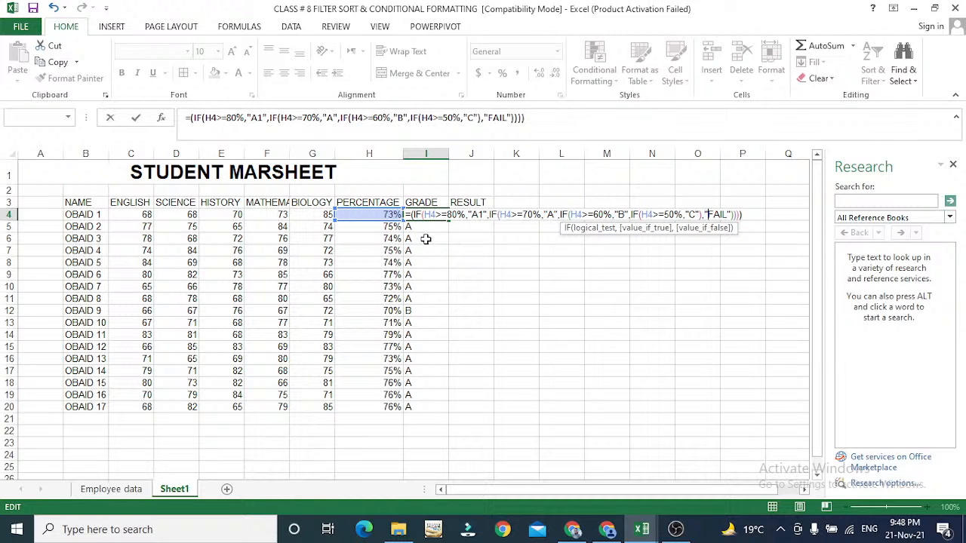
Step: Remove the misplaced ,"FAIL" from the I4 formula, leaving only the closing parentheses after "C"
{"action": "key", "text": "BackSpace"}
{"action": "key", "text": "BackSpace"}
{"action": "key", "text": "BackSpace"}
{"action": "key", "text": "BackSpace"}
{"action": "key", "text": "BackSpace"}
{"action": "key", "text": "BackSpace"}
{"action": "key", "text": "BackSpace"}
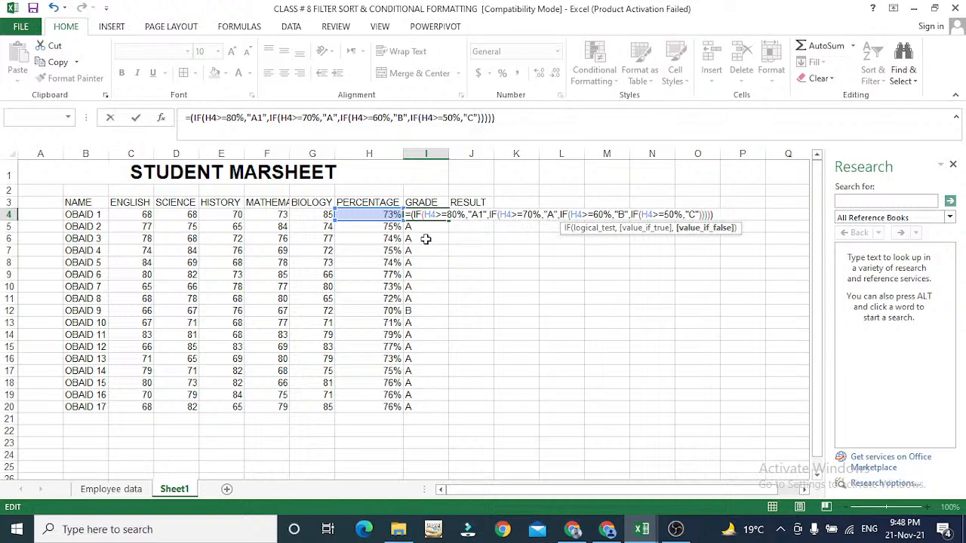
Step: Insert ,"FAIL" directly after "C", inside the H4>=50% IF of the I4 formula, and enter it
{"action": "key", "text": "Left"}
{"action": "type", "text": ",\"FA"}
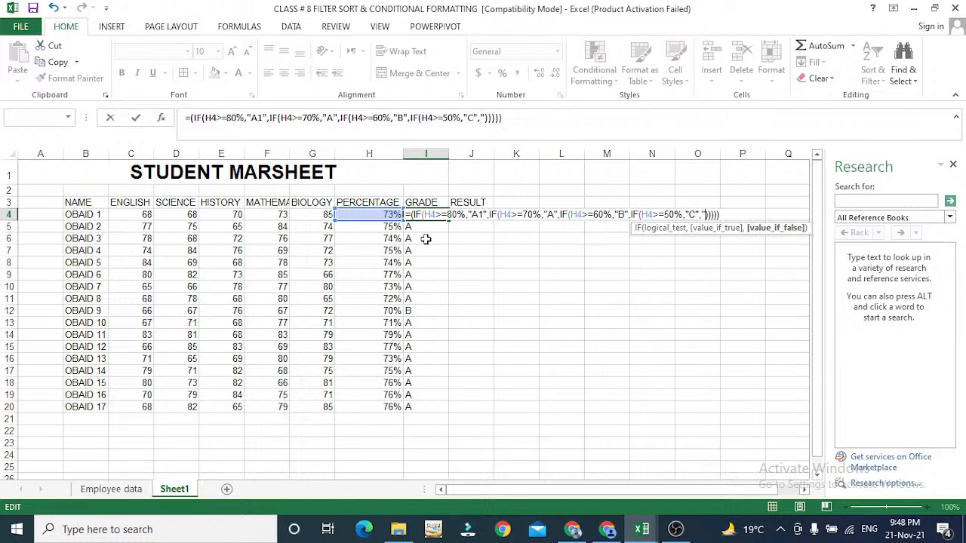
{"action": "type", "text": "IL"}
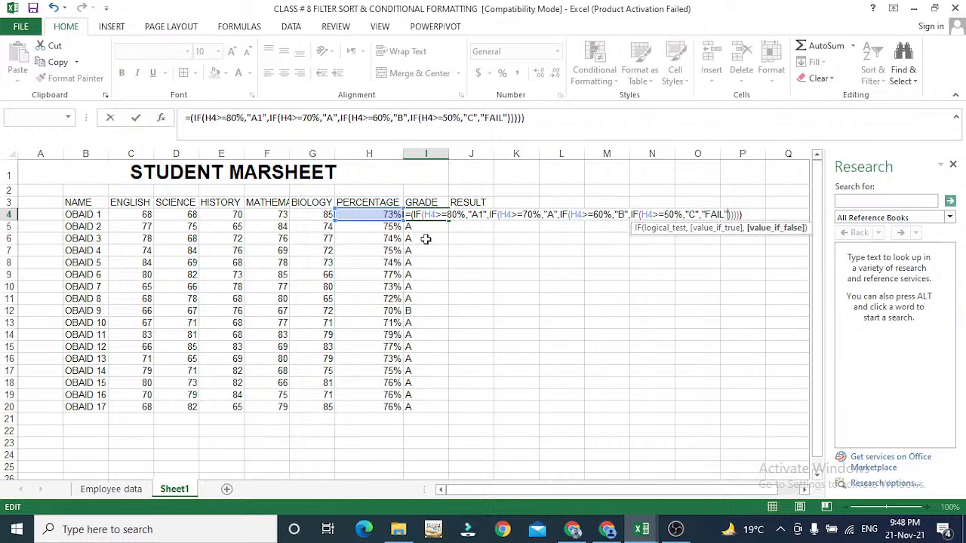
{"action": "type", "text": "\""}
{"action": "key", "text": "Return"}
Step: Copy the I4 grade formula containing "FAIL" over the grades in I5:I20
{"action": "key", "text": "Down"}
{"action": "key", "text": "Up"}
{"action": "key", "text": "Up"}
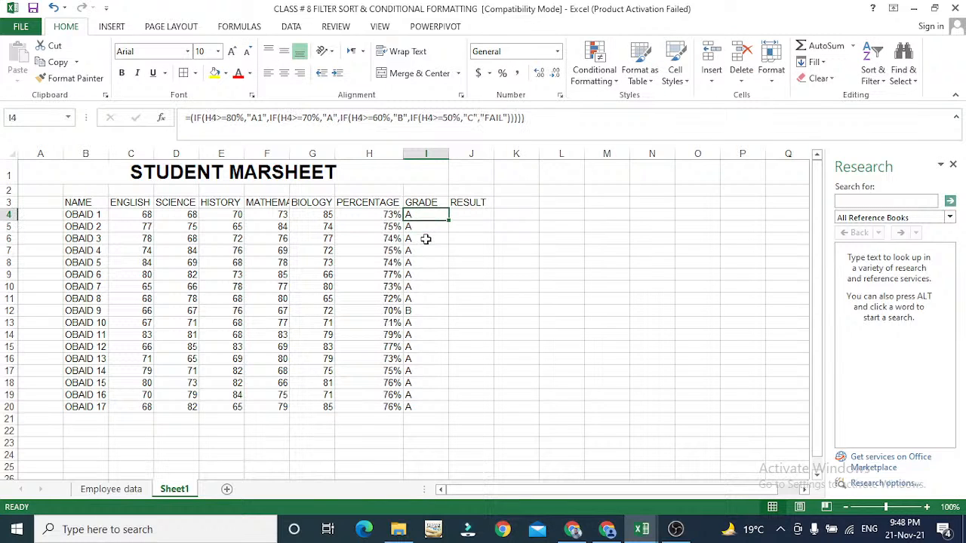
{"action": "key", "text": "ctrl+c"}
{"action": "key", "text": "Down"}
{"action": "key", "text": "shift+Down"}
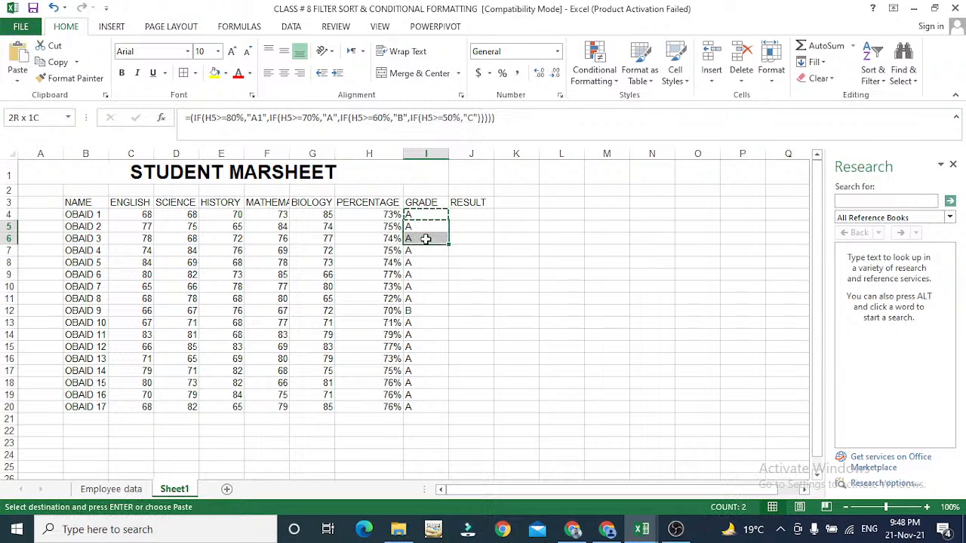
{"action": "key", "text": "shift+Down"}
{"action": "key", "text": "shift+Down"}
{"action": "key", "text": "shift+Down"}
{"action": "key", "text": "shift+Down"}
{"action": "key", "text": "shift+Down"}
{"action": "key", "text": "shift+Down"}
{"action": "key", "text": "shift+Down"}
{"action": "key", "text": "shift+Down"}
{"action": "key", "text": "shift+Down"}
{"action": "key", "text": "shift+Down"}
{"action": "key", "text": "shift+Down"}
{"action": "key", "text": "shift+Down"}
{"action": "key", "text": "shift+Down"}
{"action": "key", "text": "shift+Down"}
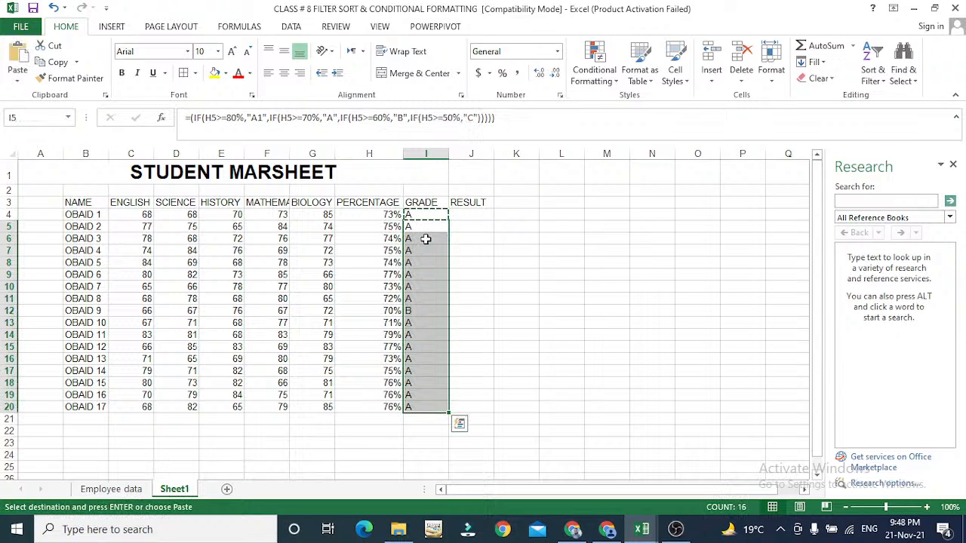
{"action": "key", "text": "ctrl+v"}
Step: Set the first student's History mark in E4 and Science mark in D4 to 20
{"action": "key", "text": "Down"}
{"action": "key", "text": "Down"}
{"action": "key", "text": "Left"}
{"action": "key", "text": "Left"}
{"action": "key", "text": "Left"}
{"action": "key", "text": "Left"}
{"action": "key", "text": "Up"}
{"action": "key", "text": "Up"}
{"action": "key", "text": "Up"}
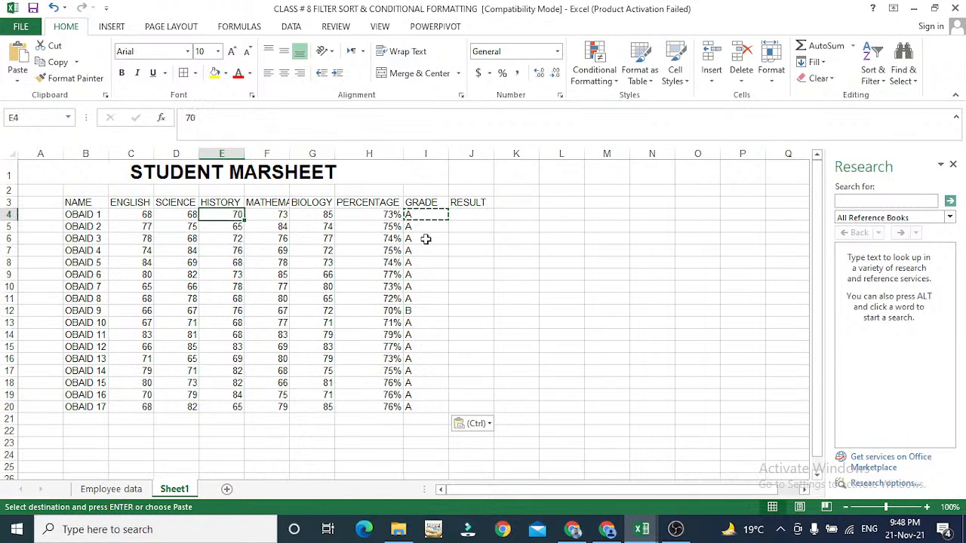
{"action": "type", "text": "20"}
{"action": "key", "text": "Return"}
{"action": "key", "text": "Up"}
{"action": "key", "text": "Left"}
{"action": "type", "text": "20"}
{"action": "key", "text": "Return"}
Step: Set the first student's English mark in C4 to 20
{"action": "key", "text": "Up"}
{"action": "key", "text": "Left"}
{"action": "type", "text": "2"}
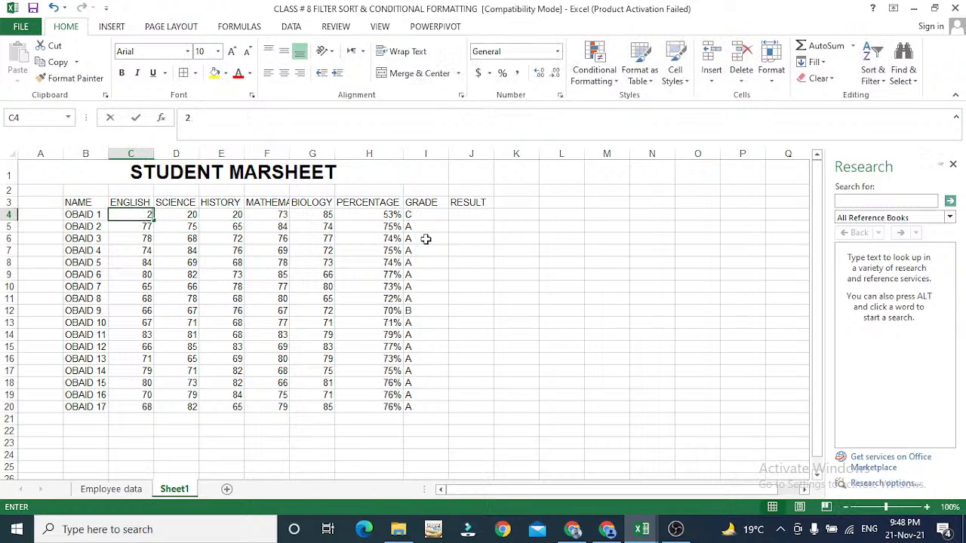
{"action": "type", "text": "0"}
{"action": "key", "text": "Return"}
Step: Review the first student's marks, percentage and grade across row 4
{"action": "key", "text": "Up"}
{"action": "key", "text": "Right"}
{"action": "key", "text": "Right"}
{"action": "key", "text": "Right"}
{"action": "key", "text": "Right"}
{"action": "key", "text": "Right"}
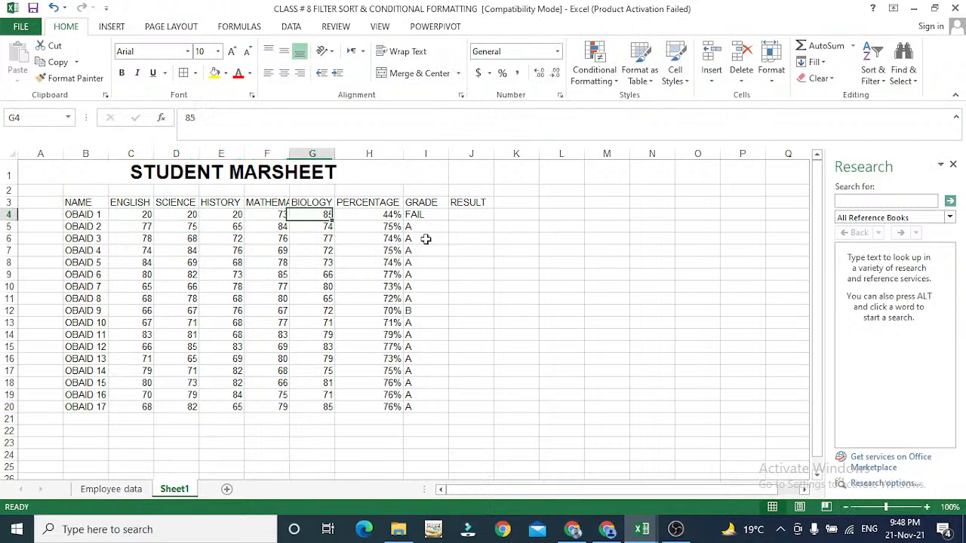
{"action": "key", "text": "Down"}
{"action": "key", "text": "Up"}
{"action": "key", "text": "Left"}
{"action": "key", "text": "Left"}
{"action": "key", "text": "Left"}
{"action": "key", "text": "Left"}
{"action": "key", "text": "Left"}
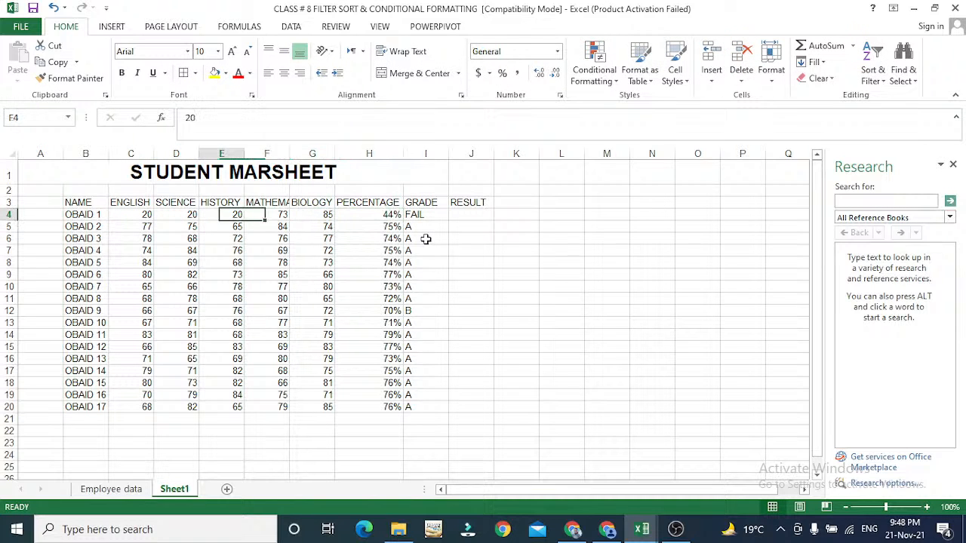
{"action": "key", "text": "Right"}
{"action": "key", "text": "Right"}
{"action": "key", "text": "Right"}
{"action": "key", "text": "Right"}
{"action": "key", "text": "Right"}
{"action": "key", "text": "Right"}
{"action": "key", "text": "Right"}
{"action": "key", "text": "Right"}
{"action": "key", "text": "Left"}
{"action": "key", "text": "Left"}
{"action": "key", "text": "Left"}
{"action": "key", "text": "Right"}
Step: Check the copied grade formulas down the GRADE column
{"action": "key", "text": "Down"}
{"action": "key", "text": "Down"}
{"action": "key", "text": "Down"}
{"action": "key", "text": "Down"}
{"action": "key", "text": "Down"}
{"action": "key", "text": "Down"}
{"action": "key", "text": "Down"}
{"action": "key", "text": "Down"}
{"action": "key", "text": "Down"}
{"action": "key", "text": "Down"}
{"action": "key", "text": "Down"}
{"action": "key", "text": "Down"}
{"action": "key", "text": "Down"}
{"action": "key", "text": "Down"}
{"action": "key", "text": "Down"}
{"action": "key", "text": "Down"}
{"action": "key", "text": "Down"}
{"action": "key", "text": "Down"}
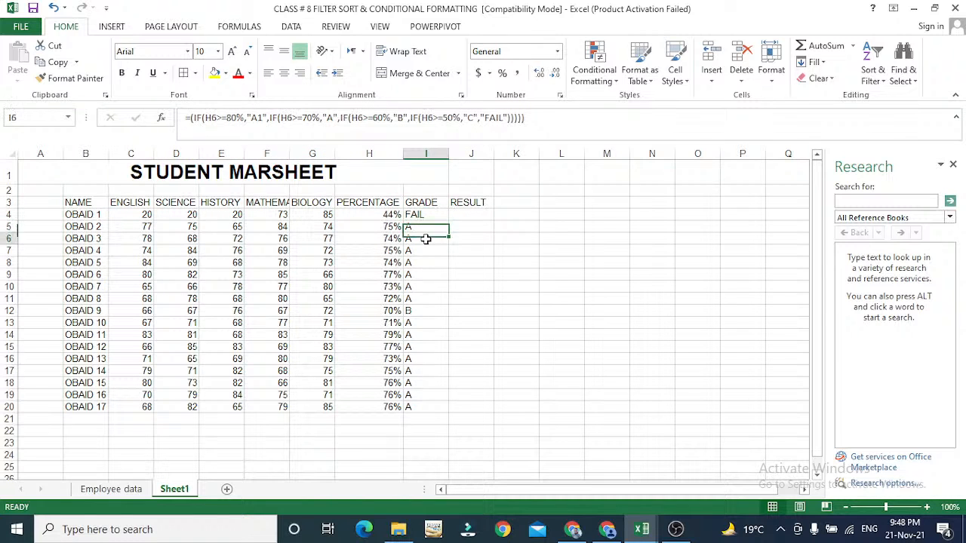
{"action": "key", "text": "Up"}
{"action": "key", "text": "Up"}
{"action": "key", "text": "Up"}
{"action": "key", "text": "Up"}
{"action": "key", "text": "Up"}
{"action": "key", "text": "Up"}
{"action": "key", "text": "Up"}
{"action": "key", "text": "Up"}
{"action": "key", "text": "Up"}
{"action": "key", "text": "Up"}
{"action": "key", "text": "Up"}
{"action": "key", "text": "Up"}
{"action": "key", "text": "Up"}
{"action": "key", "text": "Up"}
{"action": "key", "text": "Up"}
{"action": "key", "text": "Up"}
{"action": "key", "text": "Up"}
{"action": "key", "text": "Up"}
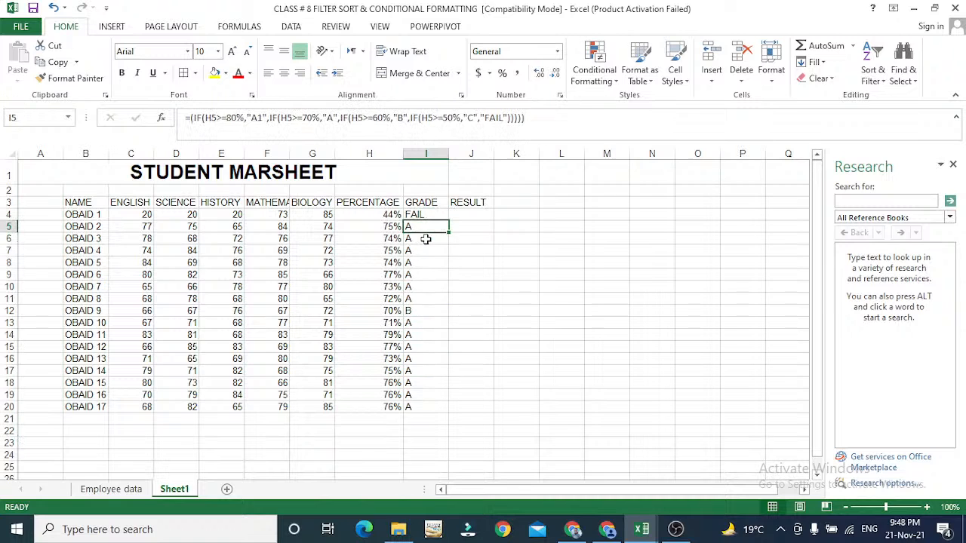
Step: Examine the nested IF grade formula of the first student in I4, leaving it as it is
{"action": "key", "text": "F2"}
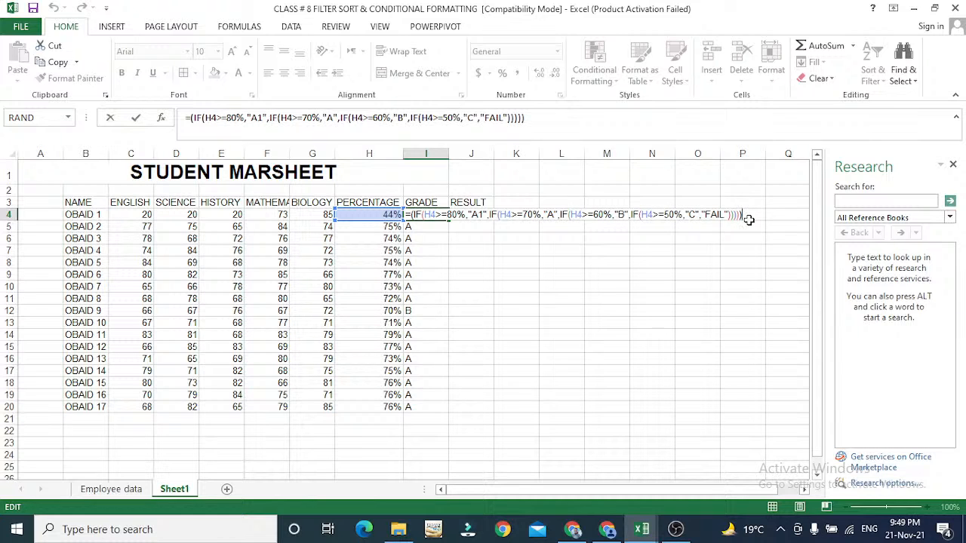
{"action": "key", "text": "Return"}
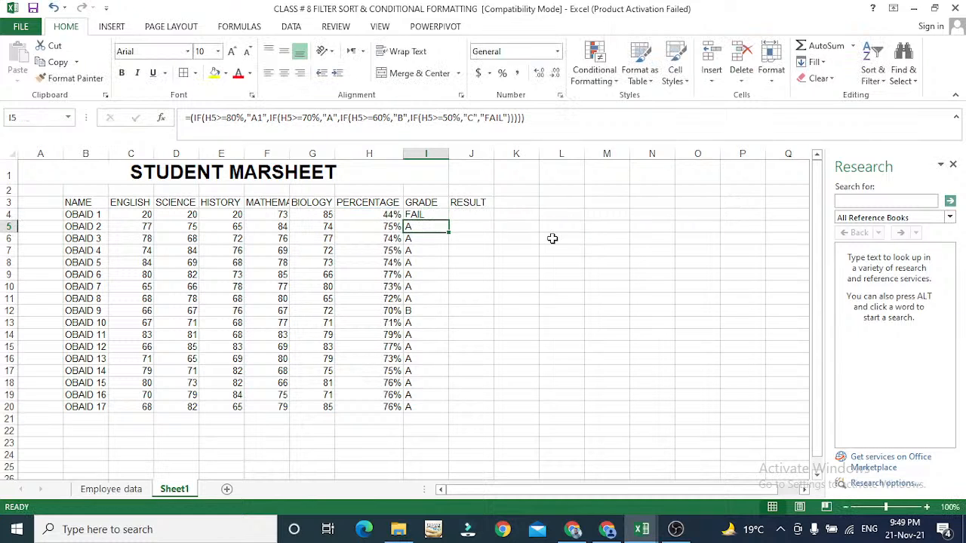
{"action": "key", "text": "F2"}
{"action": "key", "text": "Escape"}
Step: Check the FOR RESULT logic in the marksheet assignment PDF in Google Drive and return to the Excel sheet
{"action": "left_click", "coordinate": [467, 214]}
{"action": "key", "text": "alt+Tab"}
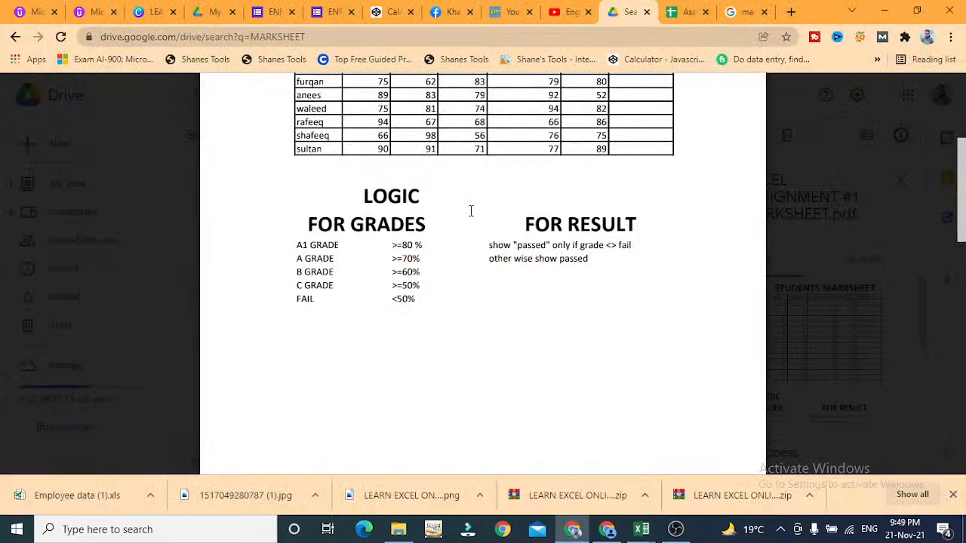
{"action": "key", "text": "alt+Tab"}
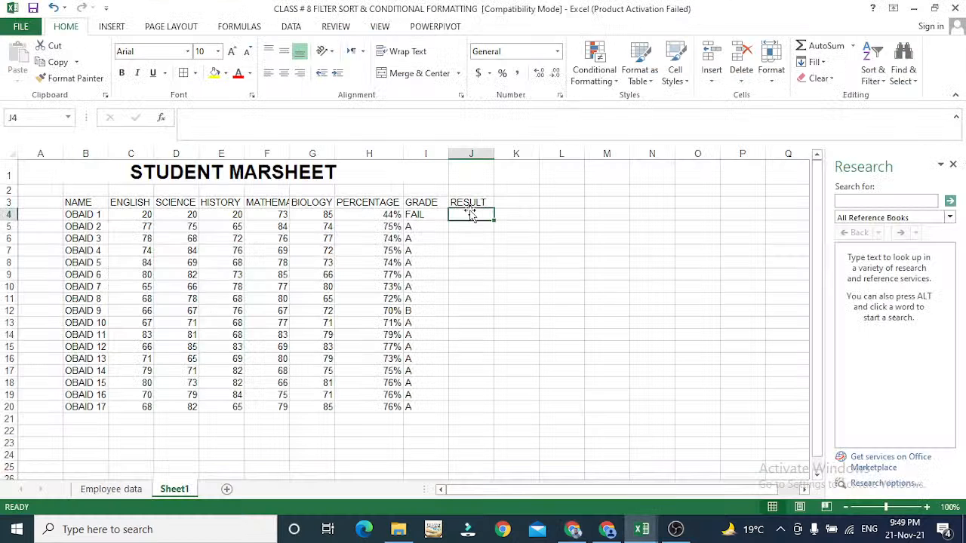
{"action": "left_click", "coordinate": [424, 215]}
{"action": "left_click", "coordinate": [469, 214]}
{"action": "type", "text": "="}
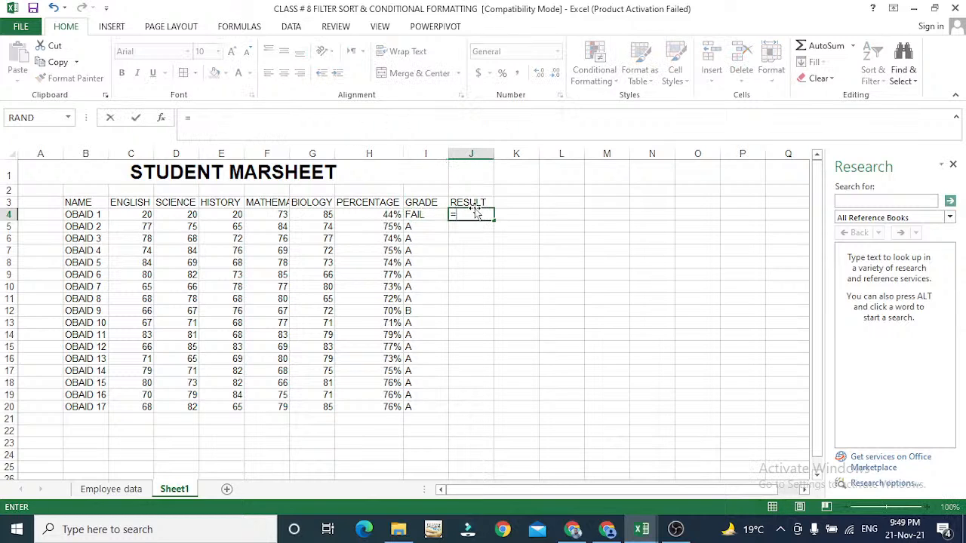
{"action": "type", "text": "PASS"}
{"action": "key", "text": "Escape"}
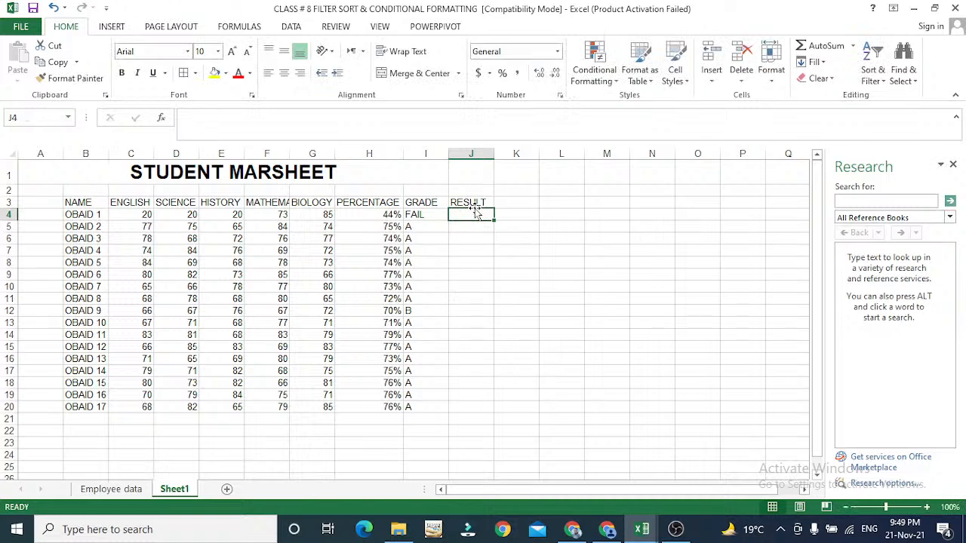
Step: Reread the passing condition in the Google Drive assignment PDF and return to the first student's grade in Excel
{"action": "key", "text": "alt+Tab"}
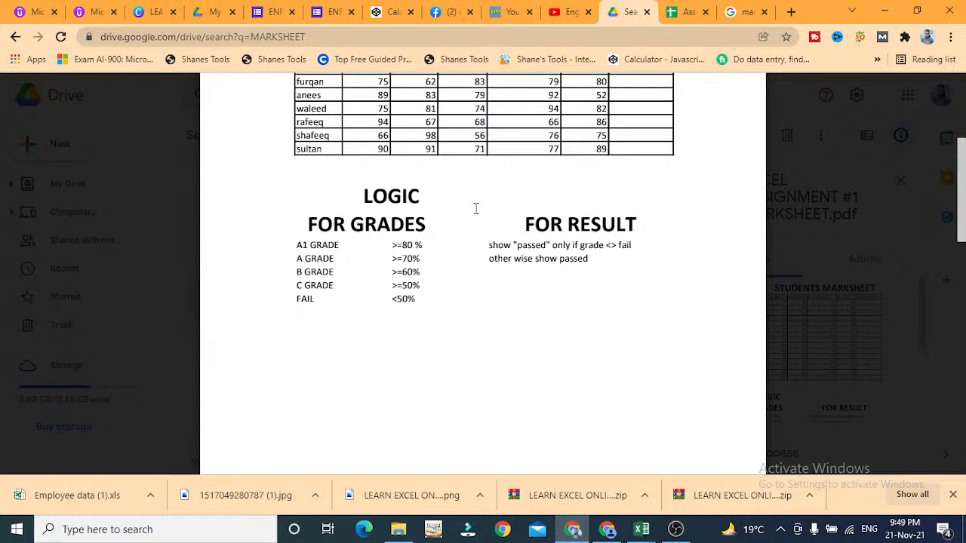
{"action": "key", "text": "alt+Tab"}
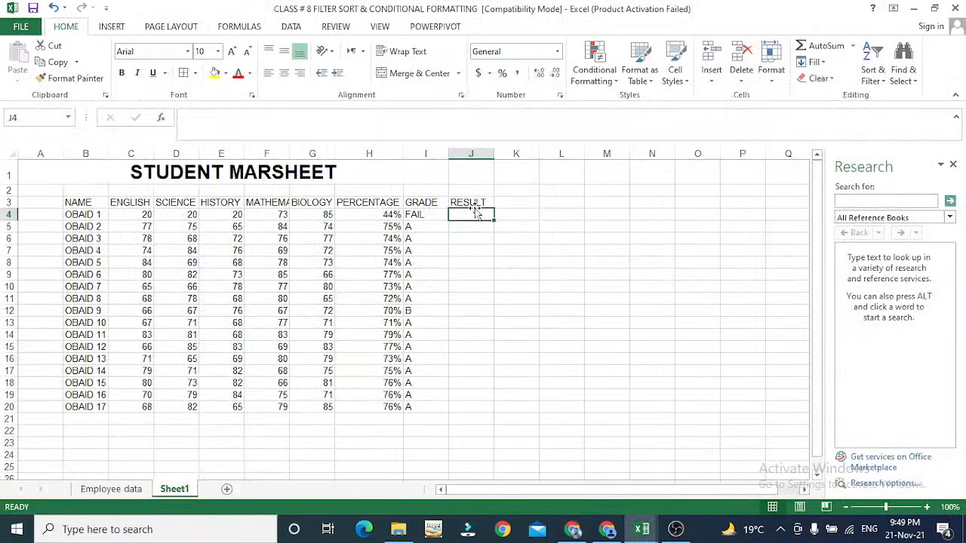
{"action": "key", "text": "Left"}
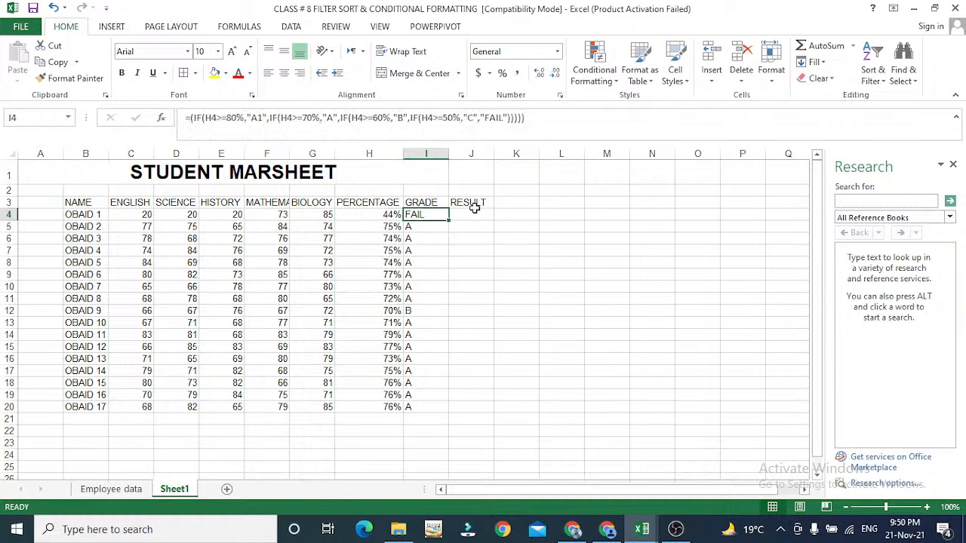
{"action": "key", "text": "Right"}
{"action": "type", "text": "="}
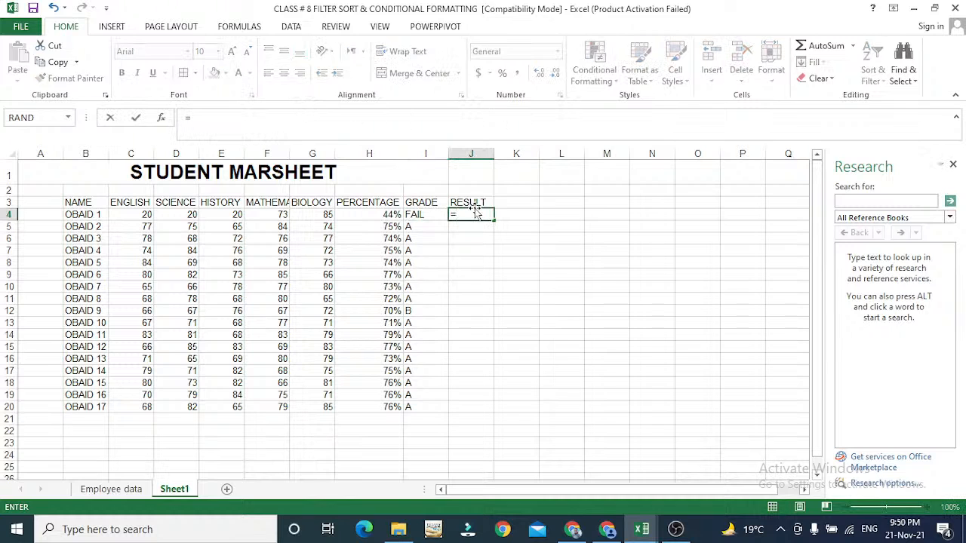
{"action": "type", "text": "PA"}
{"action": "key", "text": "Escape"}
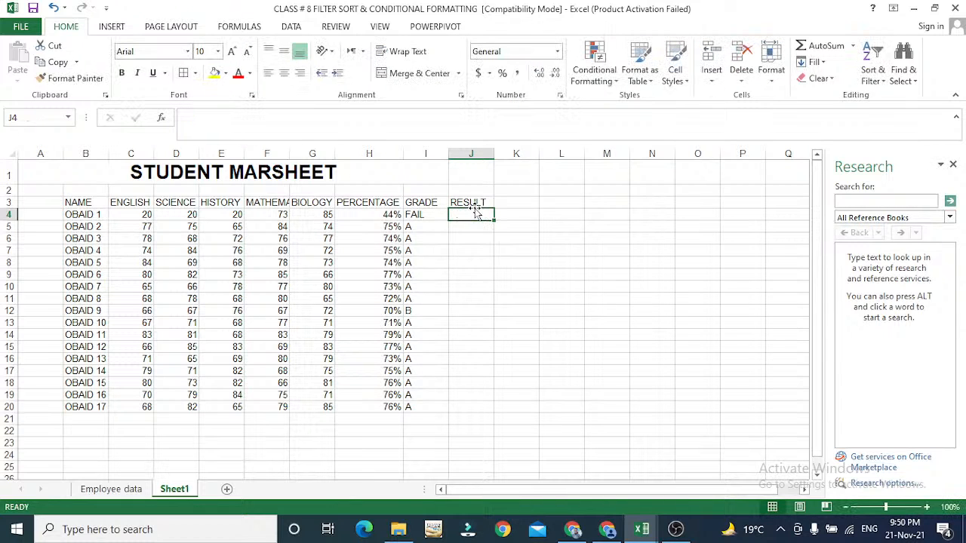
Step: Enter the result formula =IF(I4<>"FAIL","PASSED") in J4 for the first student
{"action": "type", "text": "=IF"}
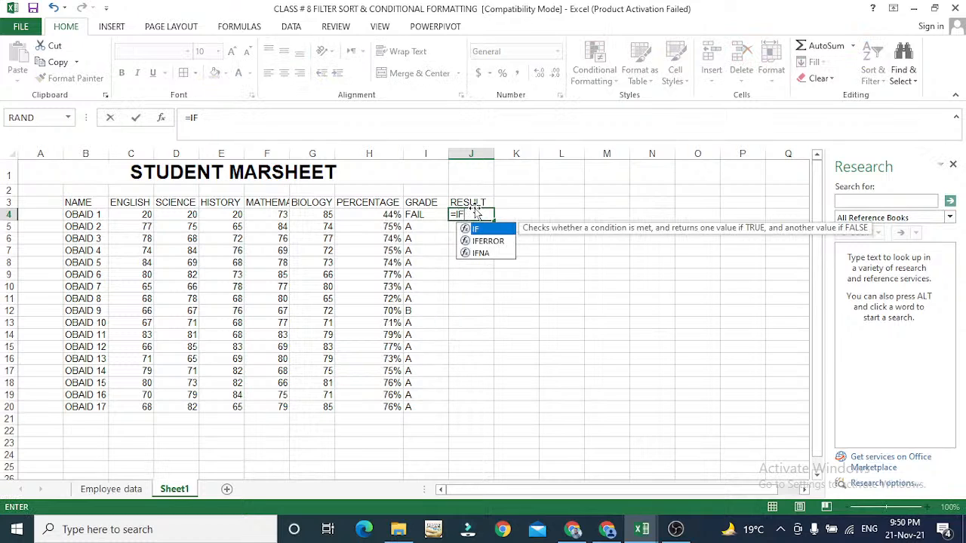
{"action": "type", "text": "("}
{"action": "key", "text": "Left"}
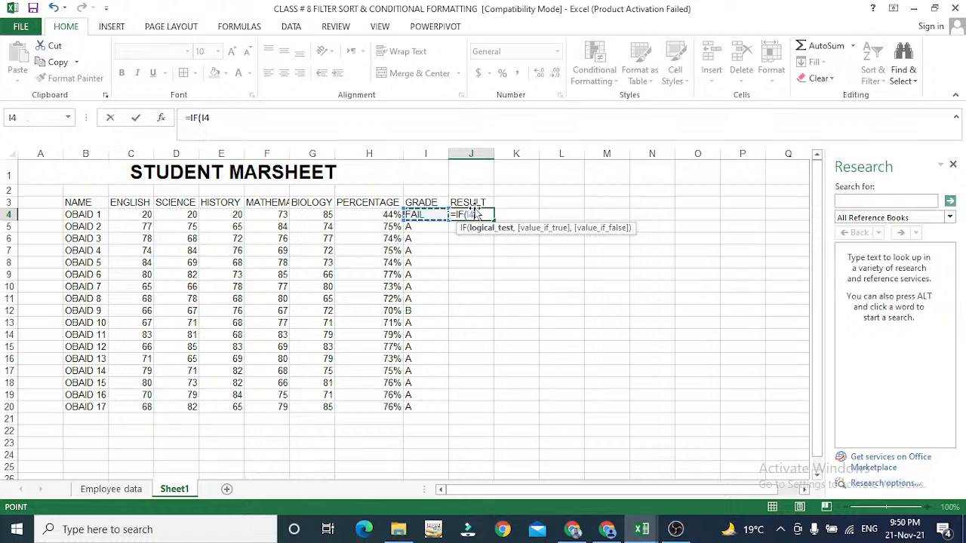
{"action": "type", "text": "<>\"FAIL"}
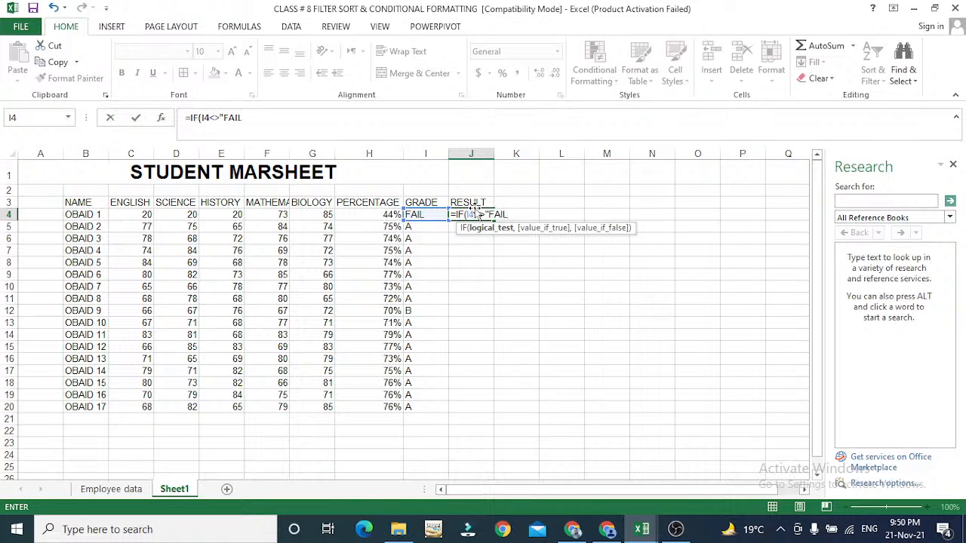
{"action": "type", "text": ","}
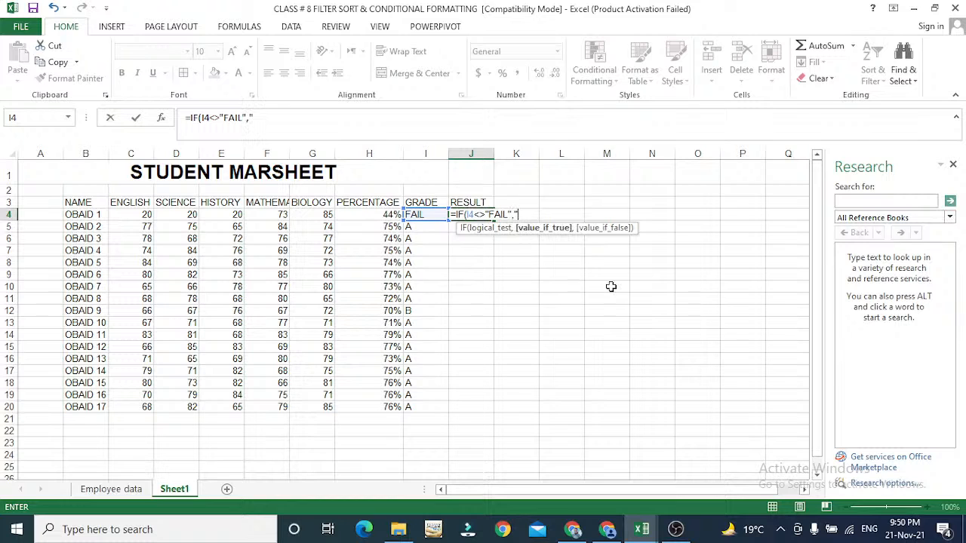
{"action": "type", "text": "\"PASSED"}
{"action": "key", "text": "Return"}
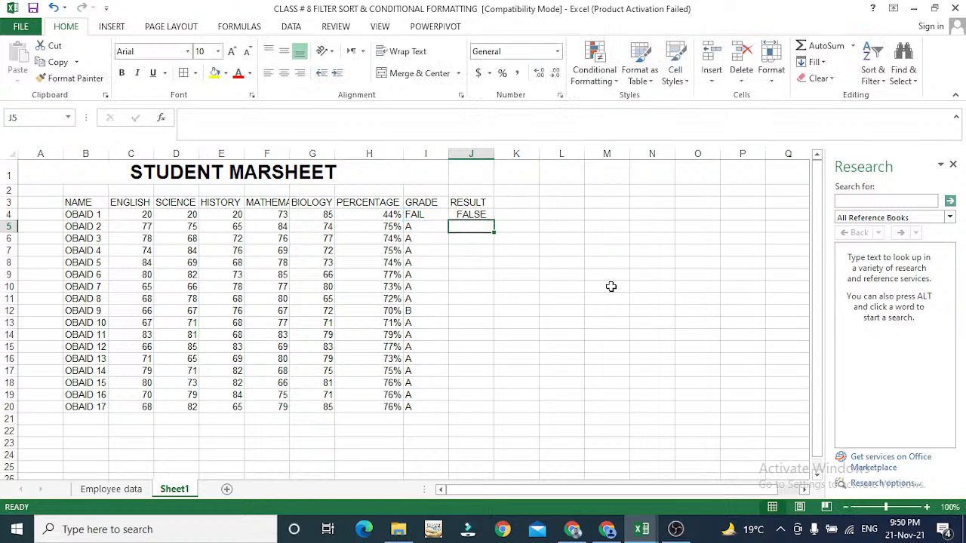
Step: Remove the quotation marks around FAIL in the J4 result formula and enter it
{"action": "left_click", "coordinate": [489, 216]}
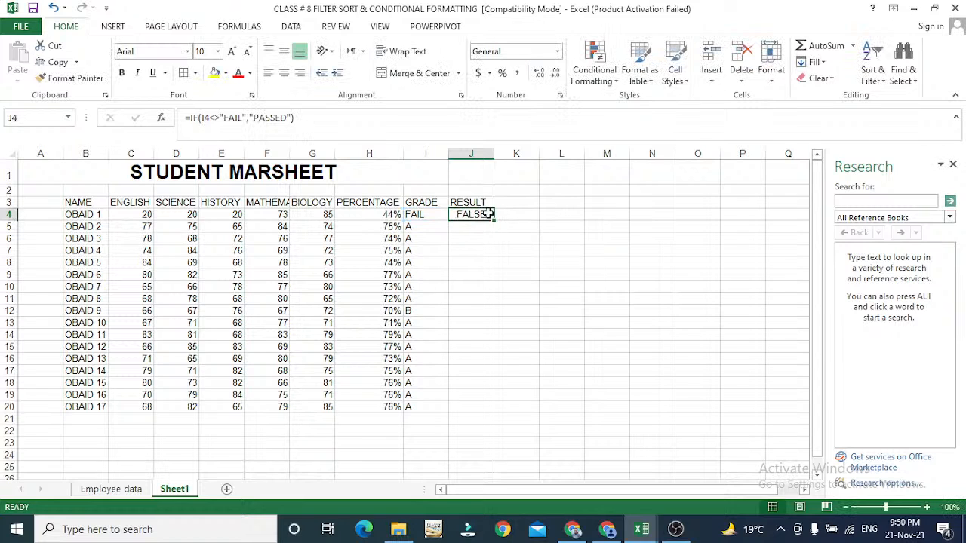
{"action": "key", "text": "F2"}
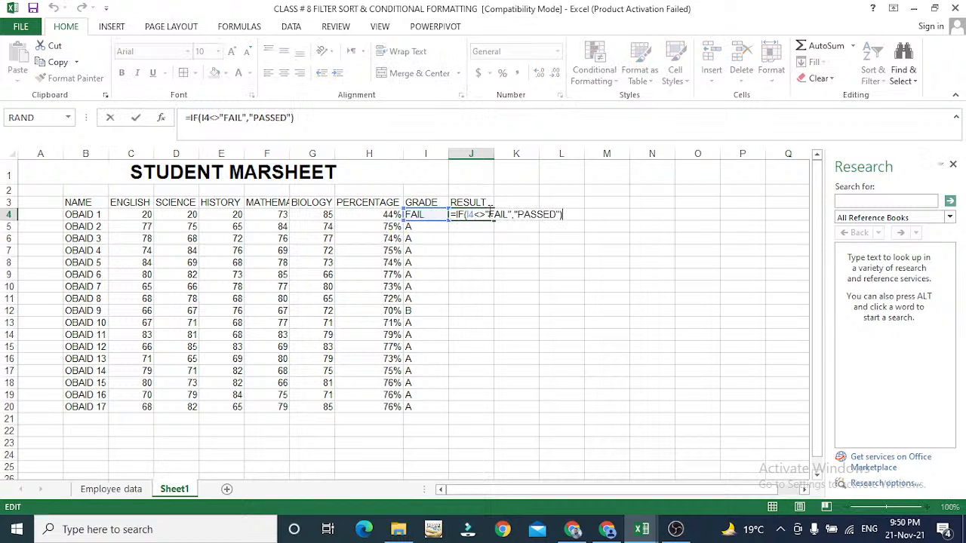
{"action": "key", "text": "Left"}
{"action": "key", "text": "Left"}
{"action": "key", "text": "Left"}
{"action": "key", "text": "Left"}
{"action": "key", "text": "Left"}
{"action": "key", "text": "Left"}
{"action": "key", "text": "Left"}
{"action": "key", "text": "Left"}
{"action": "key", "text": "Left"}
{"action": "key", "text": "Left"}
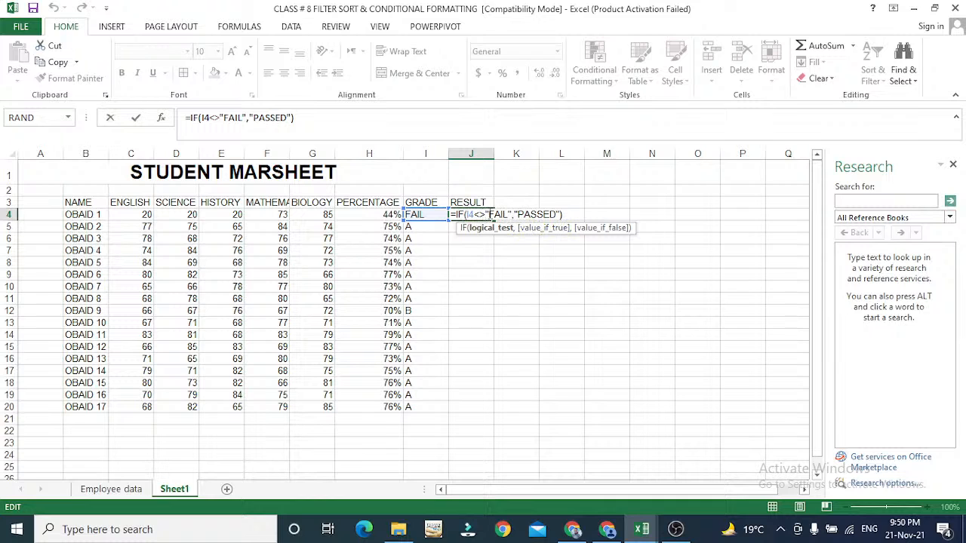
{"action": "left_click", "coordinate": [490, 214]}
{"action": "key", "text": "BackSpace"}
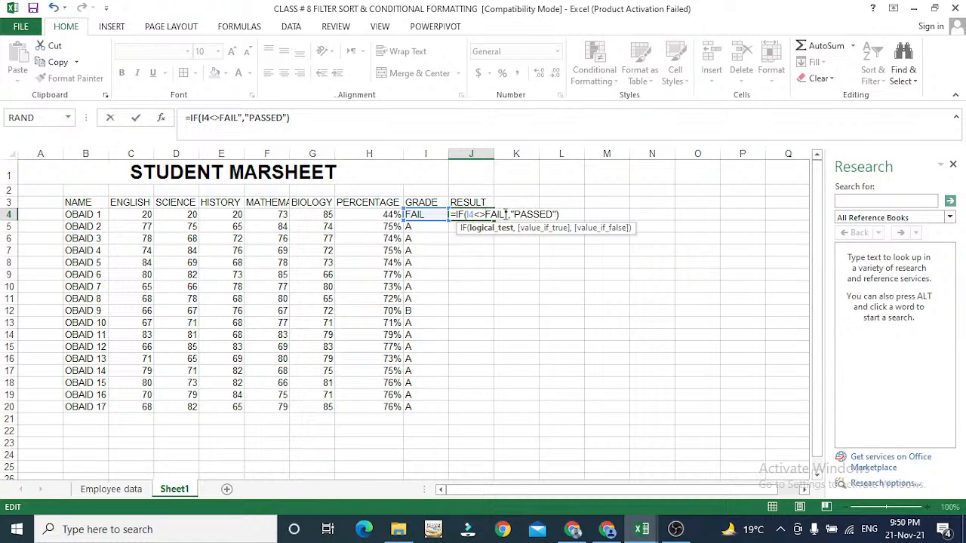
{"action": "key", "text": "Return"}
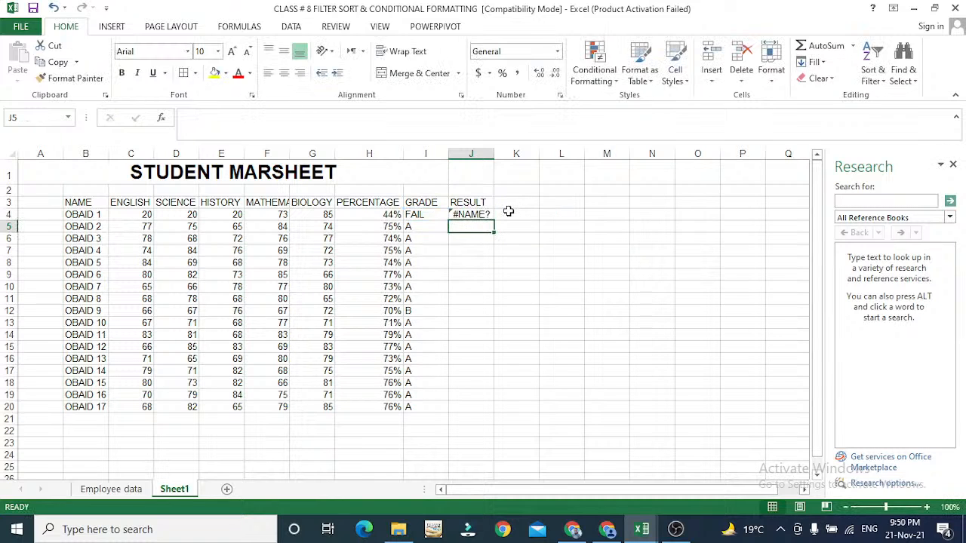
Step: Erase the J4 result formula back to its equals sign
{"action": "key", "text": "Up"}
{"action": "key", "text": "F2"}
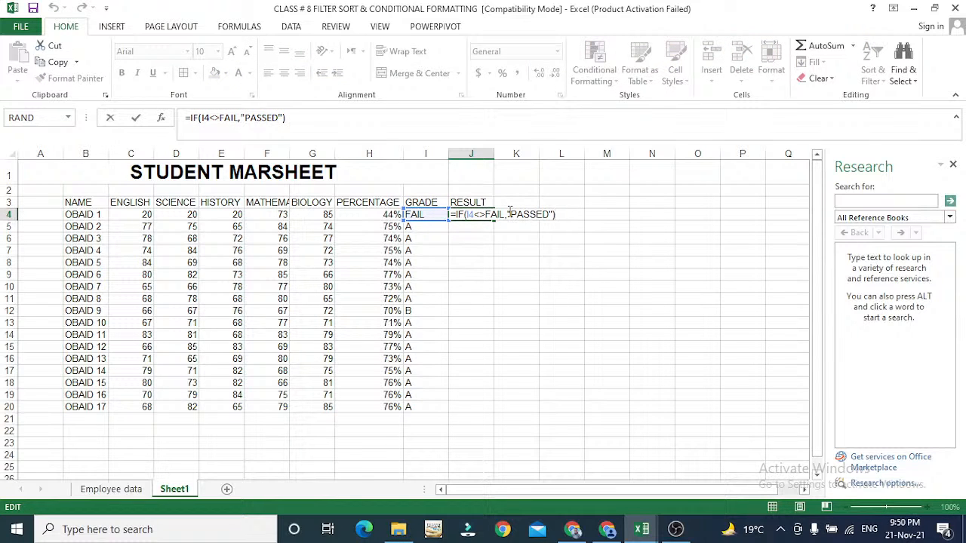
{"action": "key", "text": "BackSpace"}
{"action": "key", "text": "BackSpace"}
{"action": "key", "text": "BackSpace"}
{"action": "key", "text": "BackSpace"}
{"action": "key", "text": "BackSpace"}
{"action": "key", "text": "BackSpace"}
{"action": "key", "text": "BackSpace"}
{"action": "key", "text": "BackSpace"}
{"action": "key", "text": "BackSpace"}
{"action": "key", "text": "BackSpace"}
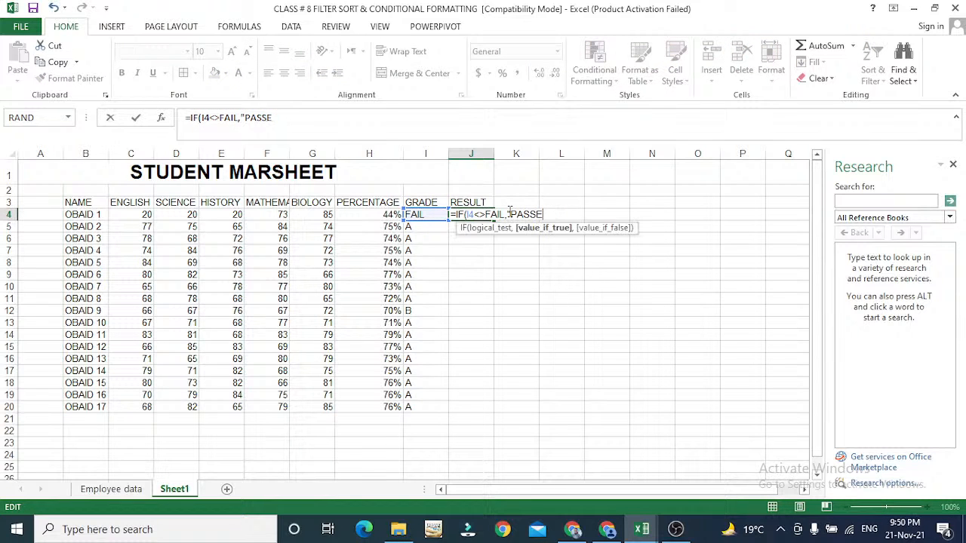
{"action": "key", "text": "BackSpace"}
{"action": "key", "text": "BackSpace"}
{"action": "key", "text": "BackSpace"}
{"action": "key", "text": "BackSpace"}
{"action": "key", "text": "BackSpace"}
{"action": "key", "text": "BackSpace"}
{"action": "key", "text": "BackSpace"}
{"action": "key", "text": "BackSpace"}
{"action": "key", "text": "BackSpace"}
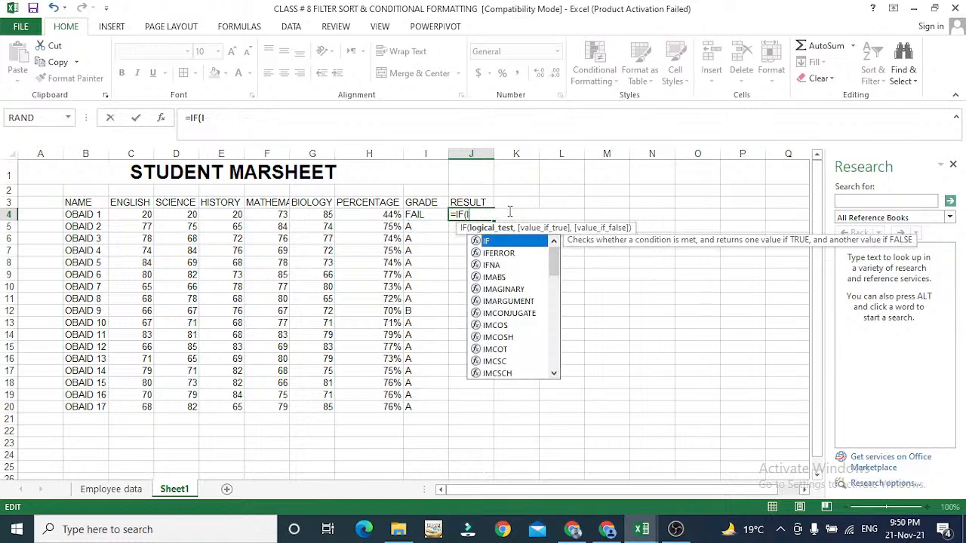
{"action": "key", "text": "BackSpace"}
{"action": "key", "text": "BackSpace"}
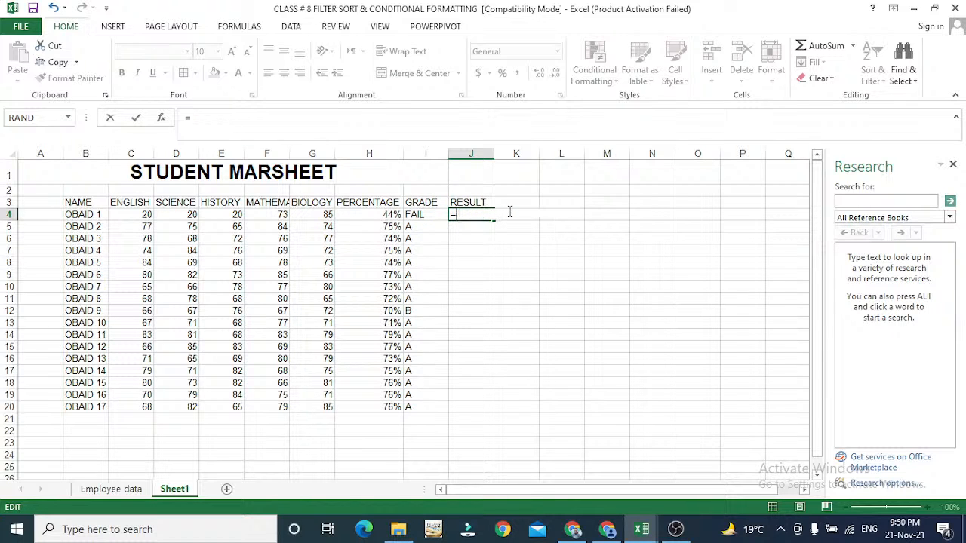
Step: Begin the J4 result formula as an IF that tests H4<50% and returns "PASSED" when true
{"action": "type", "text": "I"}
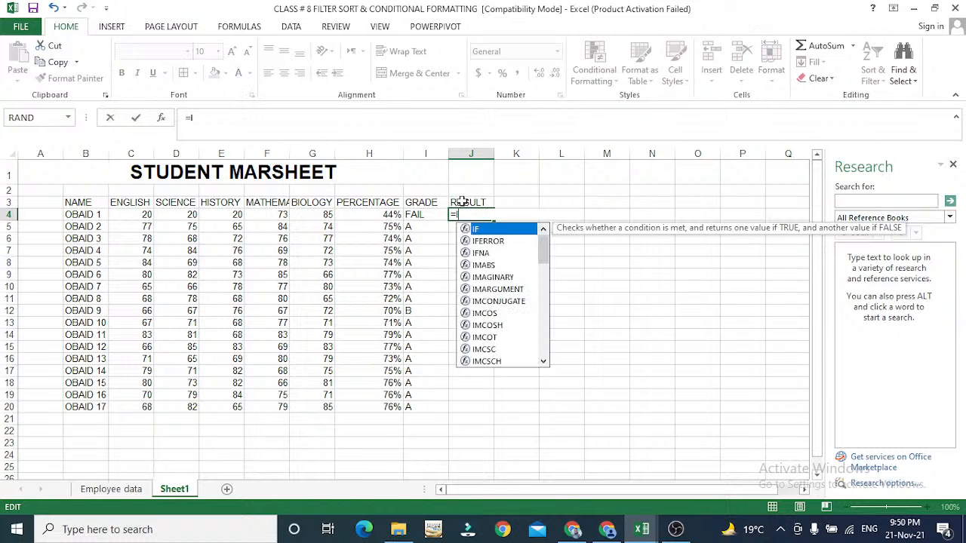
{"action": "type", "text": "F("}
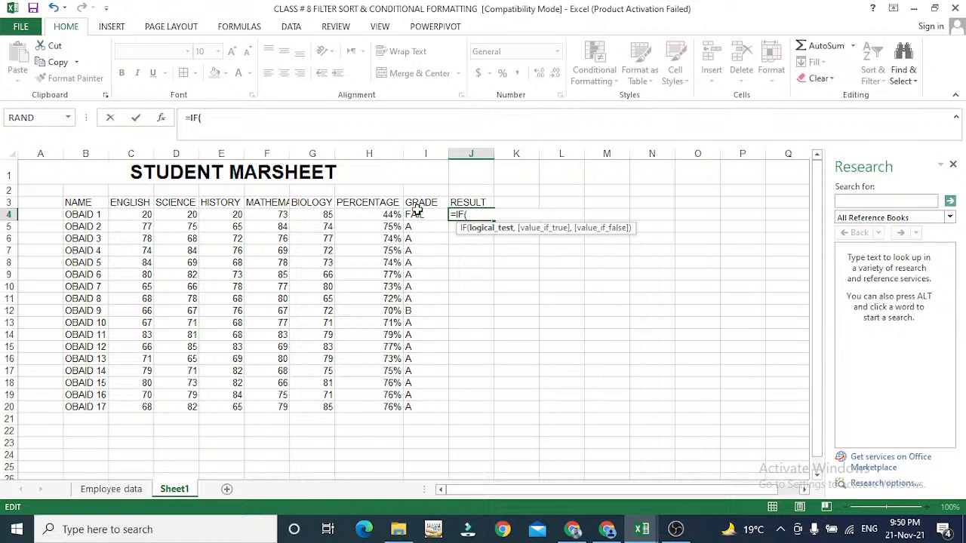
{"action": "left_click", "coordinate": [383, 217]}
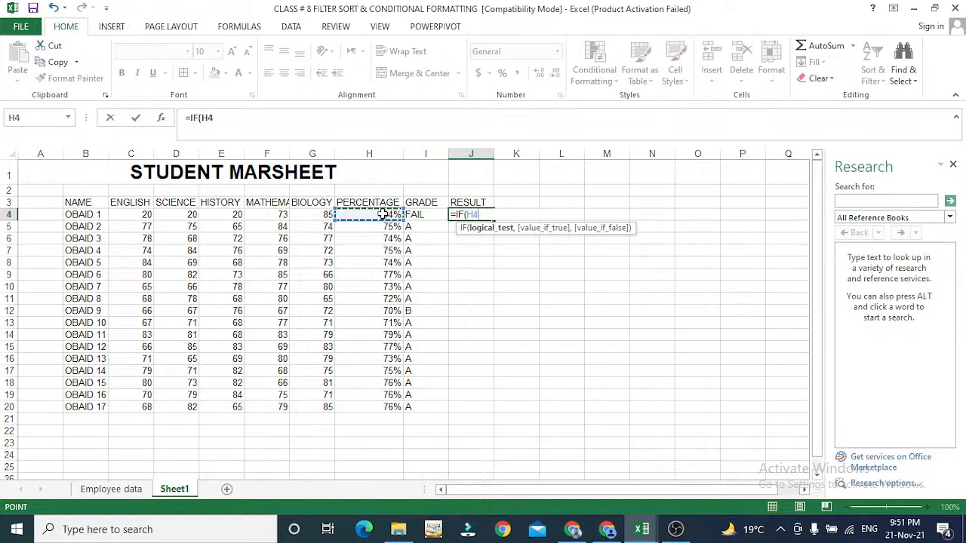
{"action": "type", "text": "<"}
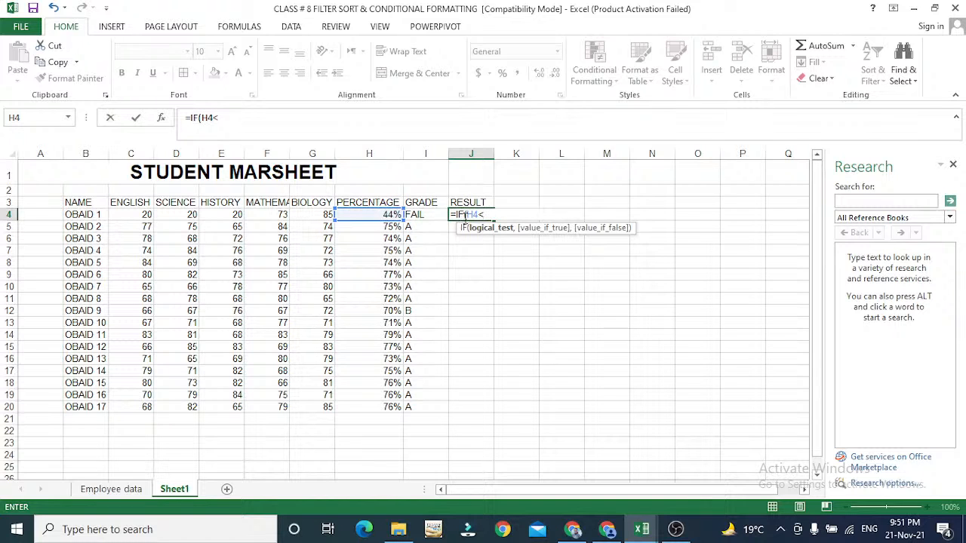
{"action": "type", "text": "50%,"}
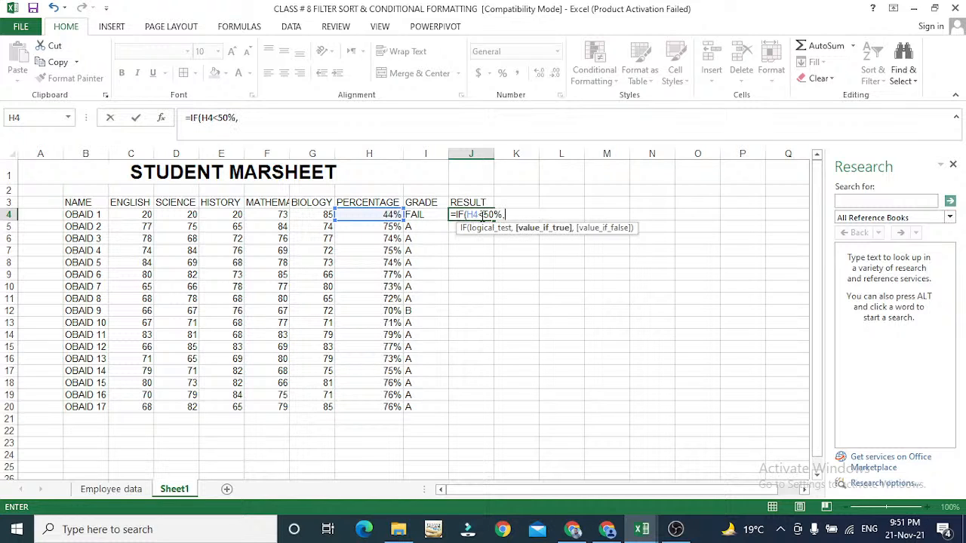
{"action": "type", "text": "\"PASSED"}
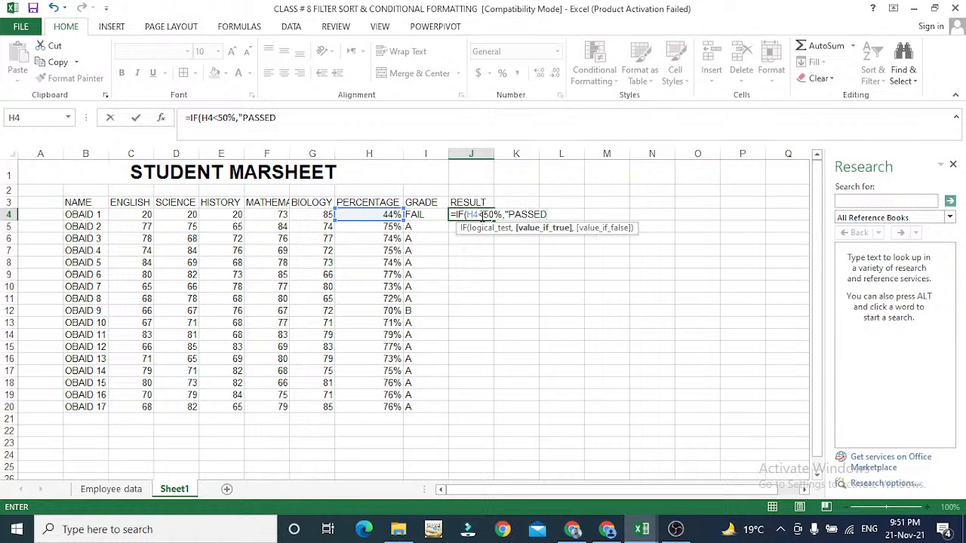
{"action": "type", "text": "\","}
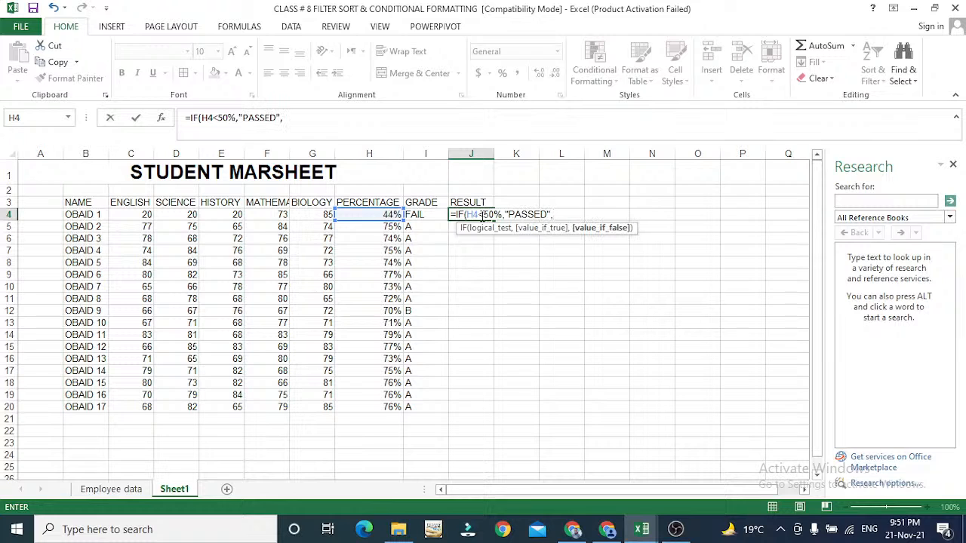
Step: Replace PASSED with "FAIL" in the J4 formula, add "PASS" as the false value, and enter it
{"action": "left_click", "coordinate": [483, 214]}
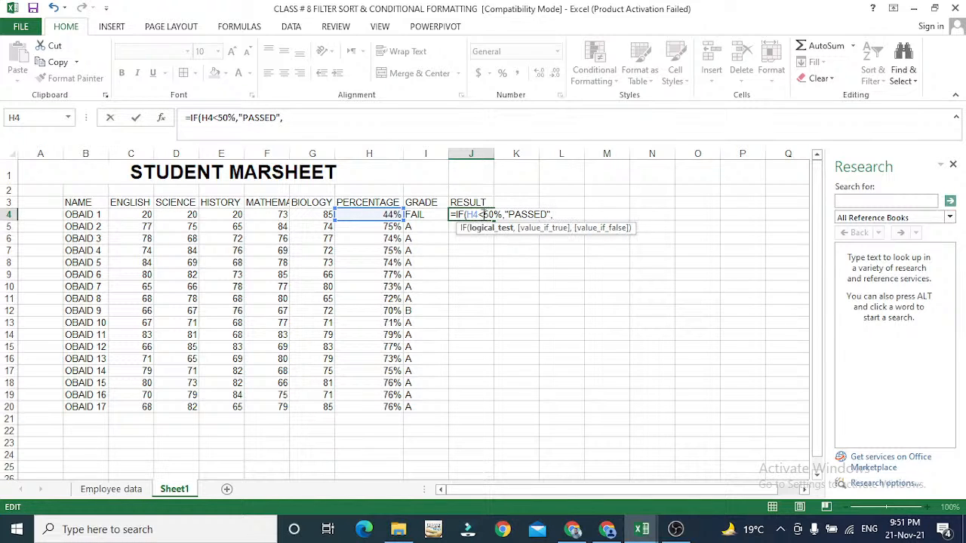
{"action": "left_click_drag", "start_coordinate": [548, 216], "coordinate": [510, 216]}
{"action": "key", "text": "BackSpace"}
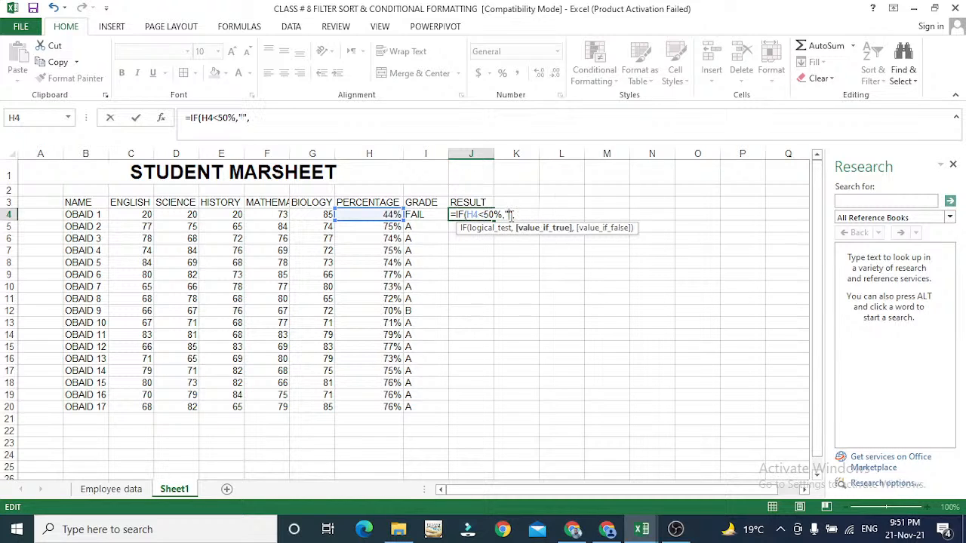
{"action": "type", "text": "FAS"}
{"action": "key", "text": "BackSpace"}
{"action": "key", "text": "BackSpace"}
{"action": "type", "text": "FAIL"}
{"action": "left_click", "coordinate": [511, 215]}
{"action": "key", "text": "BackSpace"}
{"action": "left_click", "coordinate": [537, 215]}
{"action": "type", "text": "\"PASS"}
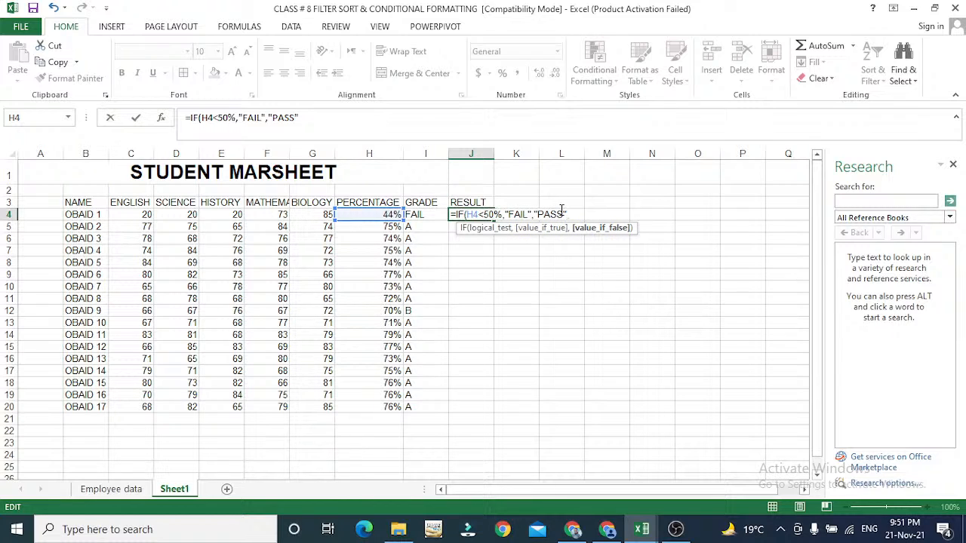
{"action": "key", "text": "Return"}
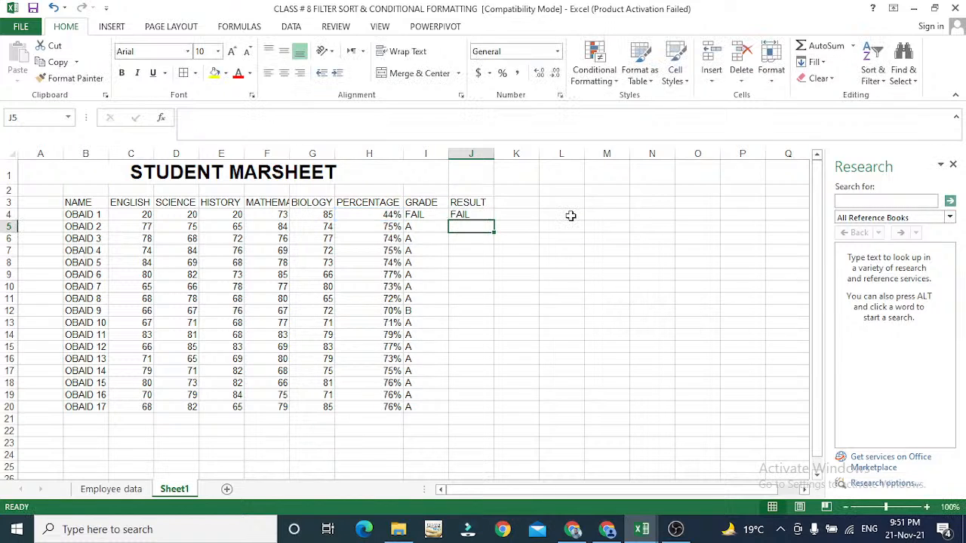
Step: Fill the J4 result formula down to J20 for all students
{"action": "left_click", "coordinate": [480, 214]}
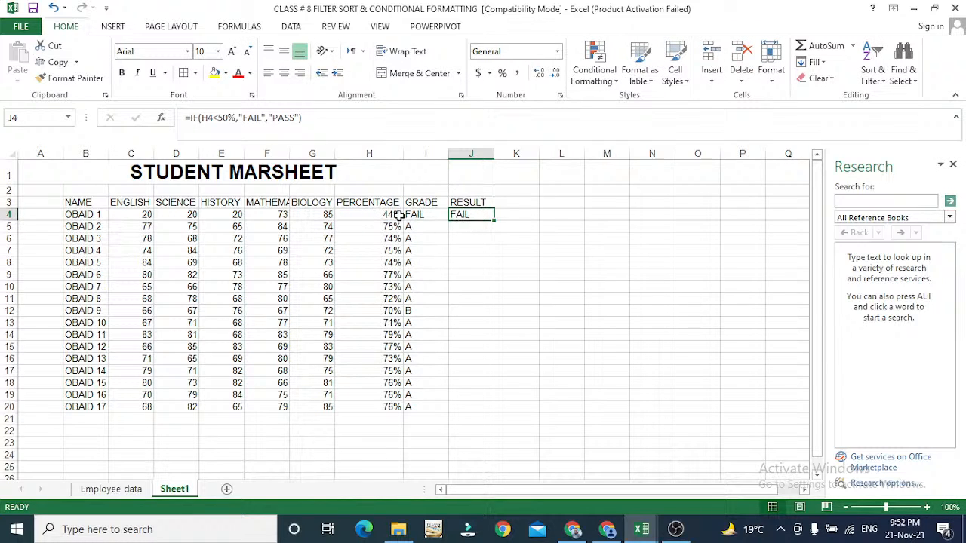
{"action": "double_click", "coordinate": [494, 221]}
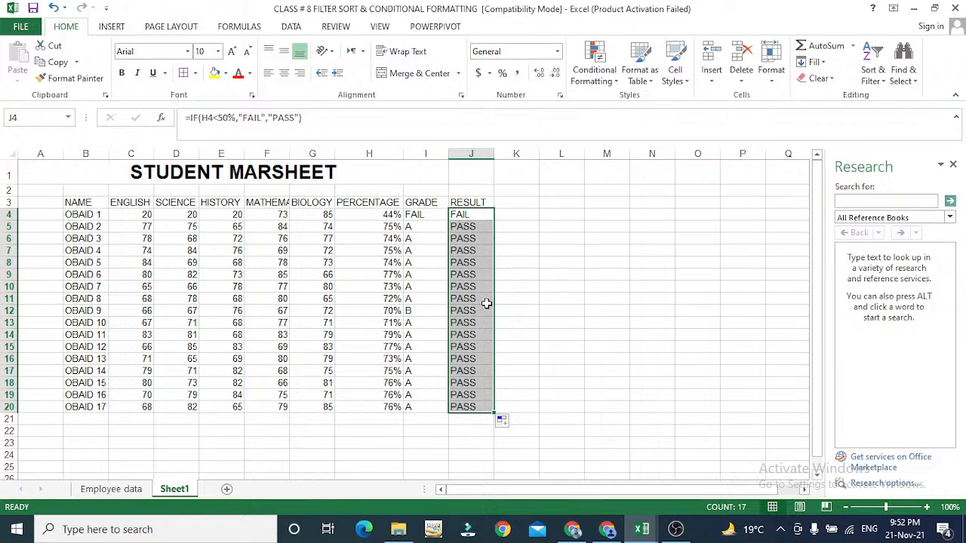
Step: Set the sixth student's English mark in C9 to 30
{"action": "left_click_drag", "start_coordinate": [192, 272], "coordinate": [191, 284]}
{"action": "left_click", "coordinate": [193, 272]}
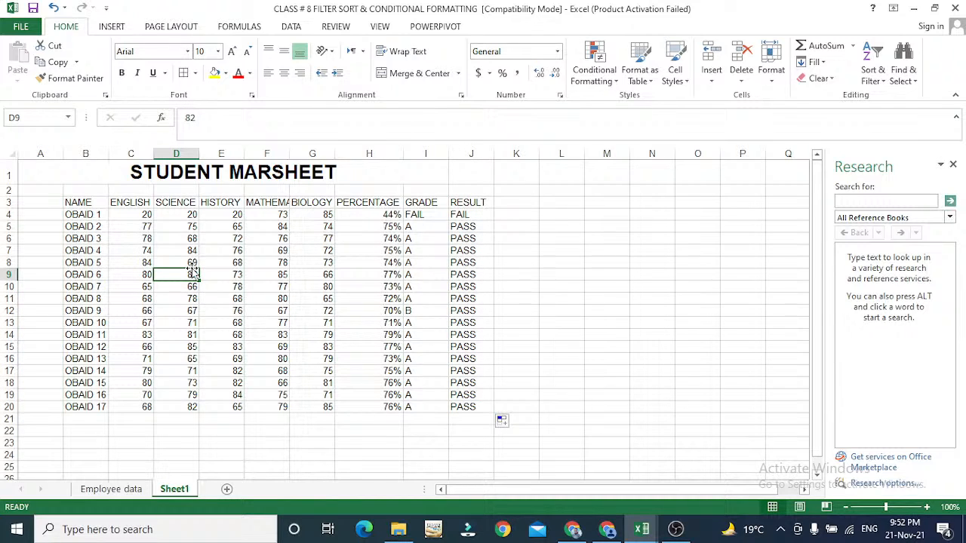
{"action": "key", "text": "Left"}
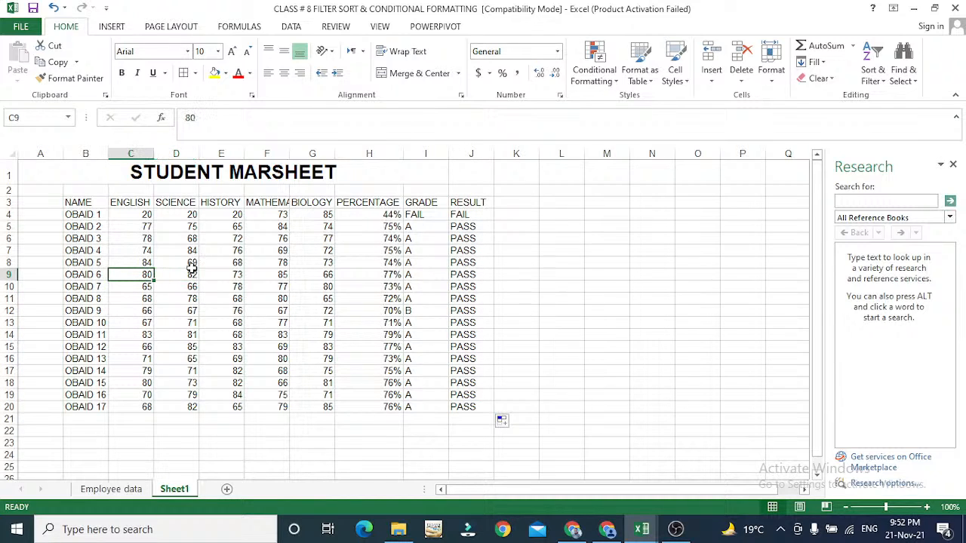
{"action": "key", "text": "Right"}
{"action": "key", "text": "Right"}
{"action": "key", "text": "Right"}
{"action": "key", "text": "Right"}
{"action": "key", "text": "Left"}
{"action": "key", "text": "Left"}
{"action": "key", "text": "Left"}
{"action": "key", "text": "Left"}
{"action": "type", "text": "3"}
{"action": "key", "text": "Return"}
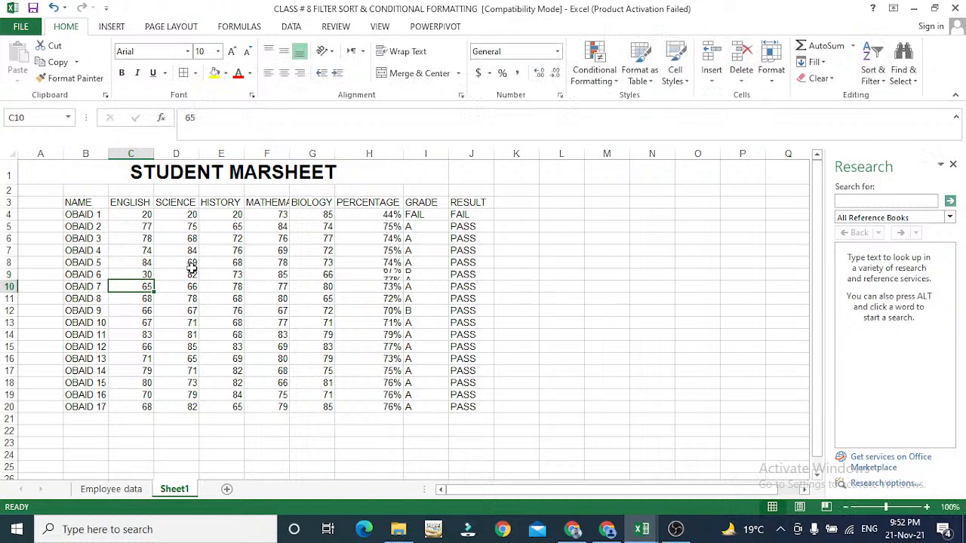
Step: Set the sixth student's English mark in C9 to 20 and Science mark in D9 to 1
{"action": "key", "text": "Up"}
{"action": "type", "text": "20"}
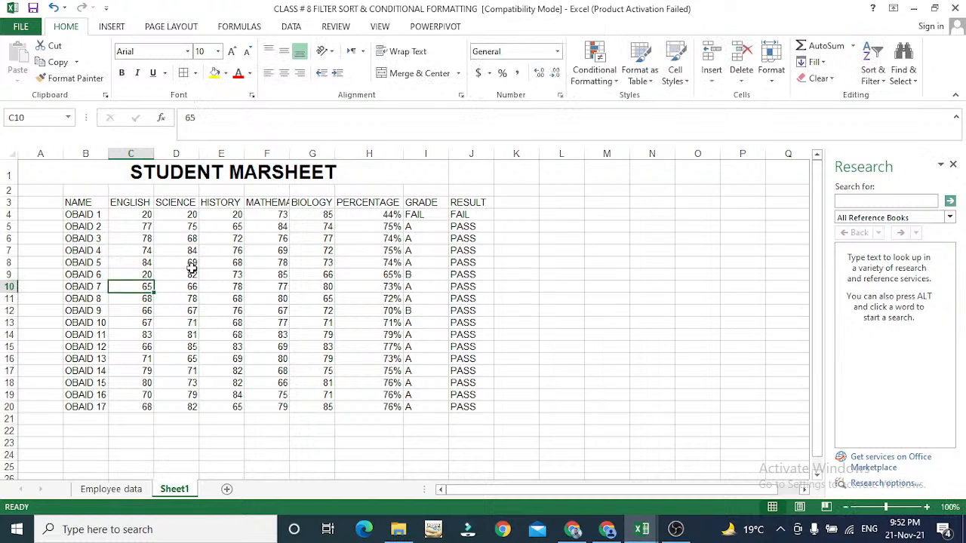
{"action": "left_click", "coordinate": [193, 272]}
{"action": "type", "text": "1"}
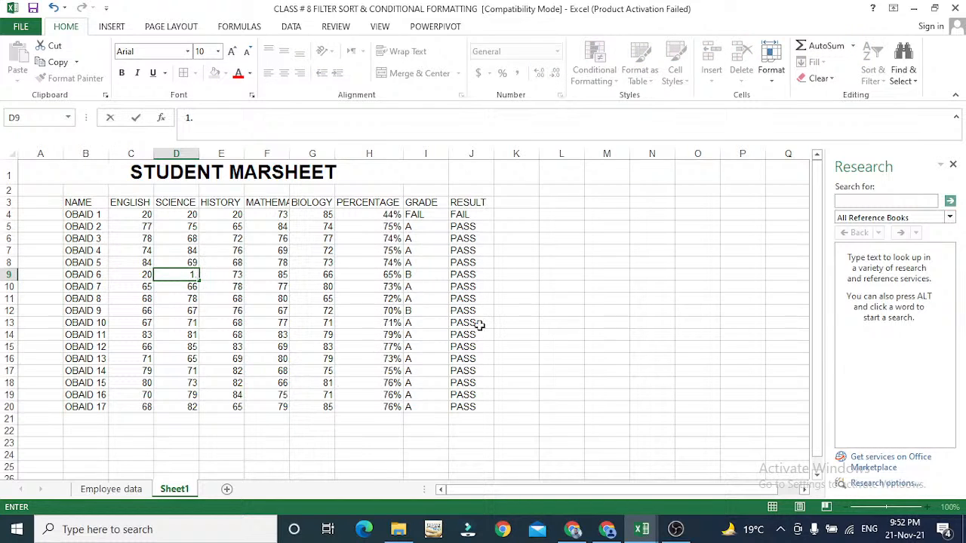
{"action": "key", "text": "Return"}
Step: Check the sixth student's recalculated percentage and grade in row 9
{"action": "key", "text": "Up"}
{"action": "key", "text": "Right"}
{"action": "key", "text": "Right"}
{"action": "key", "text": "Right"}
{"action": "key", "text": "Right"}
{"action": "key", "text": "Right"}
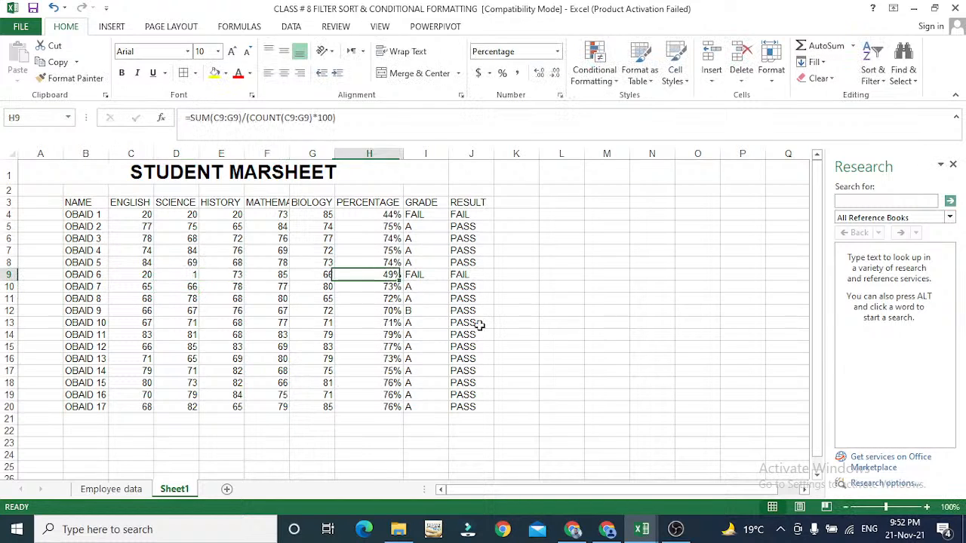
{"action": "key", "text": "Right"}
Step: Apply all borders to the marksheet table B3:J20, including its header row
{"action": "key", "text": "Left"}
{"action": "key", "text": "Left"}
{"action": "key", "text": "Left"}
{"action": "key", "text": "Left"}
{"action": "key", "text": "Left"}
{"action": "key", "text": "Left"}
{"action": "key", "text": "Left"}
{"action": "key", "text": "Left"}
{"action": "key", "text": "Up"}
{"action": "key", "text": "Up"}
{"action": "key", "text": "Up"}
{"action": "key", "text": "Up"}
{"action": "key", "text": "Up"}
{"action": "key", "text": "Up"}
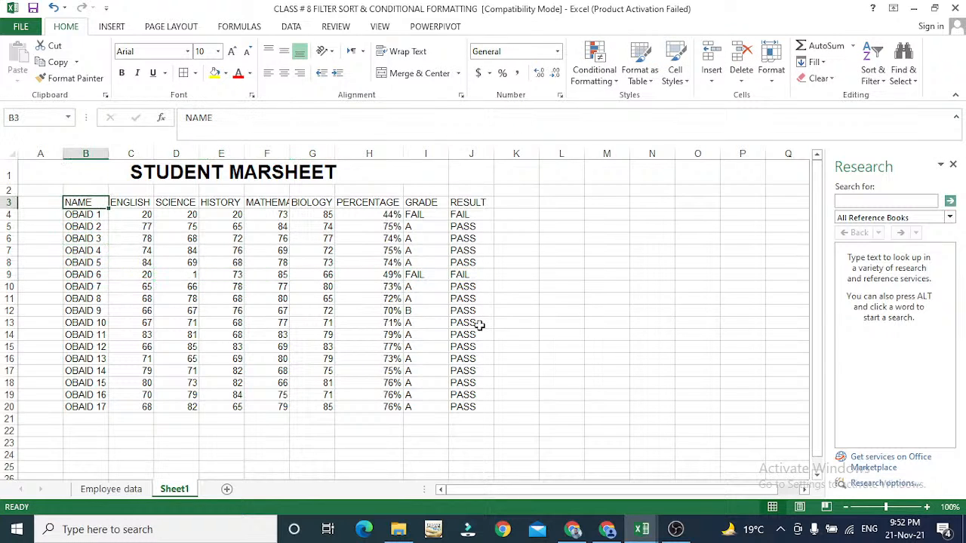
{"action": "key", "text": "shift+Right"}
{"action": "key", "text": "shift+Right"}
{"action": "key", "text": "shift+Right"}
{"action": "key", "text": "shift+Right"}
{"action": "key", "text": "shift+Right"}
{"action": "key", "text": "shift+Right"}
{"action": "key", "text": "shift+Right"}
{"action": "key", "text": "shift+Right"}
{"action": "key", "text": "shift+Down"}
{"action": "key", "text": "shift+Down"}
{"action": "key", "text": "shift+Down"}
{"action": "key", "text": "shift+Down"}
{"action": "key", "text": "shift+Down"}
{"action": "key", "text": "shift+Down"}
{"action": "key", "text": "shift+Down"}
{"action": "key", "text": "shift+Down"}
{"action": "key", "text": "shift+Down"}
{"action": "key", "text": "shift+Down"}
{"action": "key", "text": "shift+Down"}
{"action": "key", "text": "shift+Down"}
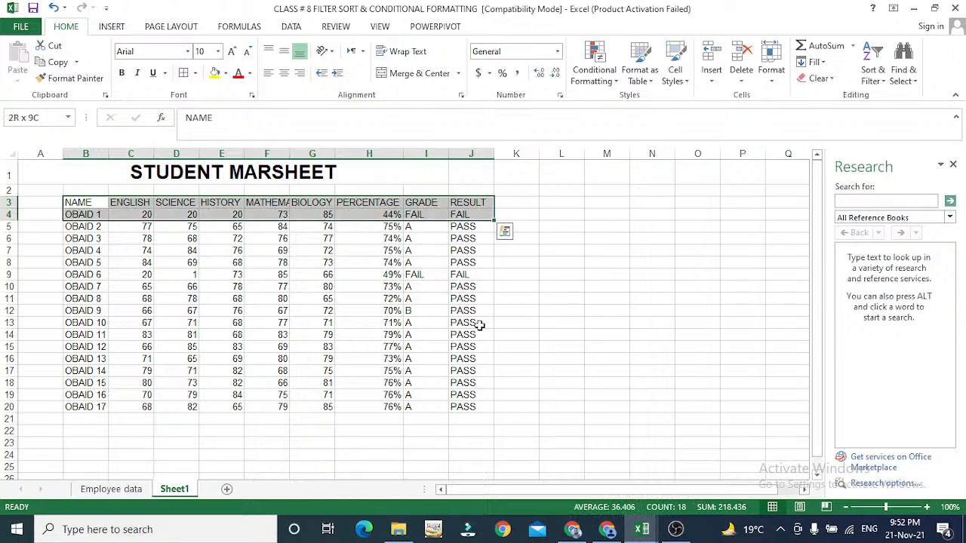
{"action": "key", "text": "shift+Down"}
{"action": "key", "text": "shift+Down"}
{"action": "key", "text": "shift+Down"}
{"action": "key", "text": "shift+Down"}
{"action": "key", "text": "shift+Down"}
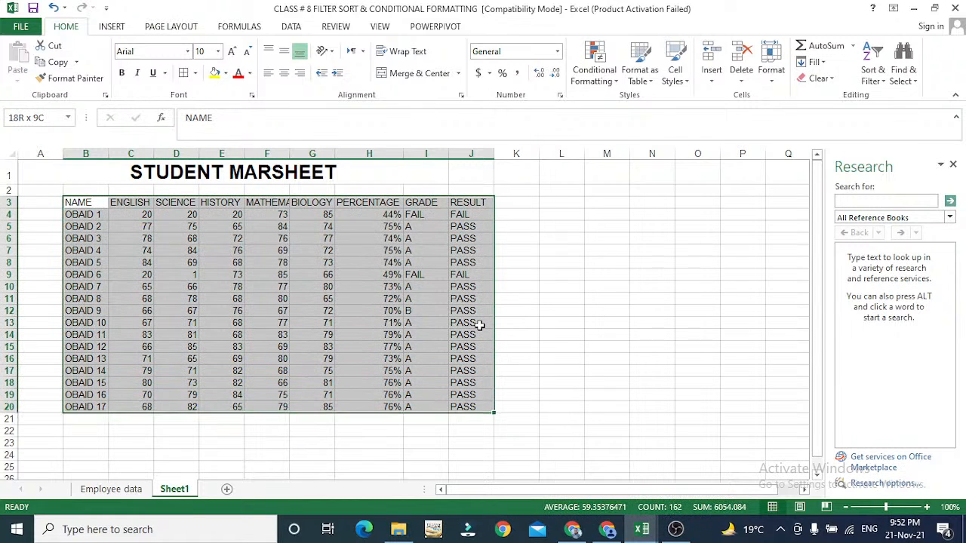
{"action": "left_click", "coordinate": [187, 76]}
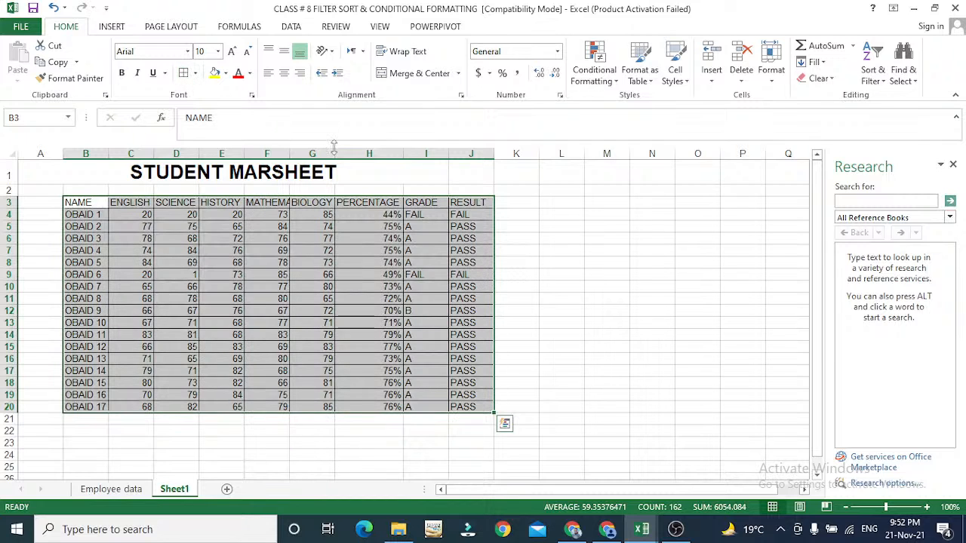
Step: Widen column F to fit the MATHEMATICS heading and autofit the HISTORY column
{"action": "left_click_drag", "start_coordinate": [333, 150], "coordinate": [333, 154]}
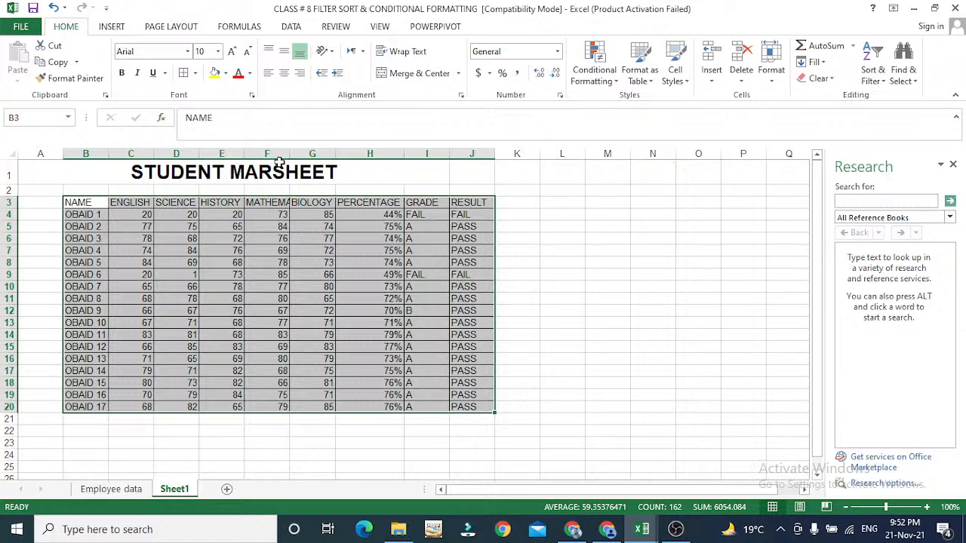
{"action": "left_click_drag", "start_coordinate": [290, 156], "coordinate": [315, 155]}
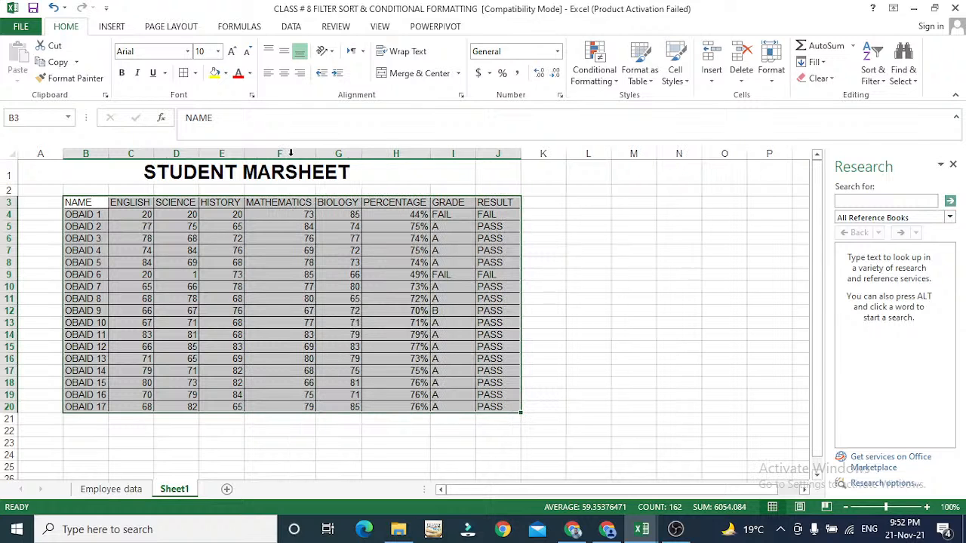
{"action": "left_click", "coordinate": [245, 162]}
{"action": "double_click", "coordinate": [244, 154]}
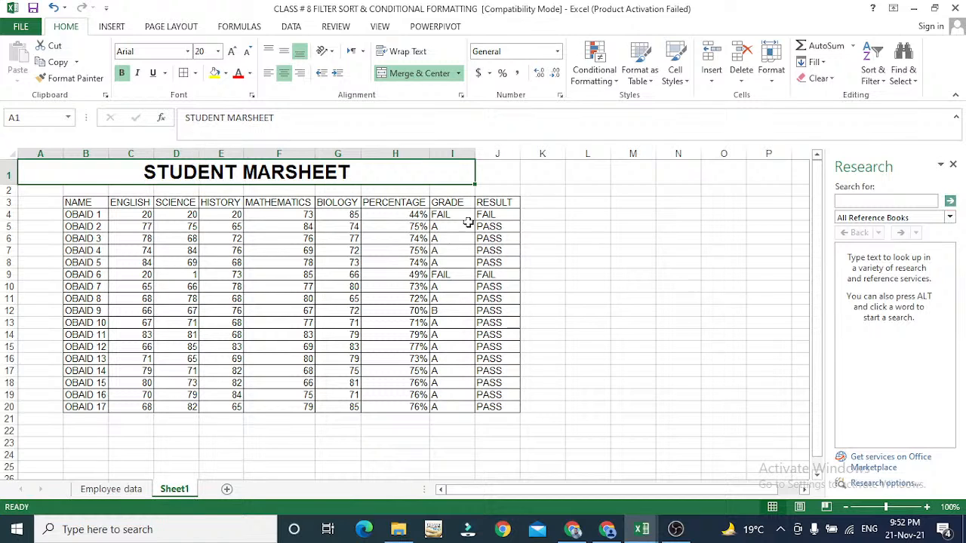
Step: Fill the header row B3:J3 with black and set its text color to white
{"action": "left_click_drag", "start_coordinate": [504, 198], "coordinate": [78, 203]}
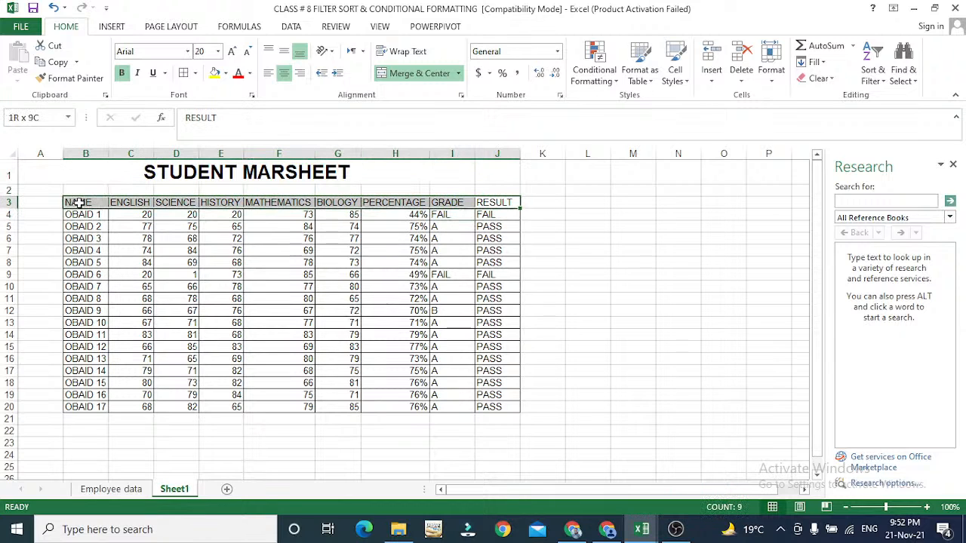
{"action": "left_click", "coordinate": [225, 74]}
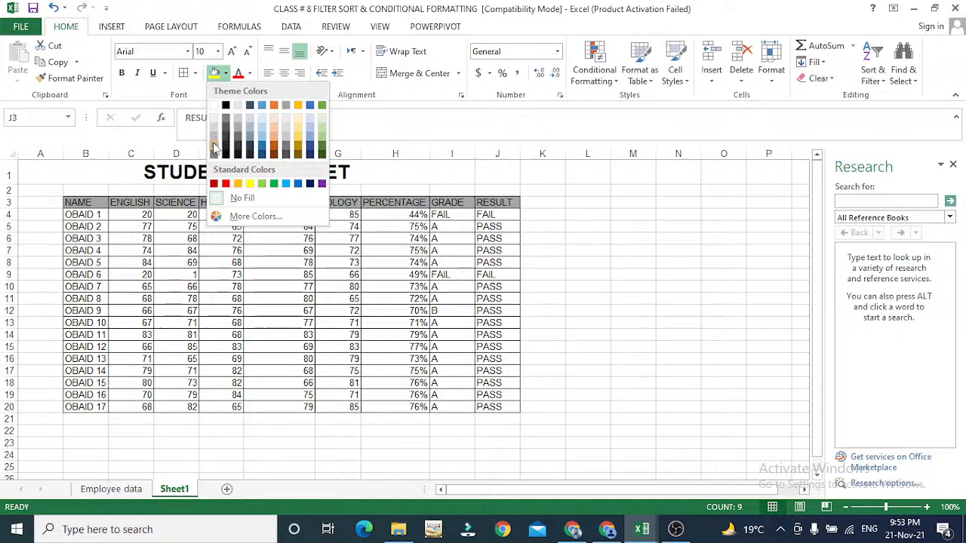
{"action": "left_click", "coordinate": [215, 145]}
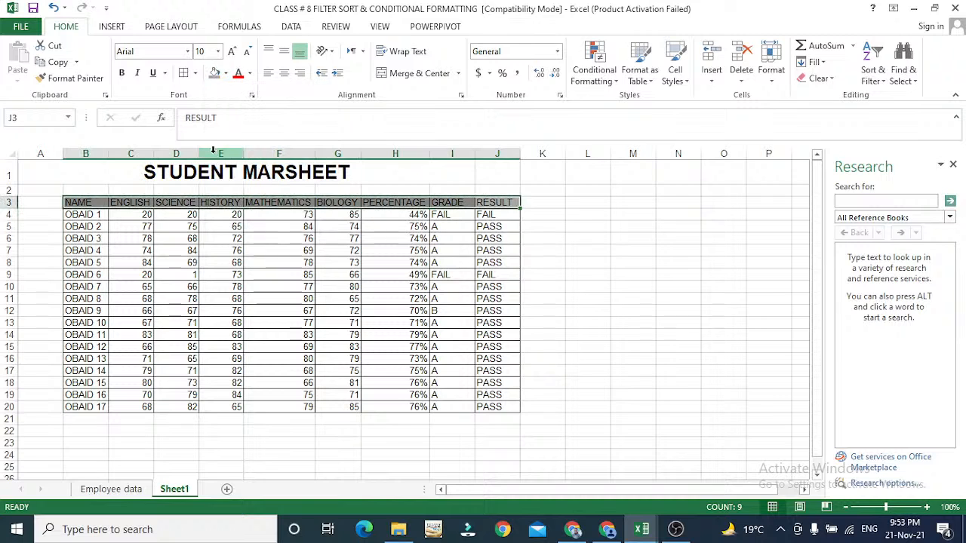
{"action": "left_click", "coordinate": [224, 74]}
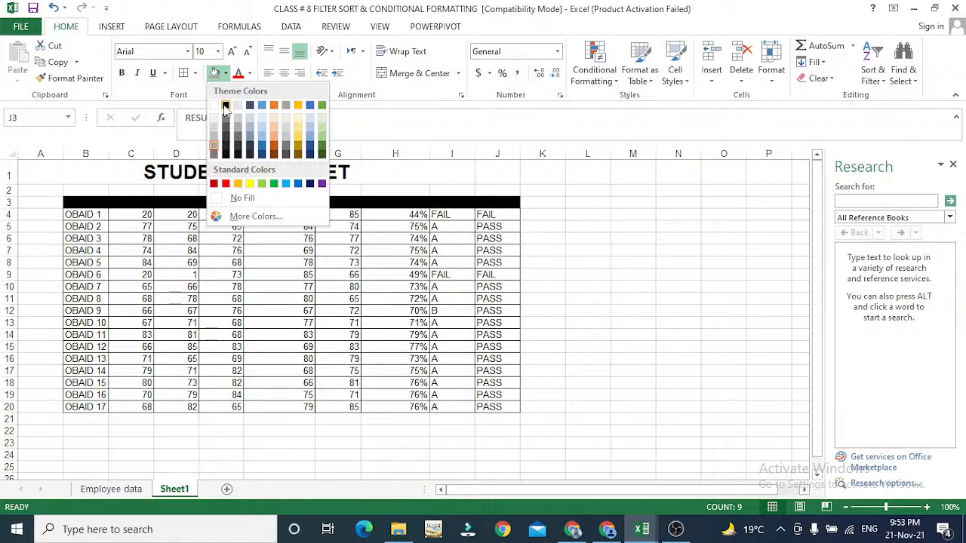
{"action": "left_click", "coordinate": [224, 107]}
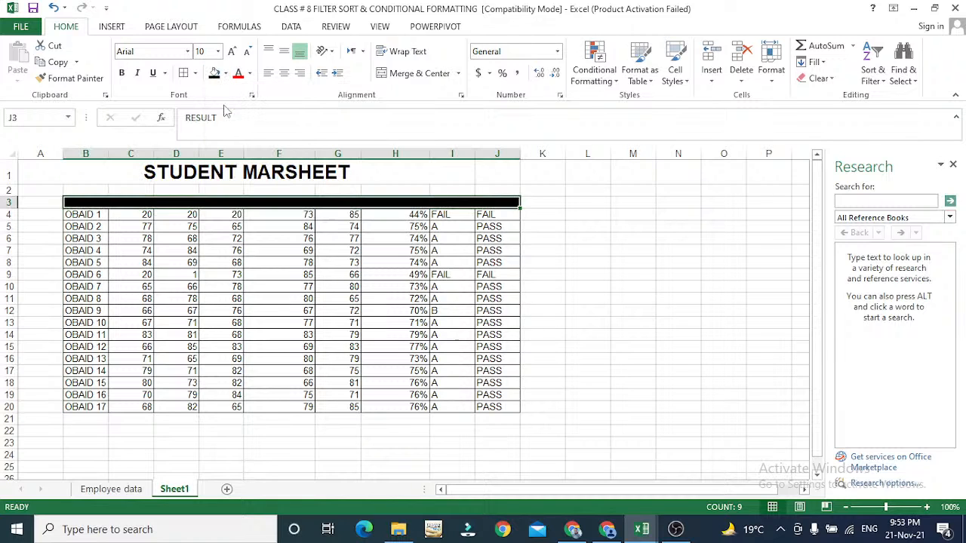
{"action": "left_click", "coordinate": [250, 73]}
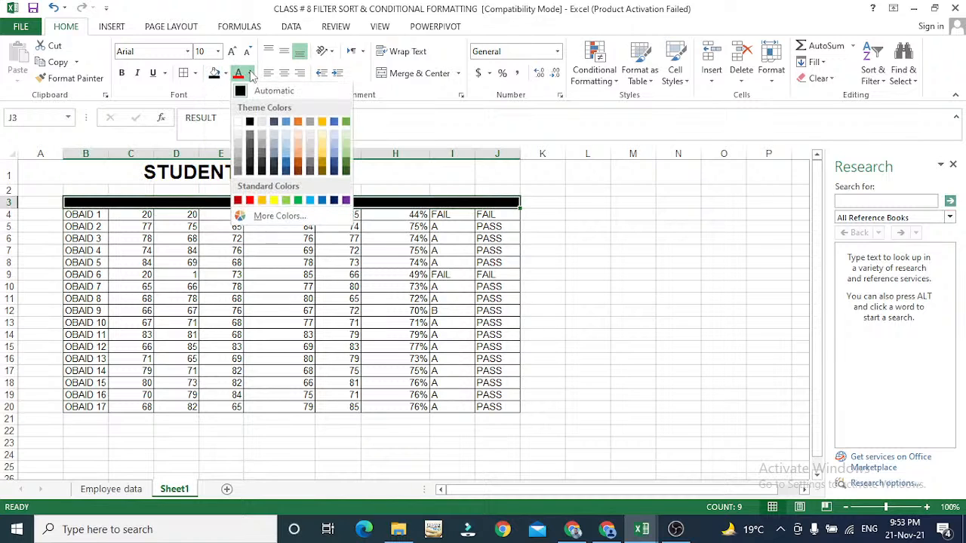
{"action": "left_click", "coordinate": [238, 123]}
{"action": "key", "text": "Down"}
{"action": "key", "text": "Down"}
{"action": "key", "text": "Down"}
{"action": "key", "text": "Down"}
{"action": "key", "text": "Down"}
{"action": "key", "text": "Down"}
{"action": "key", "text": "Down"}
{"action": "key", "text": "Down"}
{"action": "key", "text": "Down"}
{"action": "key", "text": "Down"}
{"action": "key", "text": "Down"}
{"action": "key", "text": "Down"}
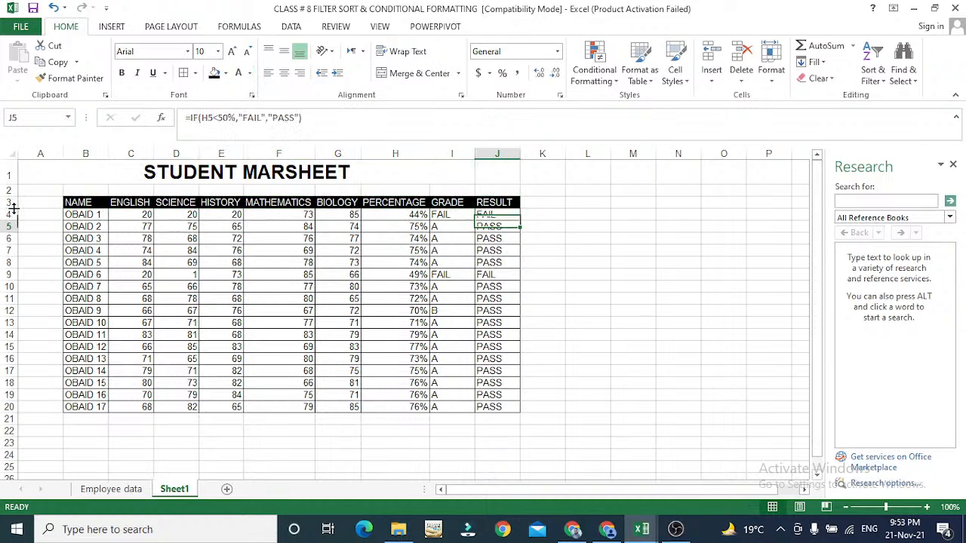
{"action": "key", "text": "Down"}
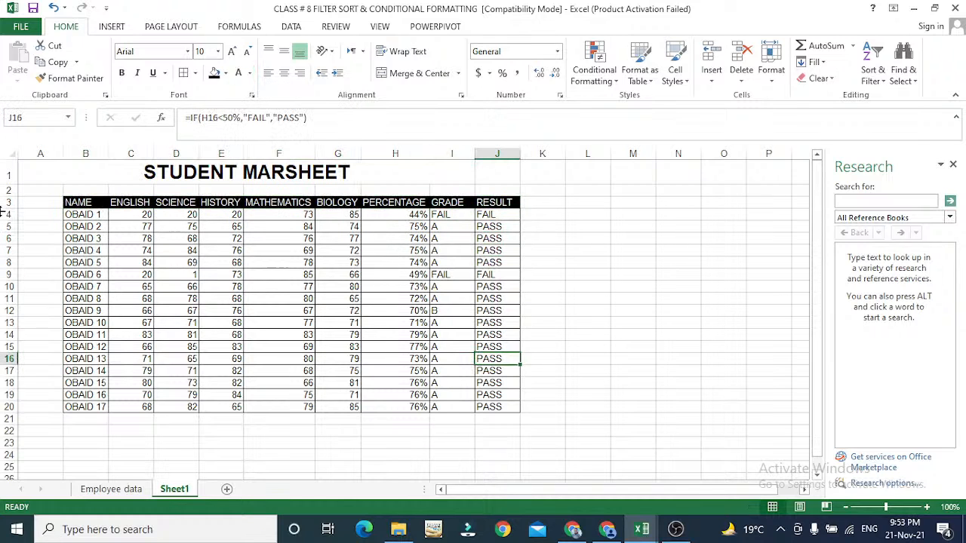
{"action": "left_click_drag", "start_coordinate": [78, 222], "coordinate": [144, 252]}
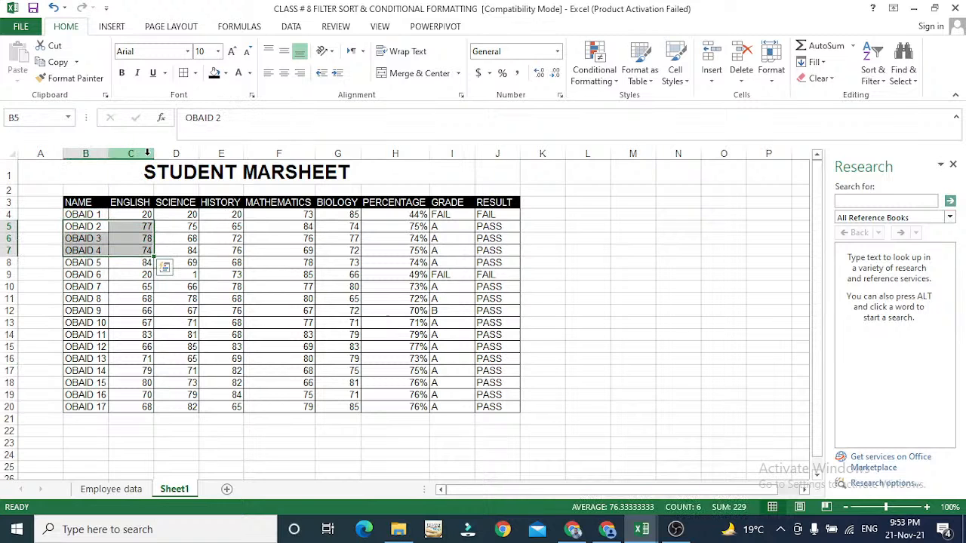
{"action": "left_click_drag", "start_coordinate": [85, 154], "coordinate": [491, 183]}
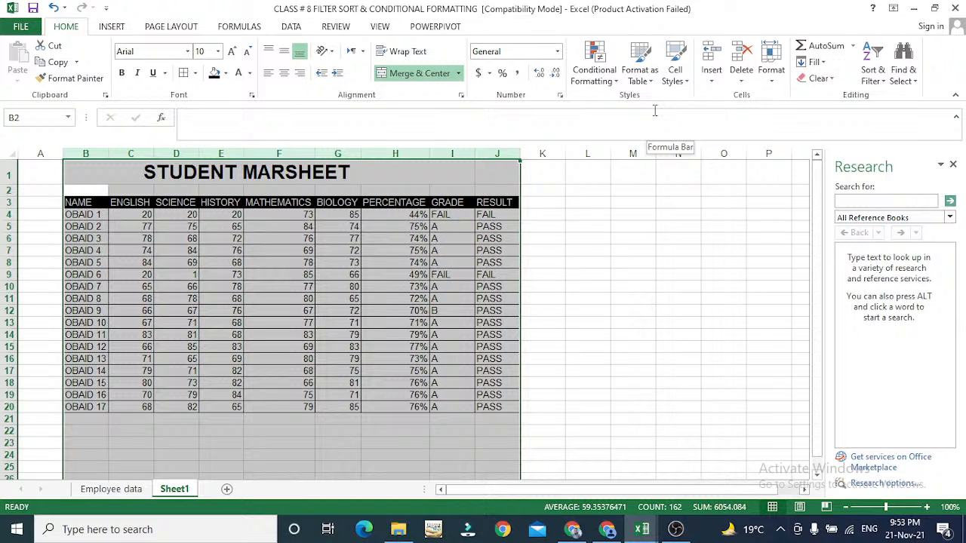
{"action": "left_click", "coordinate": [427, 206]}
{"action": "double_click", "coordinate": [428, 209]}
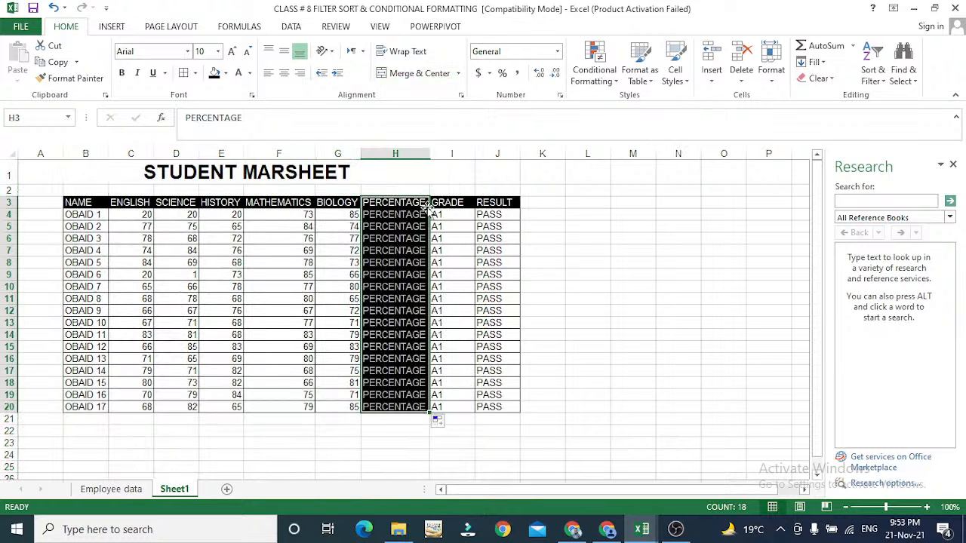
{"action": "key", "text": "ctrl+z"}
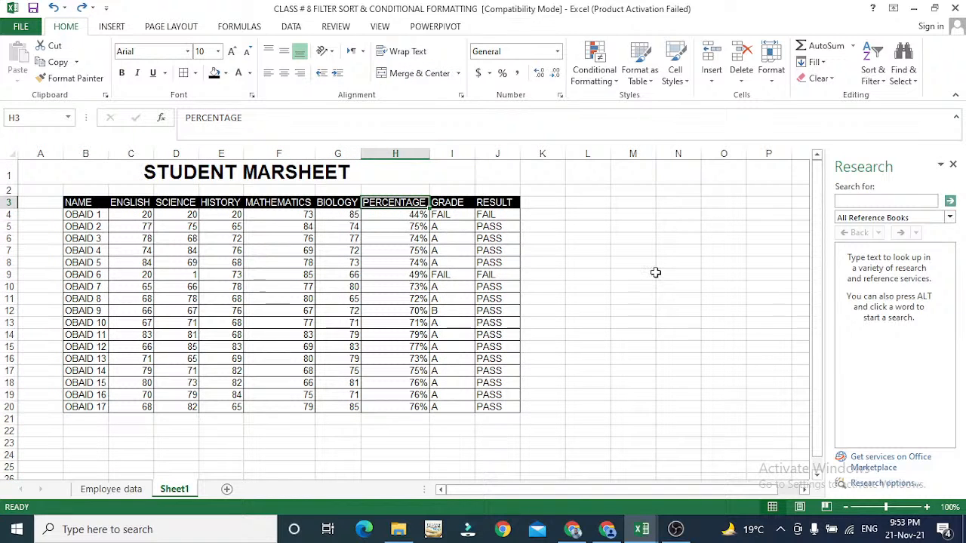
Step: Switch to the main OBS window showing the live chat and streaming controls
{"action": "left_click", "coordinate": [779, 531]}
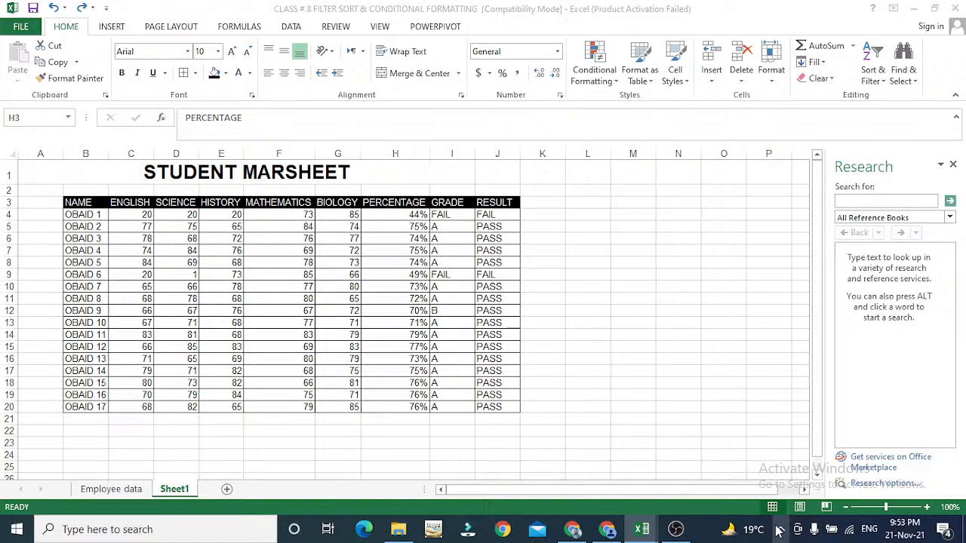
{"action": "left_click", "coordinate": [779, 532]}
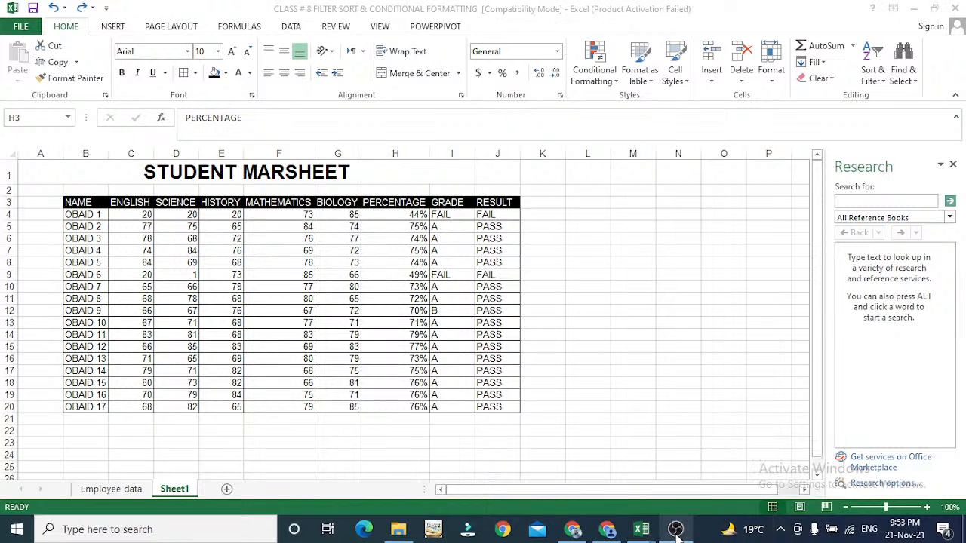
{"action": "mouse_move", "coordinate": [677, 535]}
{"action": "left_click", "coordinate": [673, 501]}
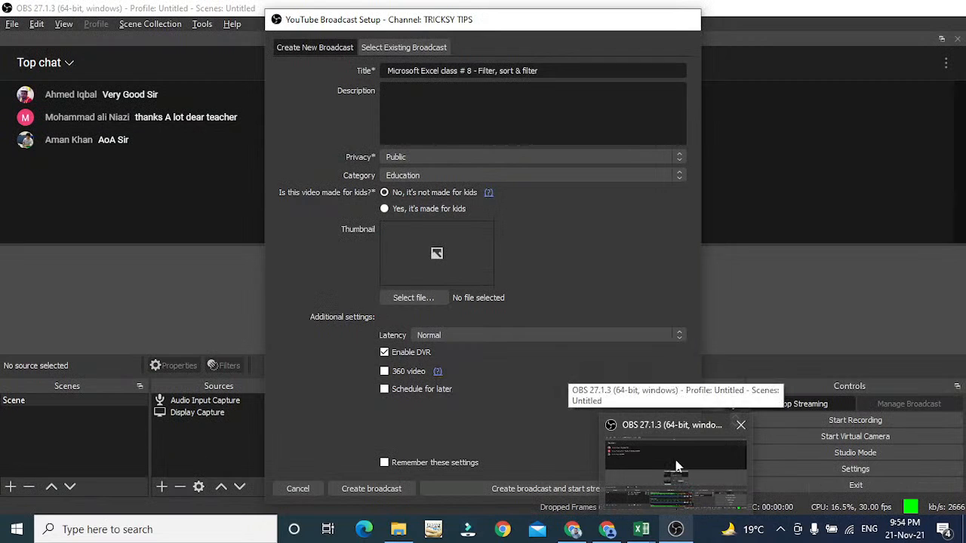
{"action": "left_click", "coordinate": [674, 457]}
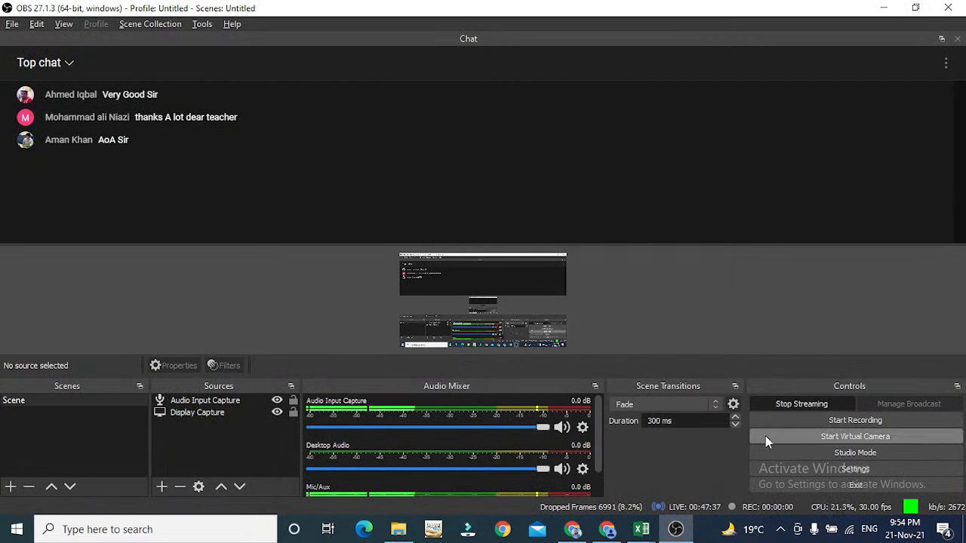